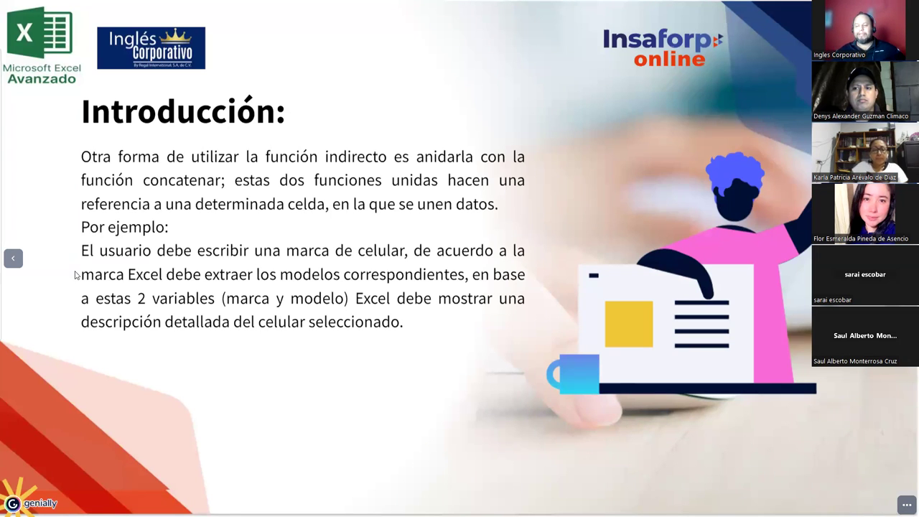
Highlight the sentence about typing a phone brand, the phrase 'marca de celular', and the model-extraction phrase.
drag(82, 255, 405, 261)
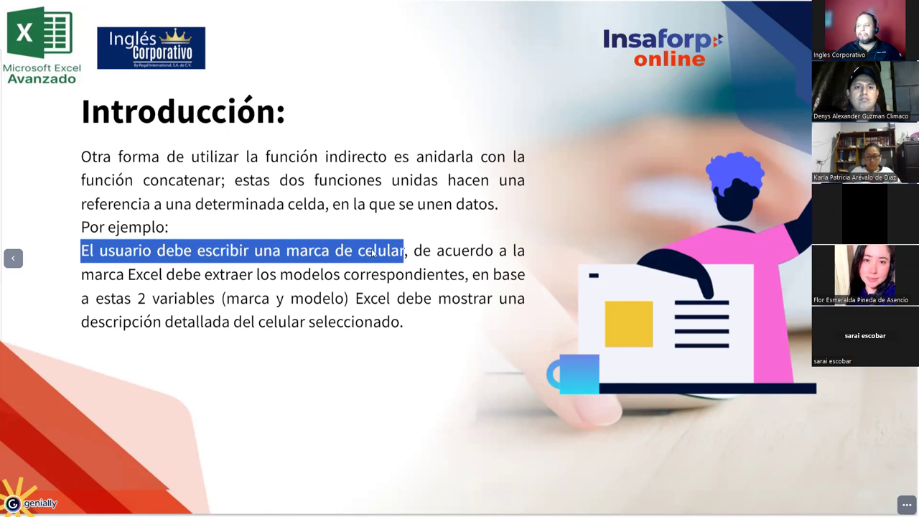
click(372, 252)
drag(285, 253, 405, 260)
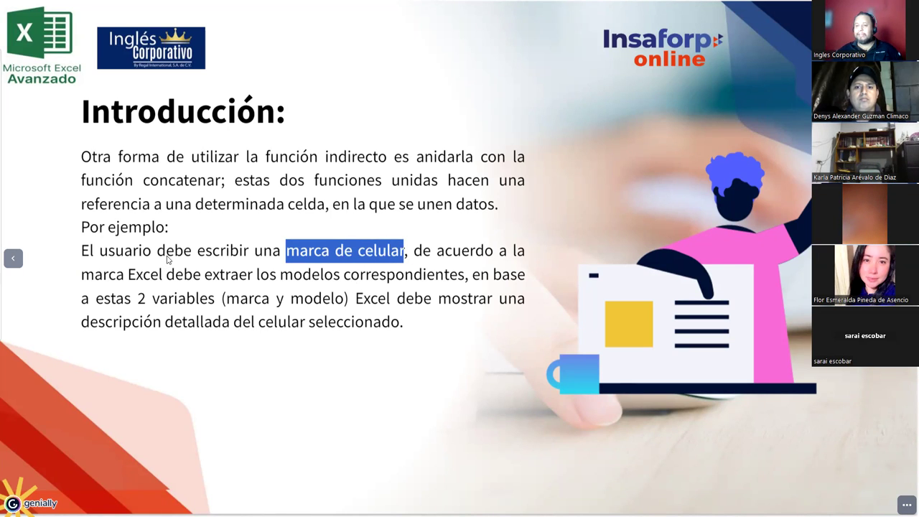
click(287, 261)
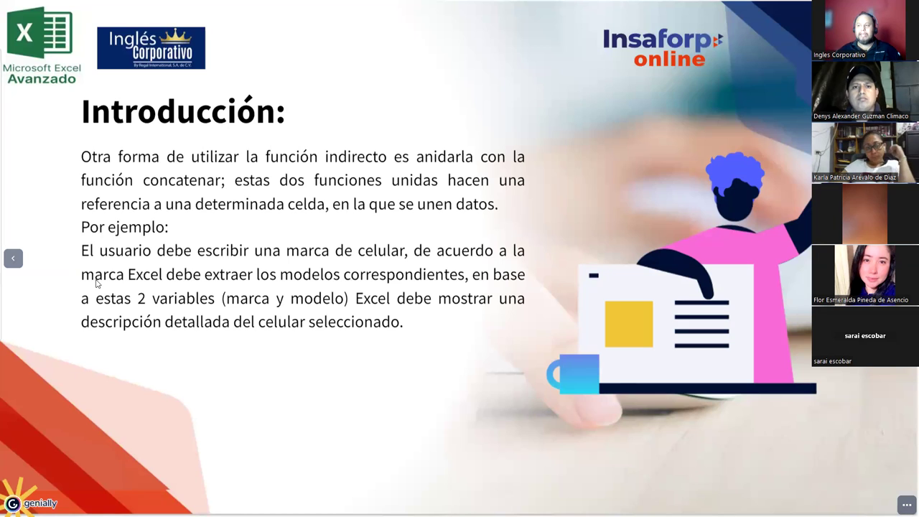
mouse_move(128, 280)
mouse_down()
mouse_move(465, 284)
mouse_move(422, 291)
mouse_up()
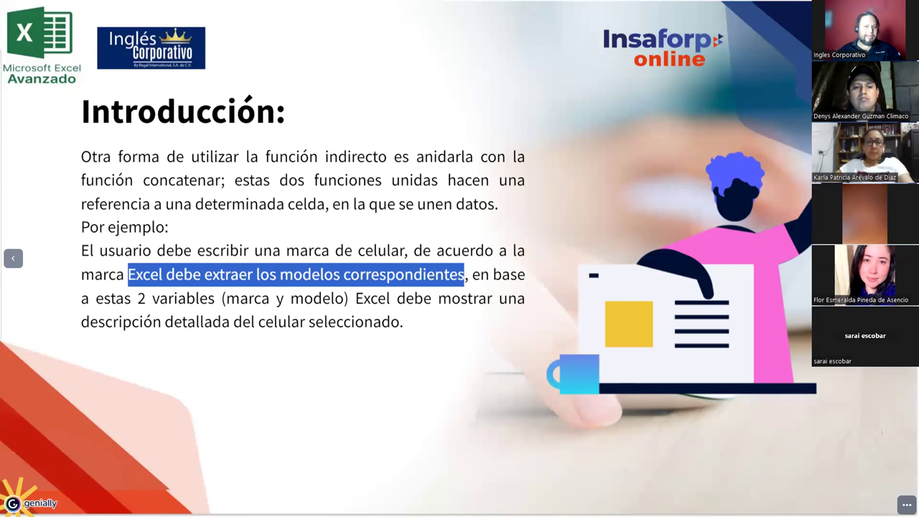
Write red letters A and B beside the title, with an arrow pointing at the A.
key(alt+Tab)
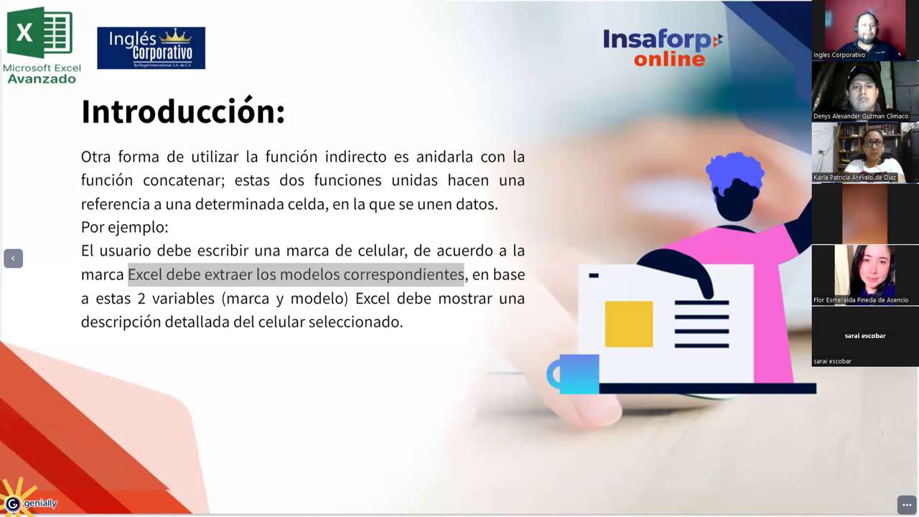
mouse_move(521, 82)
mouse_down()
mouse_move(509, 107)
mouse_move(527, 104)
mouse_move(527, 93)
mouse_up()
mouse_move(534, 142)
mouse_down()
mouse_move(537, 168)
mouse_move(545, 164)
mouse_move(531, 178)
mouse_up()
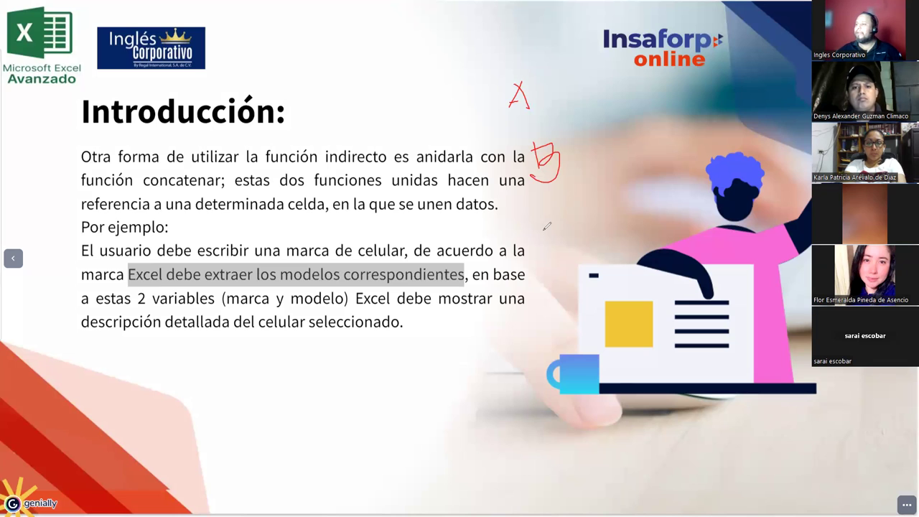
drag(551, 82, 565, 60)
mouse_move(587, 26)
mouse_down()
mouse_move(552, 81)
mouse_move(620, 60)
mouse_up()
drag(550, 82, 646, 101)
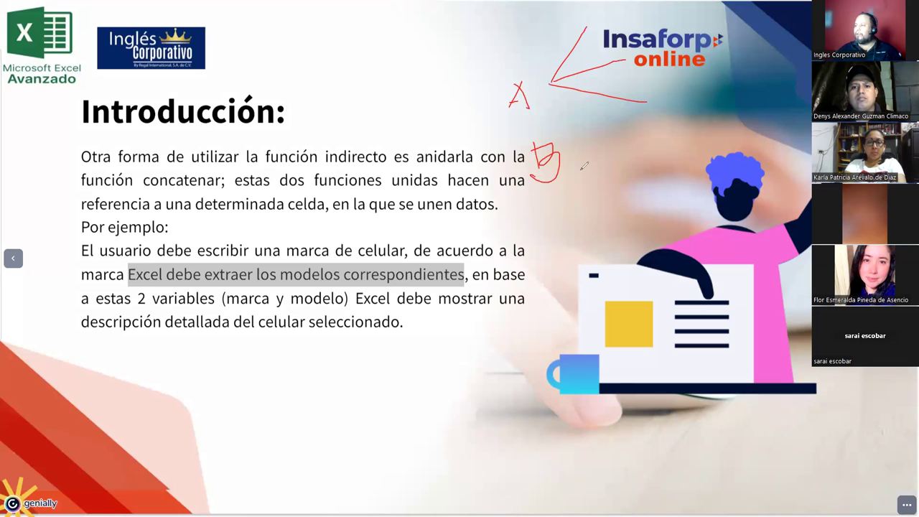
Draw lines fanning out from the B, link 'celular' to the A, and circle the A.
drag(583, 163, 657, 120)
drag(587, 161, 673, 172)
drag(590, 164, 685, 203)
drag(573, 161, 667, 248)
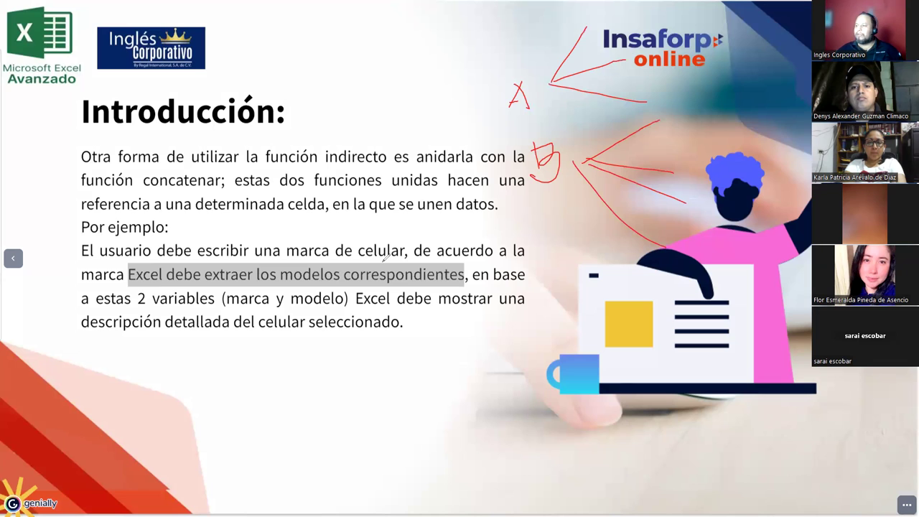
mouse_move(365, 243)
mouse_down()
mouse_move(373, 182)
mouse_move(504, 106)
mouse_up()
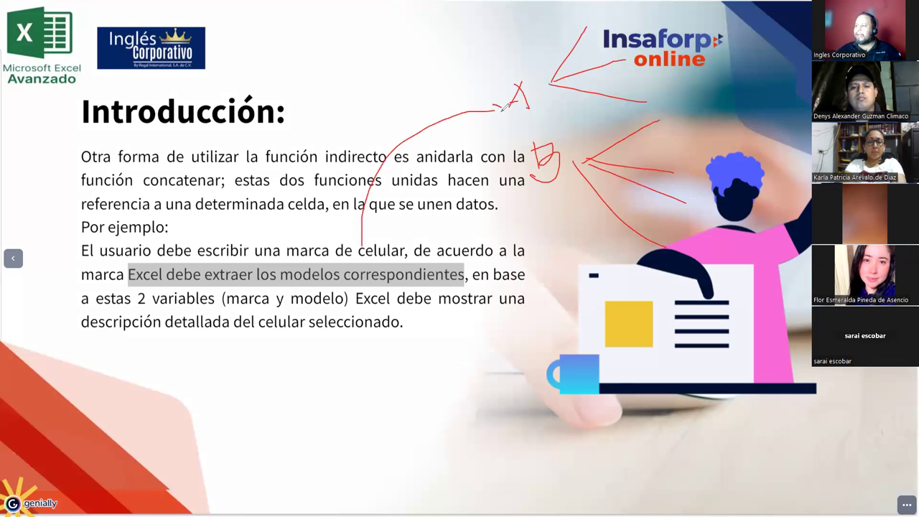
mouse_move(526, 70)
mouse_down()
mouse_move(501, 78)
mouse_move(539, 113)
mouse_move(527, 72)
mouse_up()
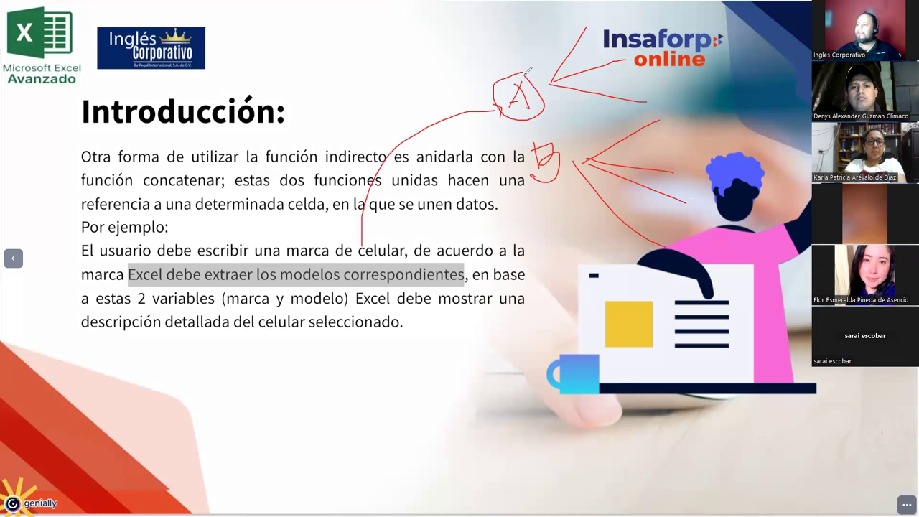
drag(596, 26, 621, 12)
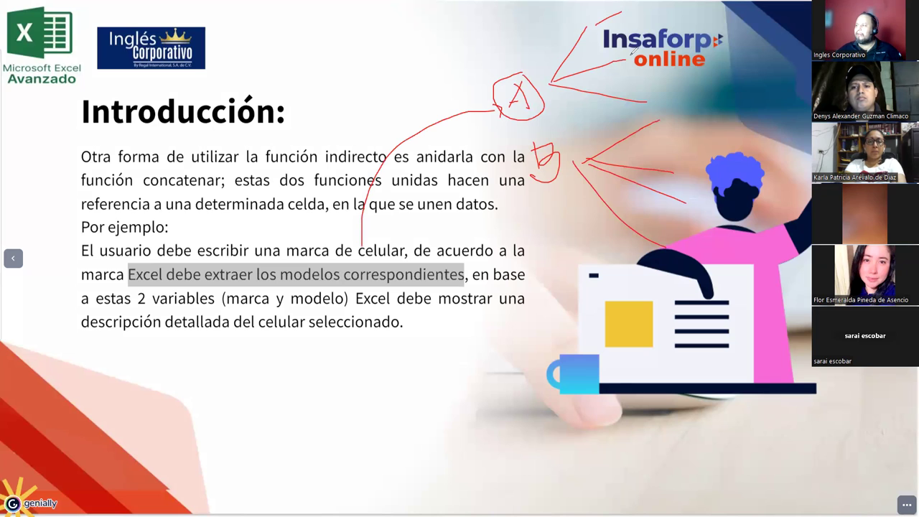
drag(654, 102, 682, 94)
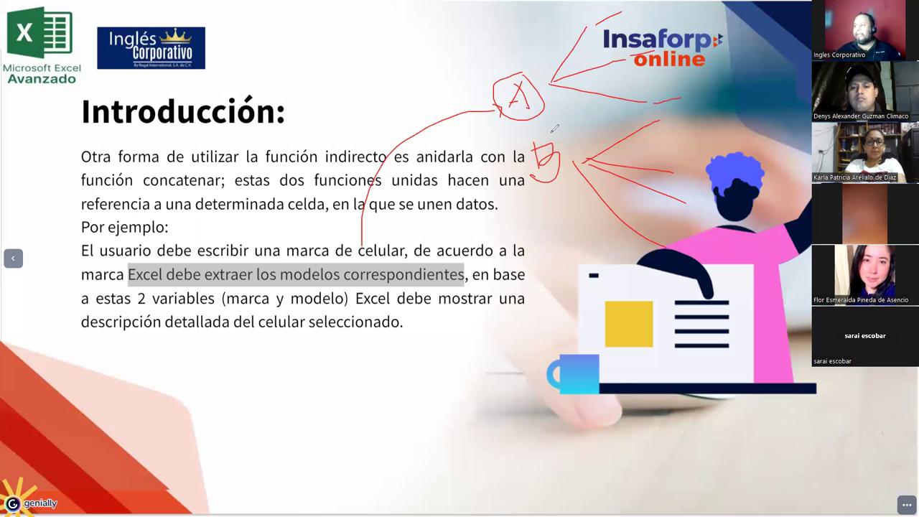
Circle the B, add dashes beside it, and circle 'función indirecto' in red ink.
mouse_move(552, 132)
mouse_down()
mouse_move(521, 168)
mouse_move(551, 135)
mouse_up()
mouse_move(465, 115)
mouse_down()
mouse_move(498, 143)
mouse_move(505, 127)
mouse_up()
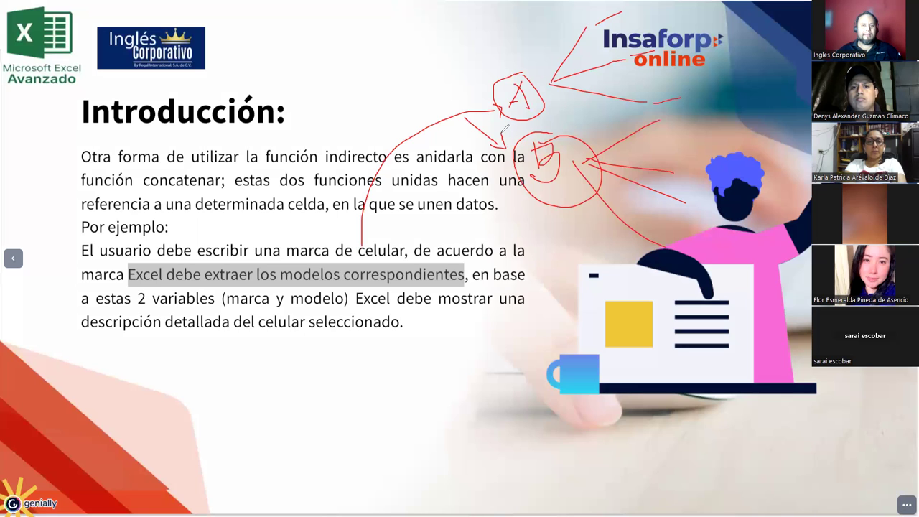
drag(702, 122, 689, 127)
drag(683, 179, 698, 180)
drag(693, 213, 713, 212)
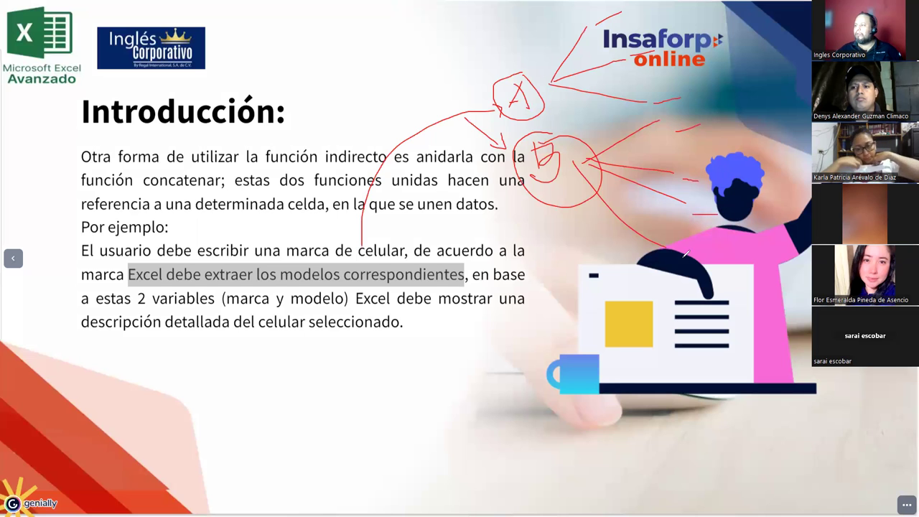
drag(710, 246, 673, 253)
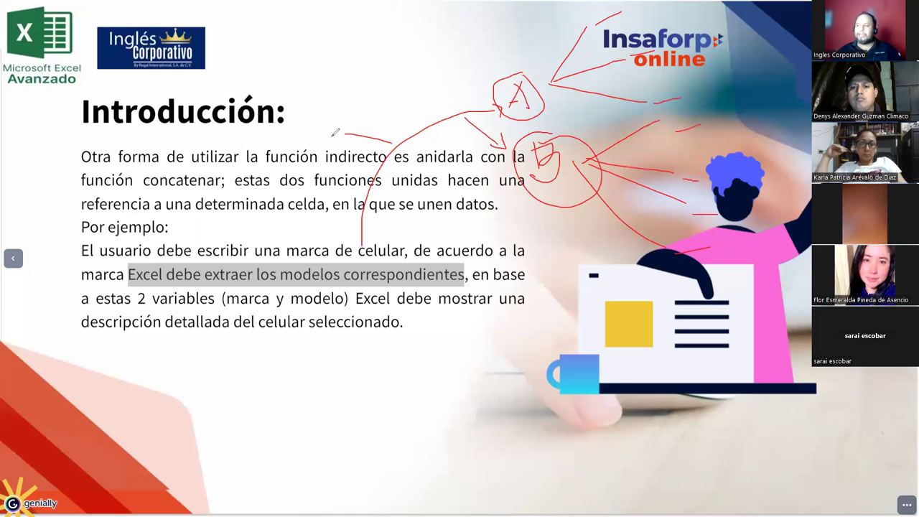
drag(393, 138, 408, 166)
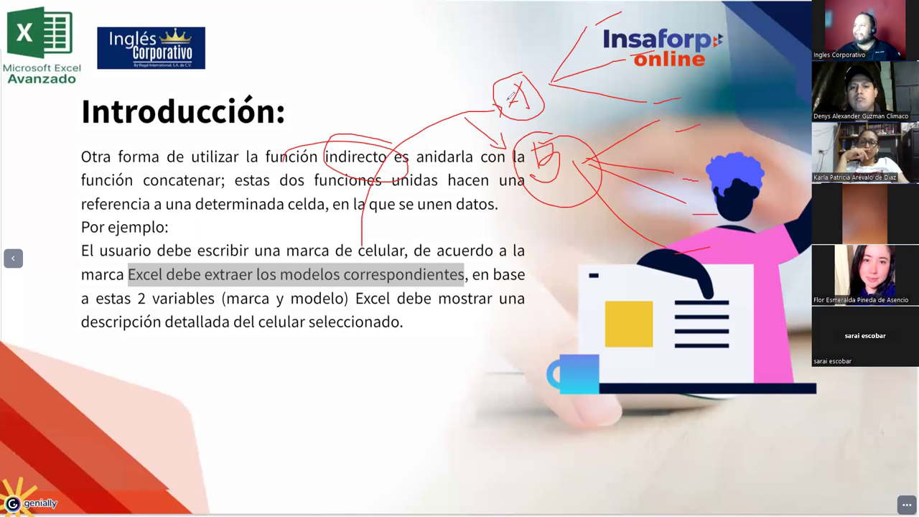
mouse_move(628, 7)
mouse_down()
mouse_move(589, 16)
mouse_move(603, 72)
mouse_move(686, 88)
mouse_up()
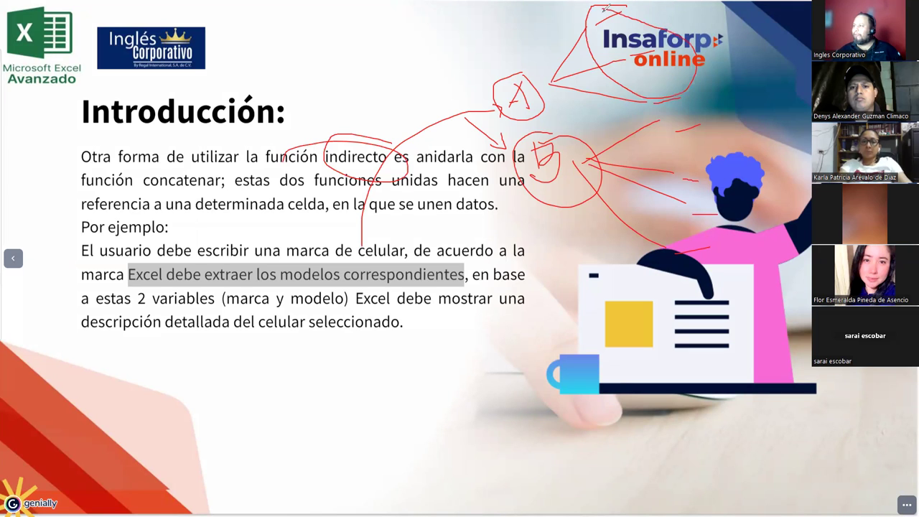
drag(596, 9, 527, 63)
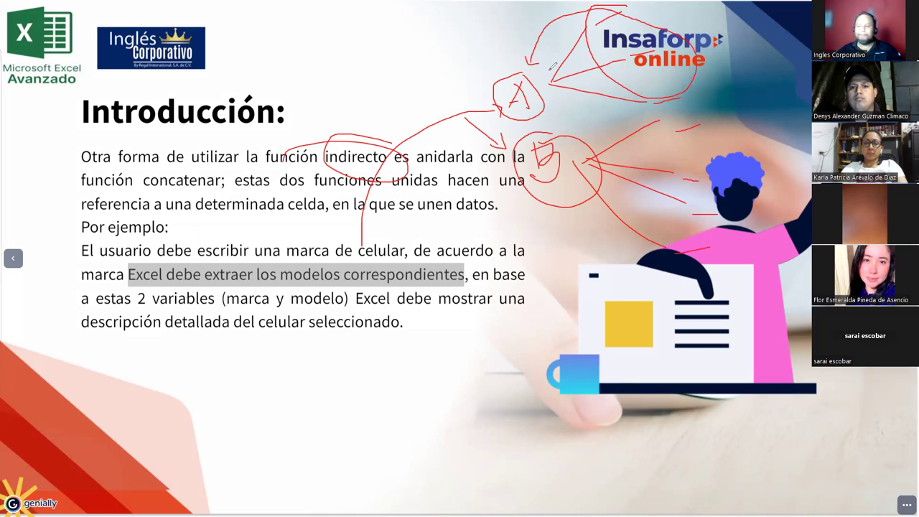
drag(673, 95, 663, 248)
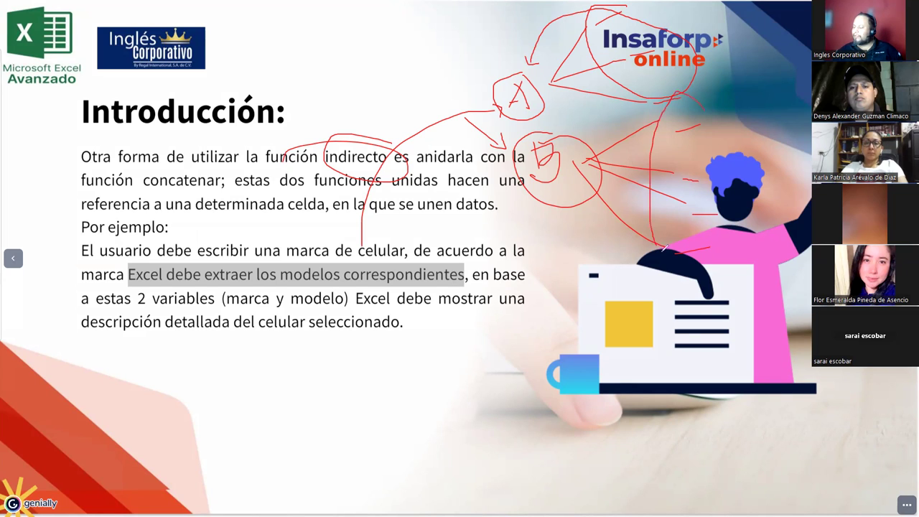
drag(744, 150, 714, 259)
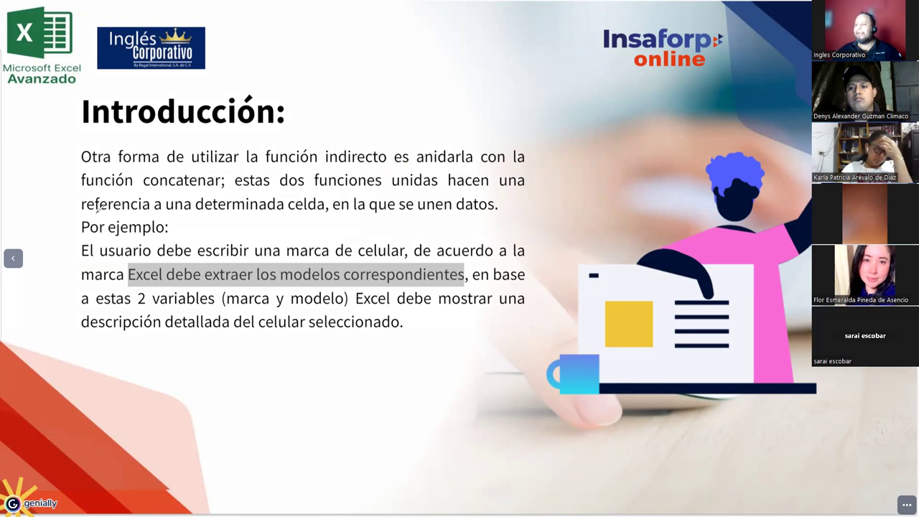
Clear the sketches, highlight the example paragraph, then advance to the INDIRECTO syntax slide.
click(242, 302)
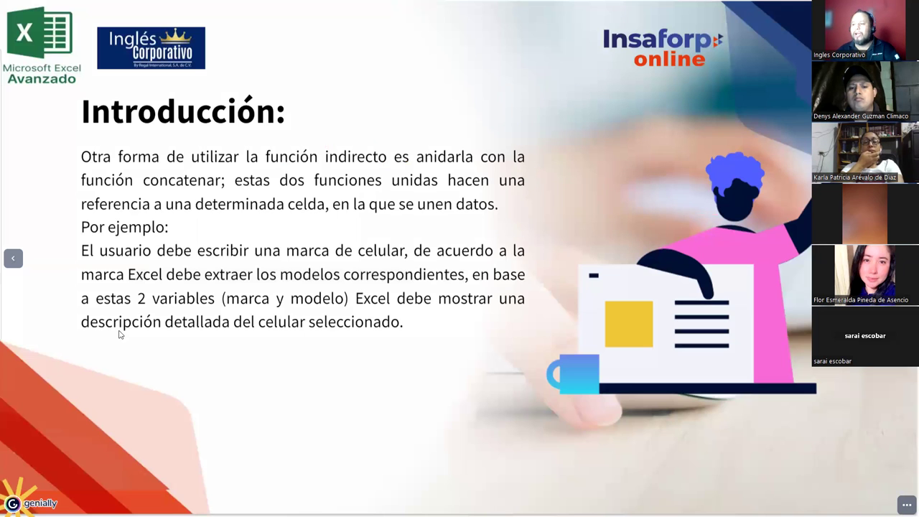
drag(452, 300, 481, 322)
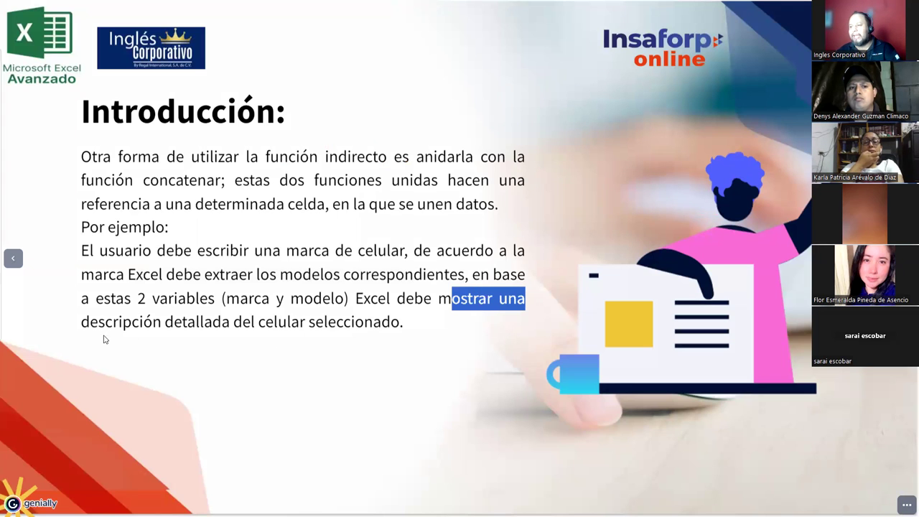
triple_click(346, 330)
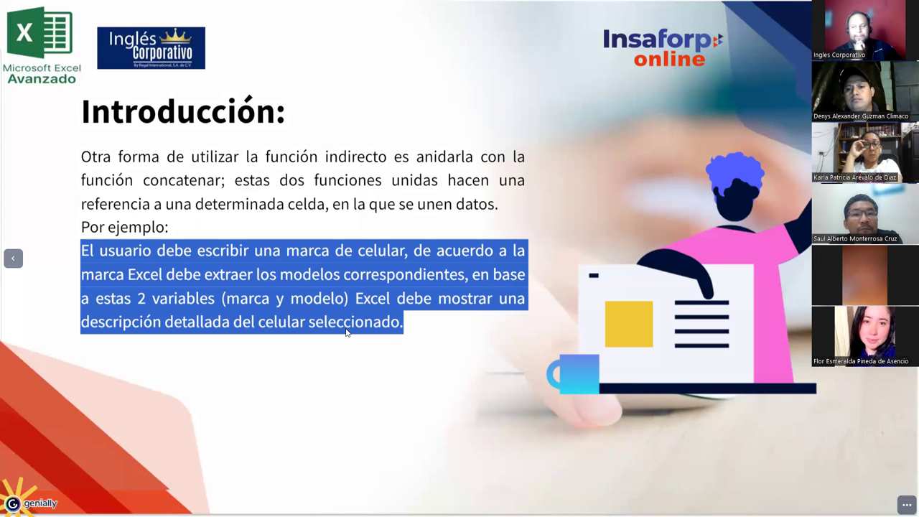
click(346, 330)
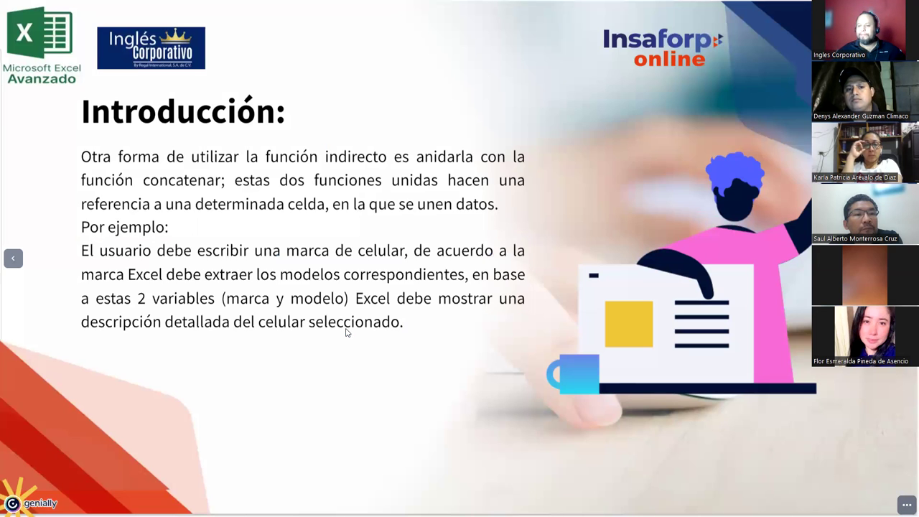
key(Right)
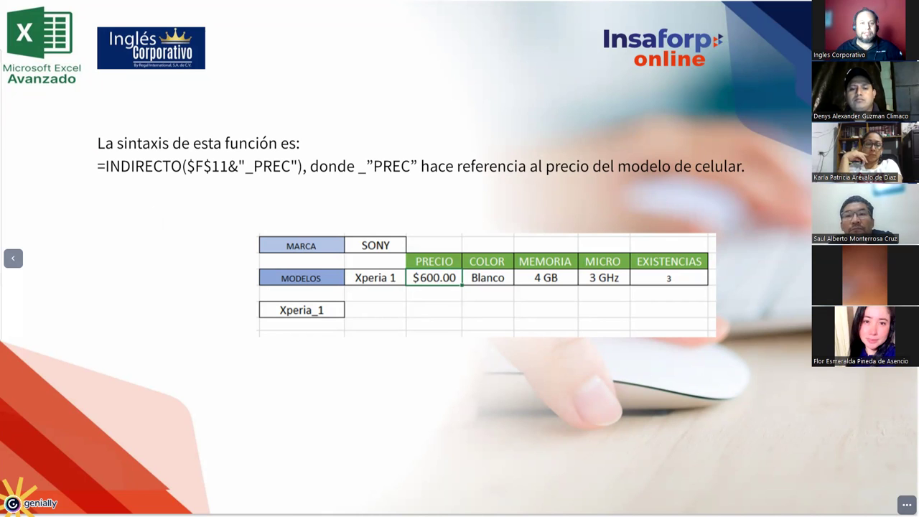
Draw a white filled rectangle over the =INDIRECTO($F$11&"_PREC") syntax text.
drag(83, 120, 773, 197)
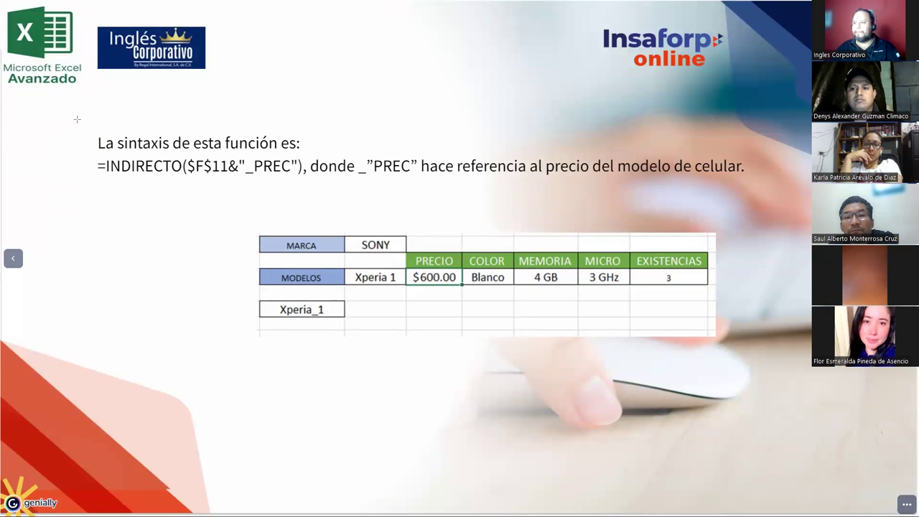
drag(77, 119, 810, 208)
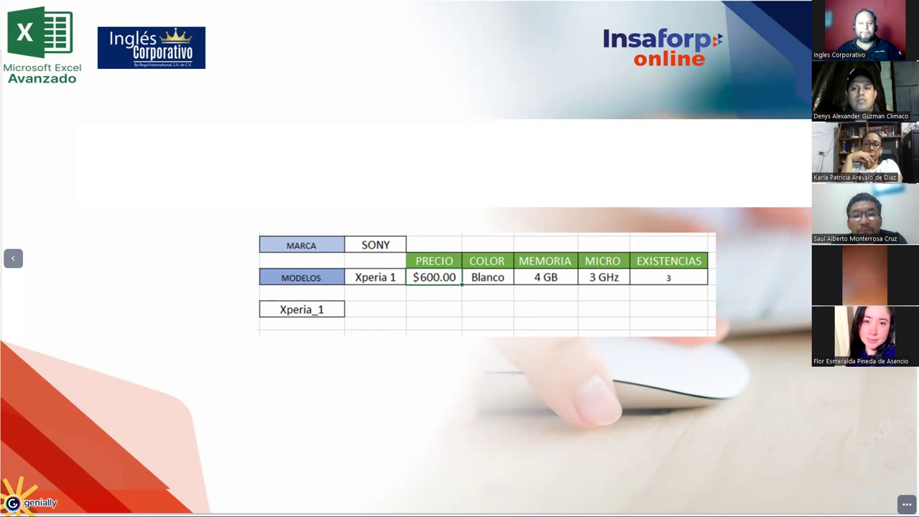
Write UTX above the Xperia 1 table, encircle the table, and loop around the SONY cell.
drag(426, 197, 452, 201)
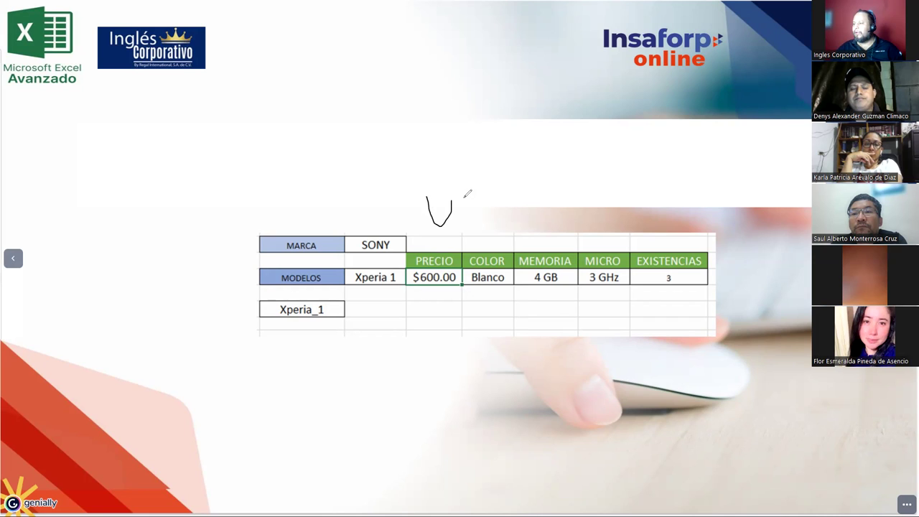
mouse_move(467, 195)
mouse_down()
mouse_move(457, 225)
mouse_move(473, 202)
mouse_move(494, 223)
mouse_up()
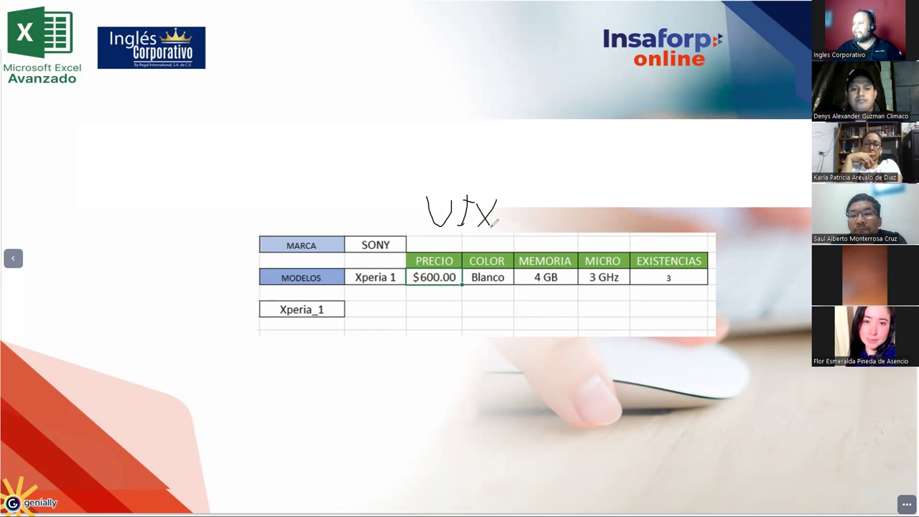
drag(678, 204, 702, 240)
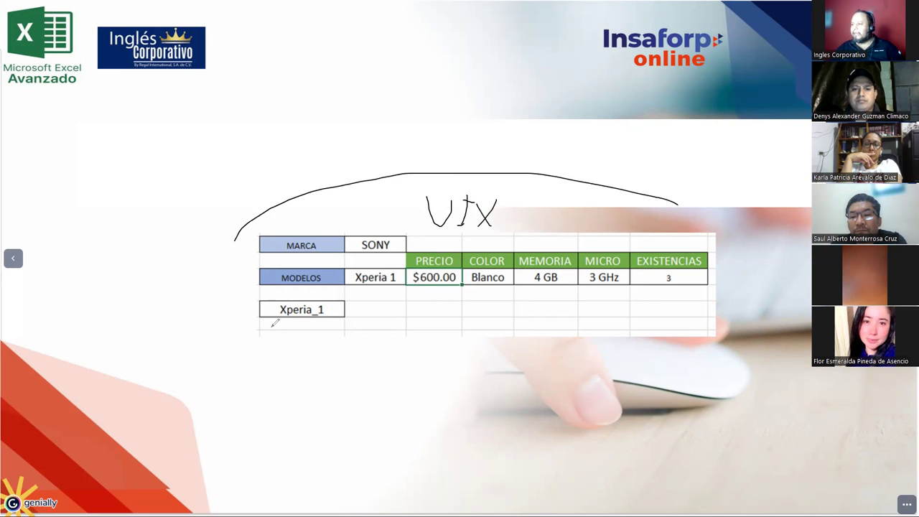
drag(544, 185, 386, 188)
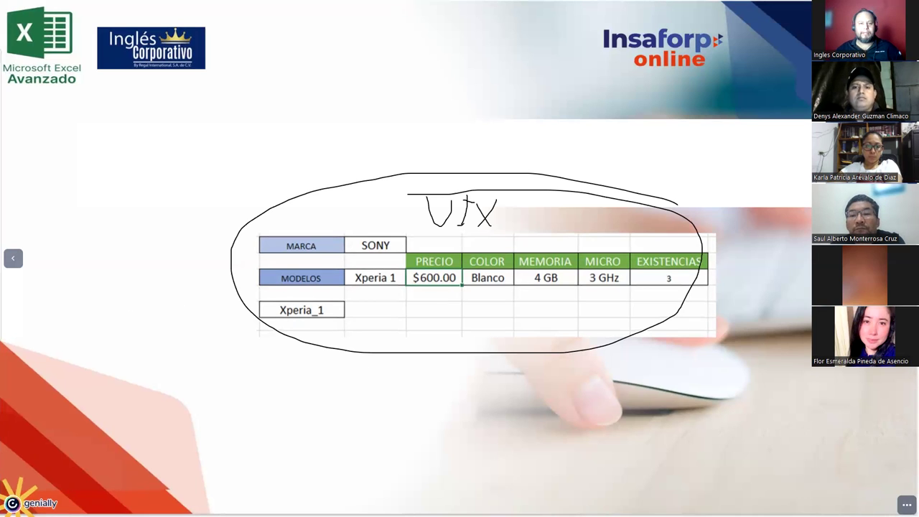
drag(430, 239, 407, 221)
Write M and Mo notes linked to SONY and Xperia 1, and circle Xperia 1.
drag(316, 192, 426, 94)
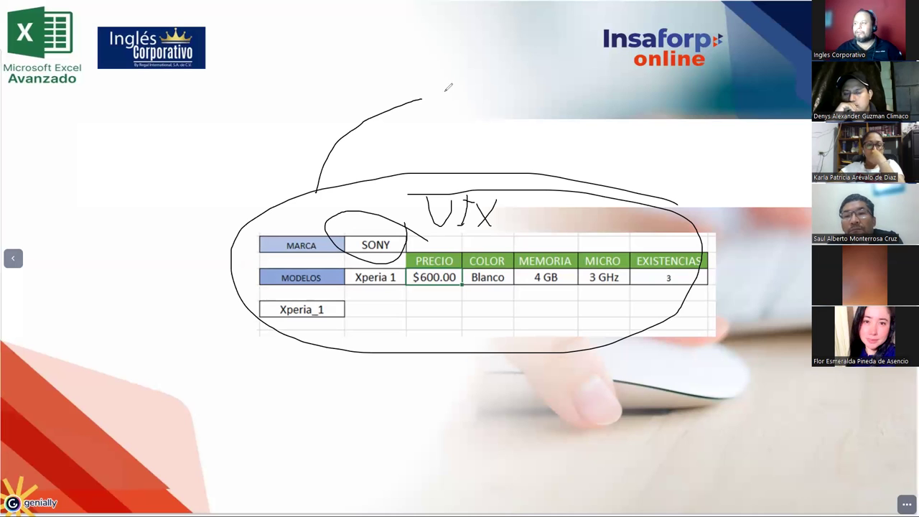
mouse_move(436, 78)
mouse_down()
mouse_move(436, 103)
mouse_move(462, 103)
mouse_up()
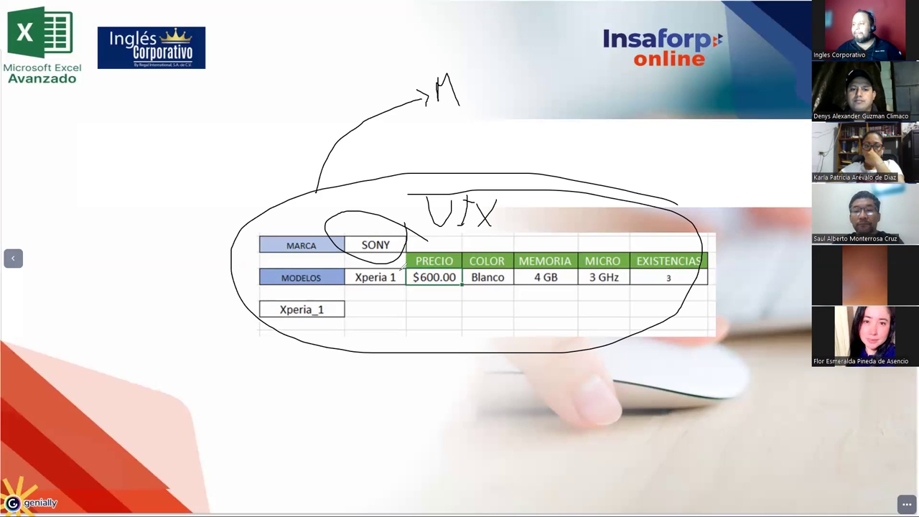
mouse_move(403, 265)
mouse_down()
mouse_move(343, 280)
mouse_move(403, 263)
mouse_move(475, 109)
mouse_move(518, 128)
mouse_move(533, 108)
mouse_up()
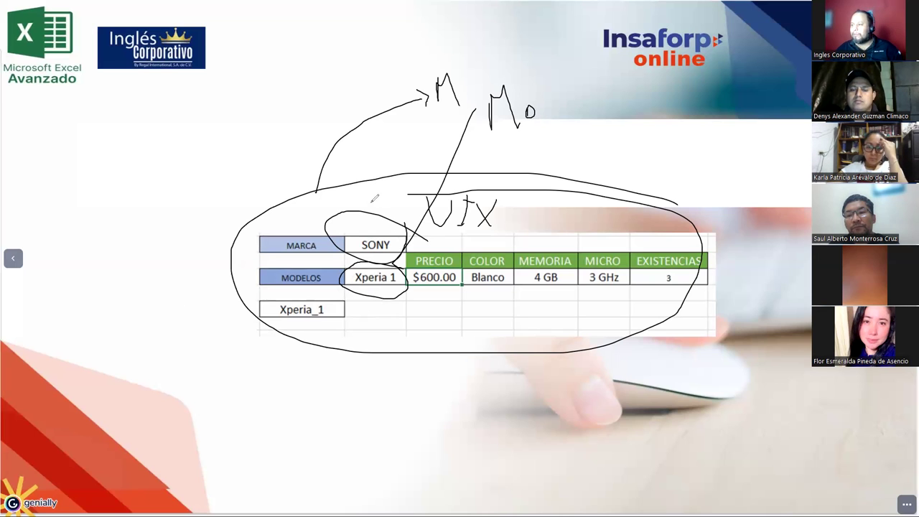
drag(384, 178, 372, 207)
drag(408, 243, 388, 276)
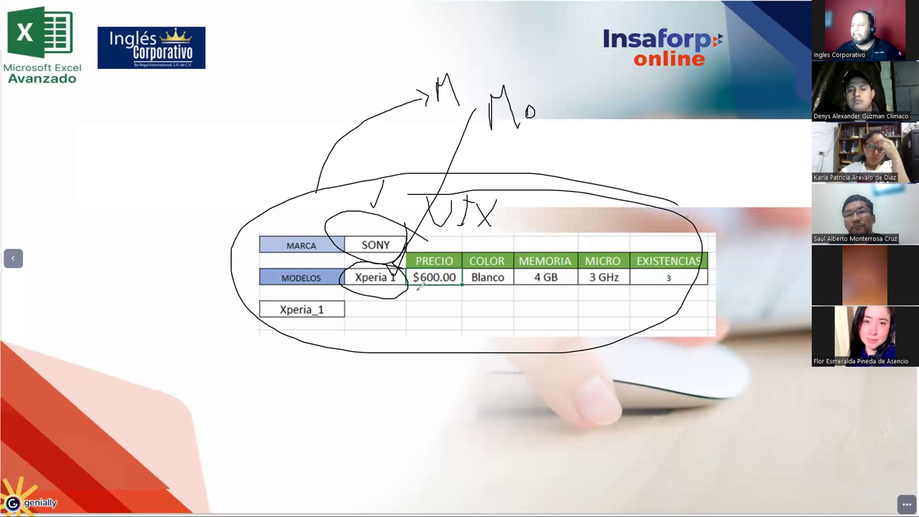
Draw a brace under $600.00 and Blanco, and tick the COLOR, MEMORIA and MICRO headers.
drag(411, 293, 702, 291)
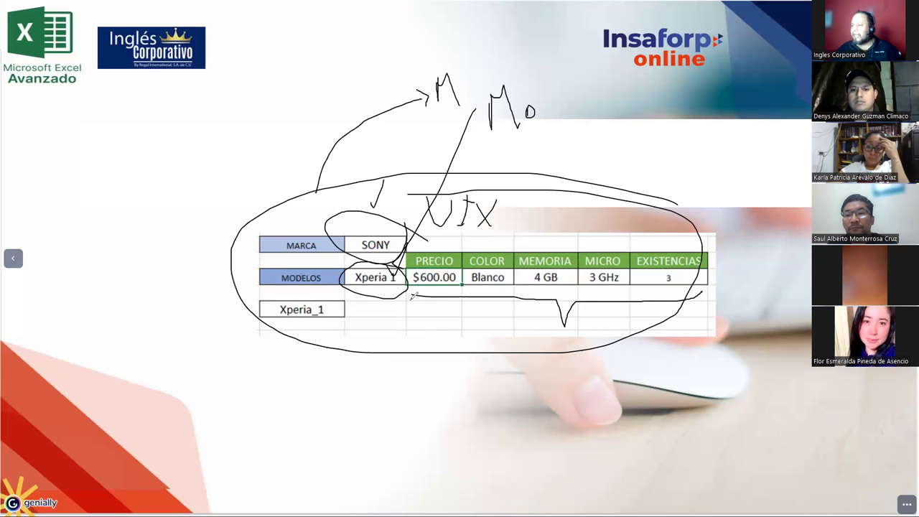
drag(407, 286, 410, 298)
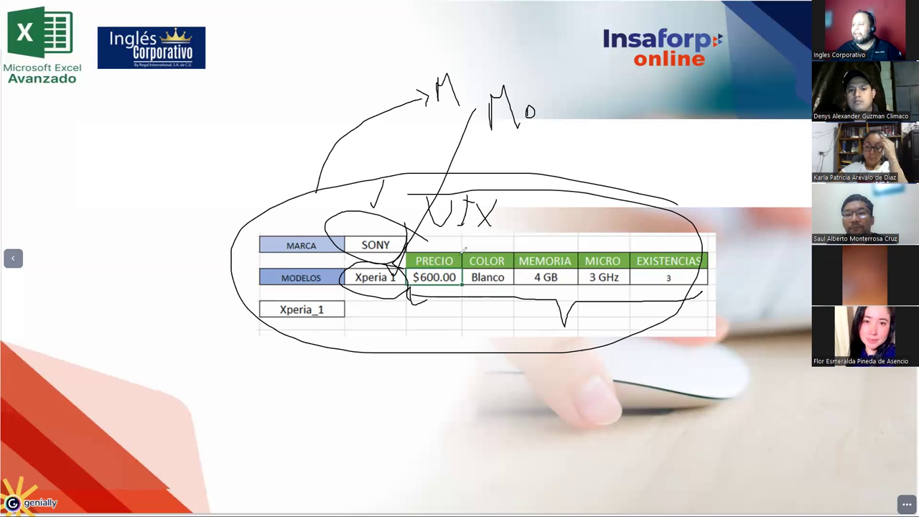
mouse_move(443, 242)
mouse_down()
mouse_move(467, 228)
mouse_move(509, 230)
mouse_up()
drag(565, 242, 574, 230)
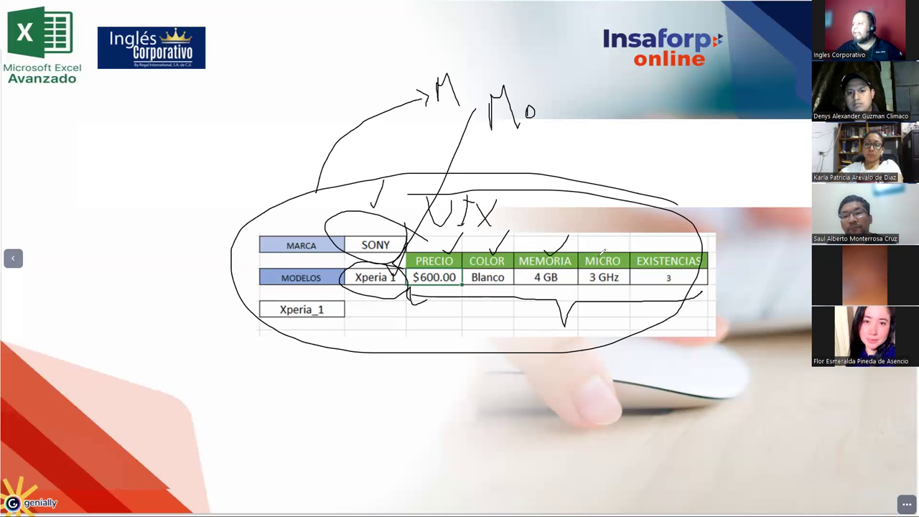
mouse_move(603, 248)
mouse_down()
mouse_move(618, 239)
mouse_move(668, 254)
mouse_up()
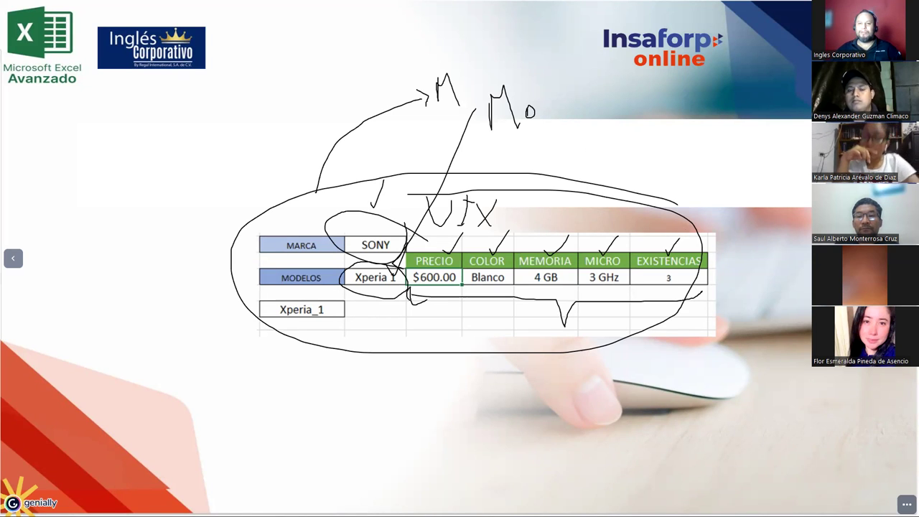
Outline Xperia_1 and draw arrows from it to $600.00, Blanco, 4 GB, 3 GHz and 3.
key(Right)
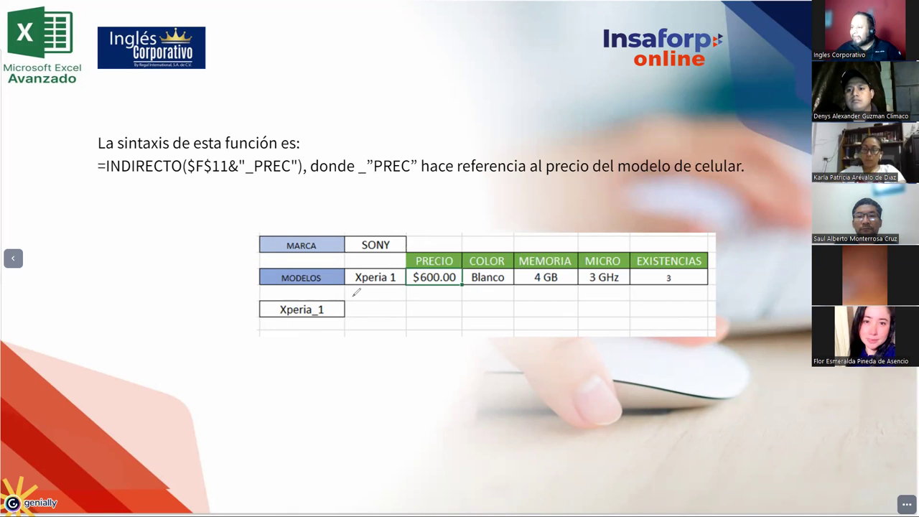
mouse_move(352, 295)
mouse_down()
mouse_move(286, 296)
mouse_move(352, 325)
mouse_up()
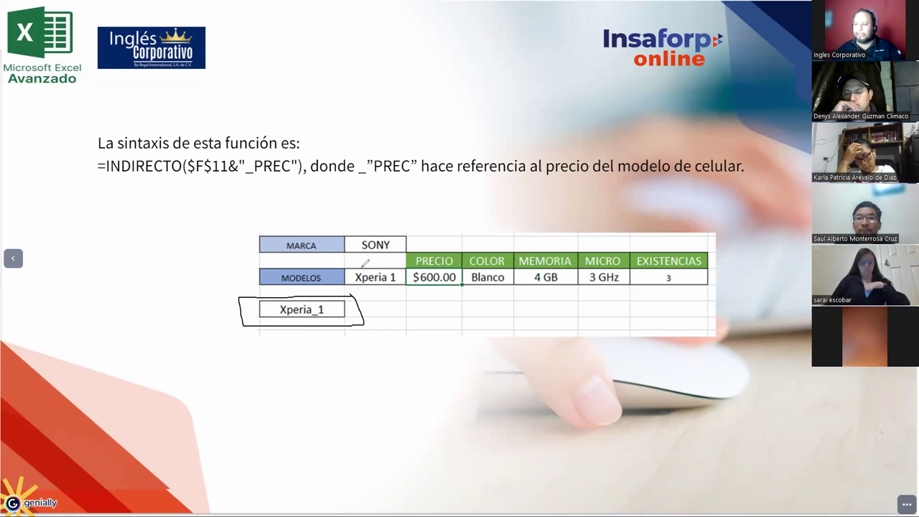
drag(324, 320, 425, 291)
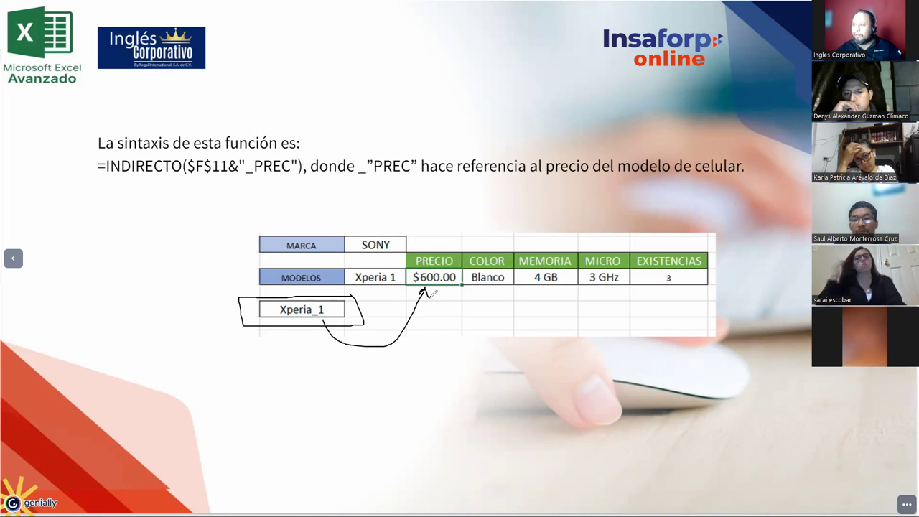
drag(407, 332, 488, 290)
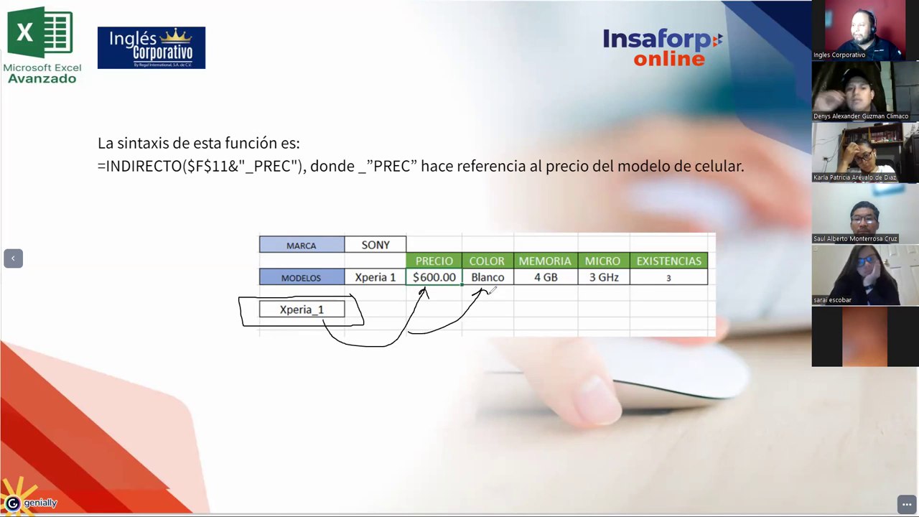
drag(432, 346, 549, 297)
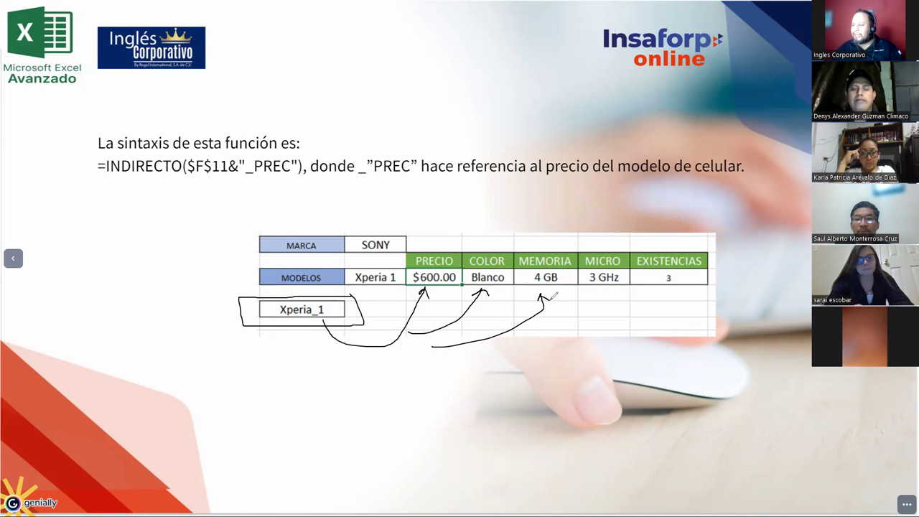
drag(515, 352, 589, 296)
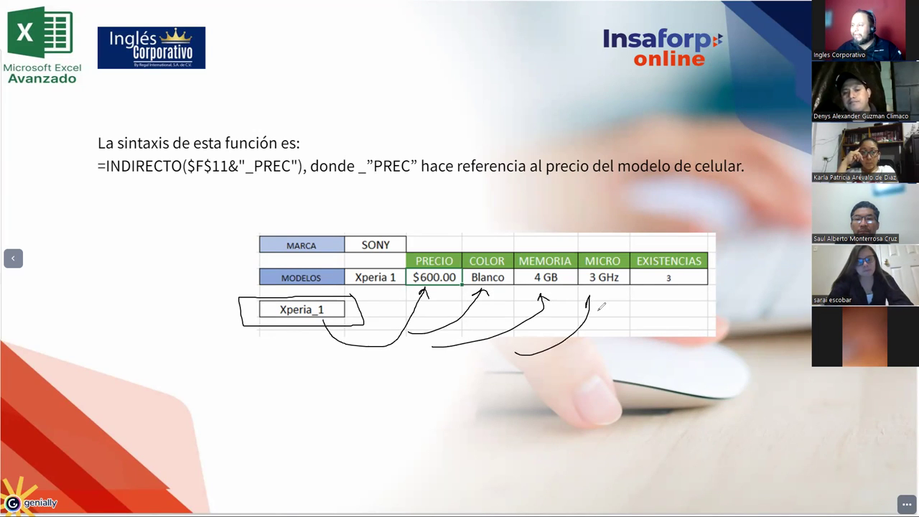
mouse_move(577, 352)
mouse_down()
mouse_move(657, 290)
mouse_move(663, 302)
mouse_up()
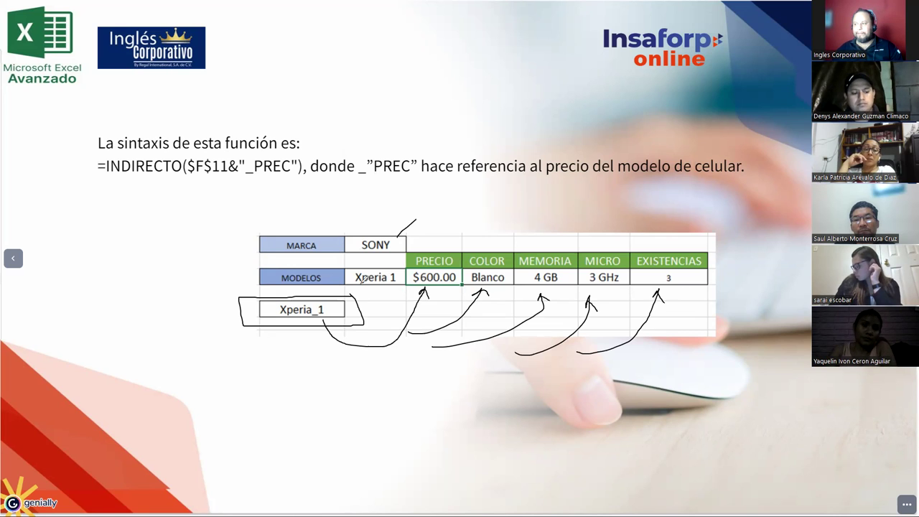
Mark the SONY cell, circle Xperia_1, and point an arrow at its underscore.
drag(380, 270, 403, 253)
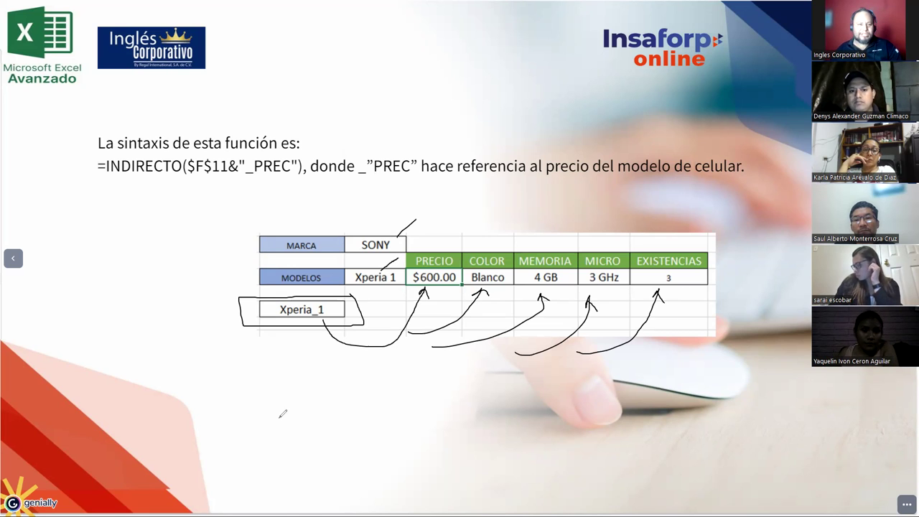
drag(332, 296, 262, 314)
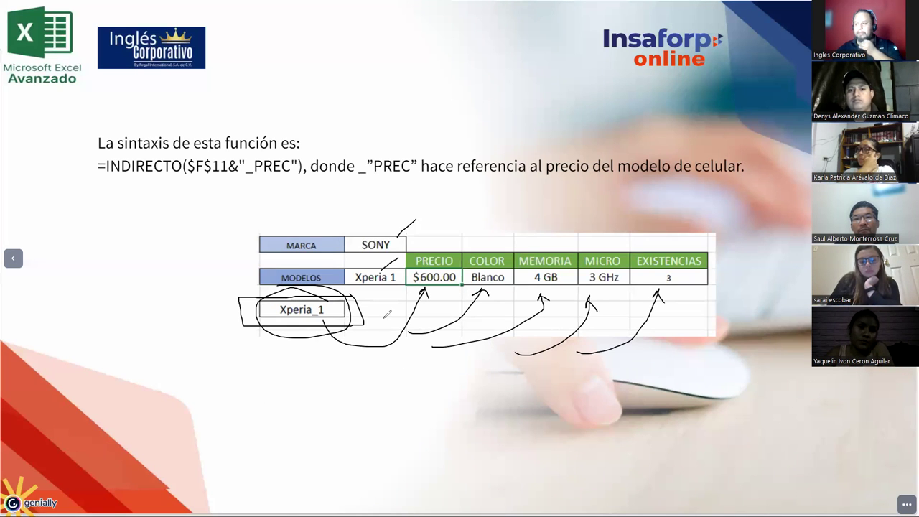
mouse_move(305, 330)
mouse_down()
mouse_move(316, 317)
mouse_move(313, 353)
mouse_up()
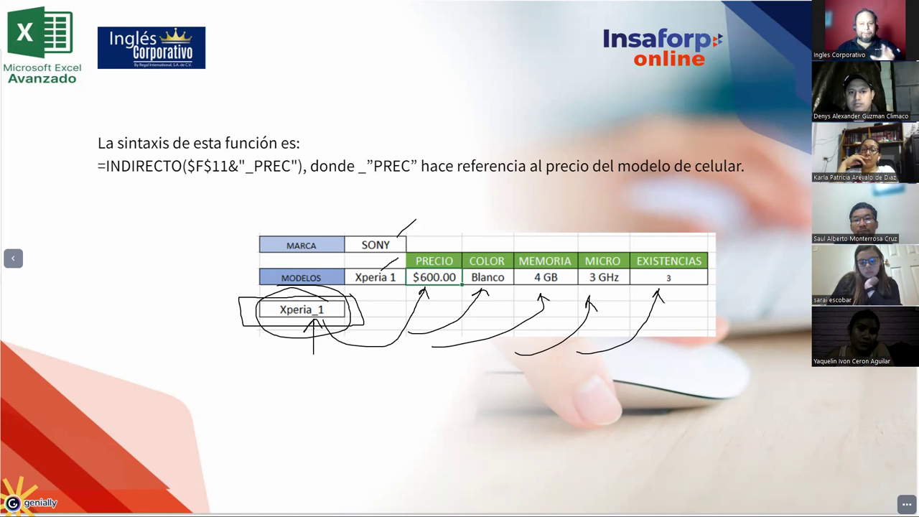
Erase all ink, underline the syntax heading, and bracket the INDIRECTO formula and the value row.
key(e)
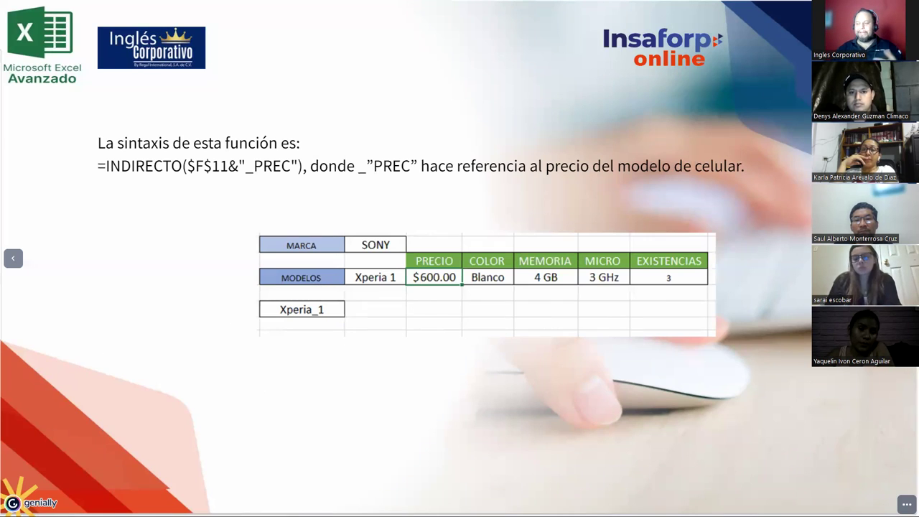
drag(92, 152, 312, 152)
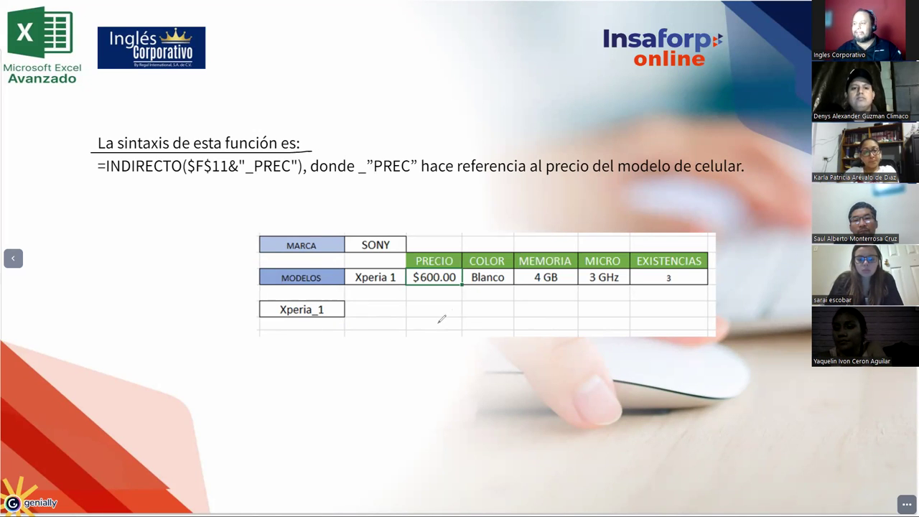
mouse_move(109, 186)
mouse_down()
mouse_move(195, 191)
mouse_move(305, 173)
mouse_up()
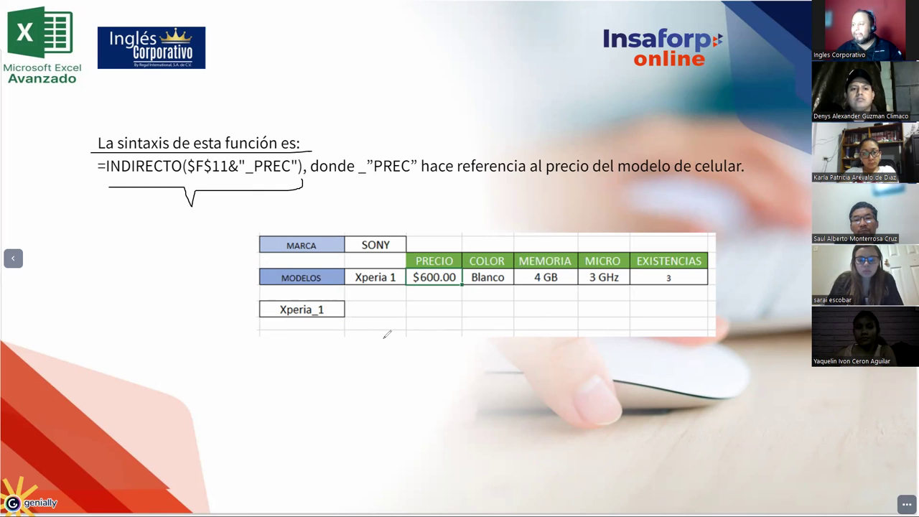
drag(508, 295, 674, 288)
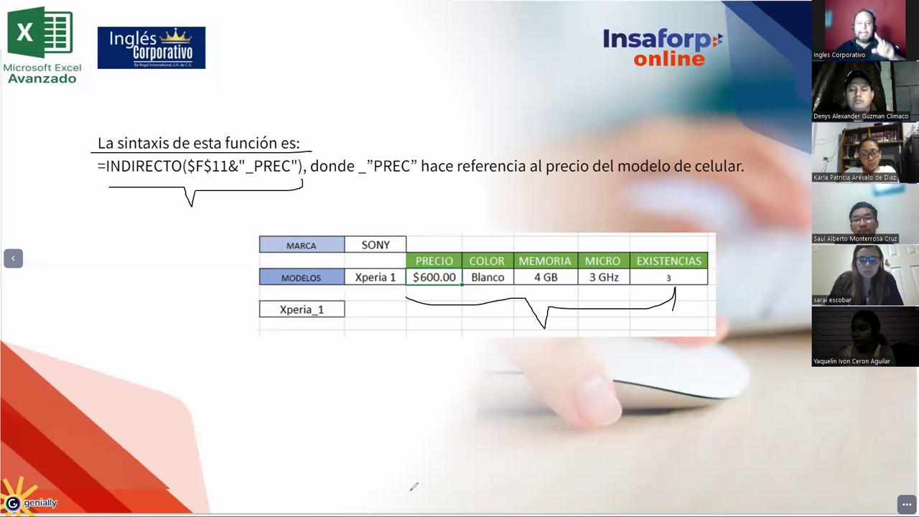
Undo a table loop and header underline, then arrow and circle the EXISTENCIAS value 3.
drag(696, 199, 810, 355)
drag(811, 241, 630, 215)
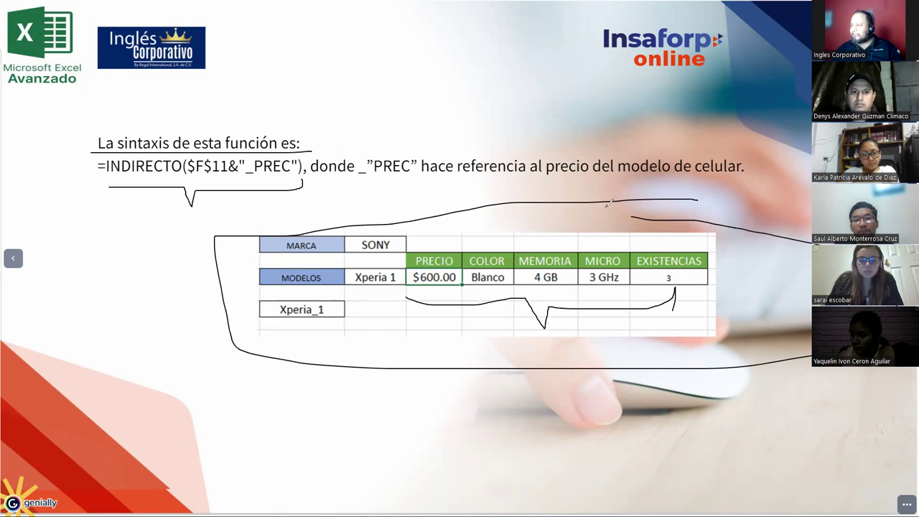
key(ctrl+z)
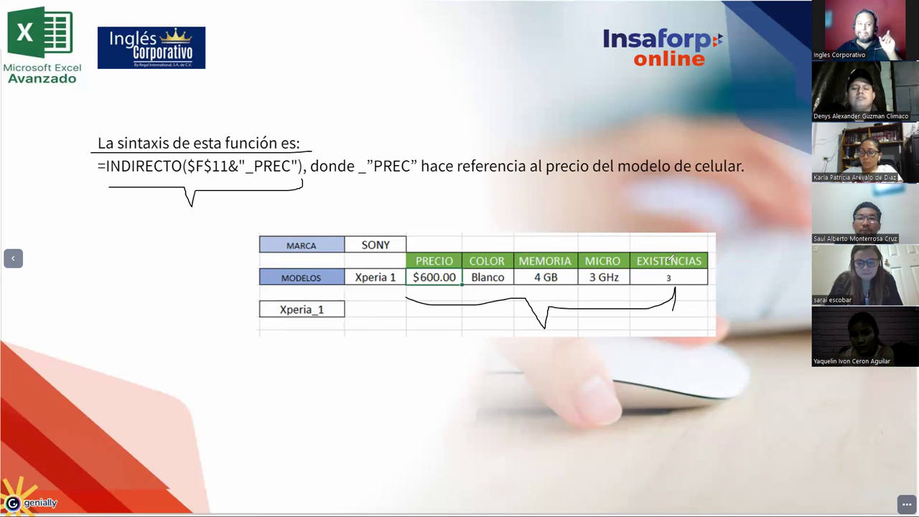
drag(421, 247, 700, 244)
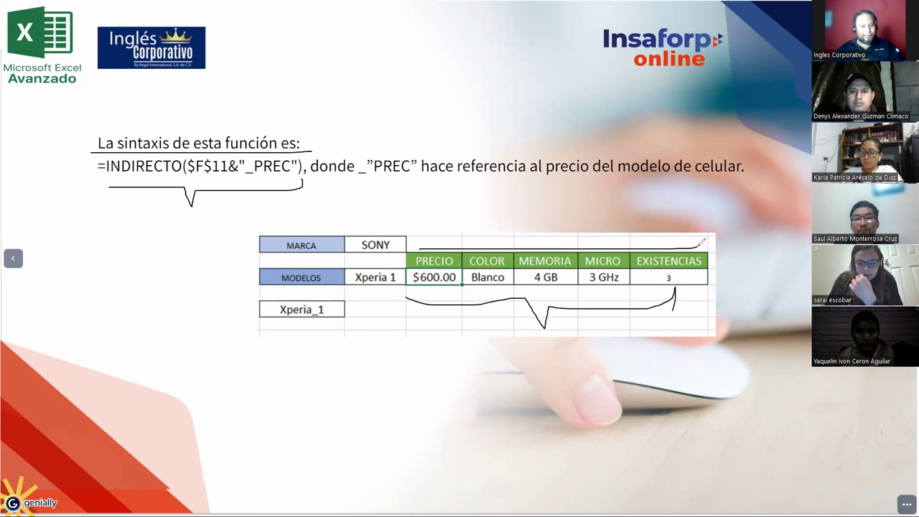
key(ctrl+z)
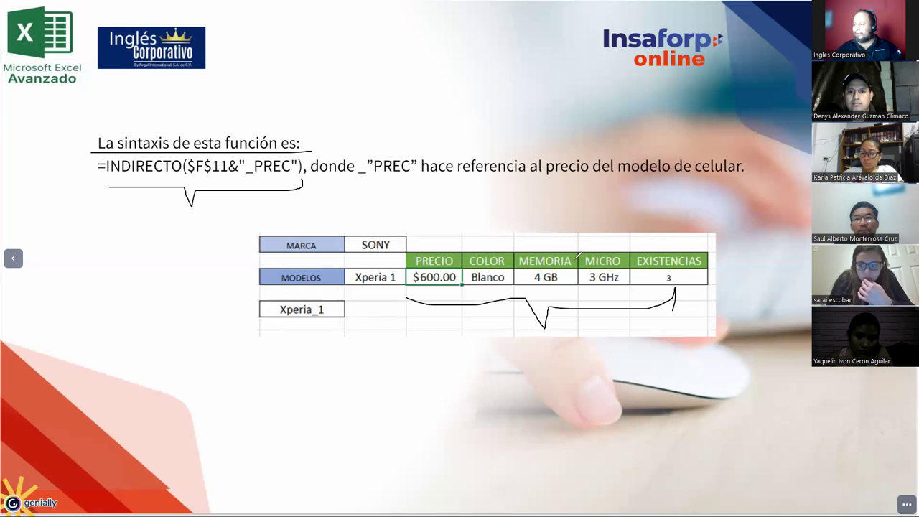
mouse_move(659, 277)
mouse_down()
mouse_move(551, 305)
mouse_move(558, 293)
mouse_up()
drag(678, 261, 649, 308)
Remove the EXISTENCIAS marks, underline $F$11&, circle the &, and mark _PREC in the formula.
key(ctrl+z)
key(ctrl+z)
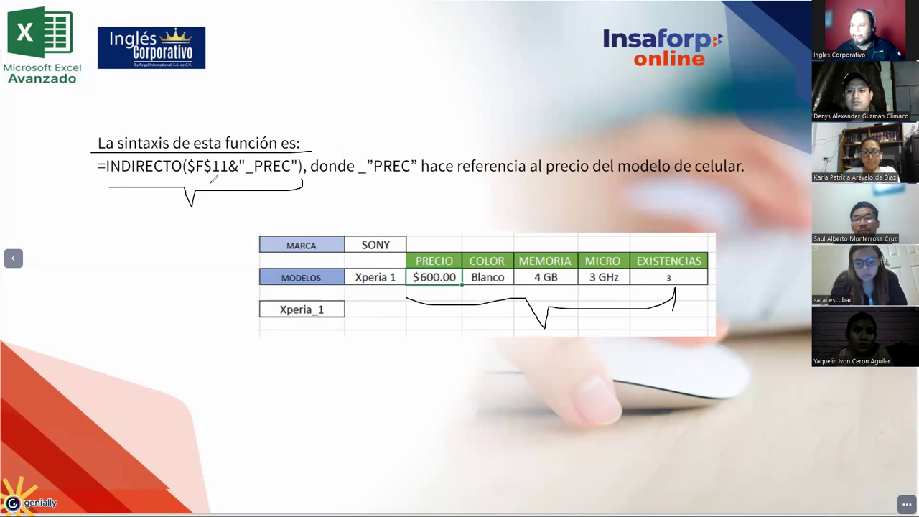
drag(188, 175, 239, 175)
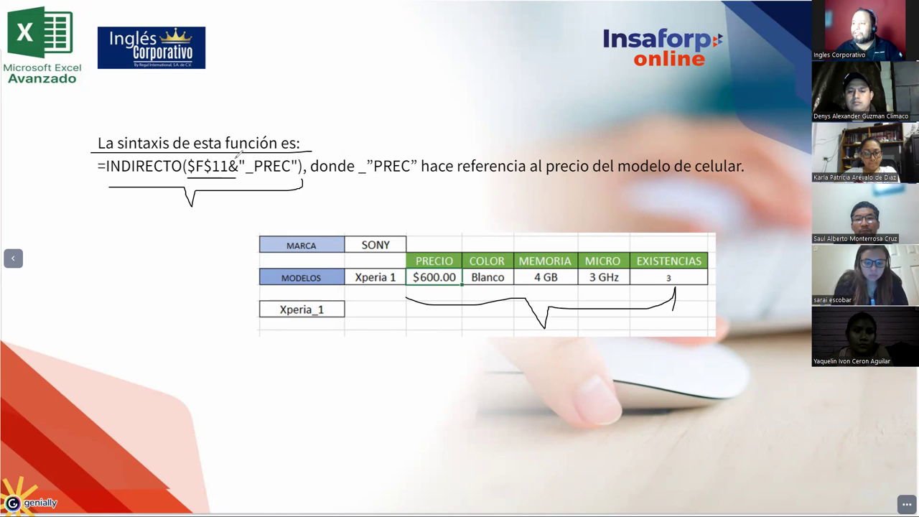
drag(233, 158, 237, 159)
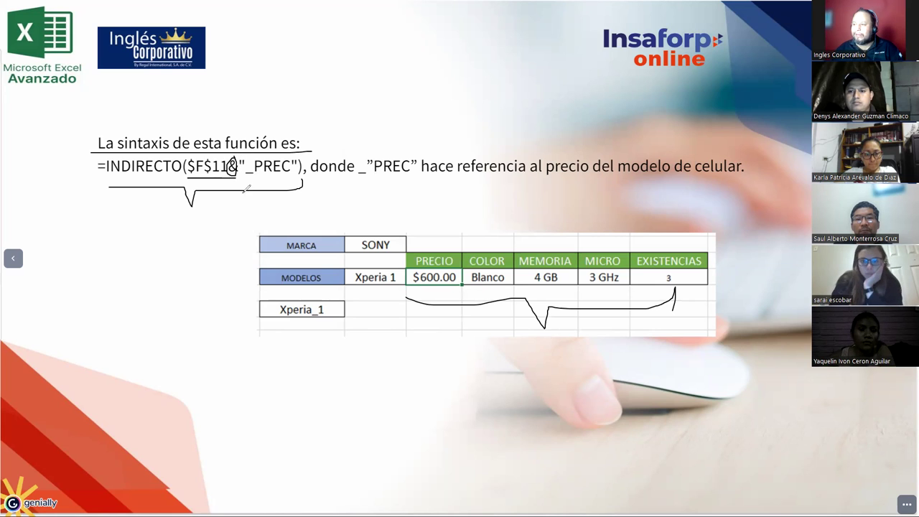
drag(291, 174, 274, 188)
text(_)
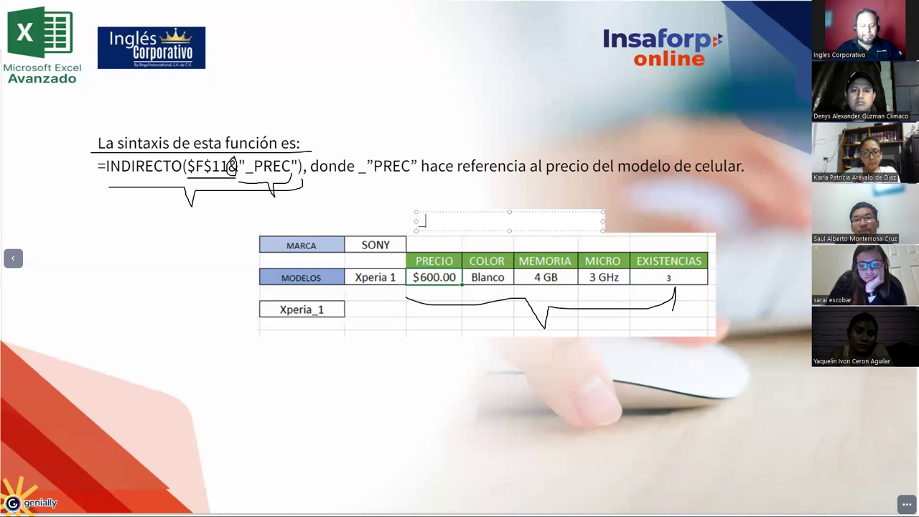
Type the suffixes _PRE, _COL, _MEM, _MIC and _EXI on one widened line, and highlight _PRE.
text(PRE)
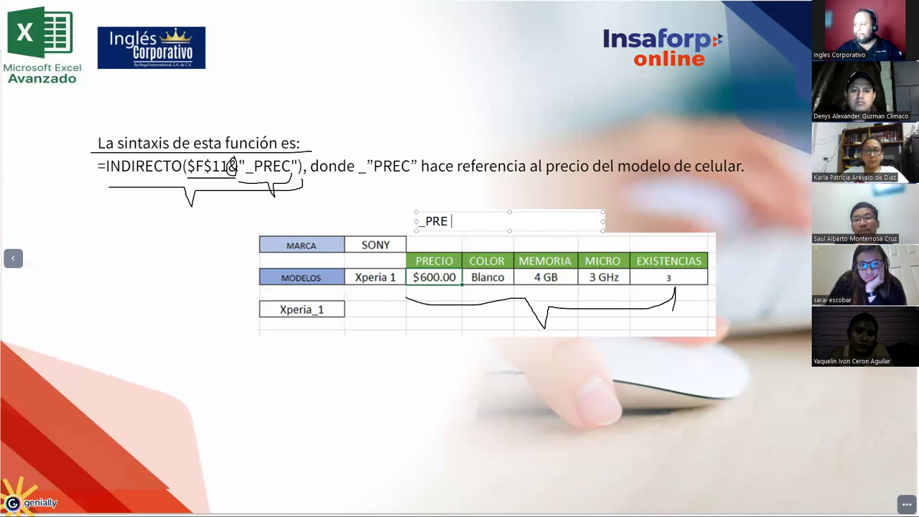
text(    _COL)
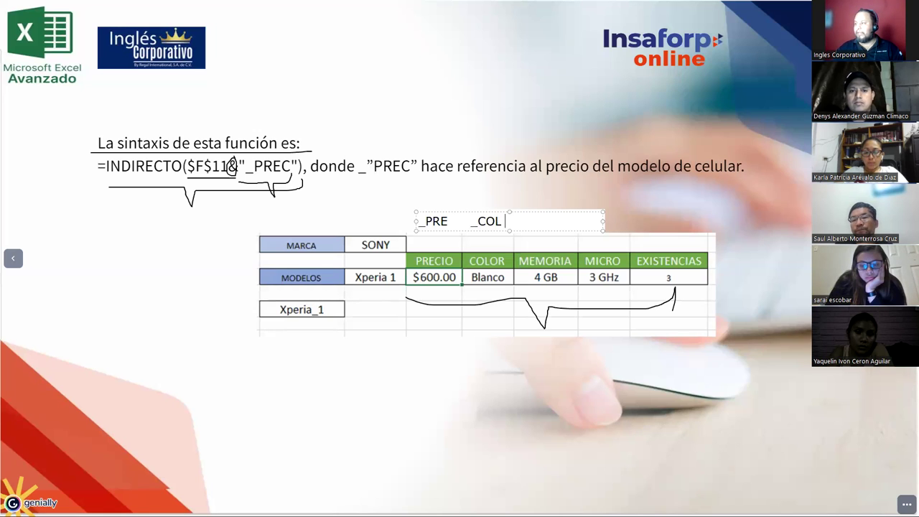
text(    _MEM    )
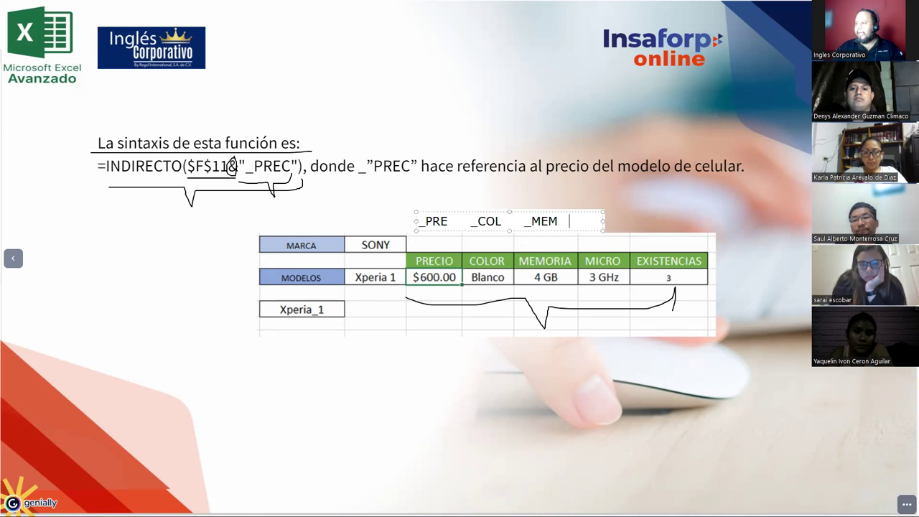
text(_MIC)
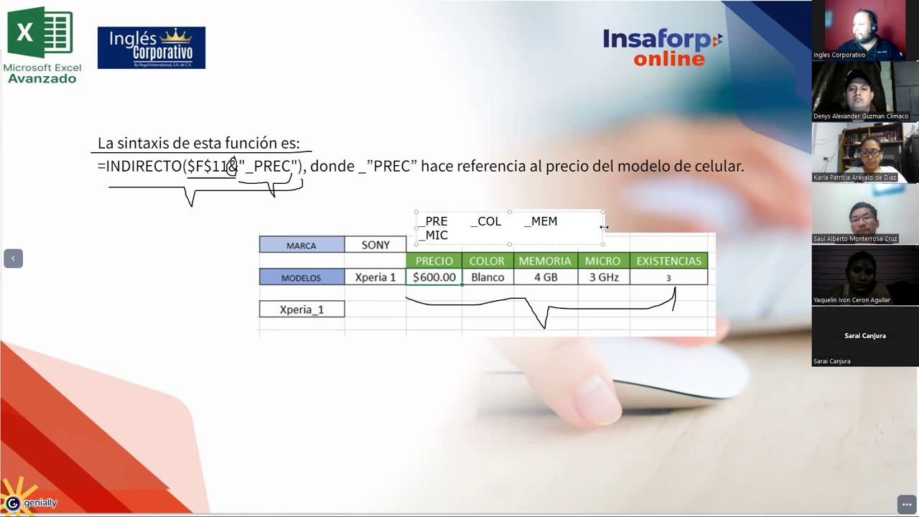
drag(603, 226, 716, 227)
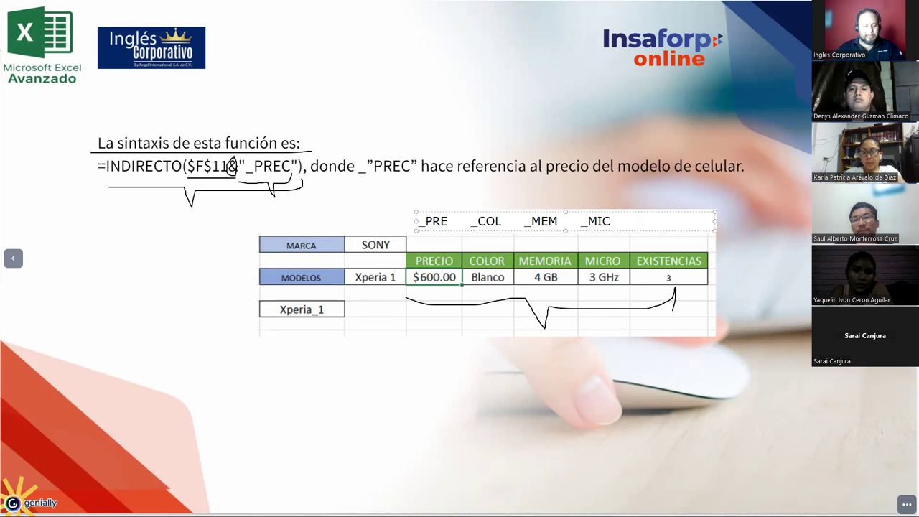
text(     _EXI)
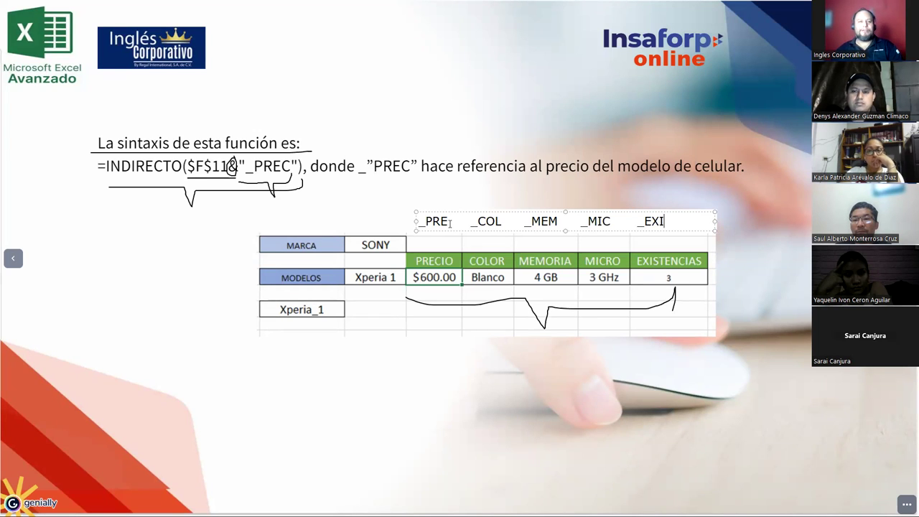
drag(450, 221, 418, 221)
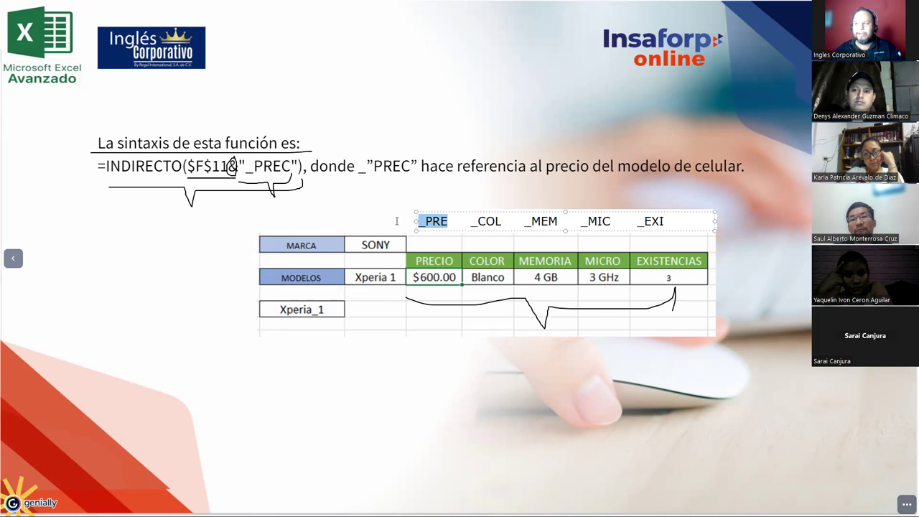
click(114, 165)
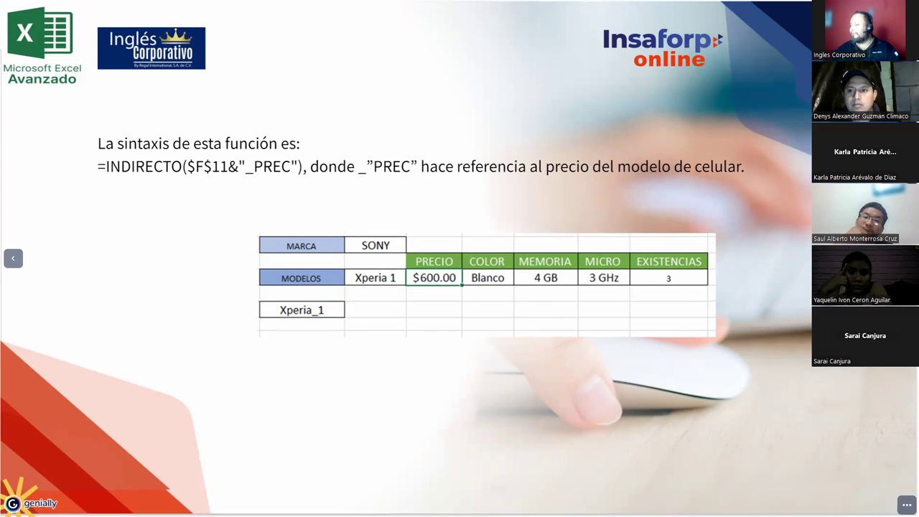
On the $F$11 explanation slide, highlight $F$11 and the SUSTITUIR formula, then move to DEMOSTRACIÓN.
key(Right)
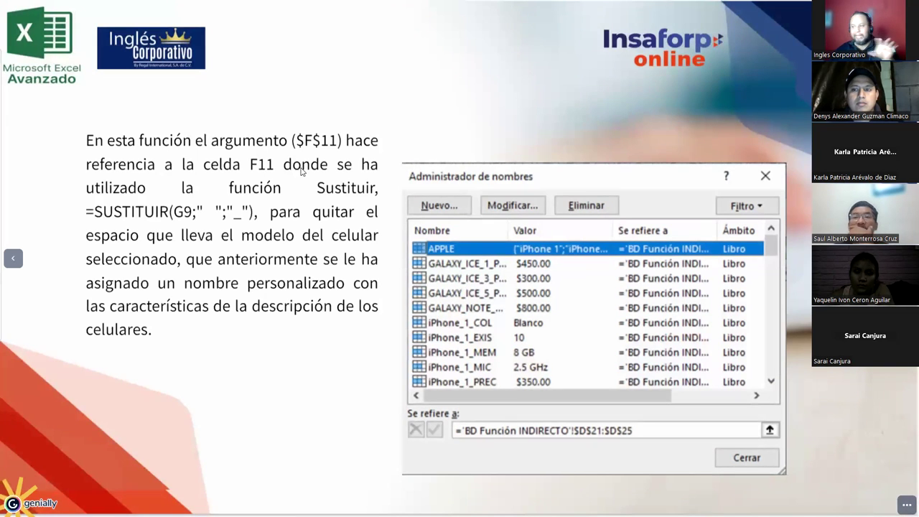
drag(295, 142, 338, 144)
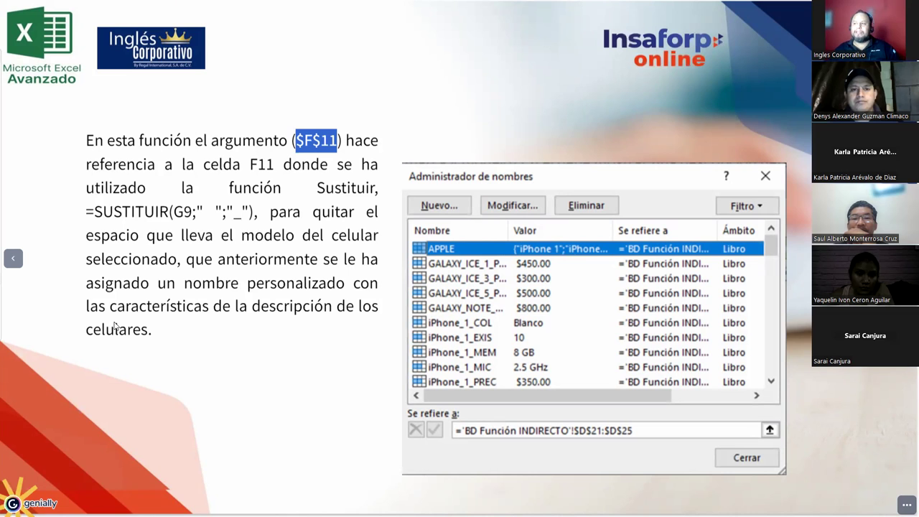
drag(86, 211, 252, 227)
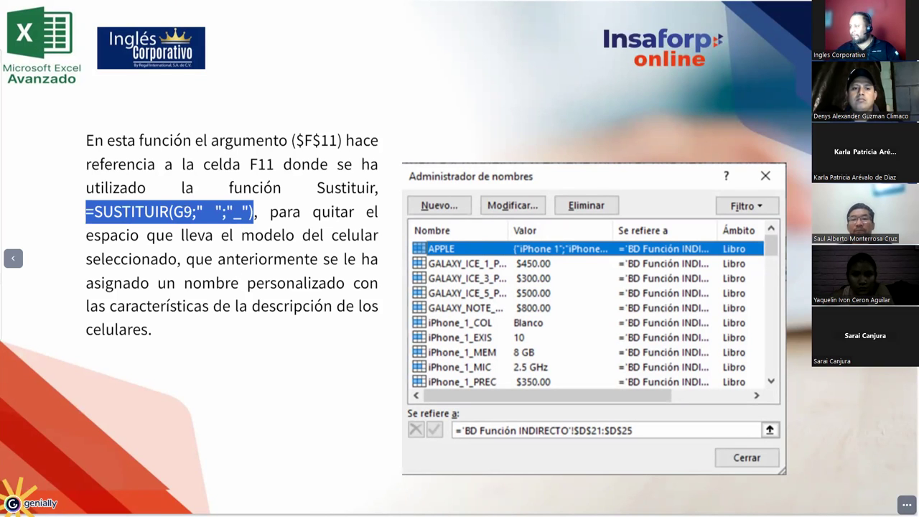
key(Right)
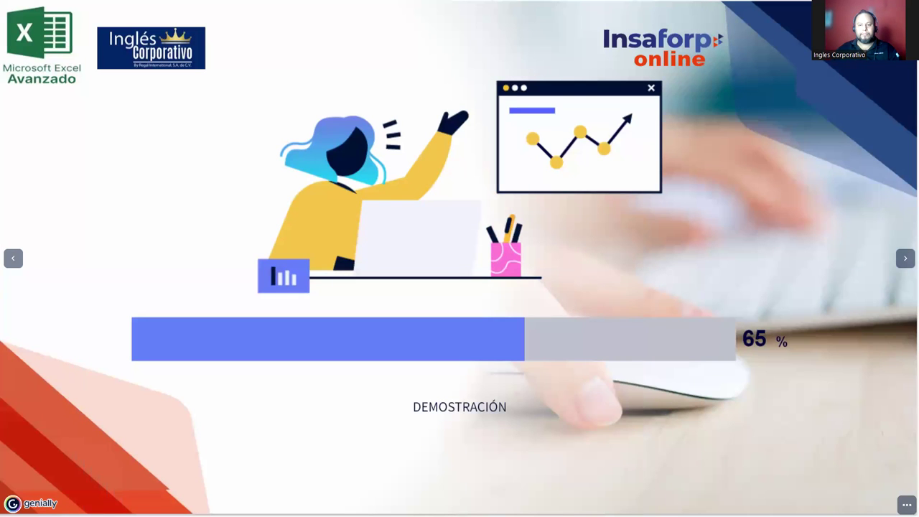
Switch to the Excel workbook showing the Ejercicio04 SISTEMA DE CONSULTAS sheet.
mouse_move(459, 406)
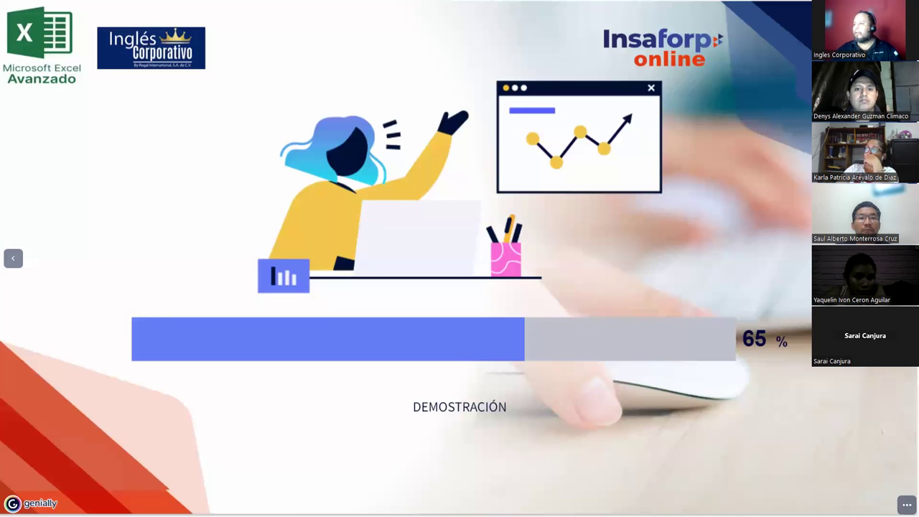
key(alt+Tab)
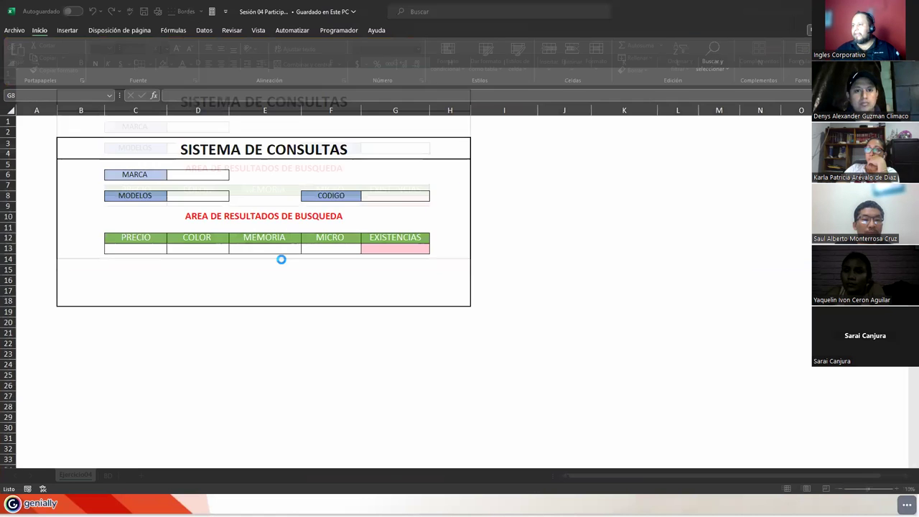
scroll(282, 258, up, 3)
scroll(281, 261, up, 1)
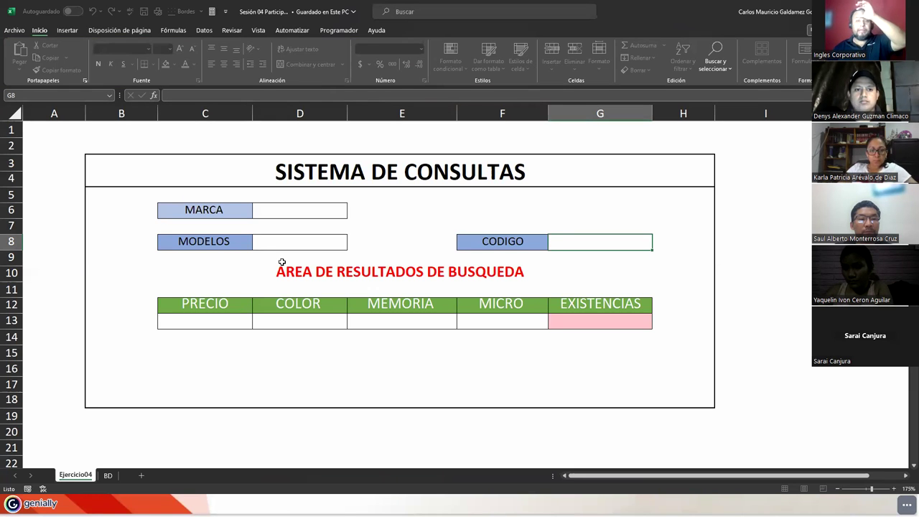
click(107, 475)
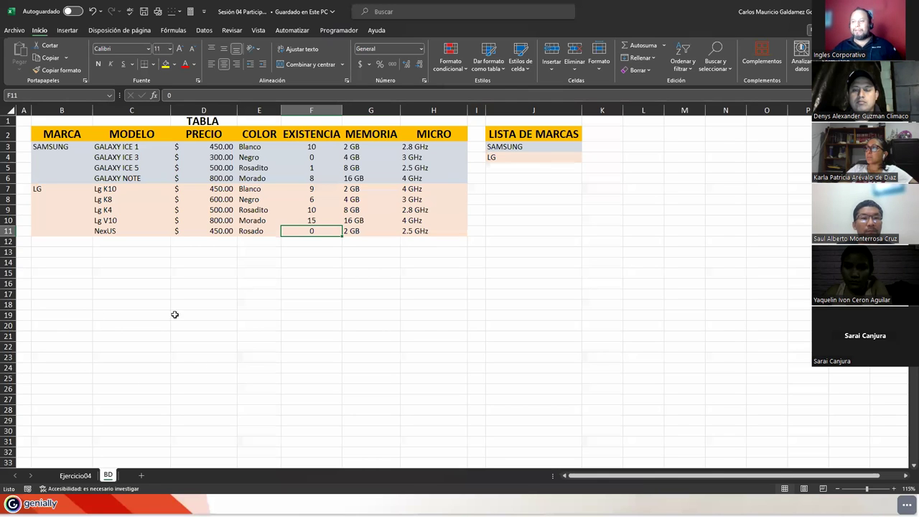
click(75, 475)
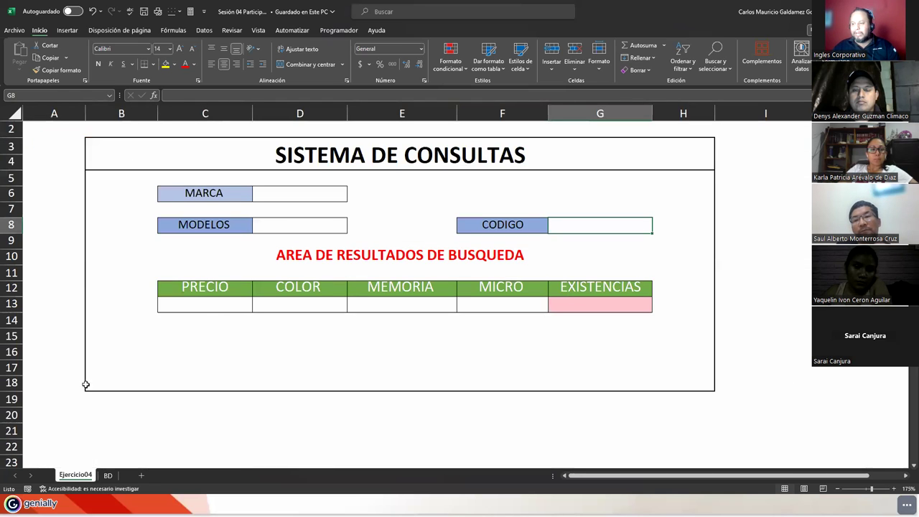
click(107, 475)
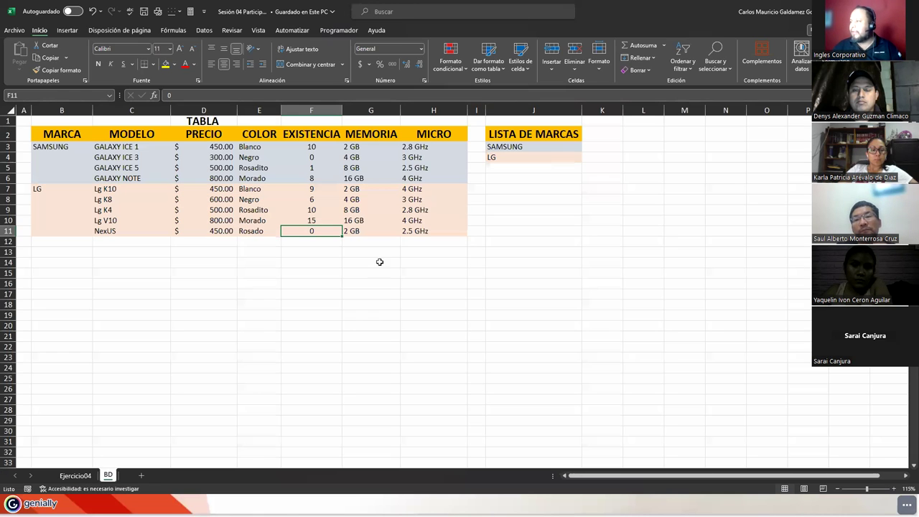
click(501, 147)
drag(502, 147, 505, 155)
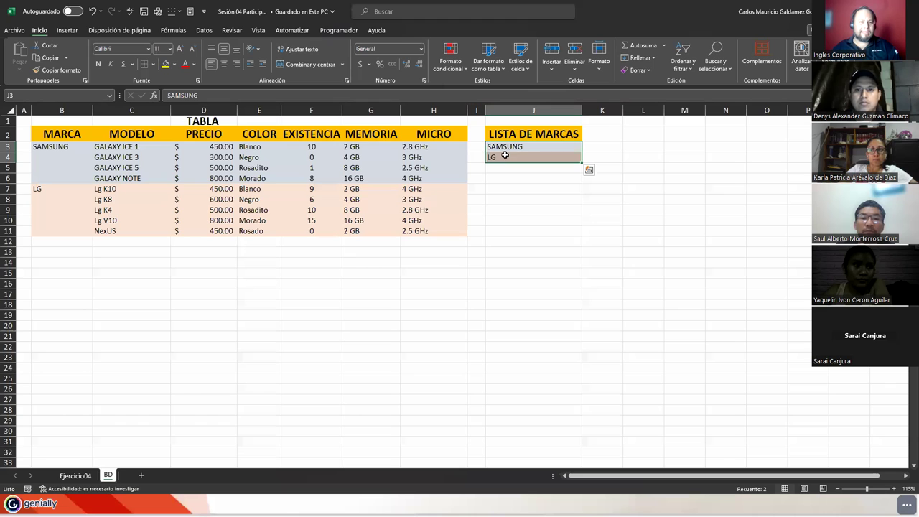
click(35, 149)
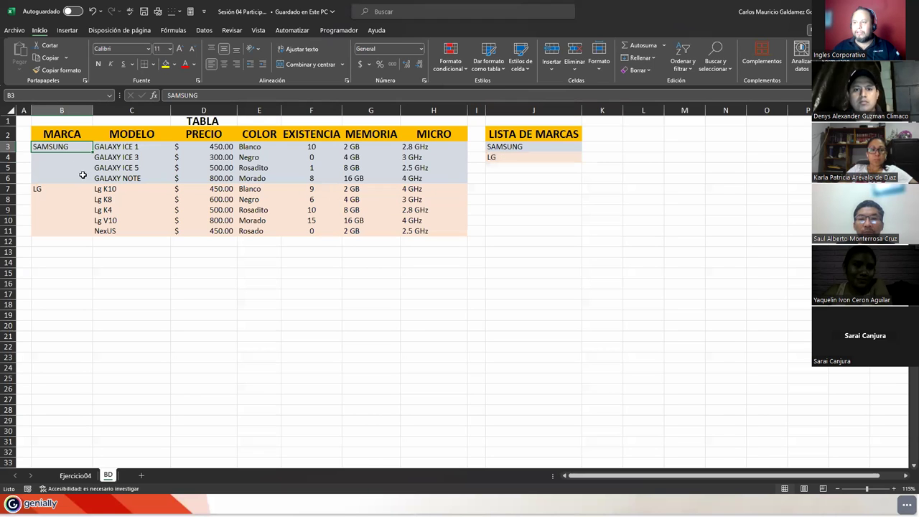
drag(114, 147, 126, 231)
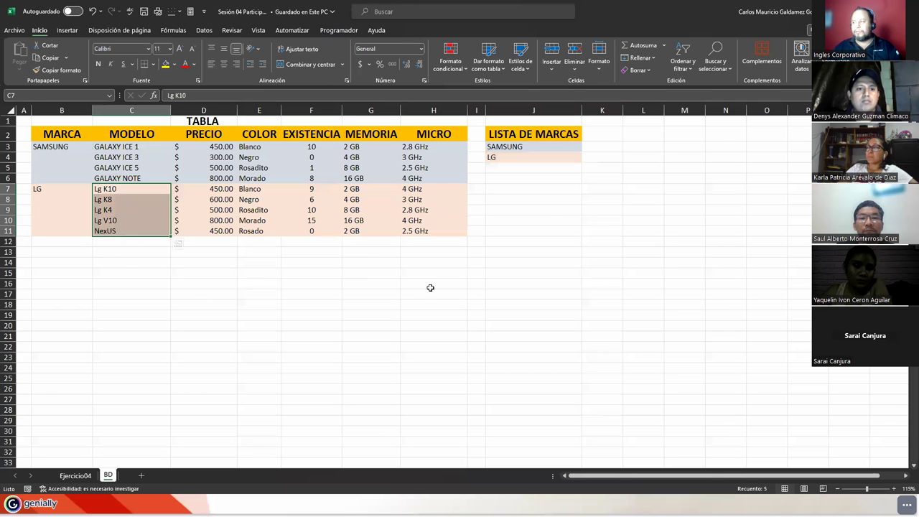
click(503, 157)
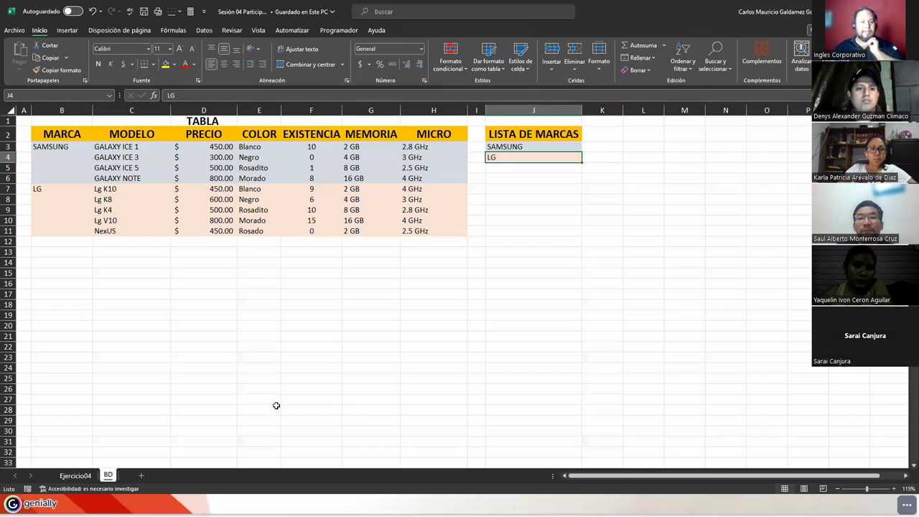
click(75, 475)
click(273, 197)
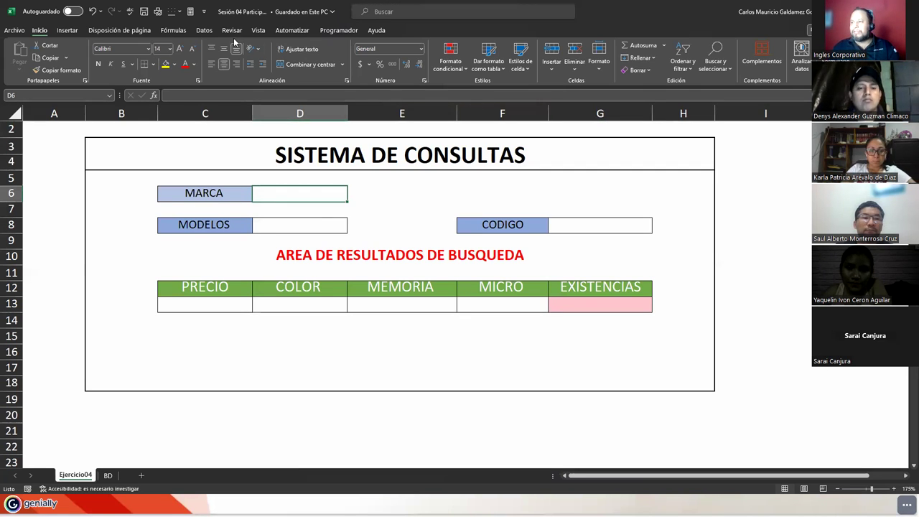
Start a Lista-type data validation on the MARCA cell D6.
click(201, 32)
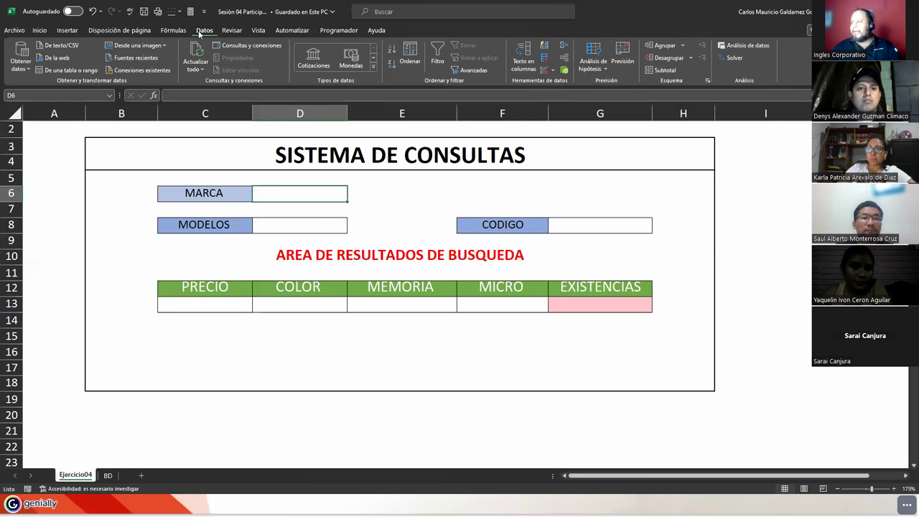
click(543, 71)
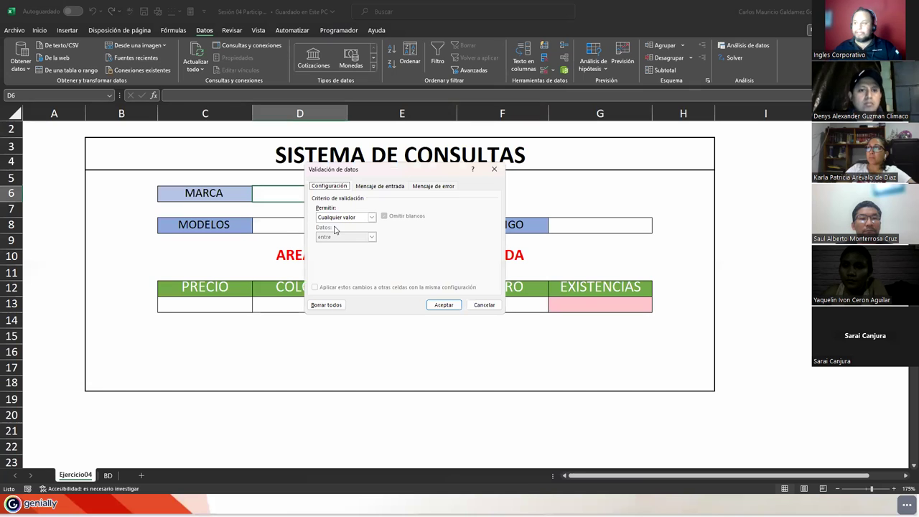
click(336, 217)
click(343, 244)
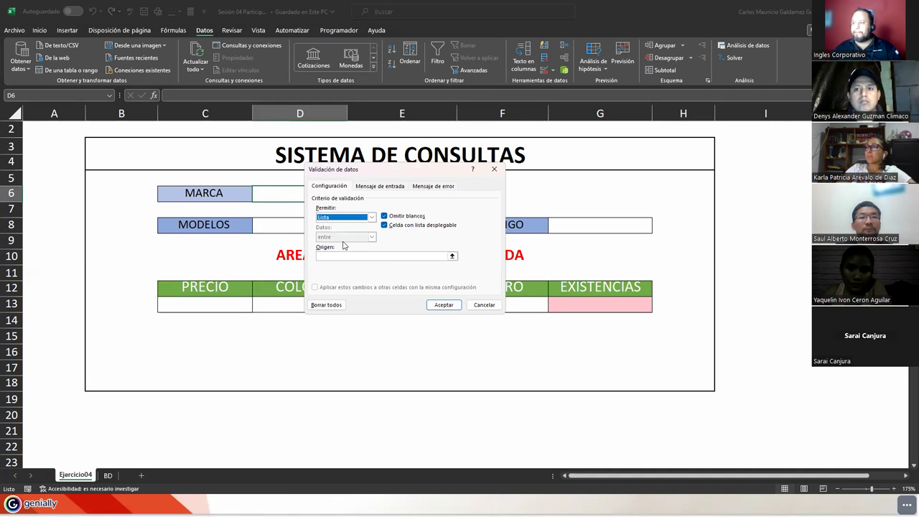
click(365, 255)
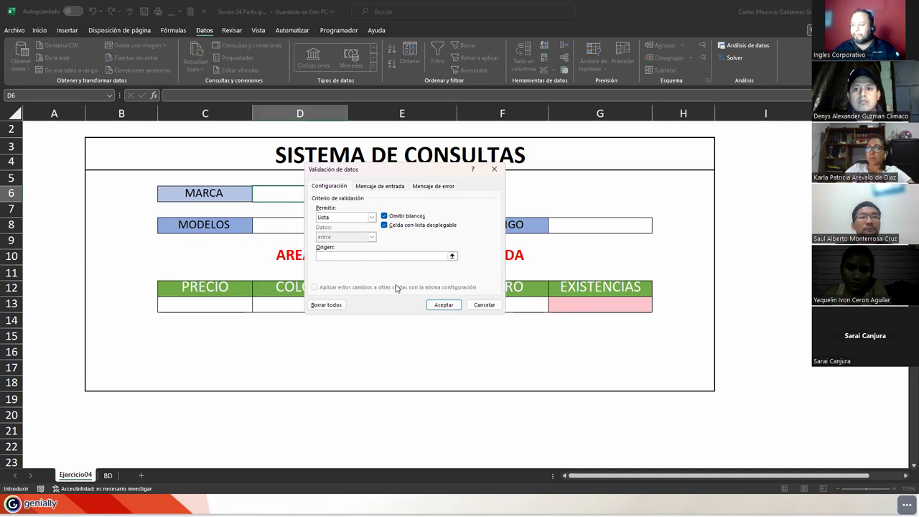
Set the list source to =BD!$J$3:$J$4 (SAMSUNG, LG), confirm, and open D6's dropdown.
drag(407, 176, 648, 159)
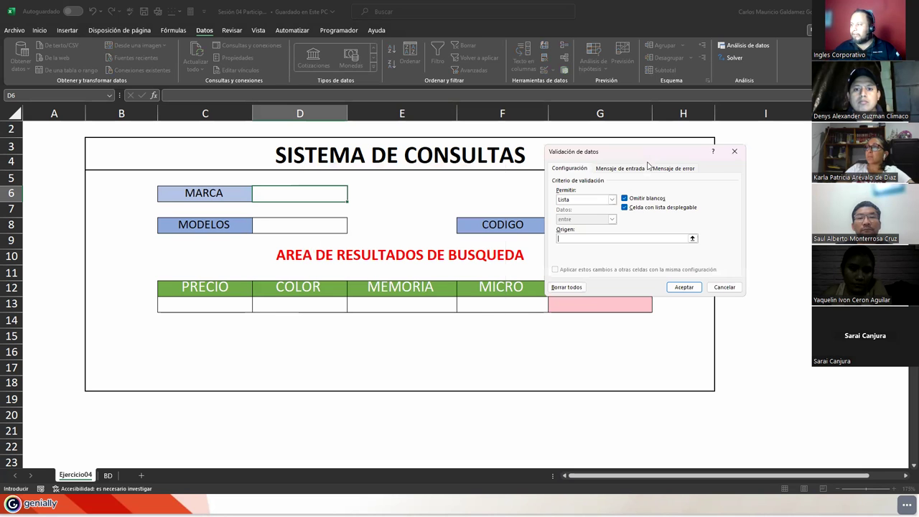
click(692, 239)
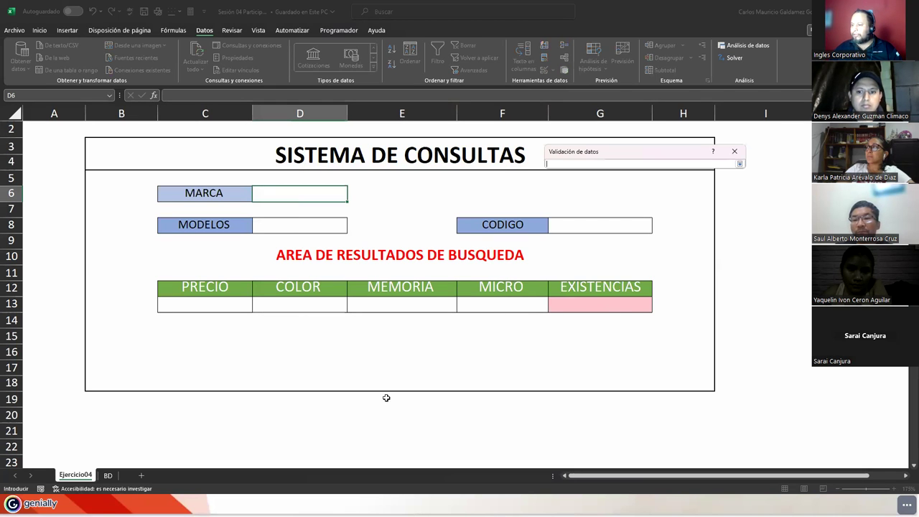
click(107, 476)
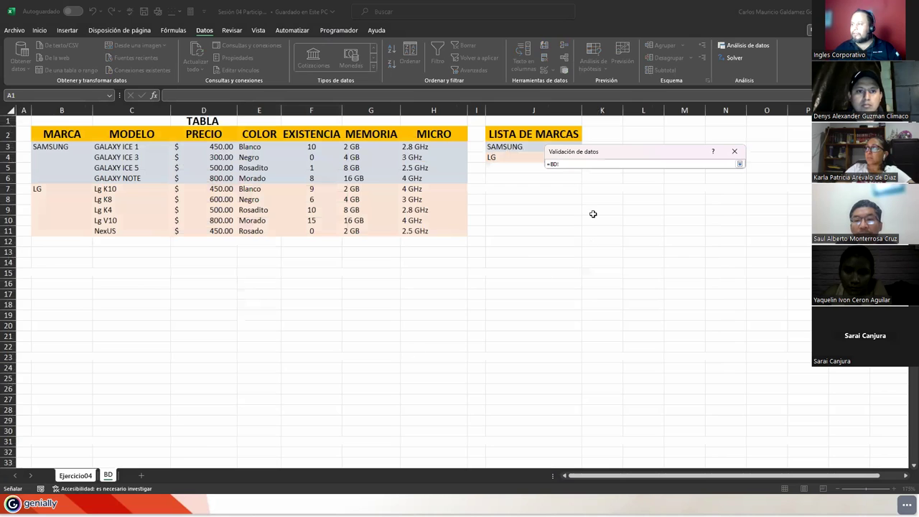
drag(502, 147, 504, 155)
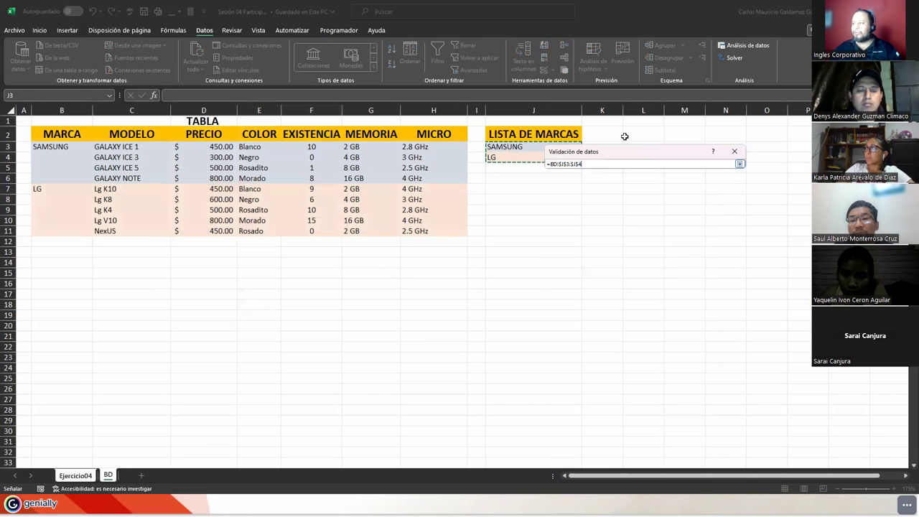
drag(630, 152, 675, 131)
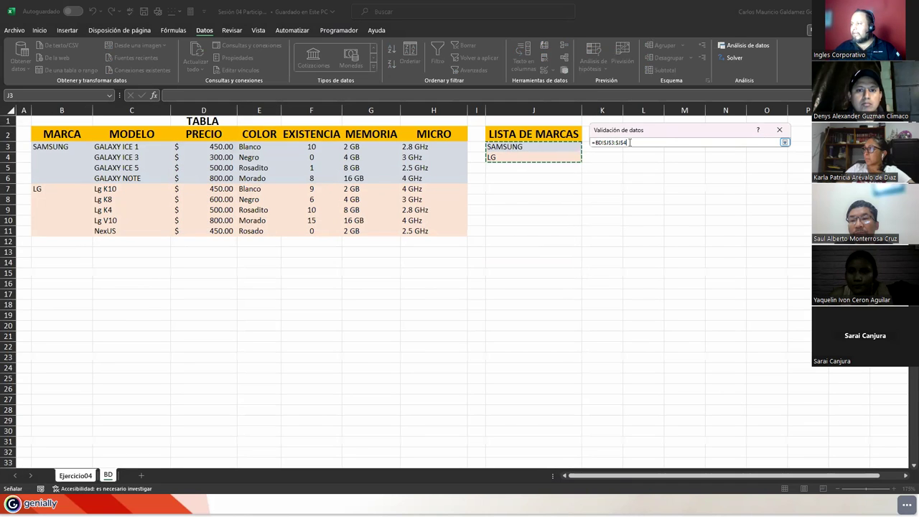
drag(631, 142, 592, 142)
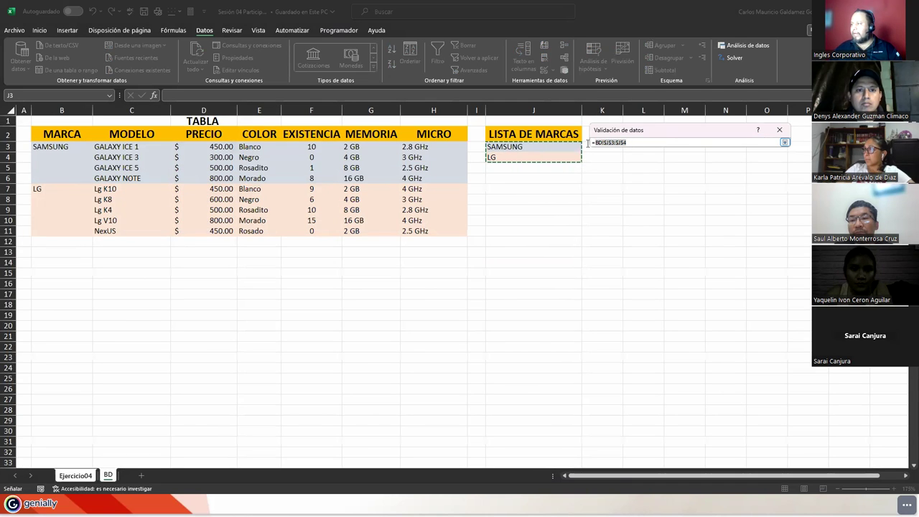
click(608, 142)
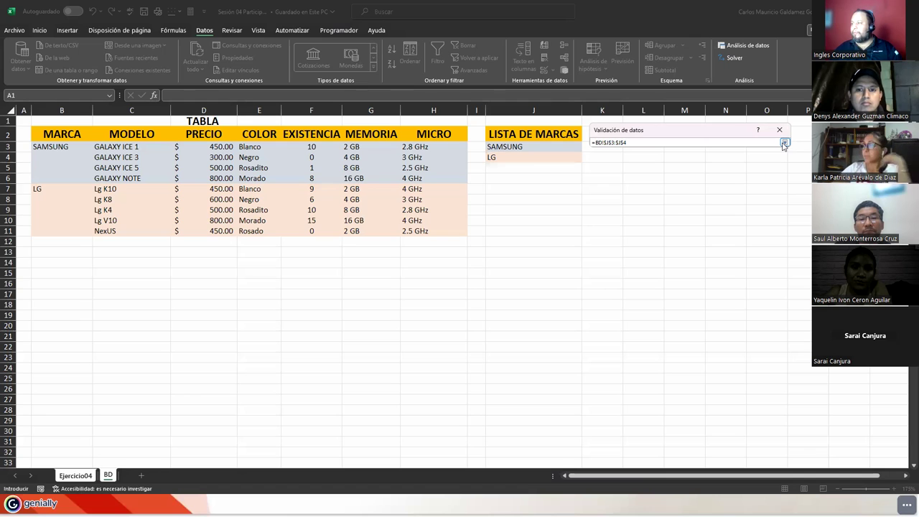
click(783, 143)
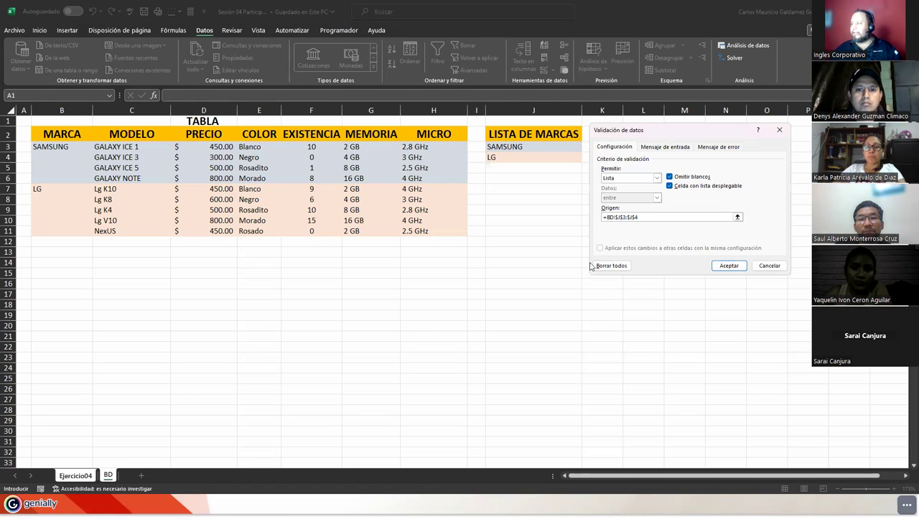
click(727, 265)
click(350, 199)
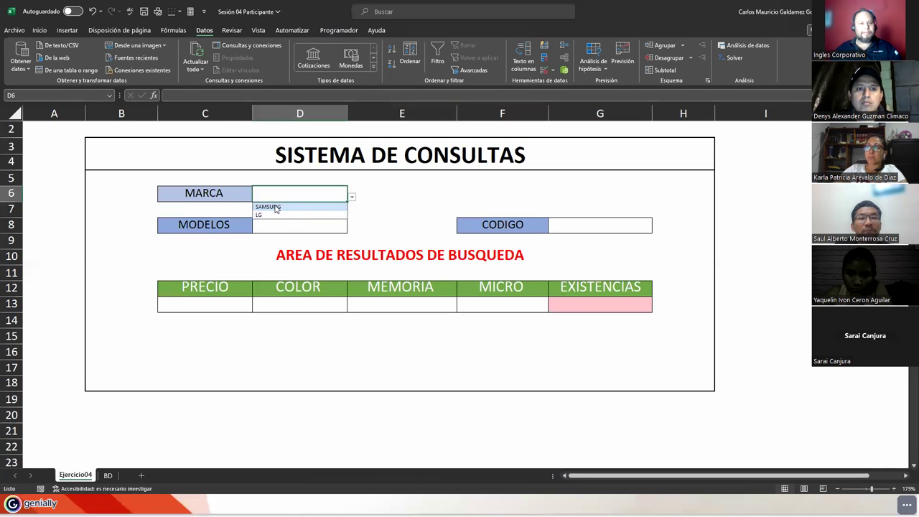
Try SAMSUNG and LG in D6, make row 6 taller, and leave SAMSUNG selected.
click(275, 206)
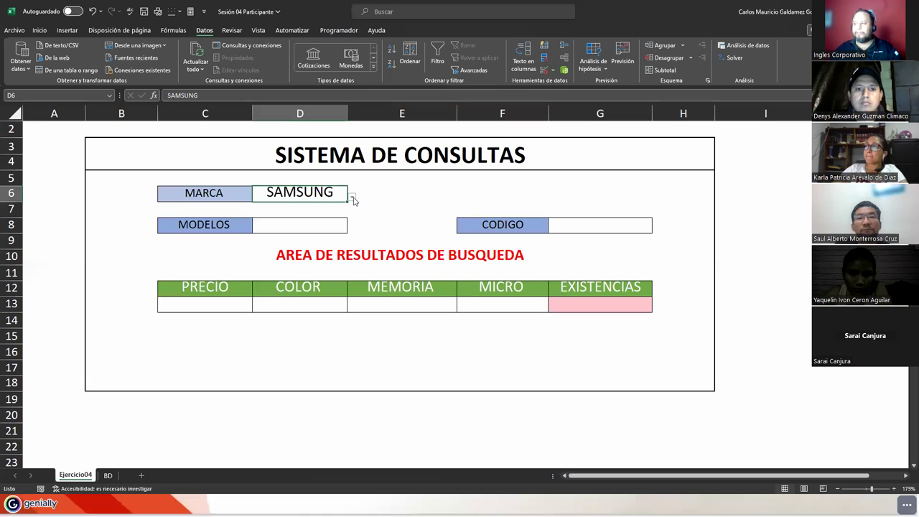
click(352, 197)
click(288, 214)
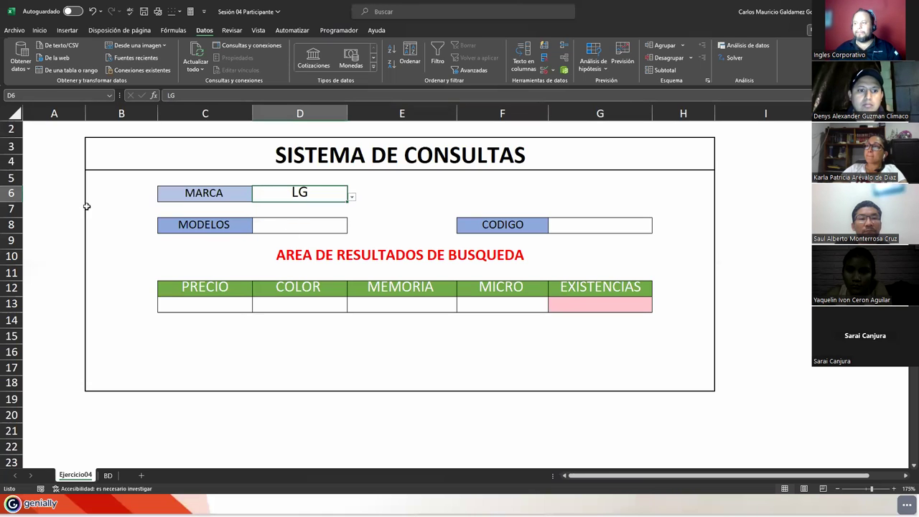
double_click(4, 202)
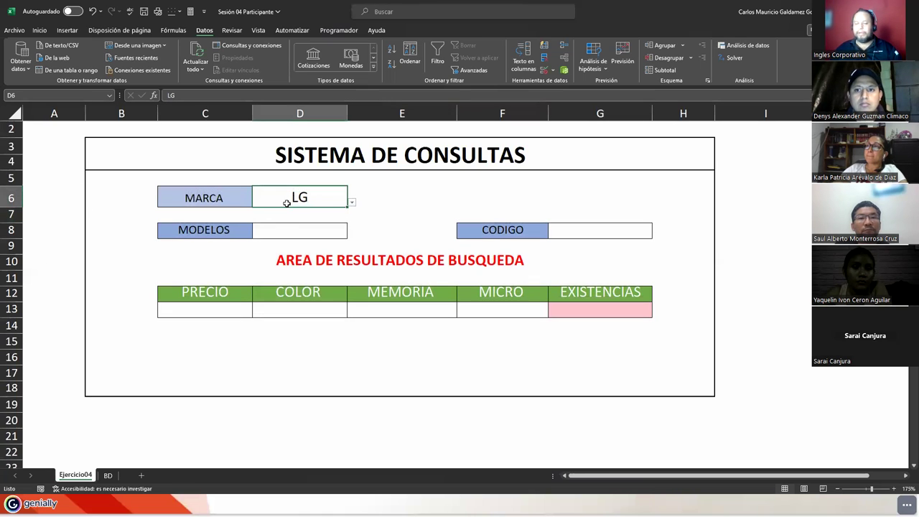
click(352, 203)
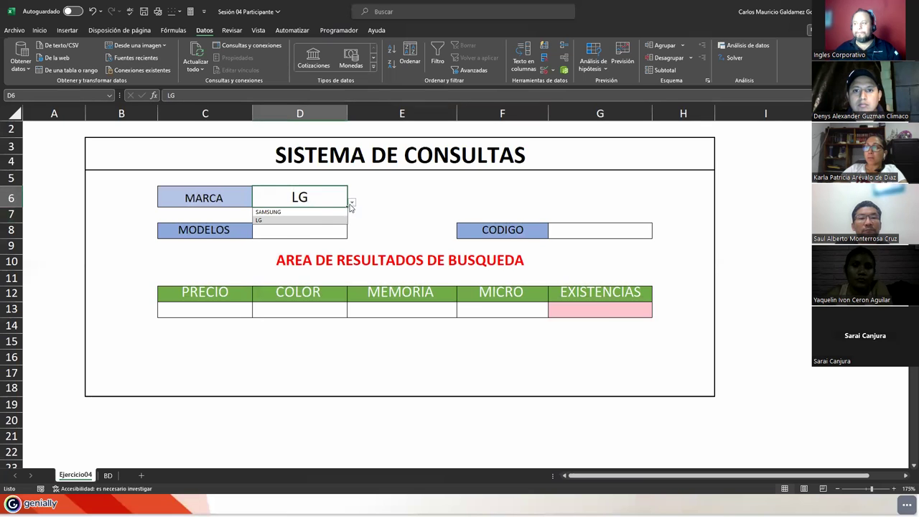
click(311, 213)
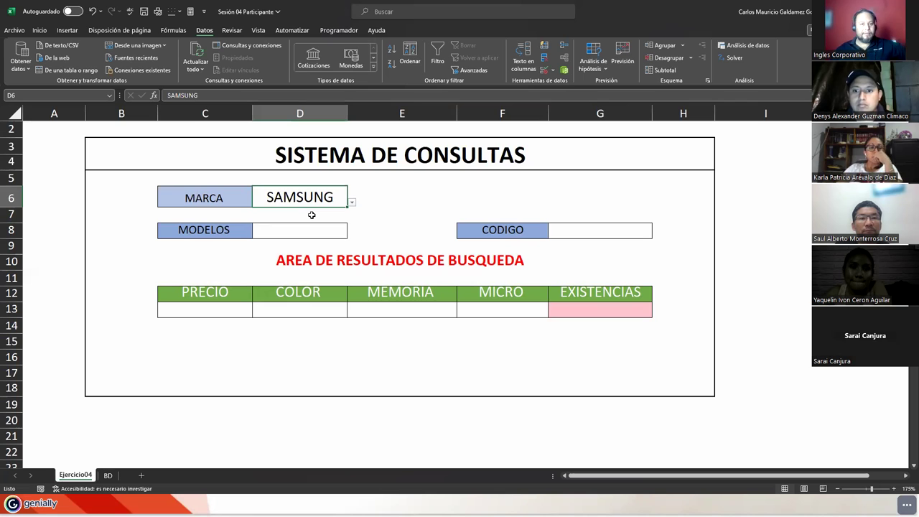
click(108, 475)
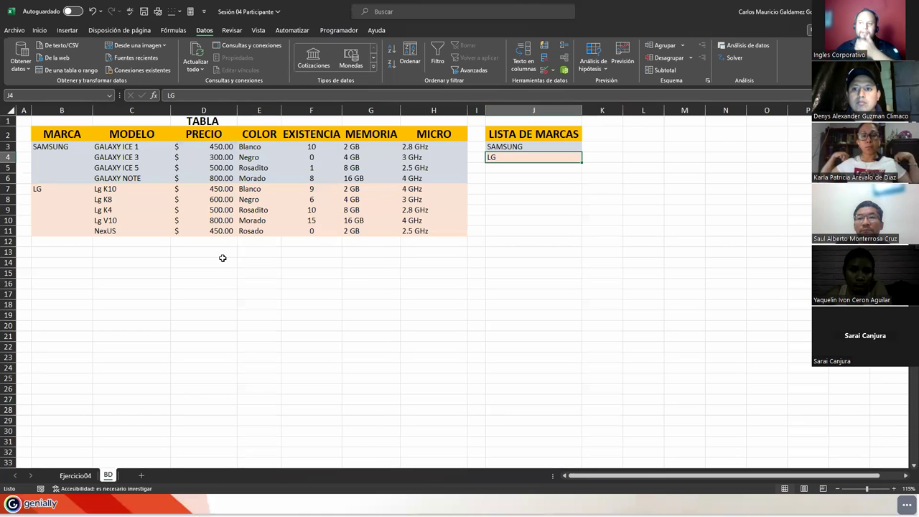
Name the Samsung model range C3:C6 SAMSUNG.
drag(122, 148, 127, 176)
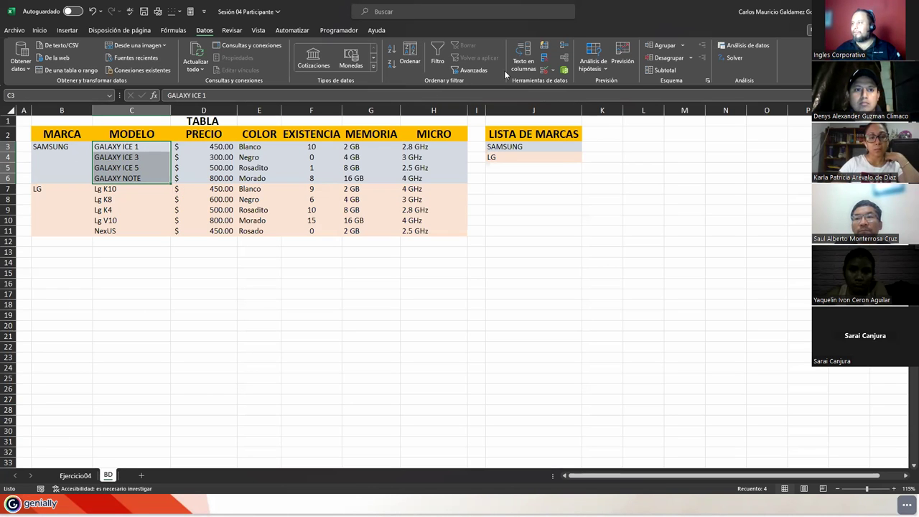
click(177, 30)
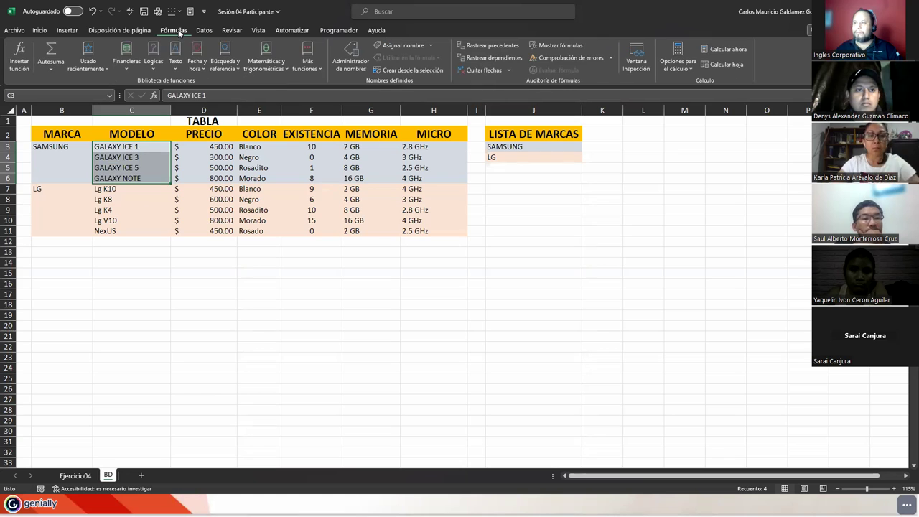
click(400, 45)
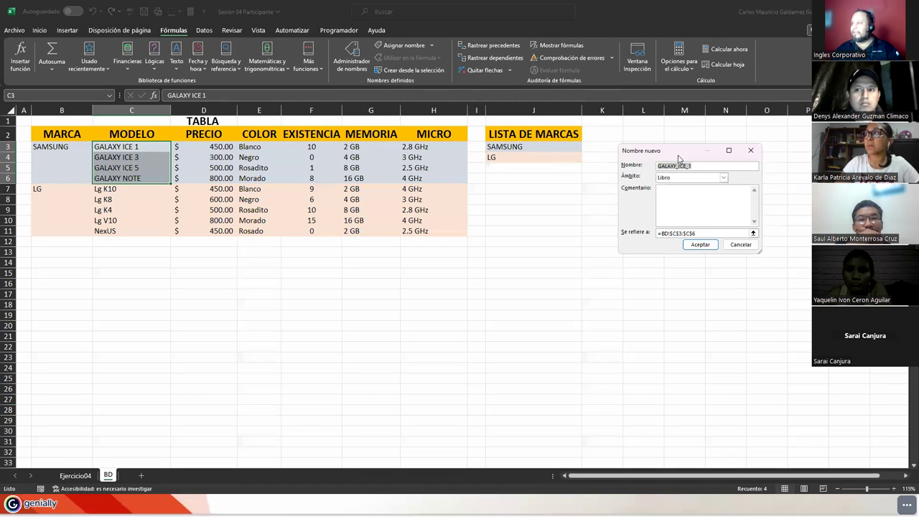
drag(678, 158, 304, 162)
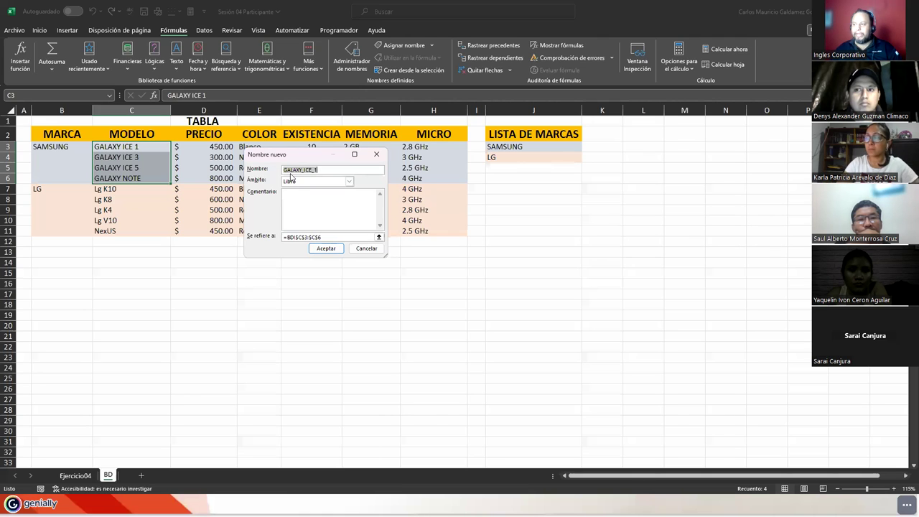
key(BackSpace)
text(SAMSUNG)
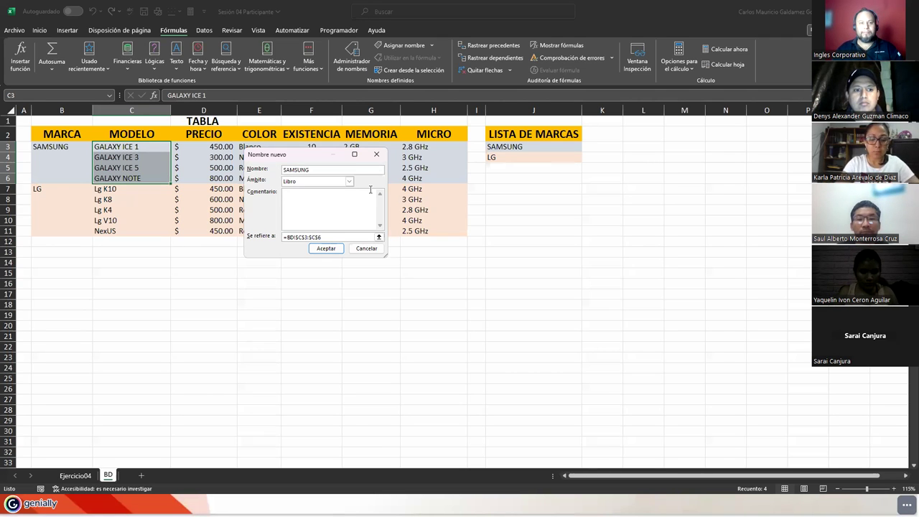
key(Return)
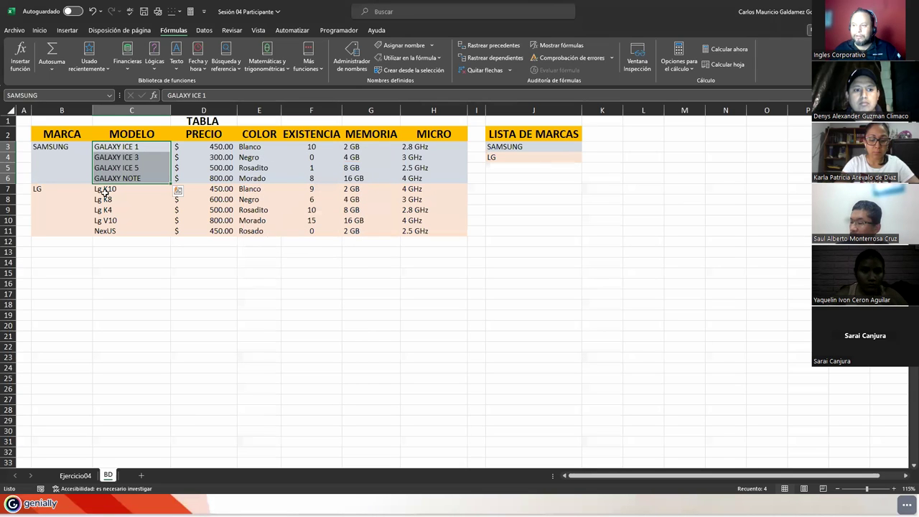
Name the LG model range C7:C11 LG and go back to Ejercicio04.
click(102, 191)
drag(103, 191, 112, 231)
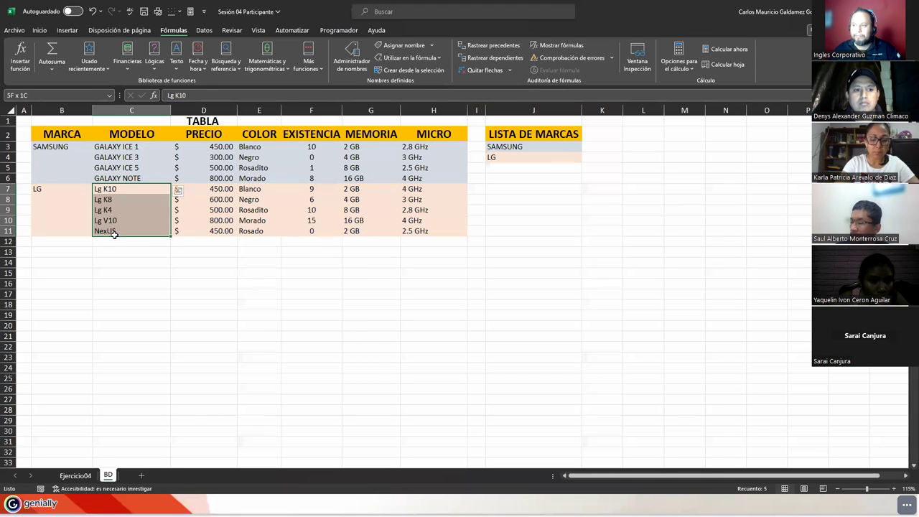
click(392, 47)
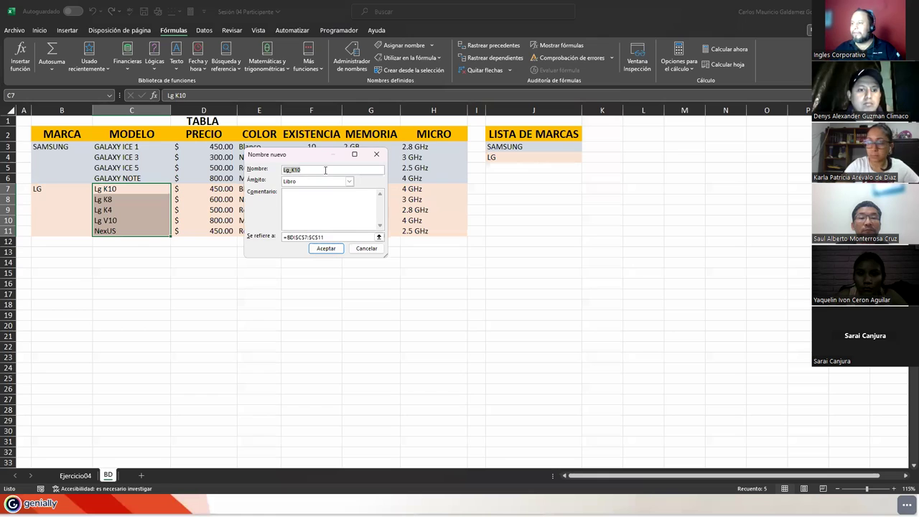
text(LG)
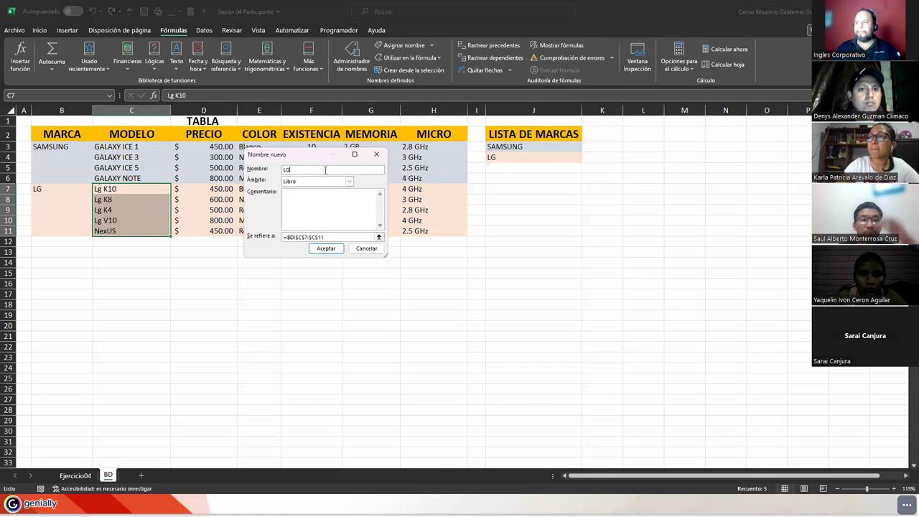
key(Return)
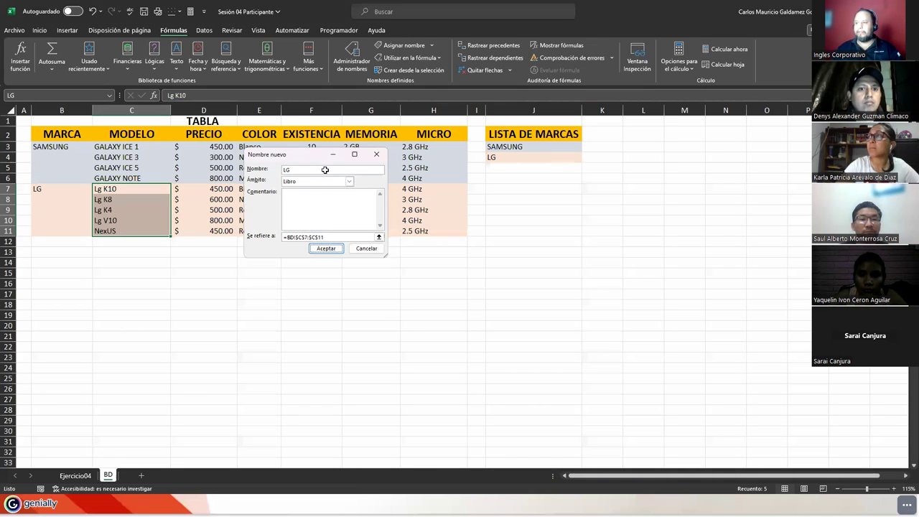
click(75, 475)
Give D8 a Lista validation with source =INDIRECTO($D$6), referencing the MARCA cell.
click(300, 228)
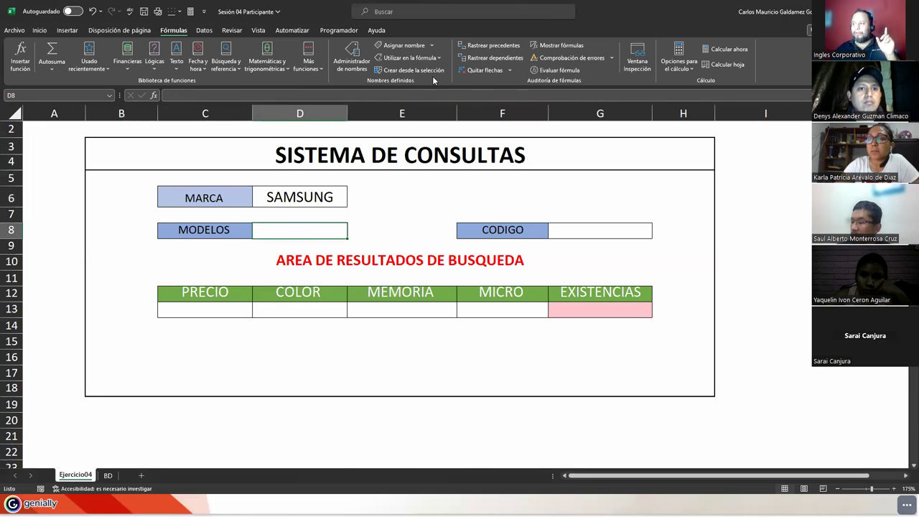
click(206, 30)
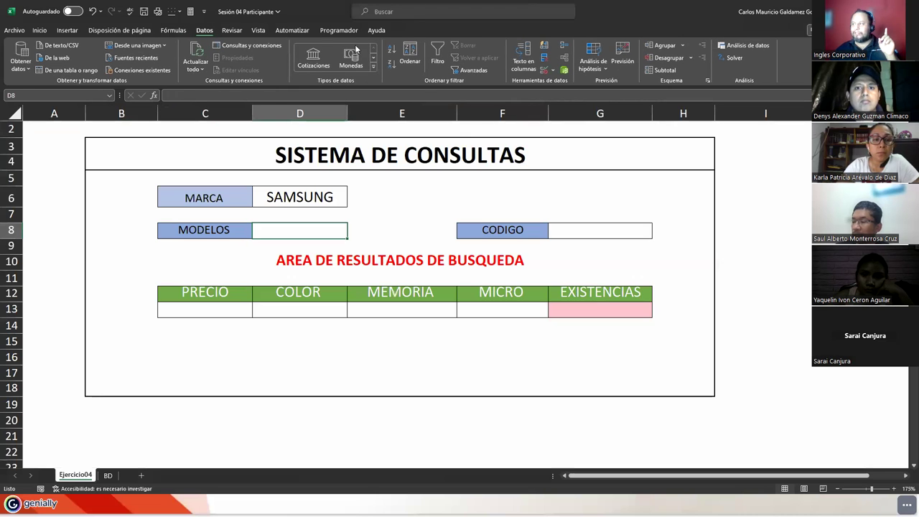
click(544, 72)
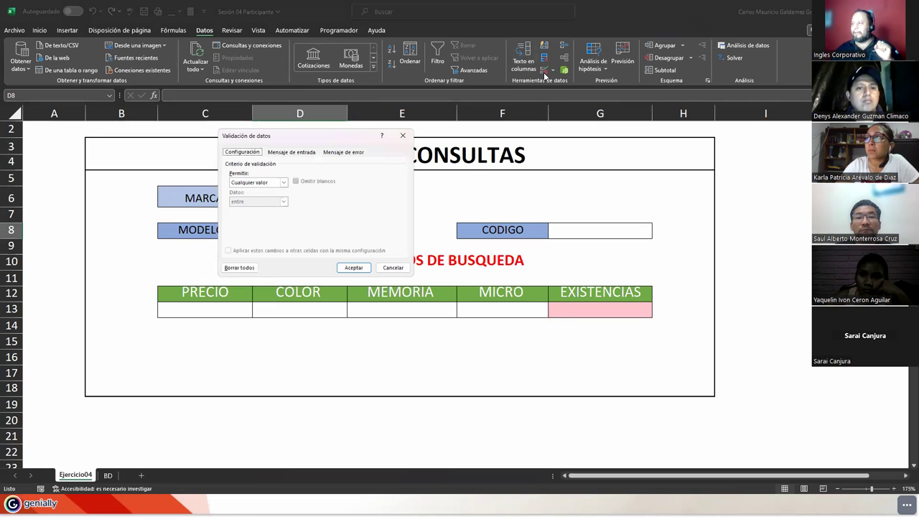
click(280, 182)
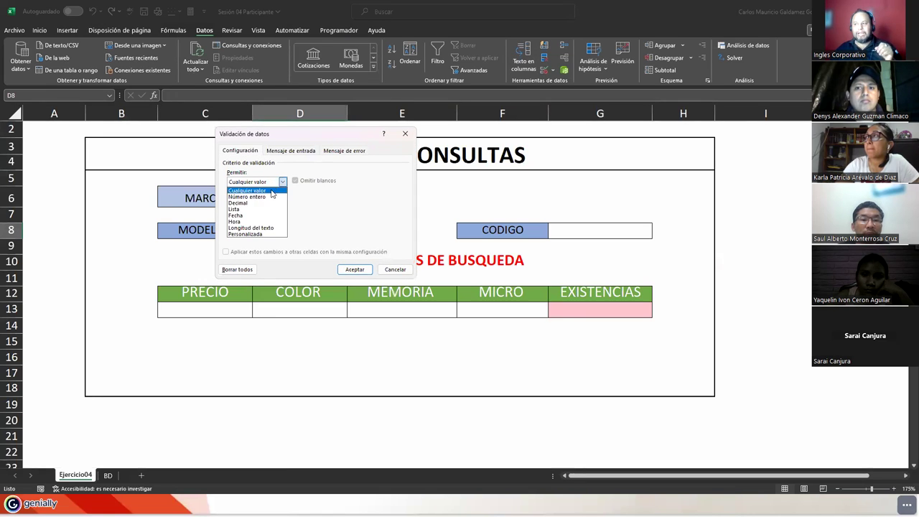
click(264, 209)
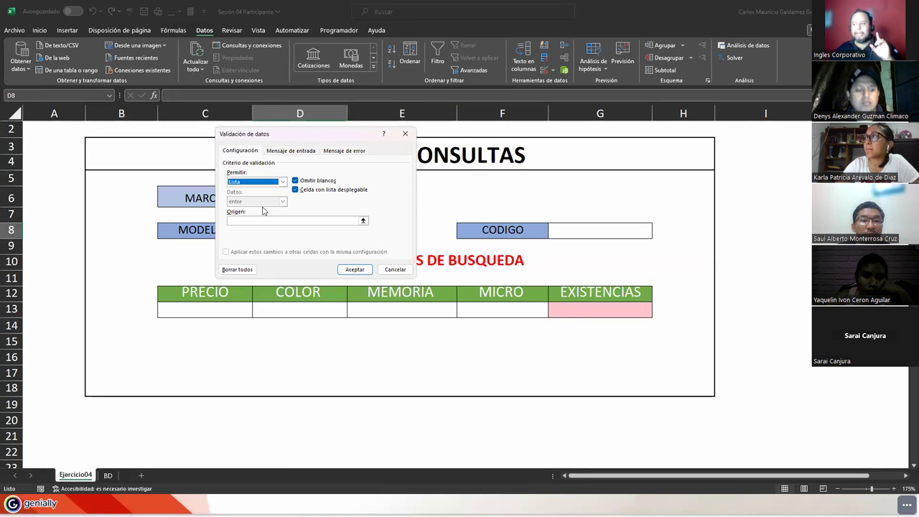
click(263, 222)
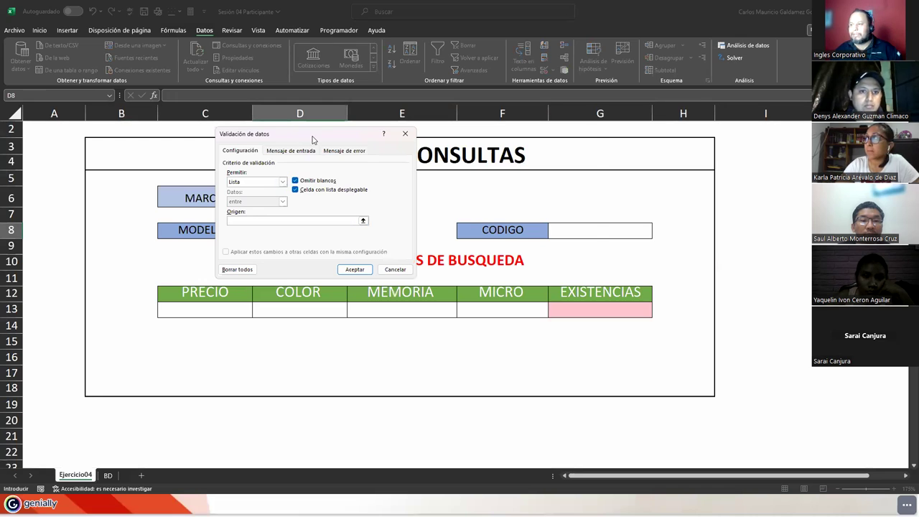
drag(312, 140, 494, 140)
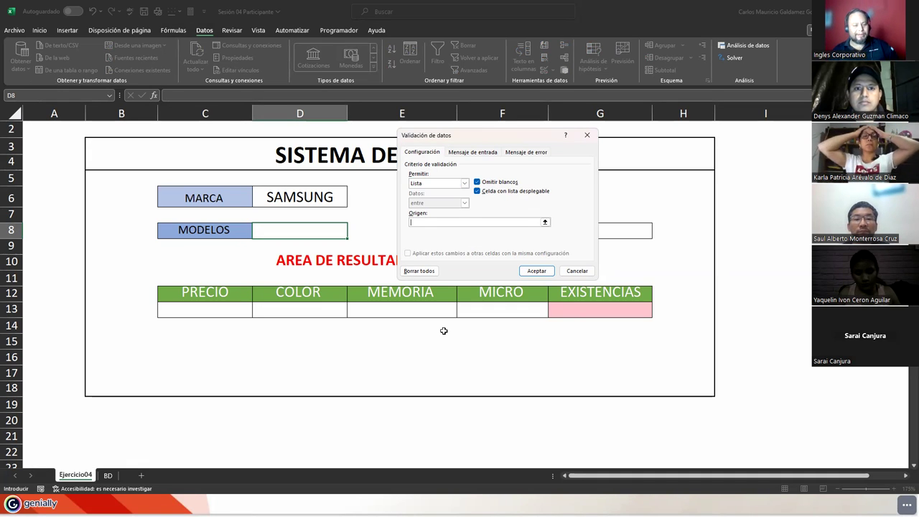
text(=INDIRECTO()
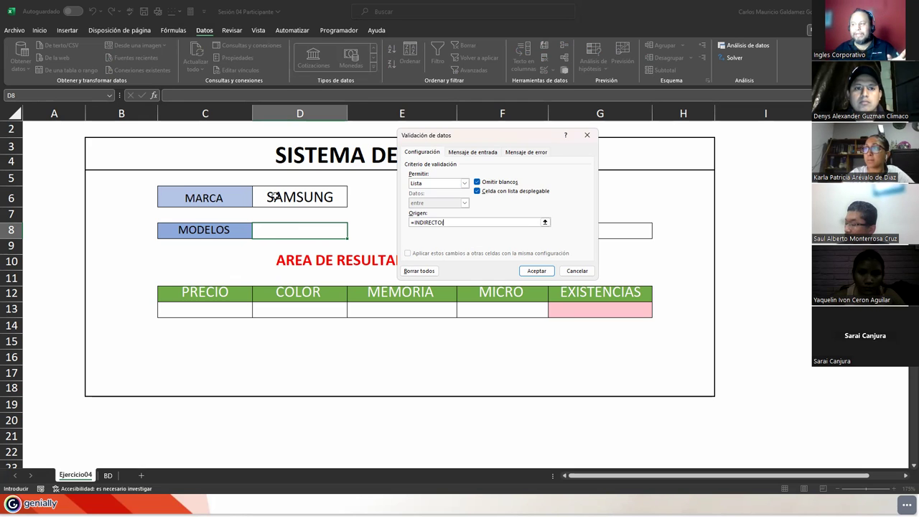
click(286, 198)
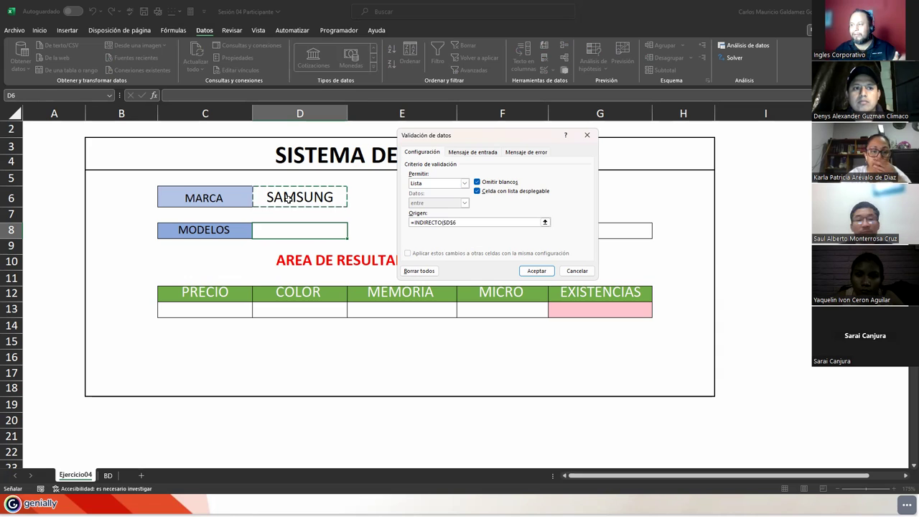
text())
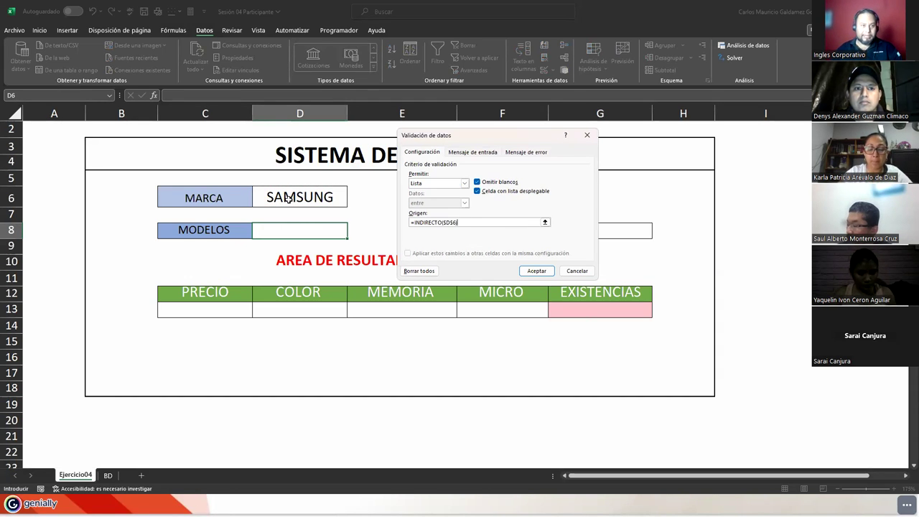
Confirm D8's dependent model list and choose GALAXY ICE 3.
click(535, 270)
click(274, 201)
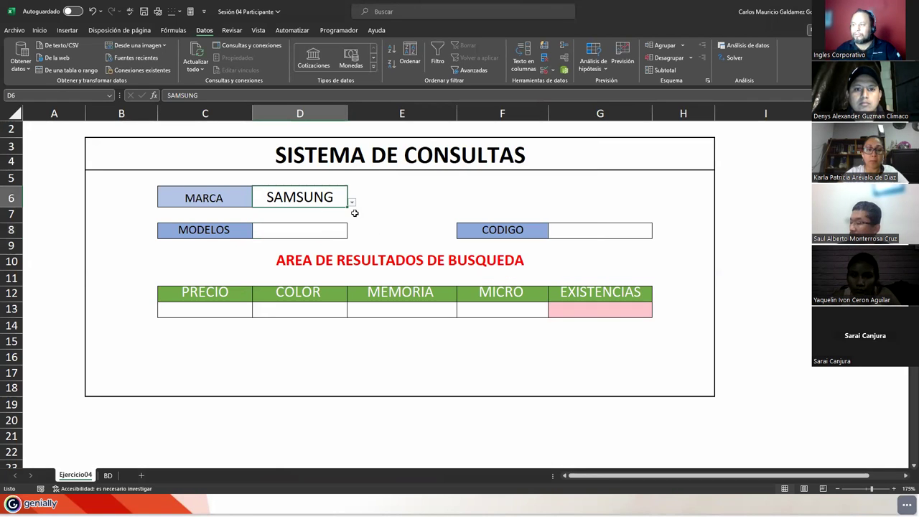
click(321, 237)
click(351, 235)
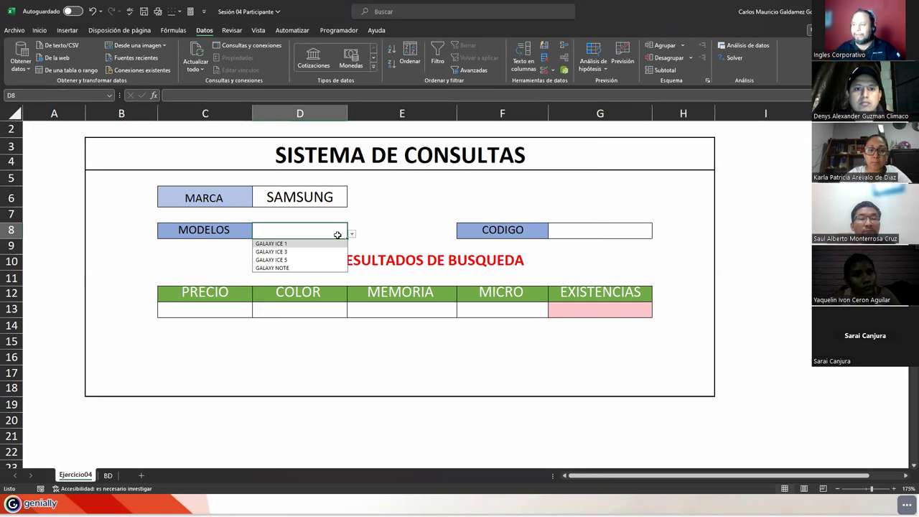
click(286, 251)
Adjust the heights of rows 8 and 13, then try GALAXY ICE 1 and GALAXY ICE 5.
drag(11, 239, 11, 245)
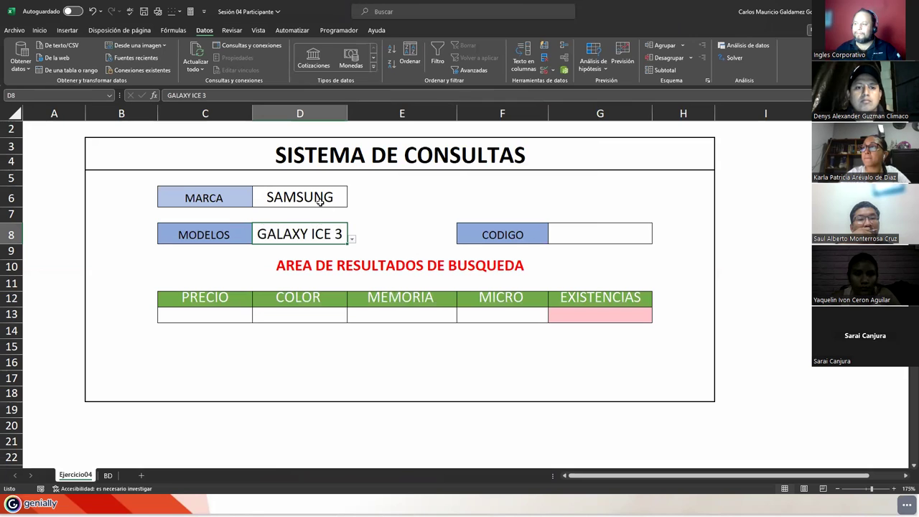
drag(10, 245, 10, 247)
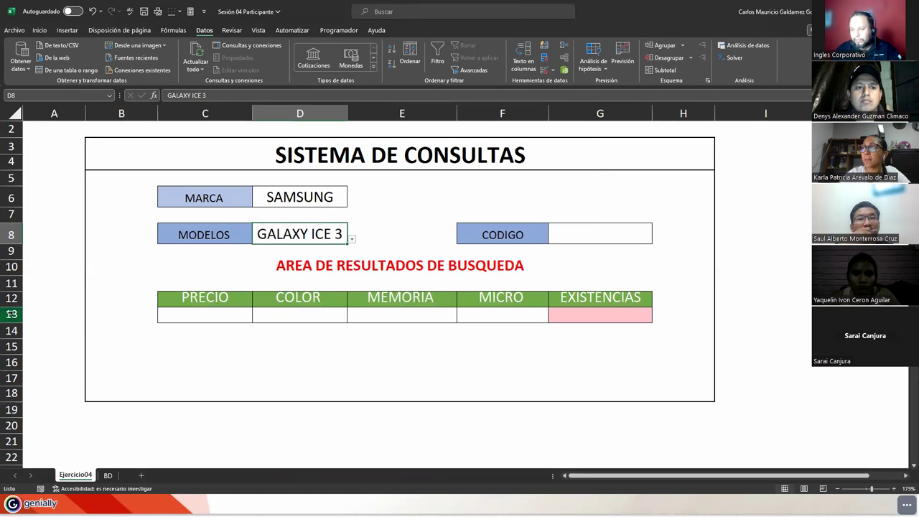
drag(15, 323, 14, 329)
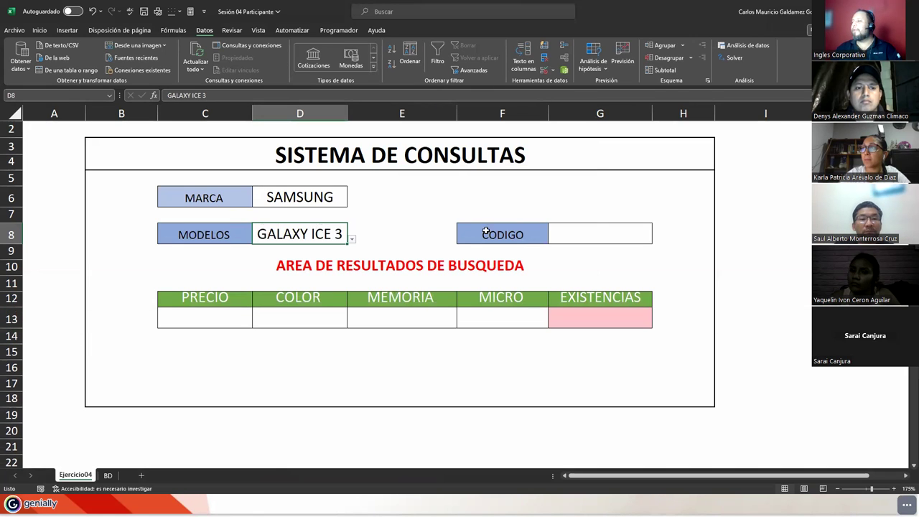
click(351, 239)
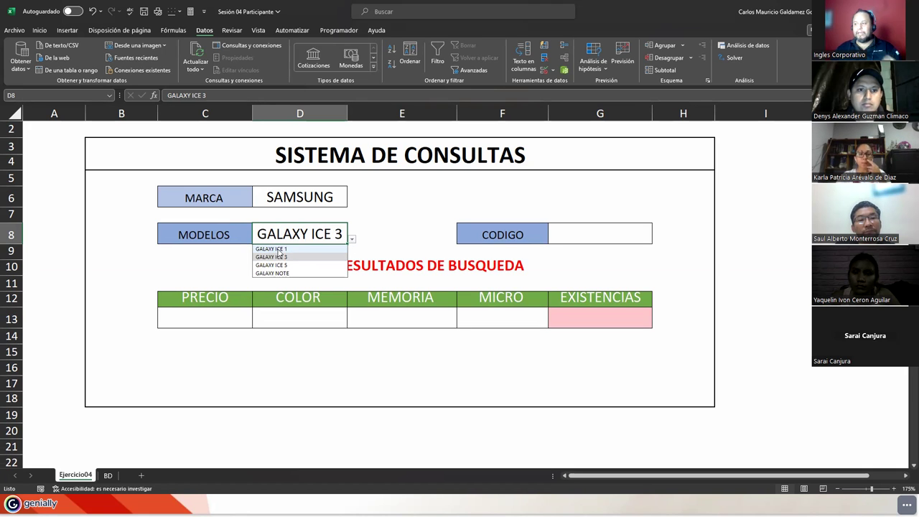
click(287, 249)
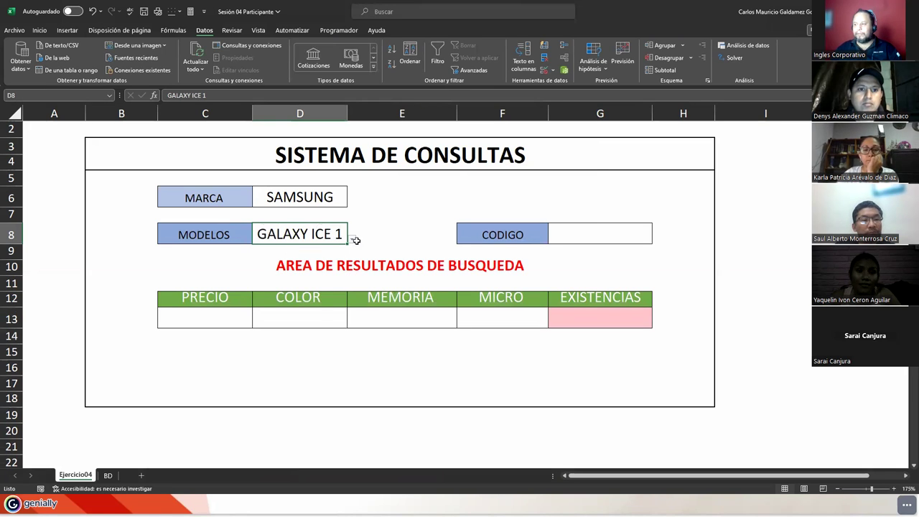
click(352, 240)
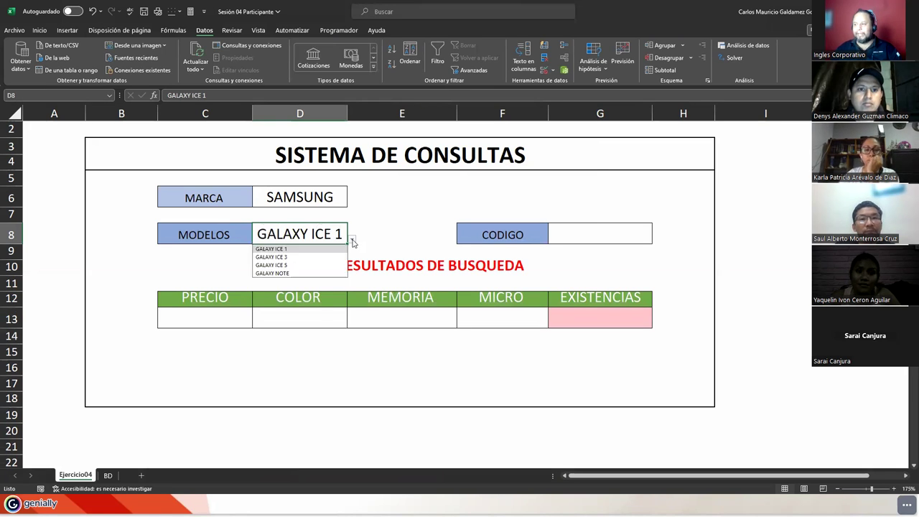
click(300, 266)
Switch the brand to LG, try Lg K10 and Lg K8, and settle on Lg K4.
click(325, 203)
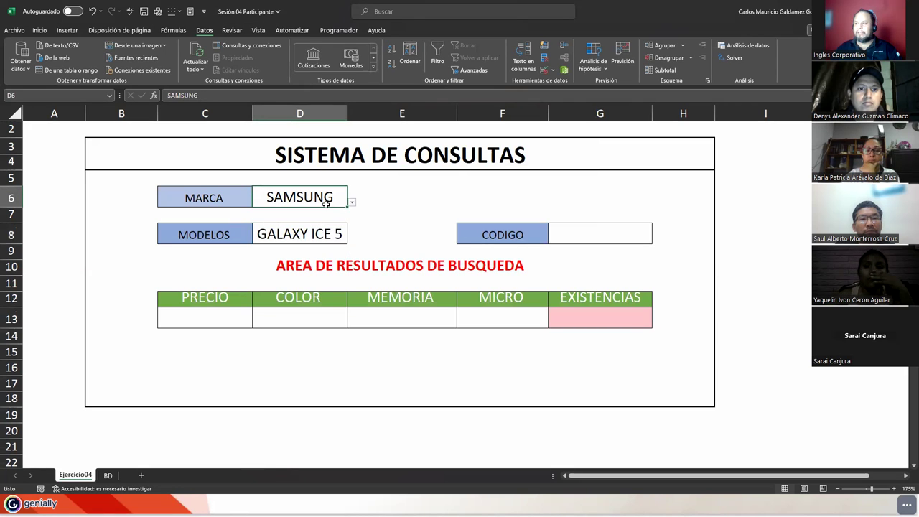
click(352, 202)
click(300, 221)
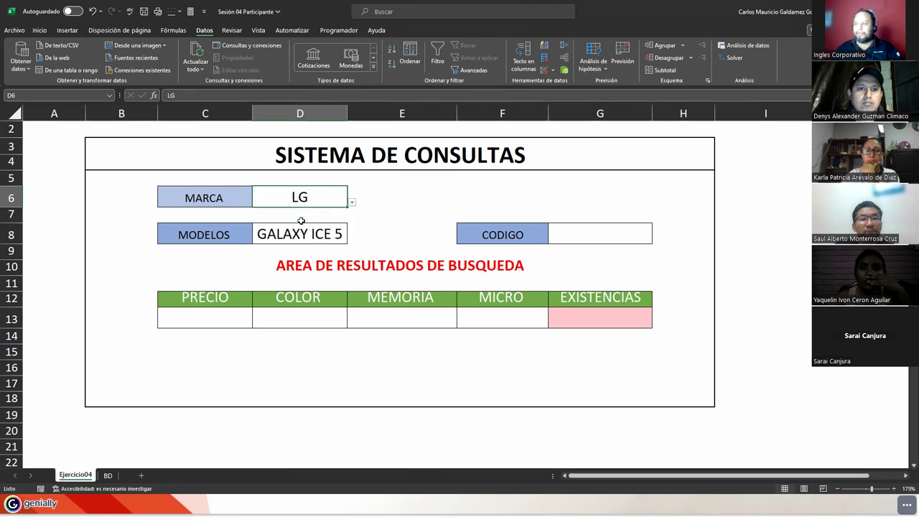
click(337, 233)
click(352, 239)
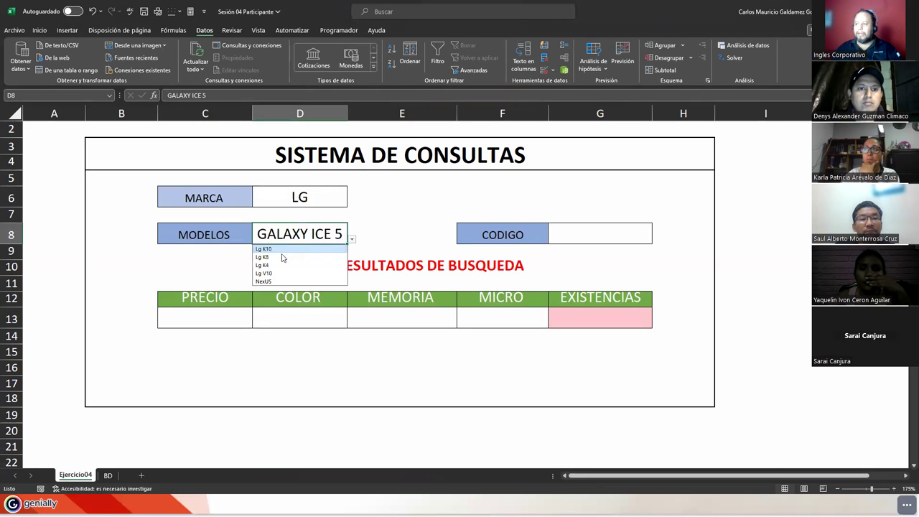
click(277, 250)
click(352, 238)
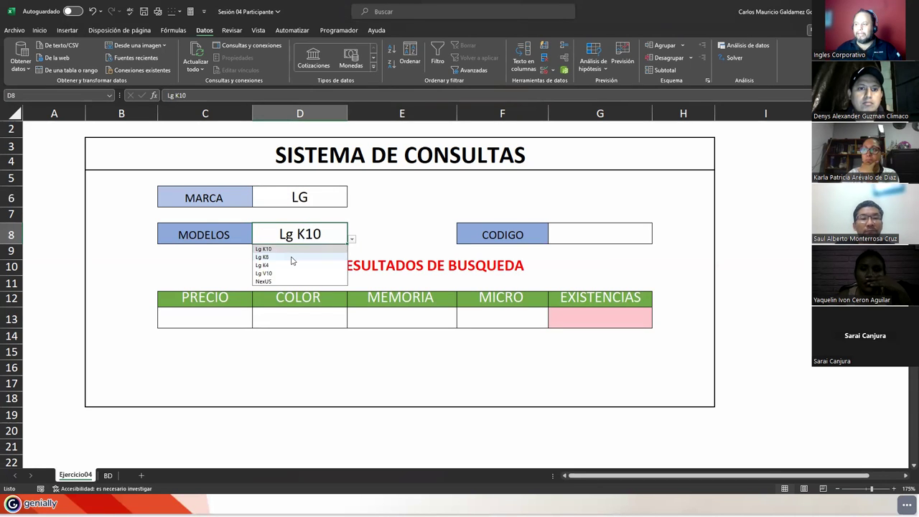
click(273, 257)
click(352, 239)
click(319, 264)
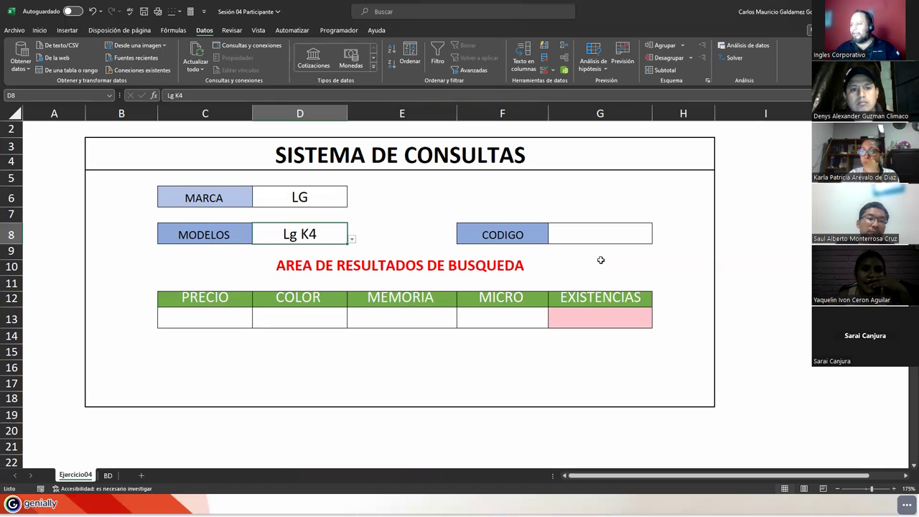
click(575, 232)
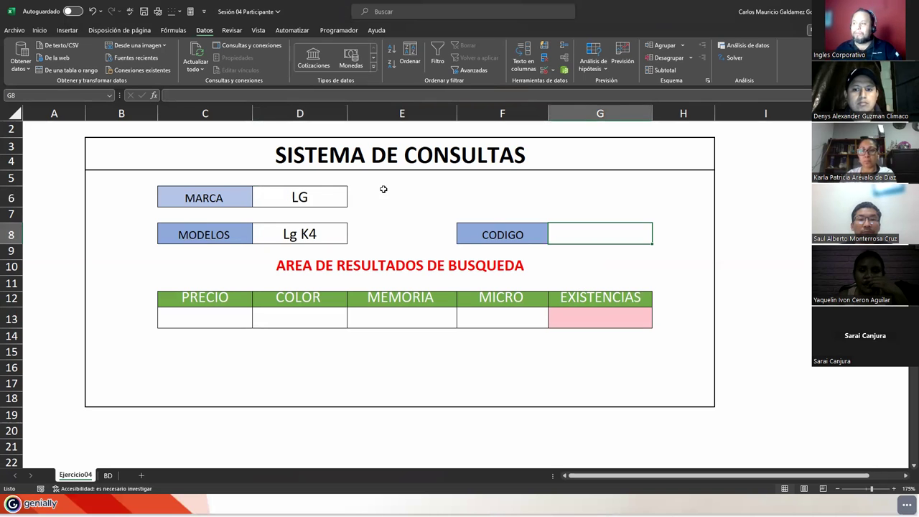
Enter =SUSTITUIR(D8;" ";"_") in G8 so the code reads Lg_K4.
key(Left)
key(Left)
key(Left)
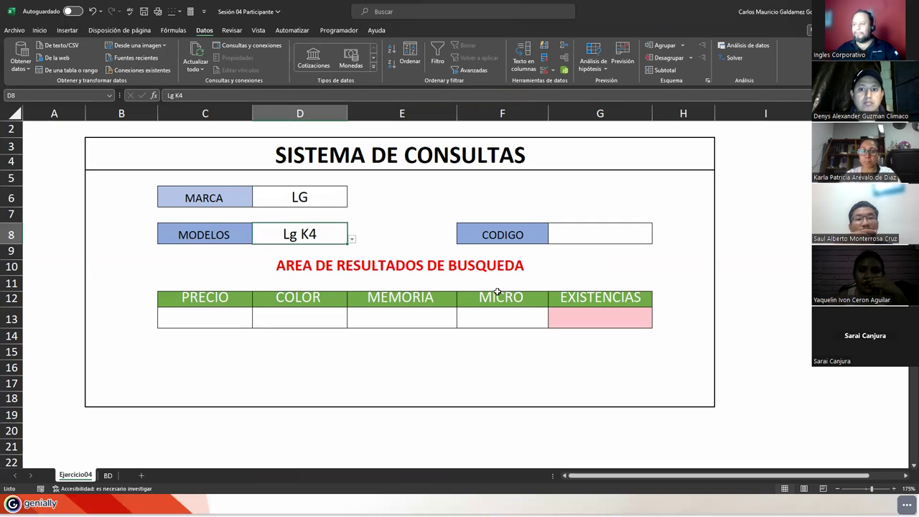
click(581, 234)
text(=)
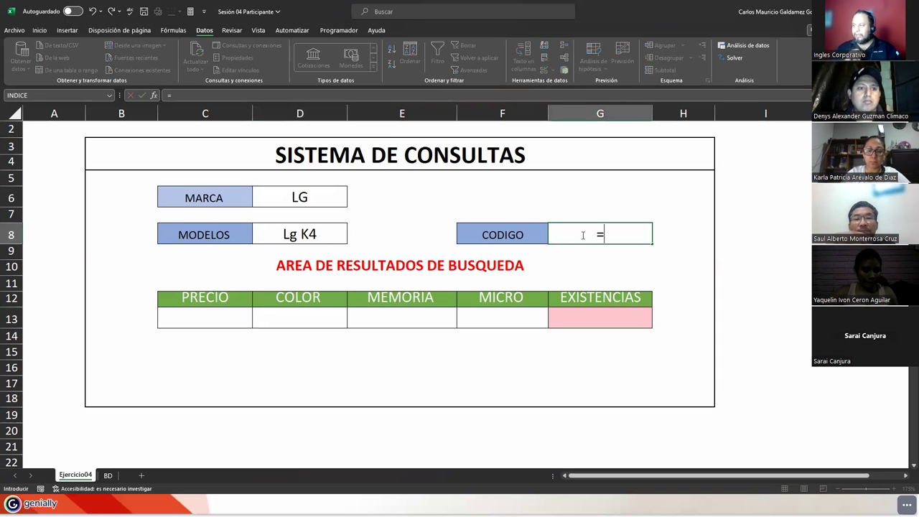
text(SUST)
key(Tab)
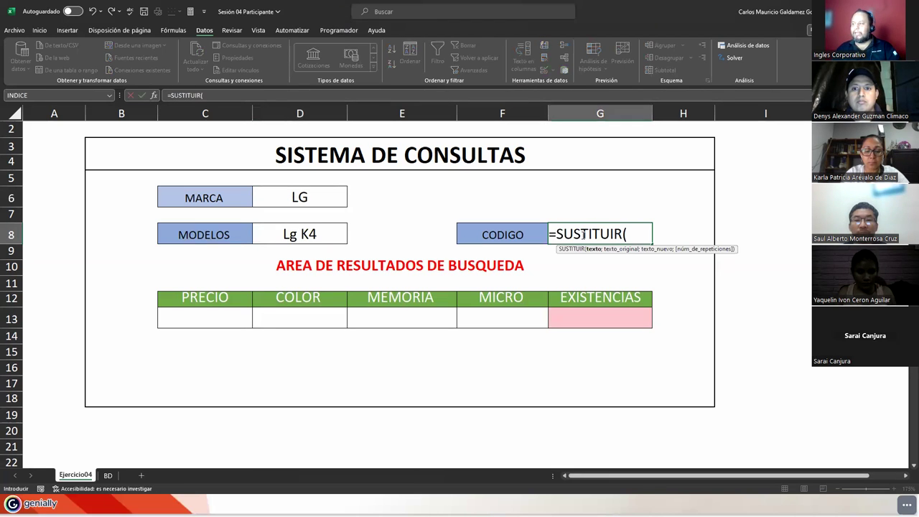
click(320, 236)
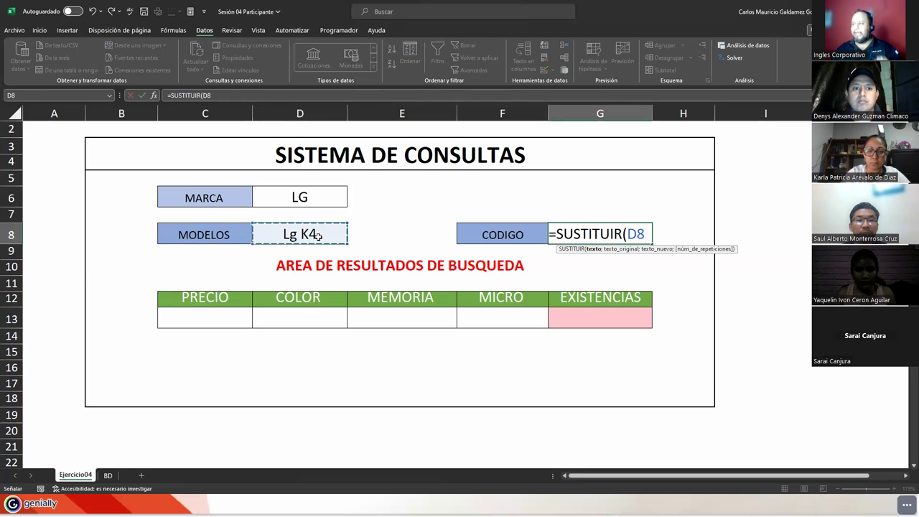
text(;)
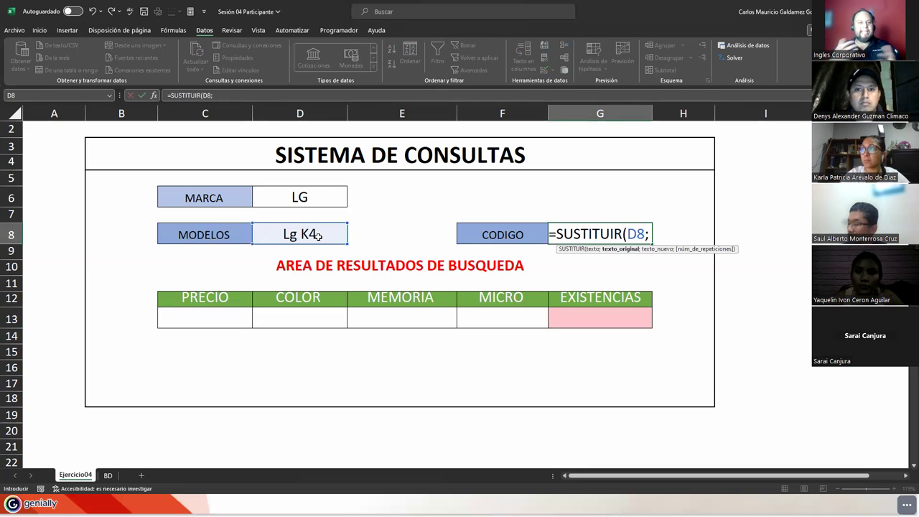
text(")
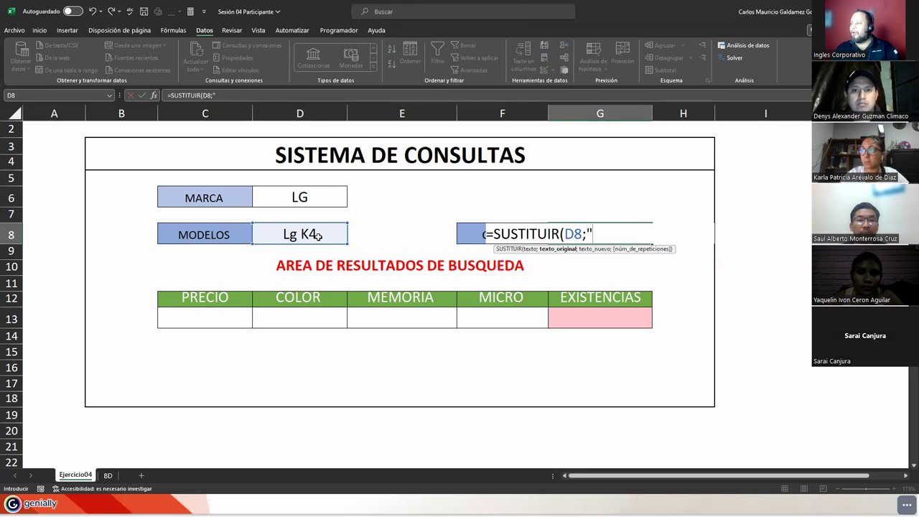
text( ")
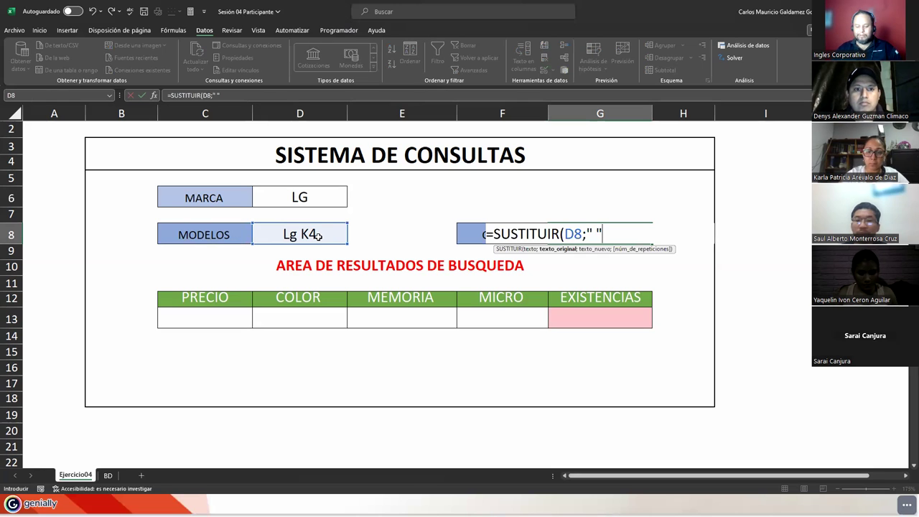
text(;"_")
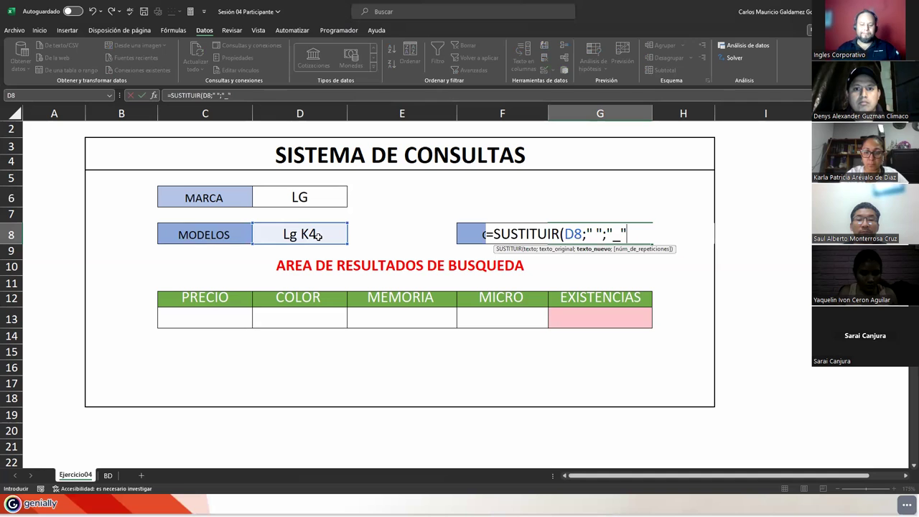
text())
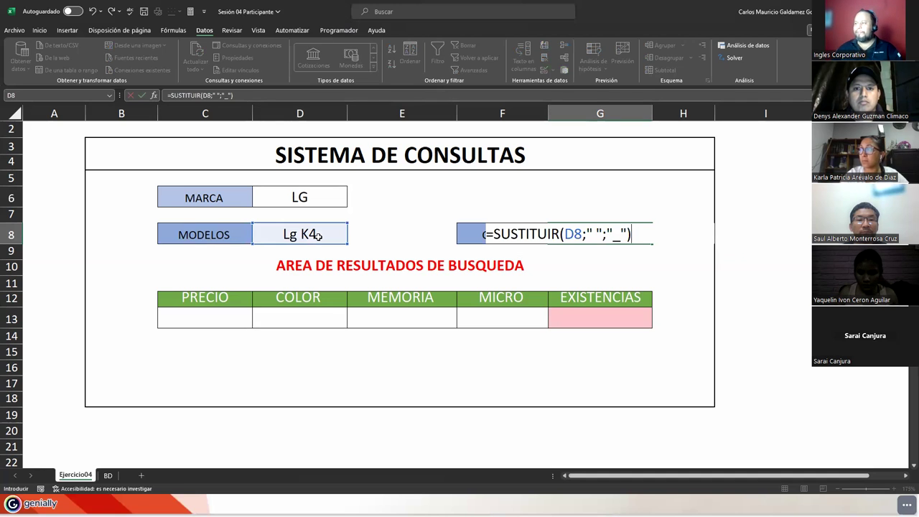
scroll(318, 235, up, 1)
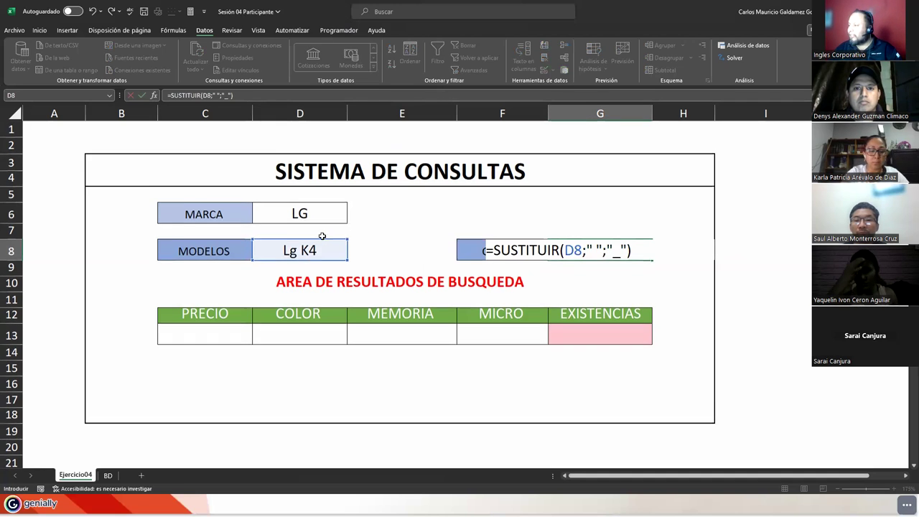
click(595, 250)
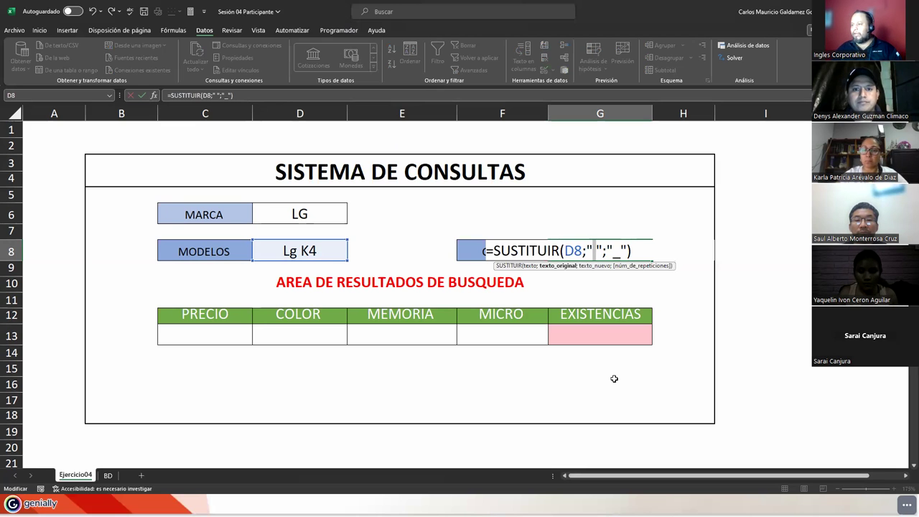
key(Return)
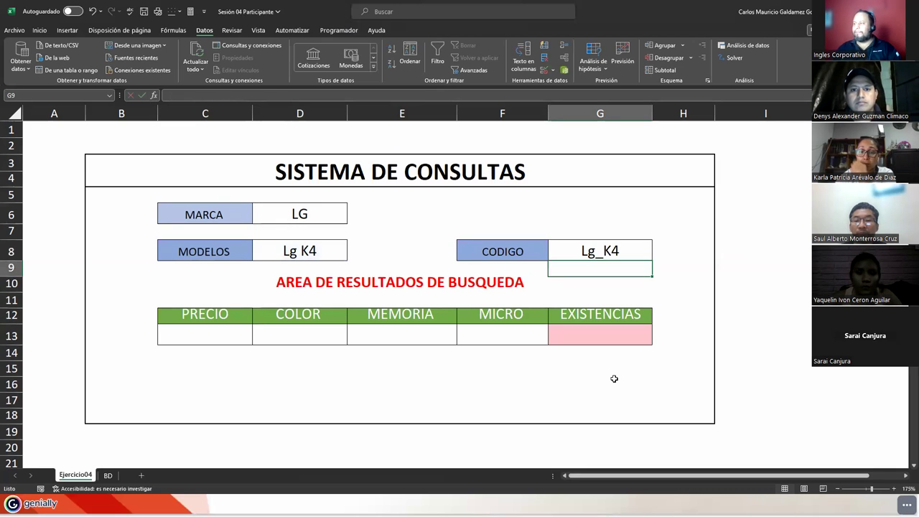
key(Up)
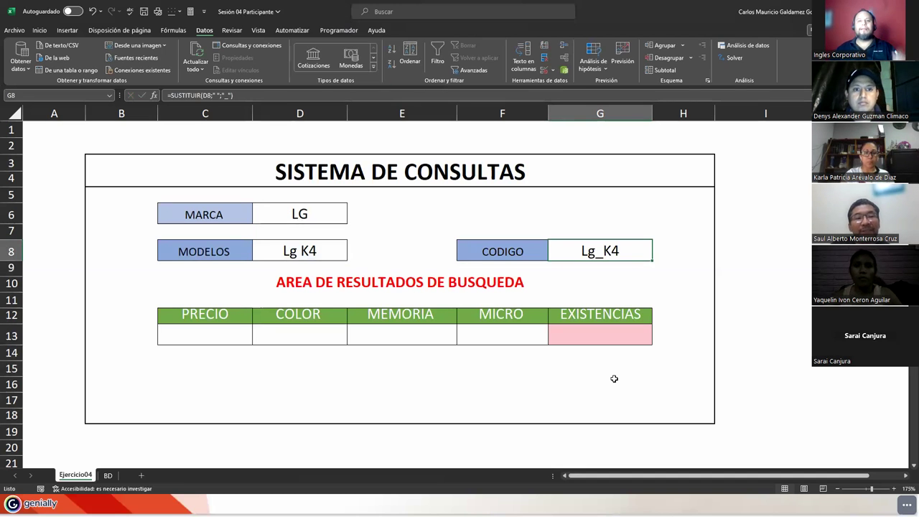
click(334, 215)
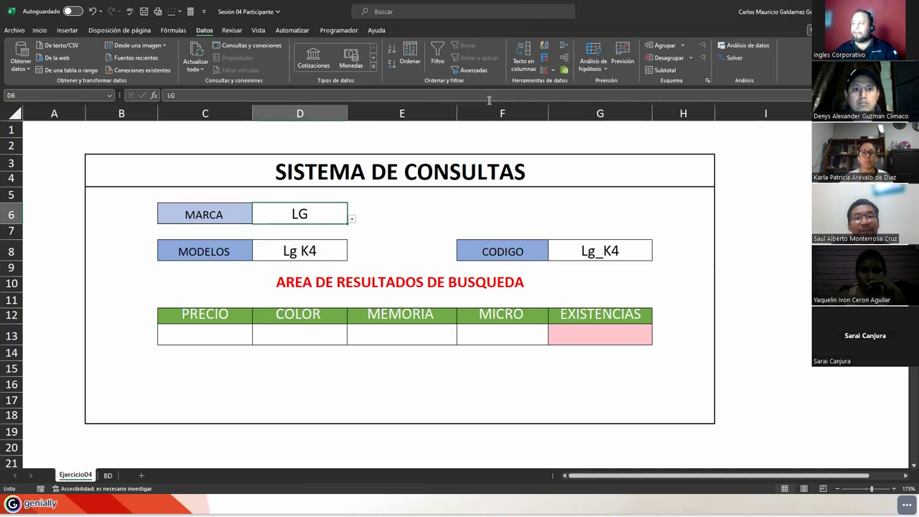
click(543, 71)
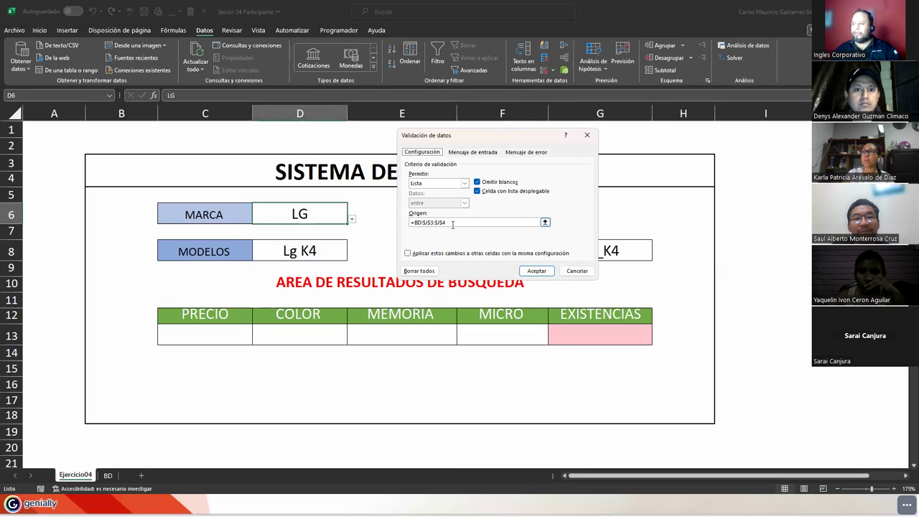
click(454, 222)
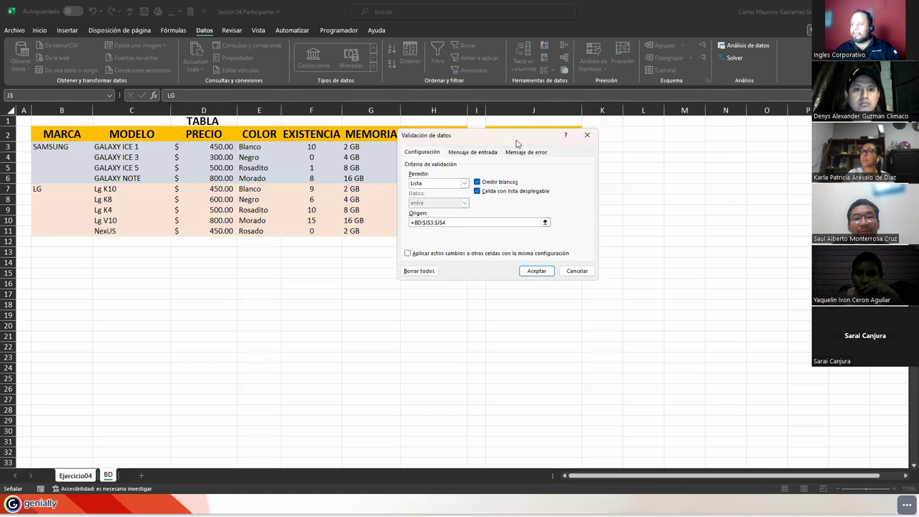
drag(517, 137, 596, 166)
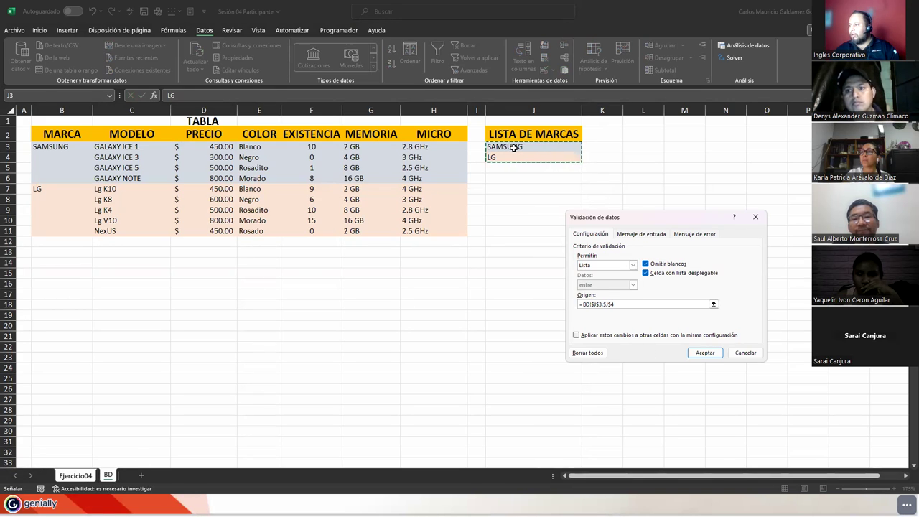
click(637, 304)
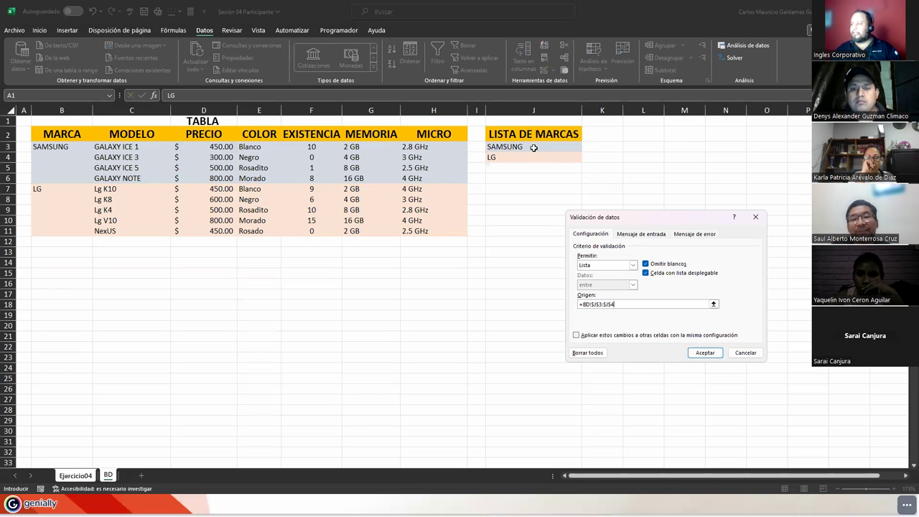
drag(604, 304, 581, 304)
key(BackSpace)
drag(523, 151, 520, 157)
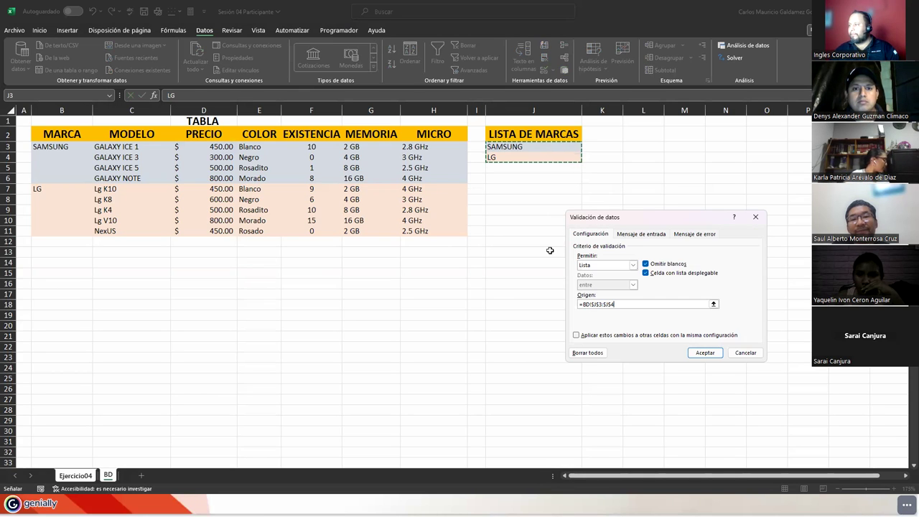
click(704, 355)
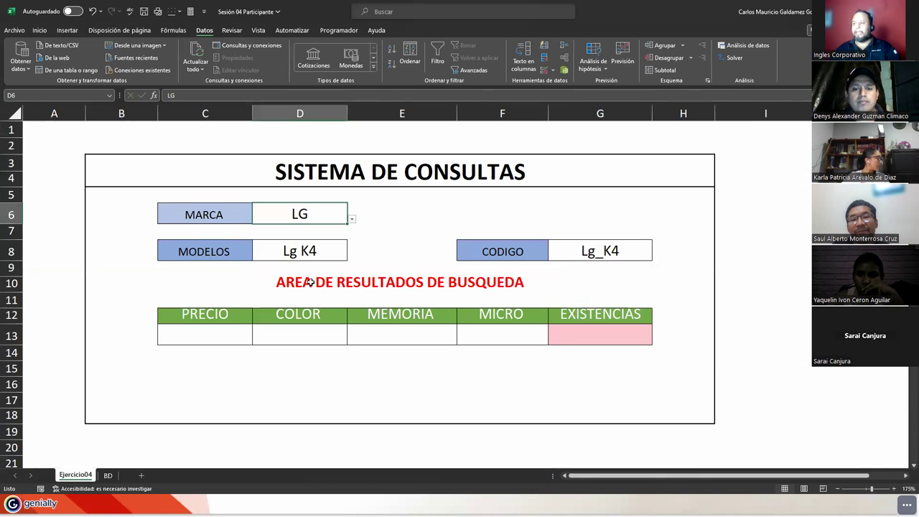
click(290, 254)
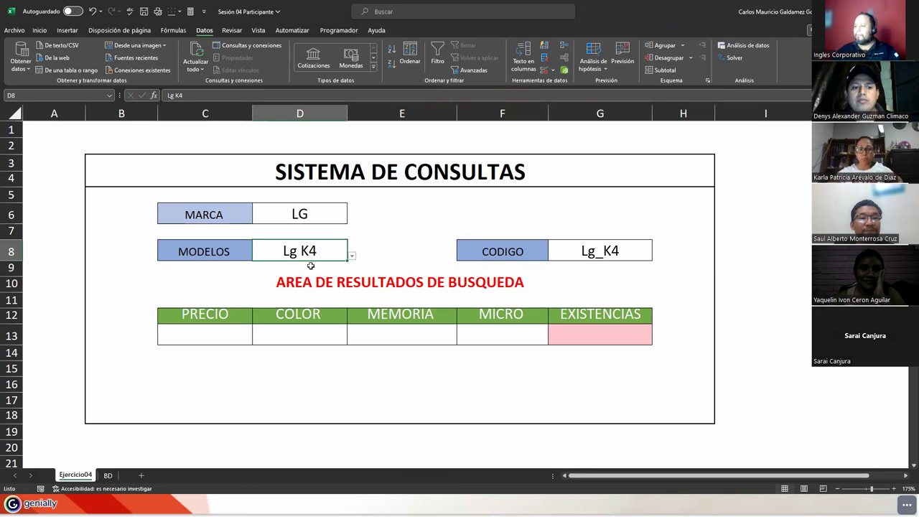
Inspect D8's list validation source without changes, then open G8's SUSTITUIR formula for editing.
click(544, 70)
click(638, 304)
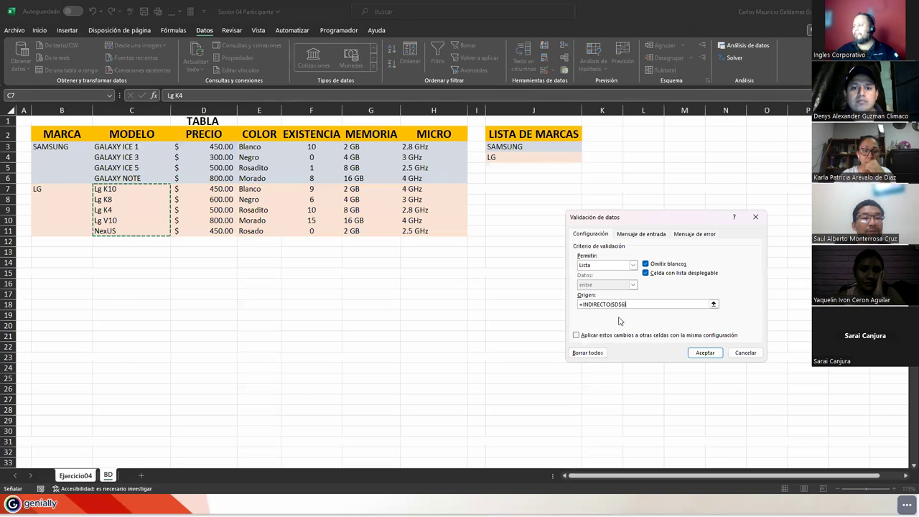
drag(646, 217, 545, 194)
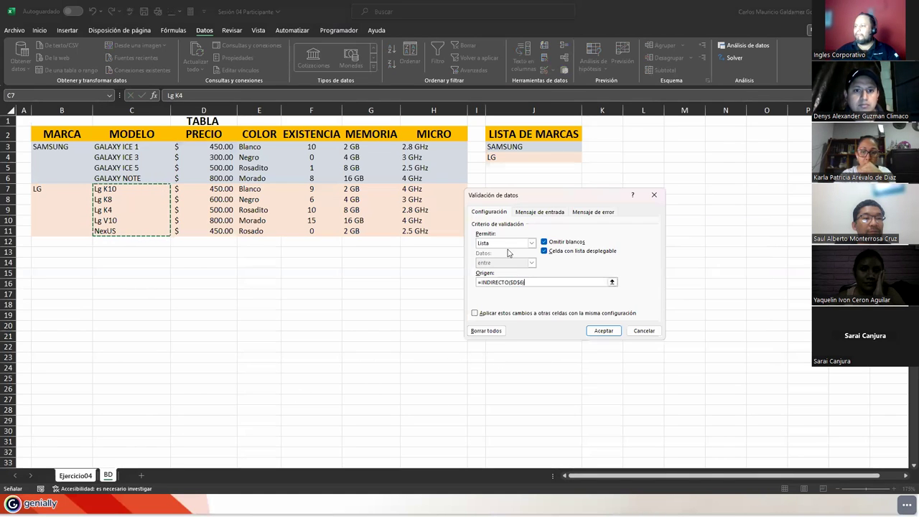
click(534, 282)
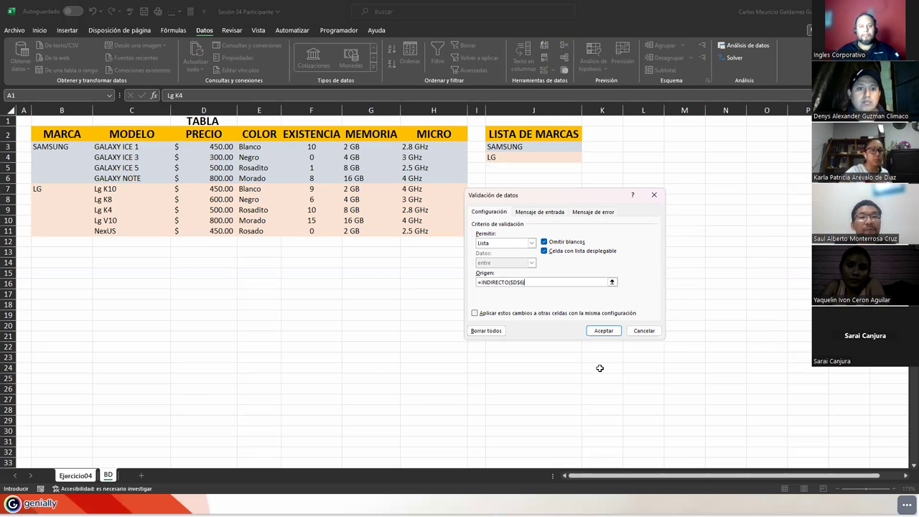
click(643, 331)
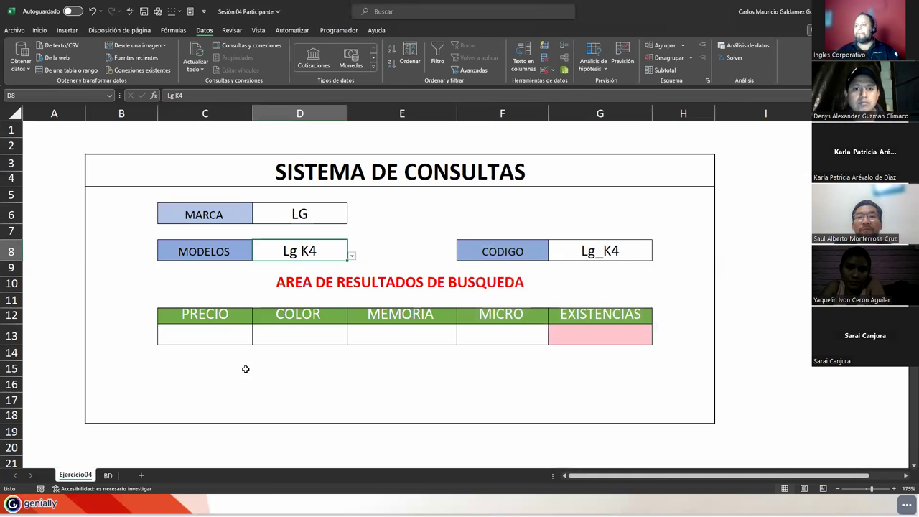
click(569, 254)
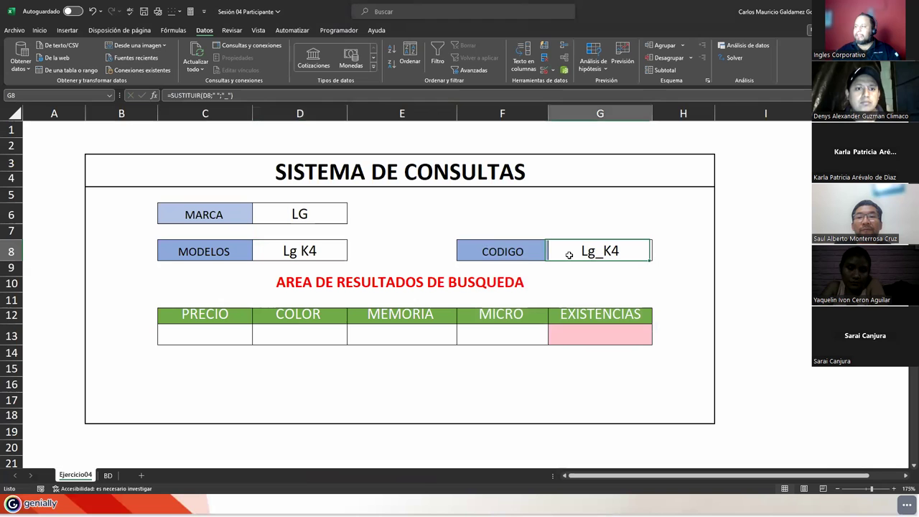
double_click(569, 254)
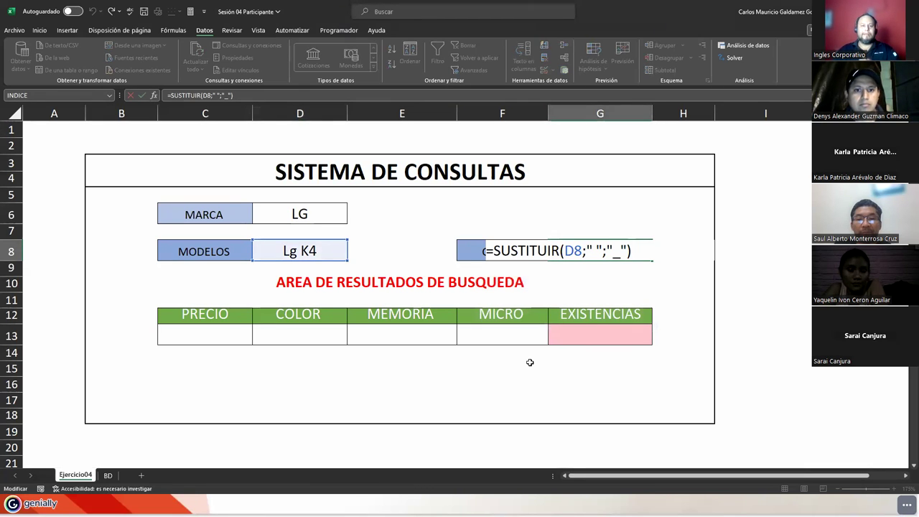
key(Return)
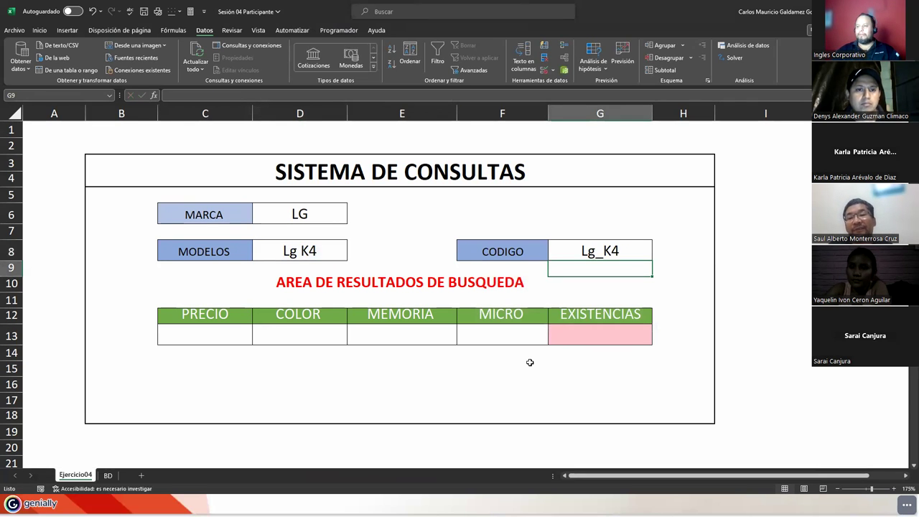
click(303, 251)
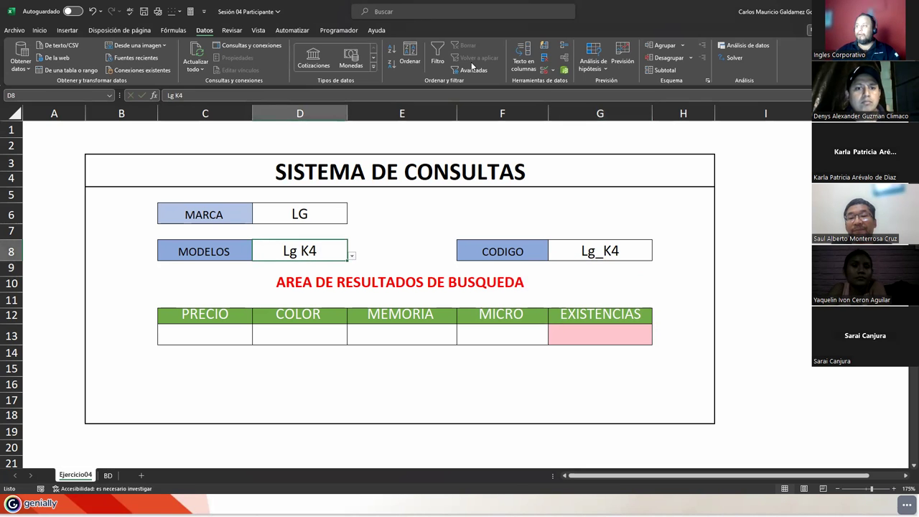
click(544, 70)
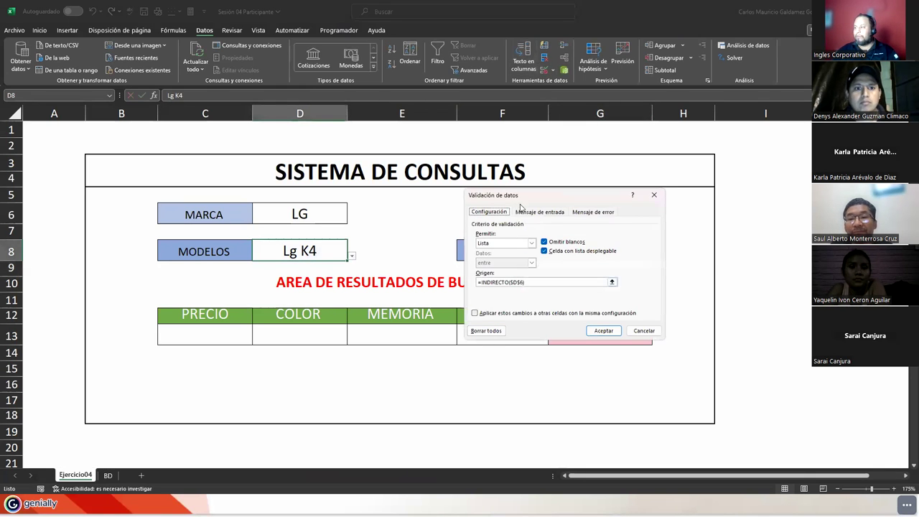
drag(521, 201, 433, 158)
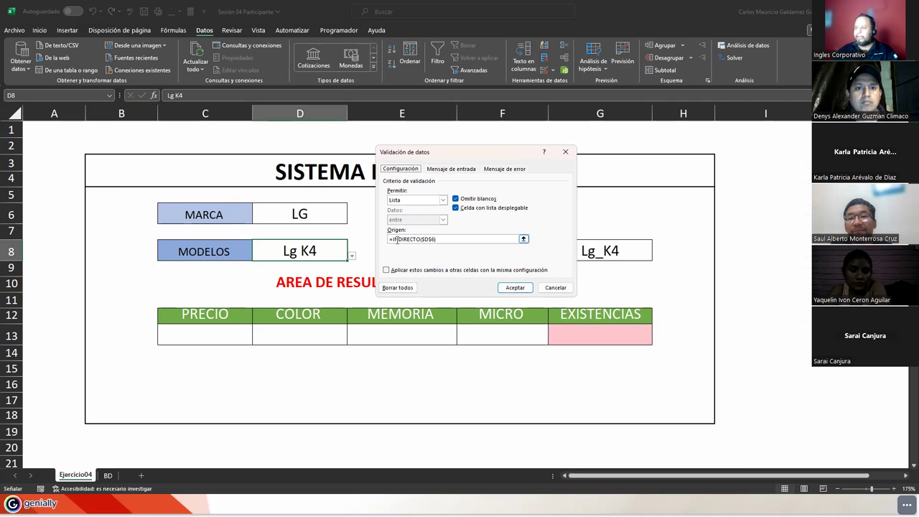
key(ctrl+Page_Down)
click(428, 240)
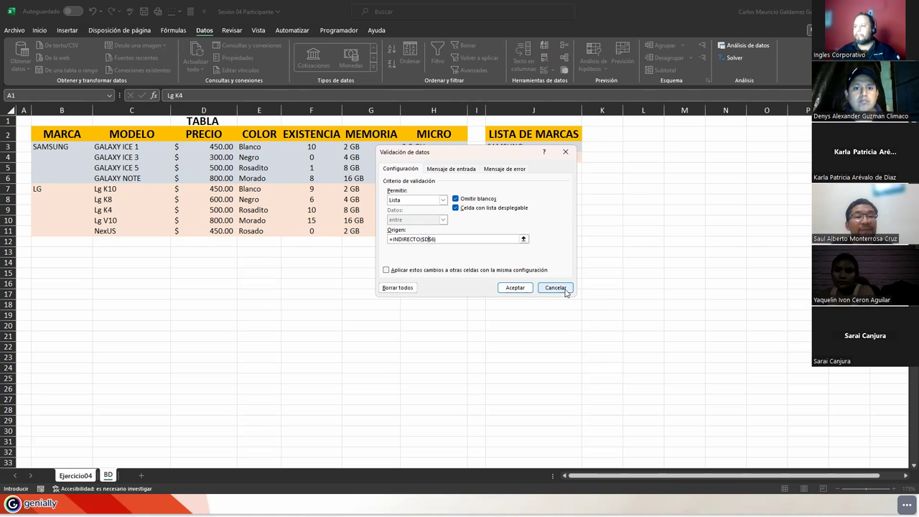
click(565, 288)
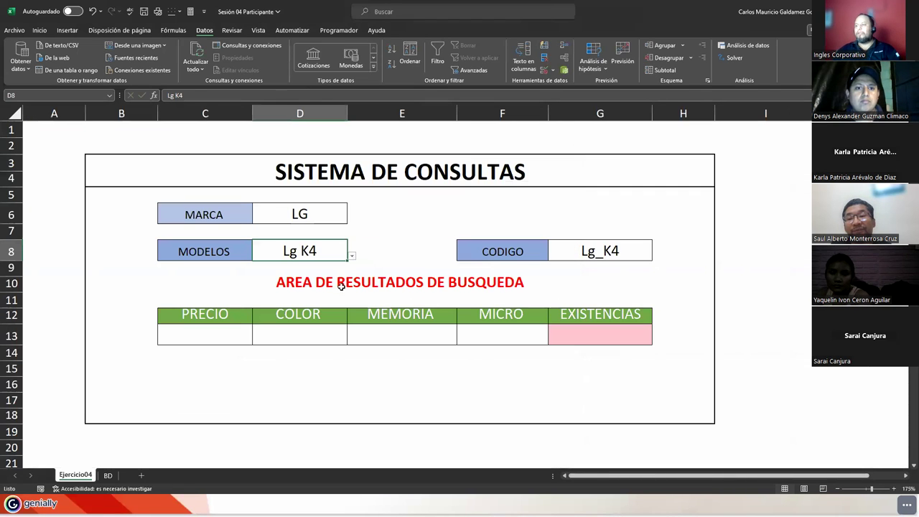
Cycle D8 through Lg K10, Lg V10 and NexUS, finishing on Lg K10.
click(379, 246)
click(302, 248)
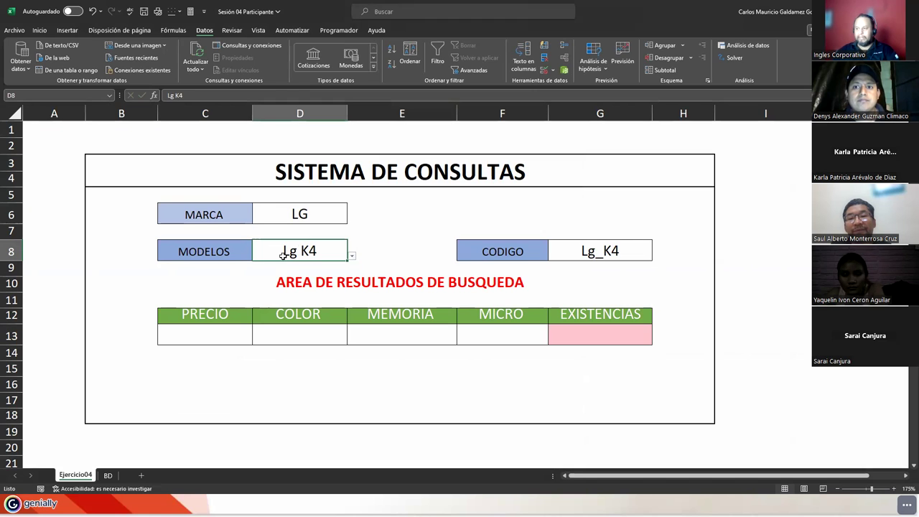
click(351, 256)
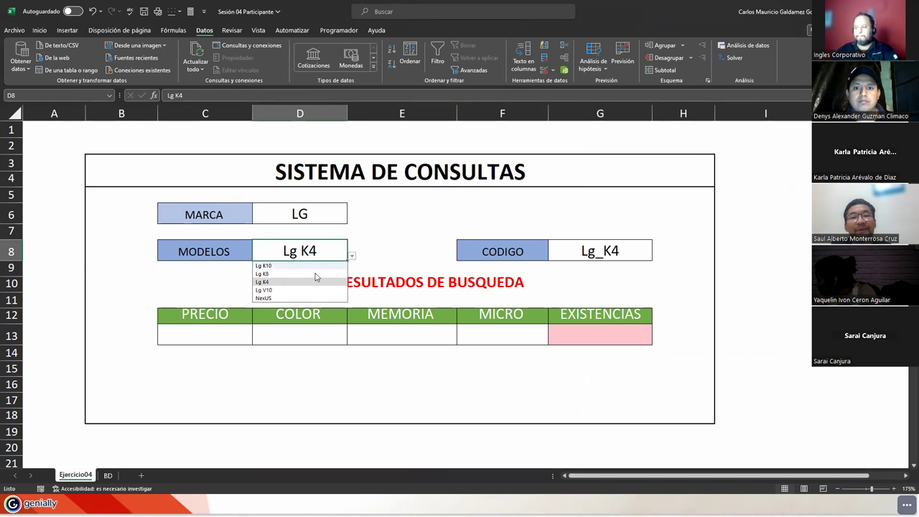
click(279, 267)
click(351, 257)
click(314, 293)
click(363, 251)
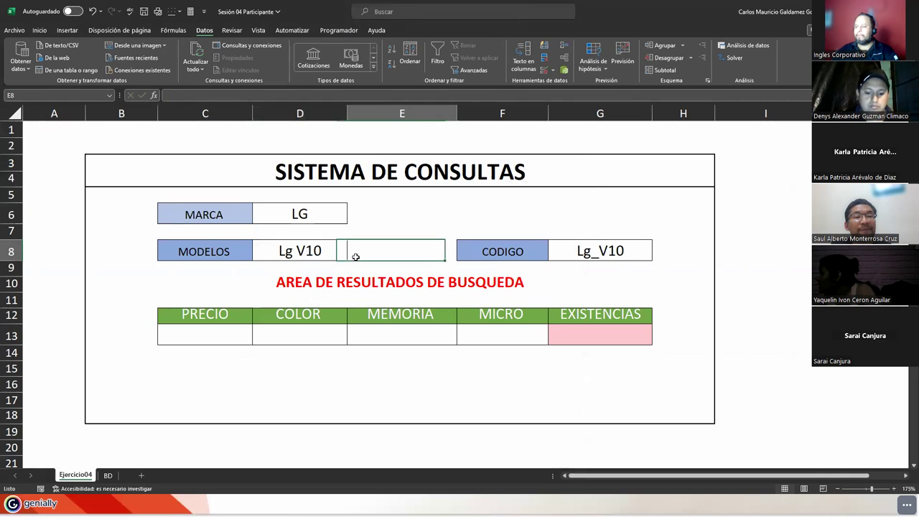
click(307, 248)
click(351, 257)
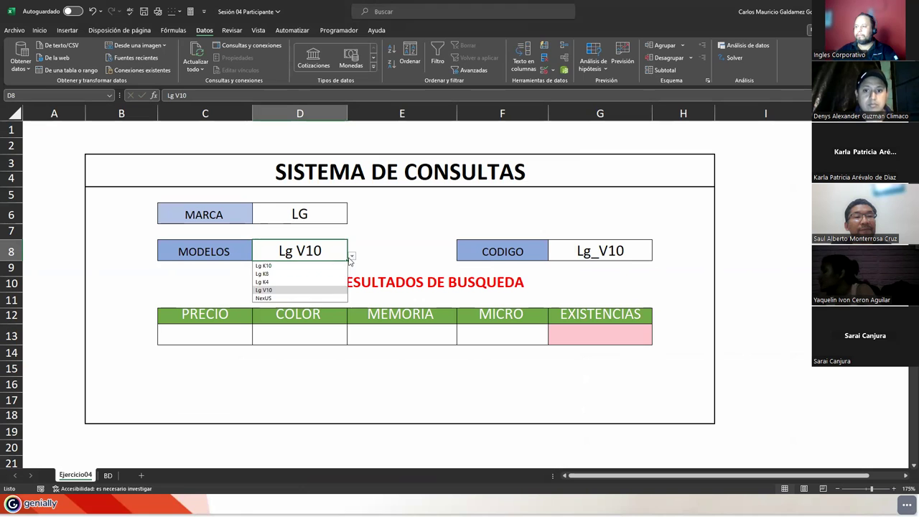
click(314, 297)
key(alt+Down)
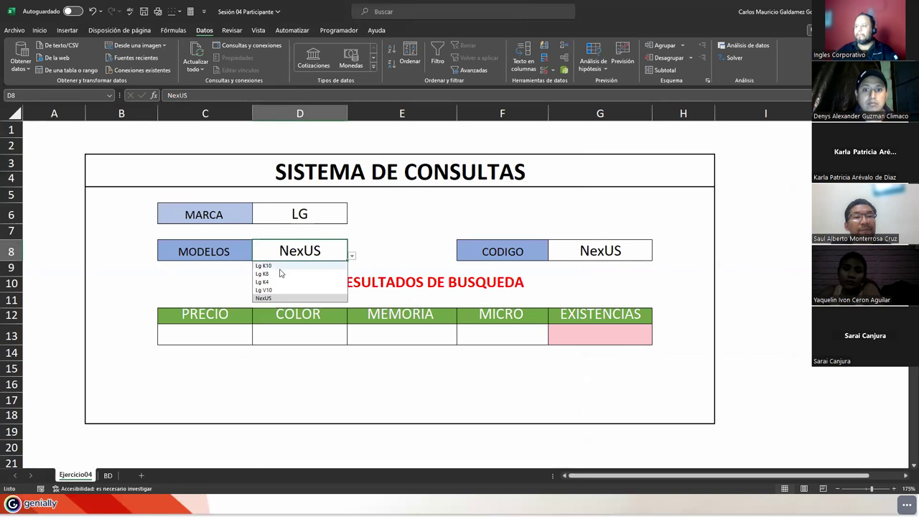
click(283, 265)
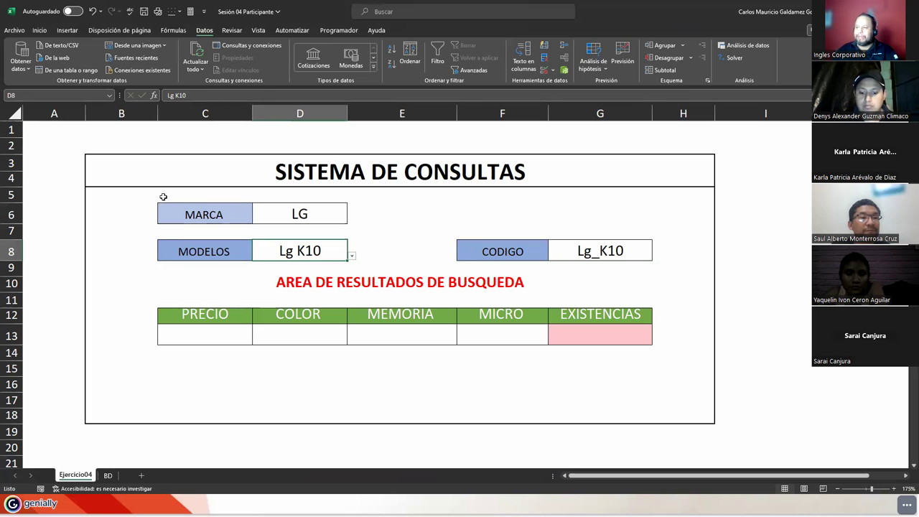
On the BD sheet, highlight the brand list J3:J4 and model ranges C7:C11 and C3:C6.
drag(163, 197, 595, 248)
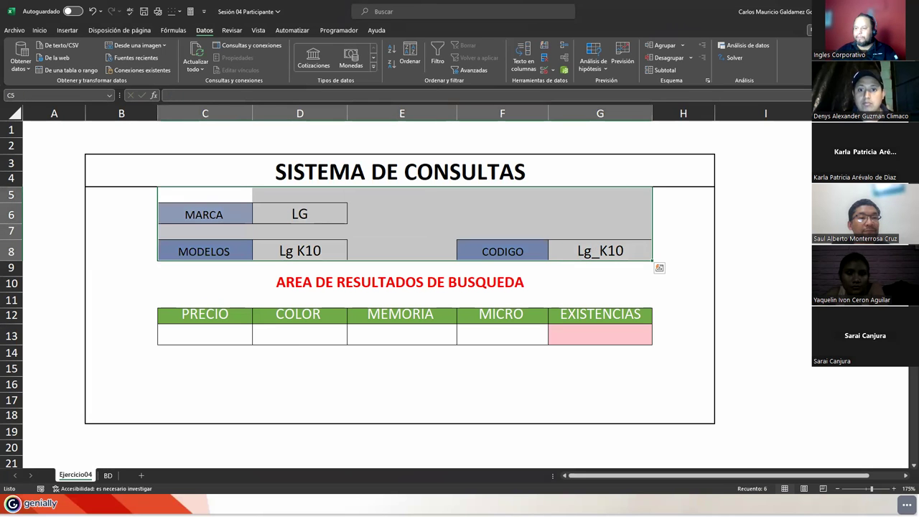
click(107, 475)
drag(523, 146, 521, 157)
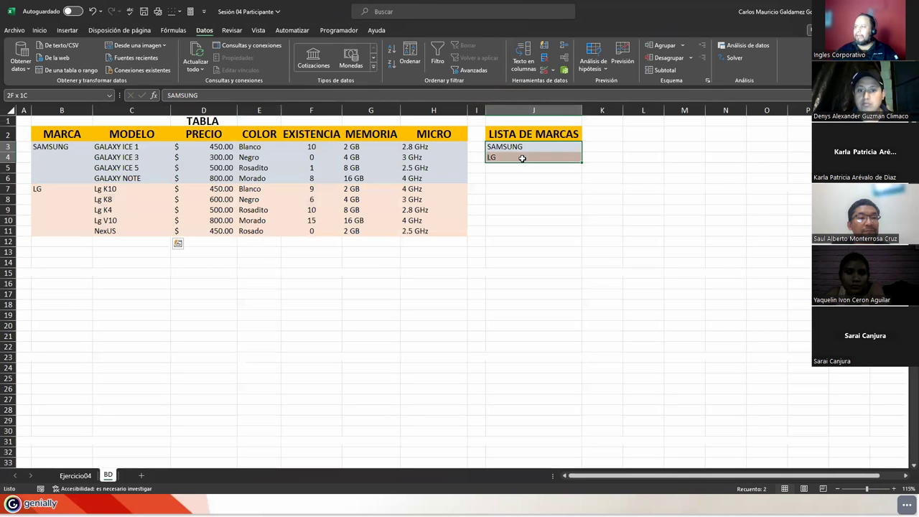
drag(110, 147, 121, 228)
drag(115, 147, 122, 228)
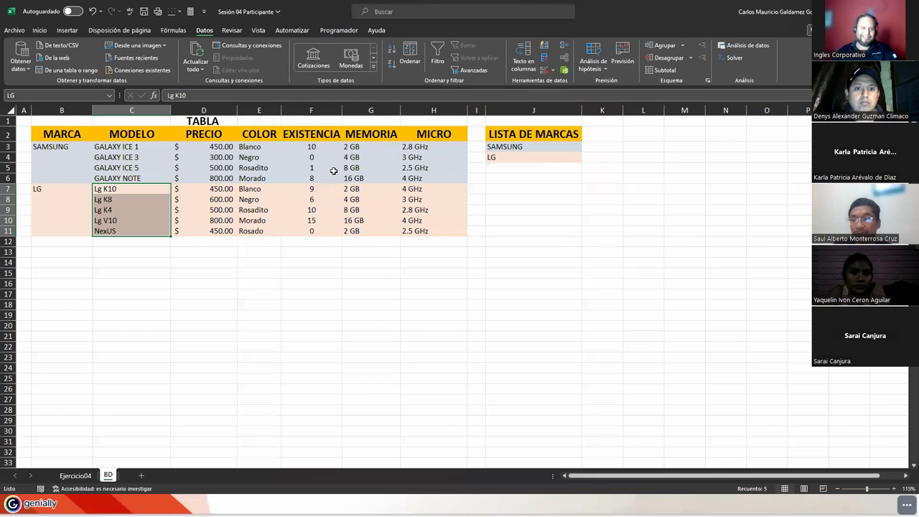
click(76, 475)
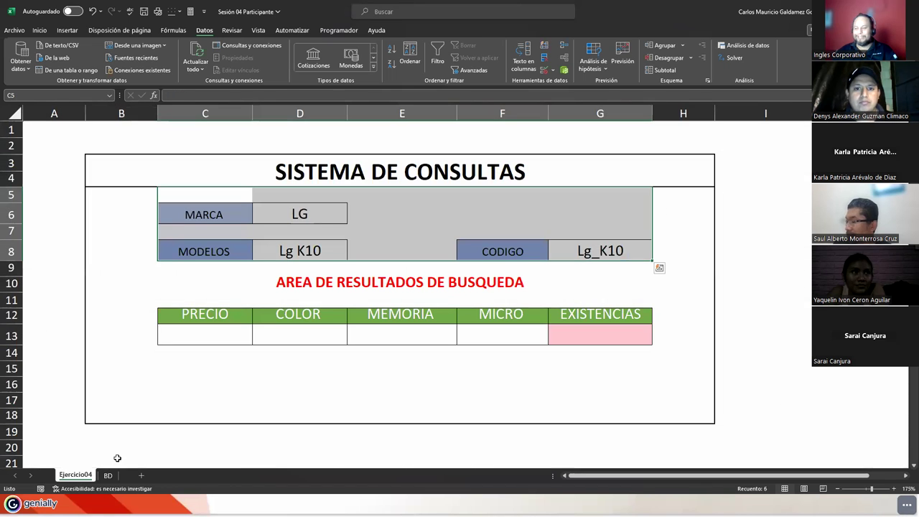
click(108, 476)
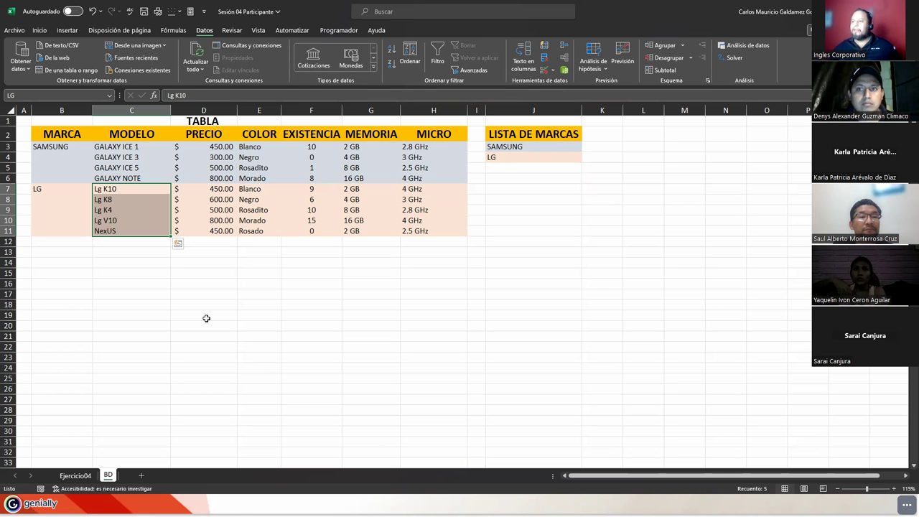
click(245, 146)
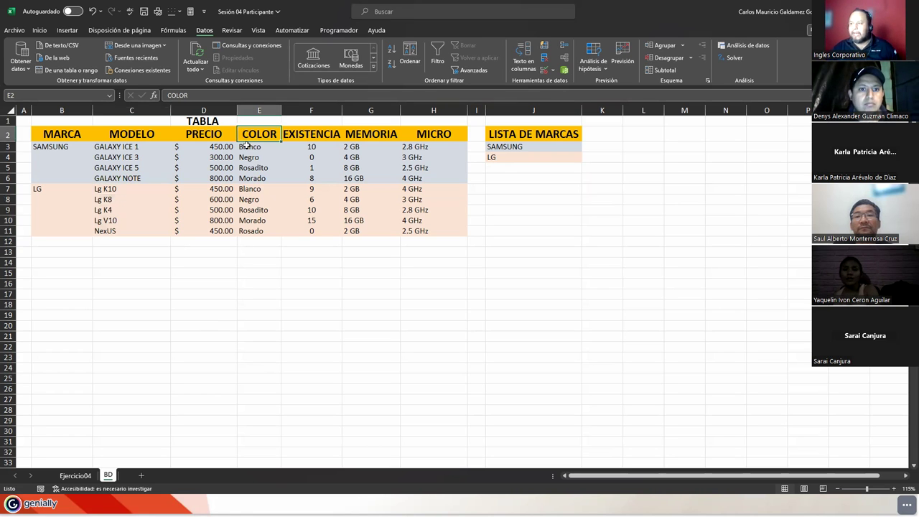
click(262, 137)
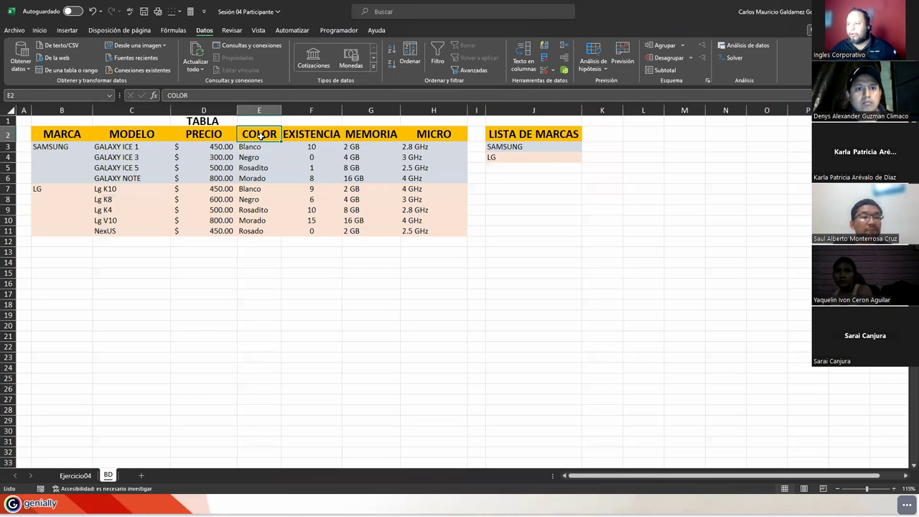
drag(259, 136, 255, 231)
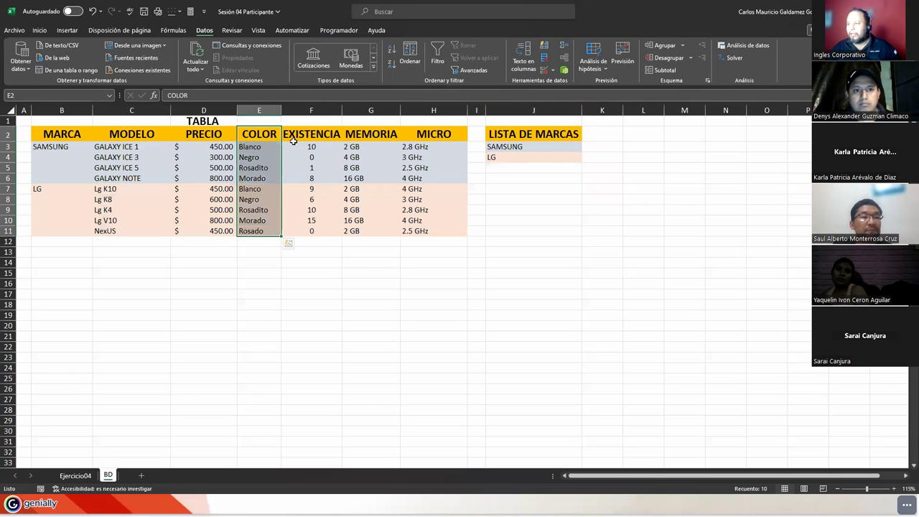
drag(304, 136, 317, 235)
drag(377, 136, 384, 234)
drag(406, 134, 420, 231)
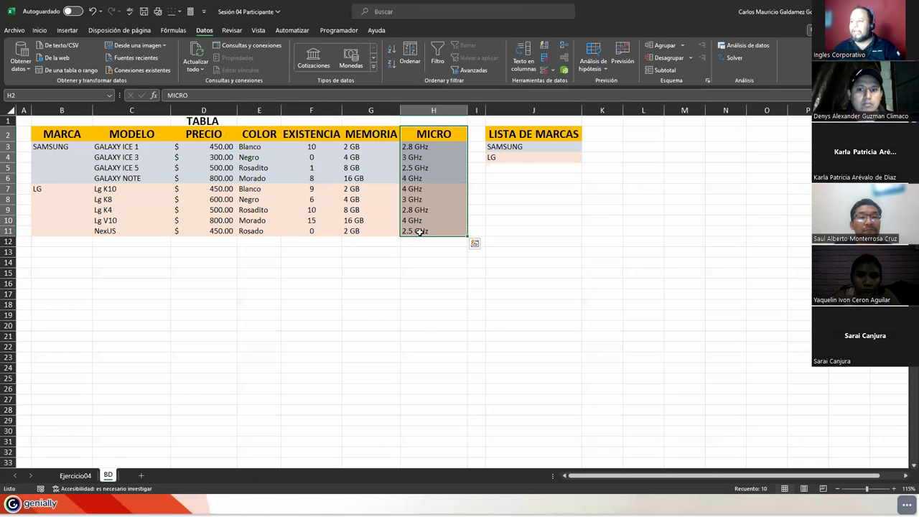
click(181, 150)
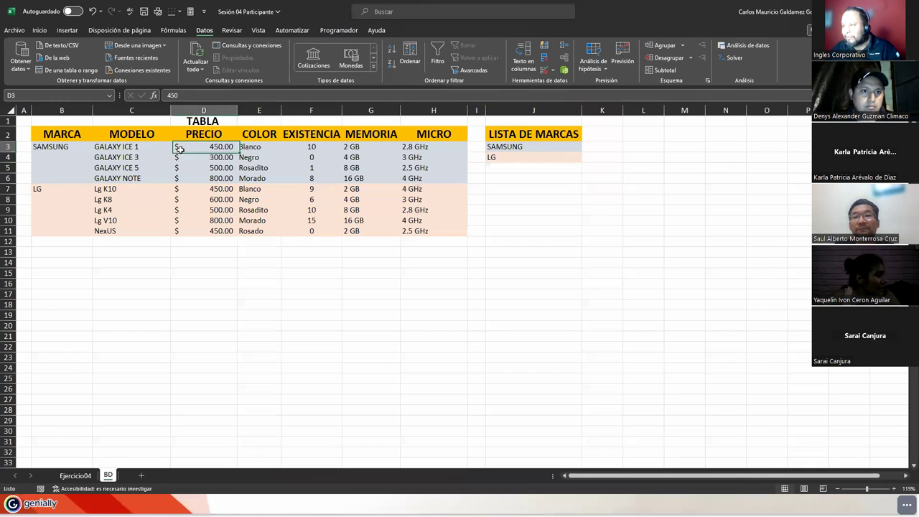
click(262, 150)
click(309, 147)
click(369, 148)
click(406, 147)
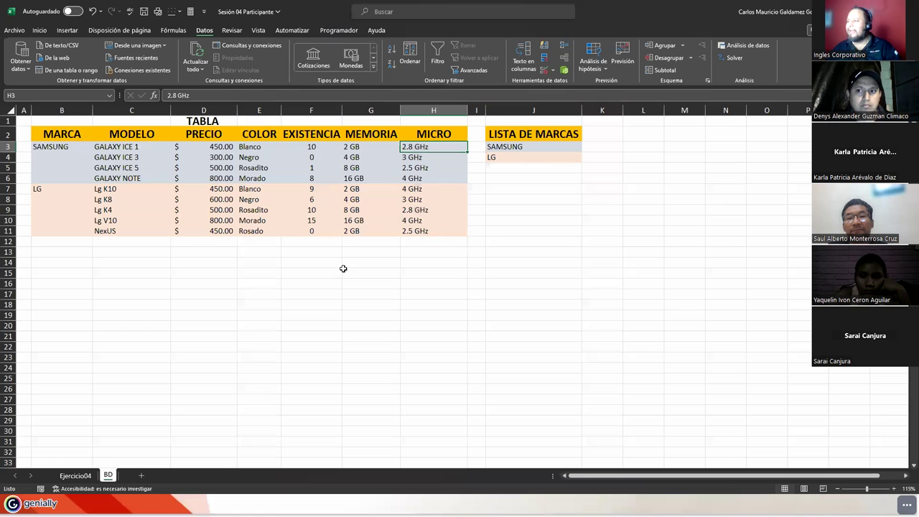
click(188, 147)
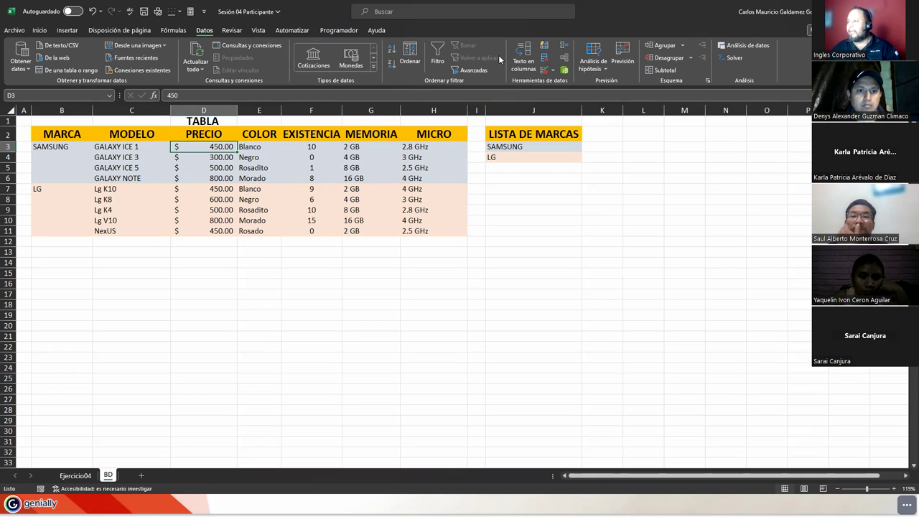
Define the name GALAXY_ICE_1_PRE for price cell D3, keeping Excel's proposed name.
click(173, 32)
click(408, 45)
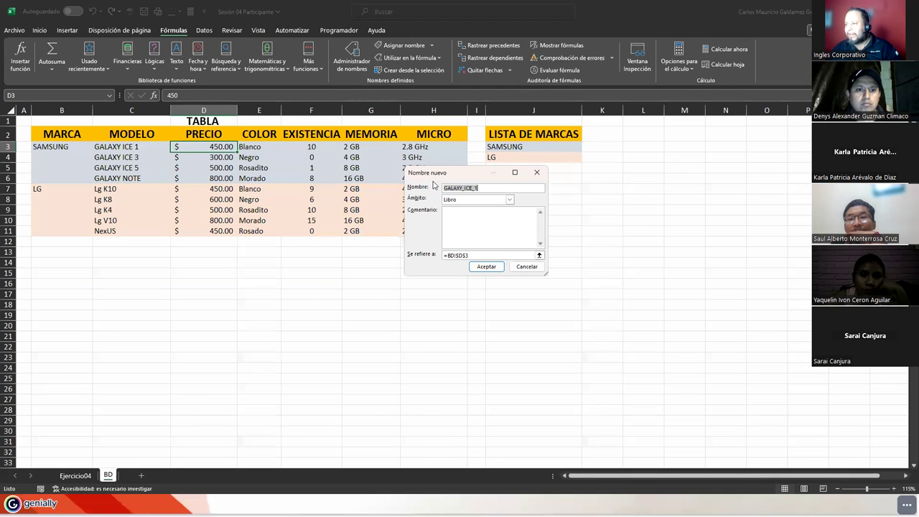
drag(460, 172, 236, 163)
click(260, 177)
text(PRE)
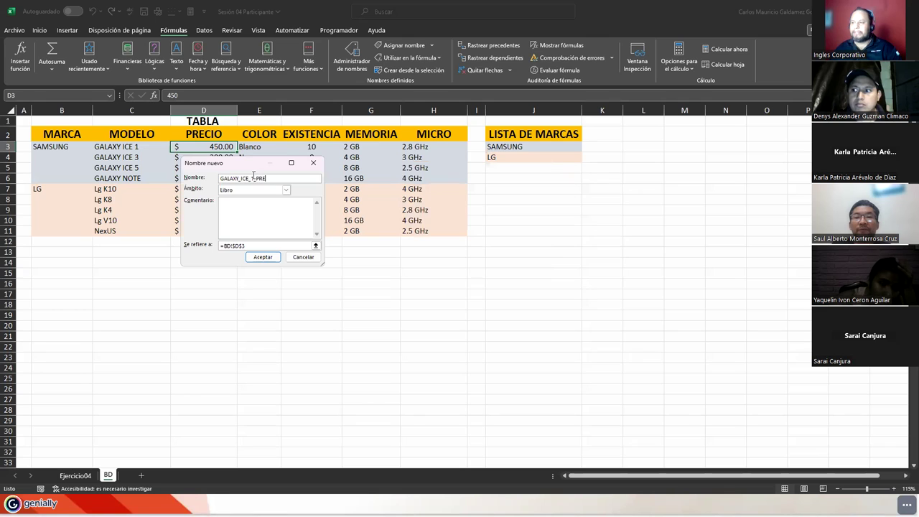
drag(267, 178, 256, 178)
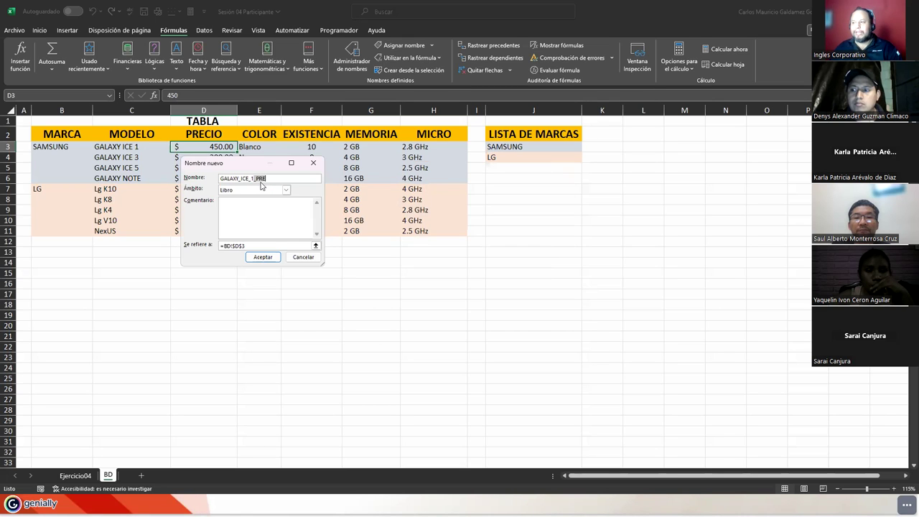
click(264, 181)
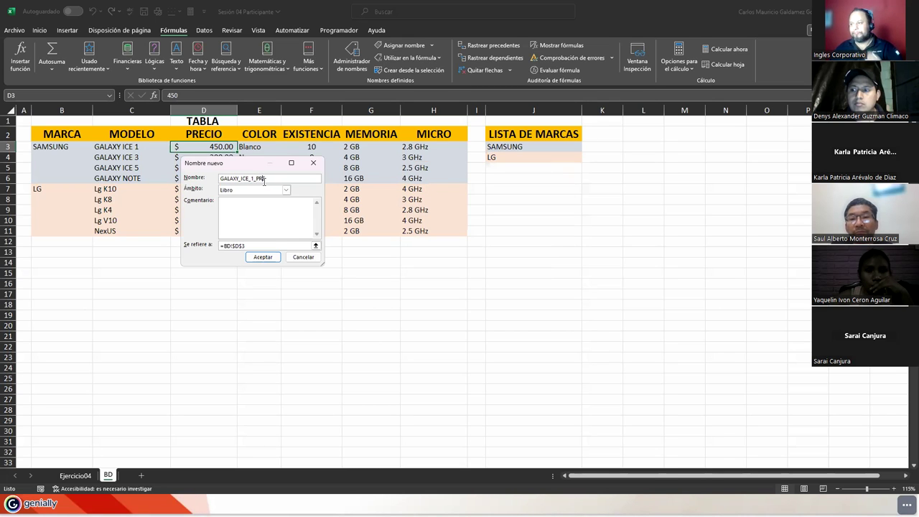
drag(255, 178, 272, 178)
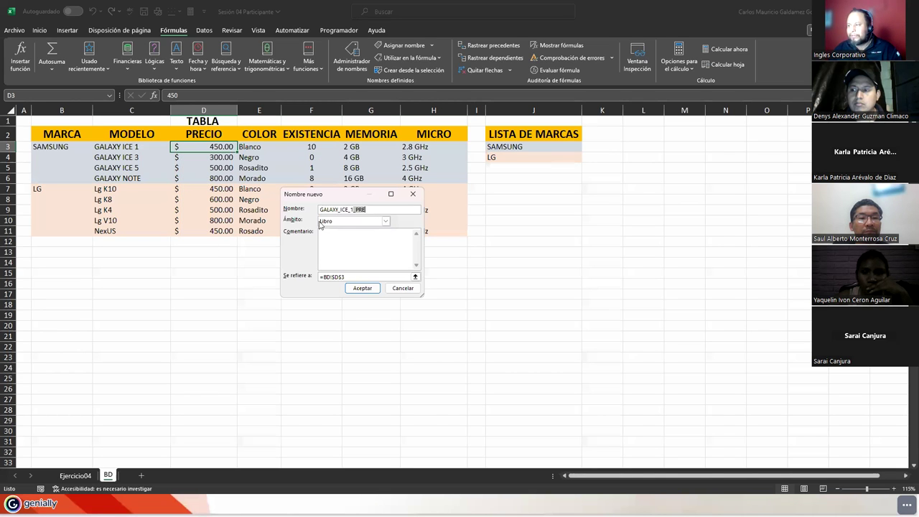
double_click(358, 209)
click(355, 210)
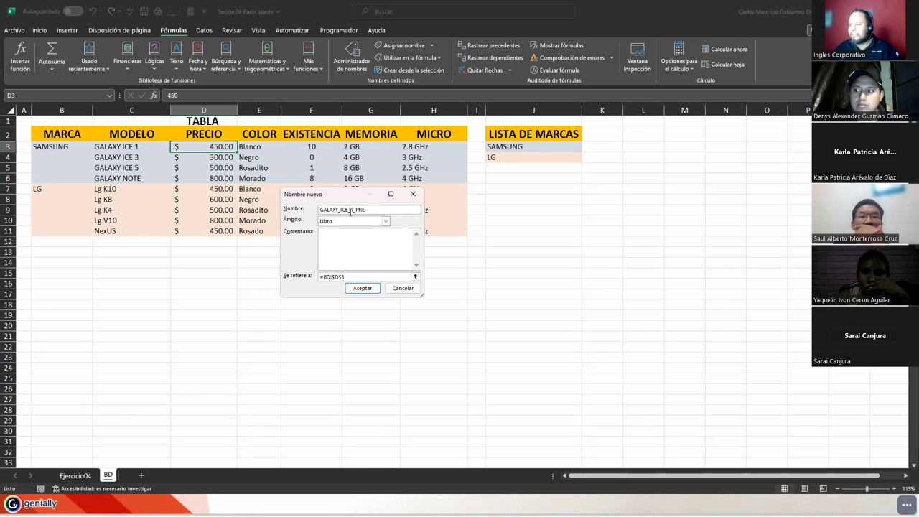
drag(353, 210, 368, 210)
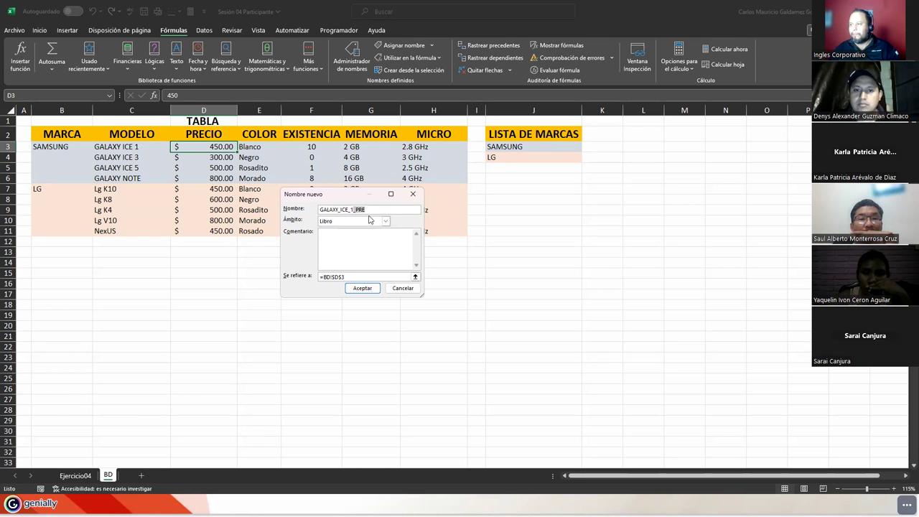
click(363, 287)
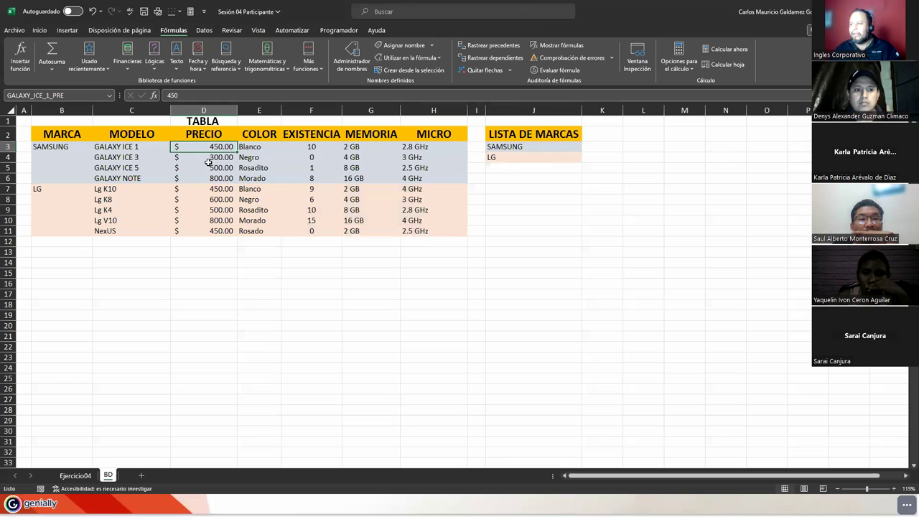
Name the D4 and D5 prices GALAXY_ICE_3_PRE and GALAXY_ICE_5_PRE.
key(Down)
click(402, 48)
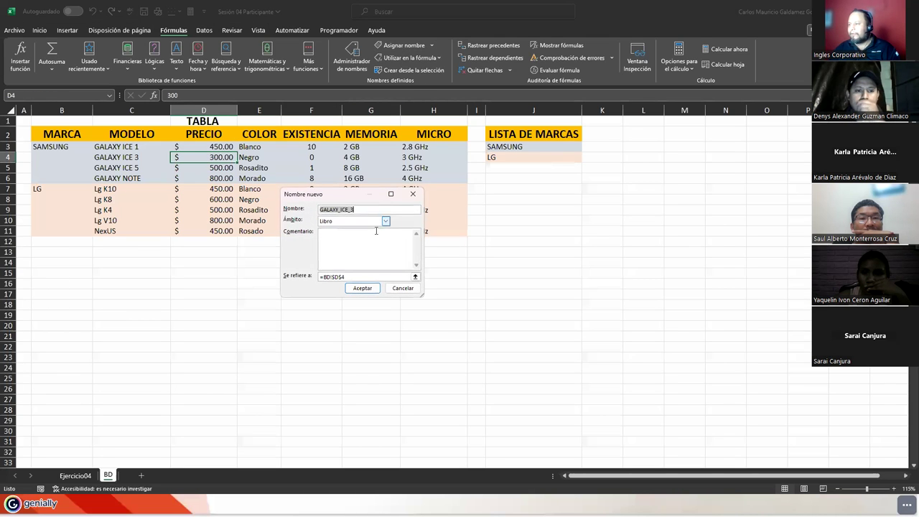
click(368, 210)
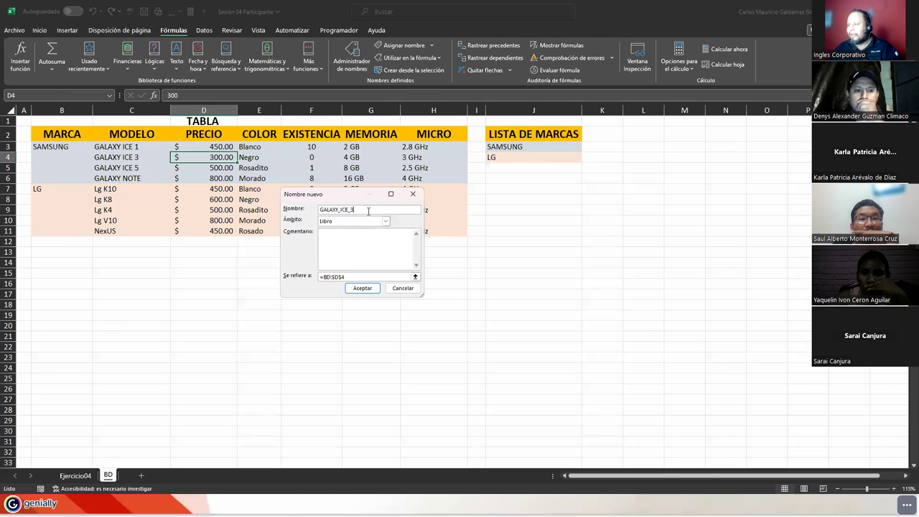
click(363, 288)
key(Down)
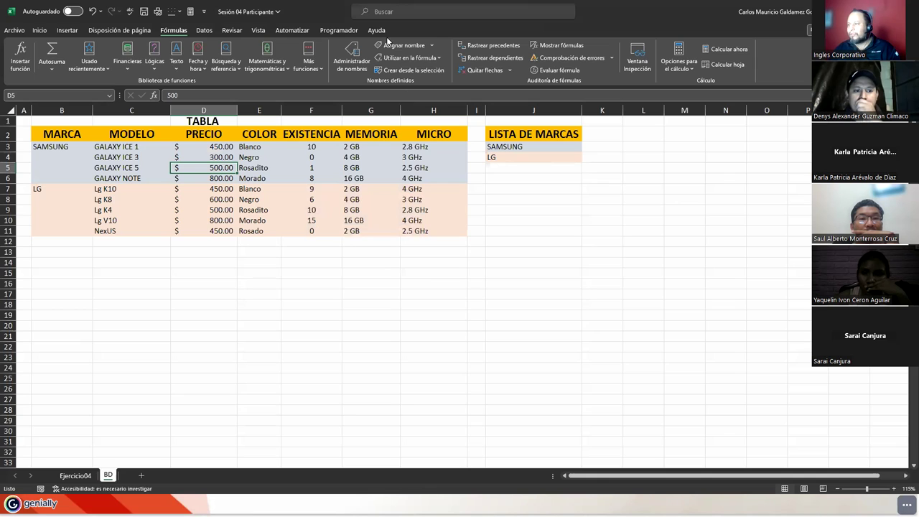
click(402, 46)
click(358, 210)
text(_PRE)
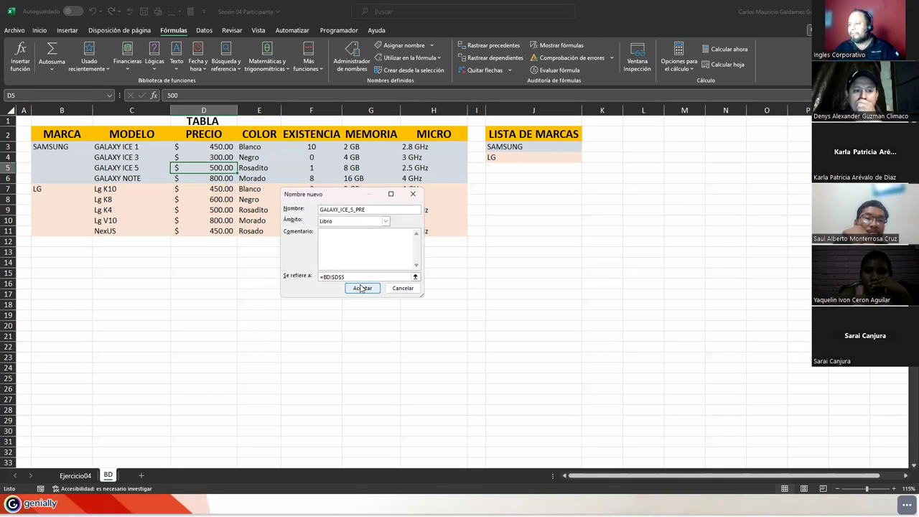
click(362, 288)
Name the D6 price GALAXY_NOTE_PRE and the D7 price Lg_K10_PRE.
click(212, 178)
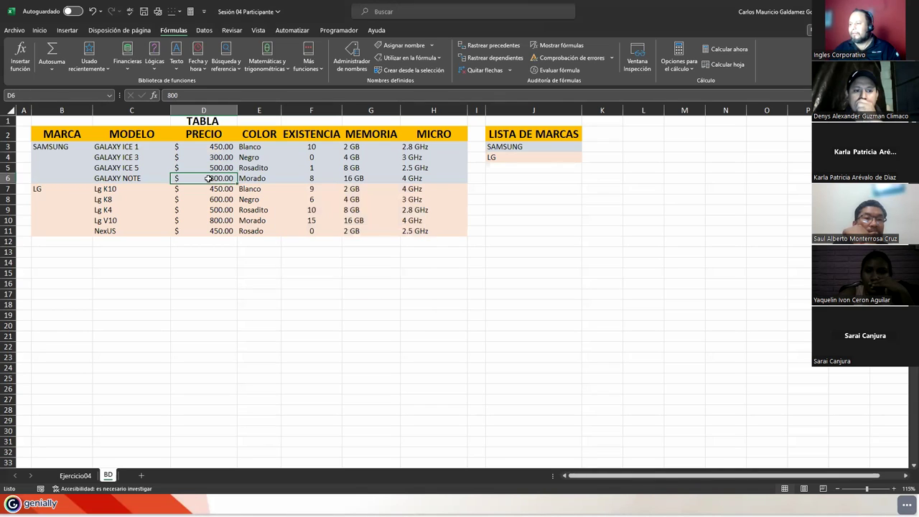
click(403, 45)
click(369, 209)
text(_PRE)
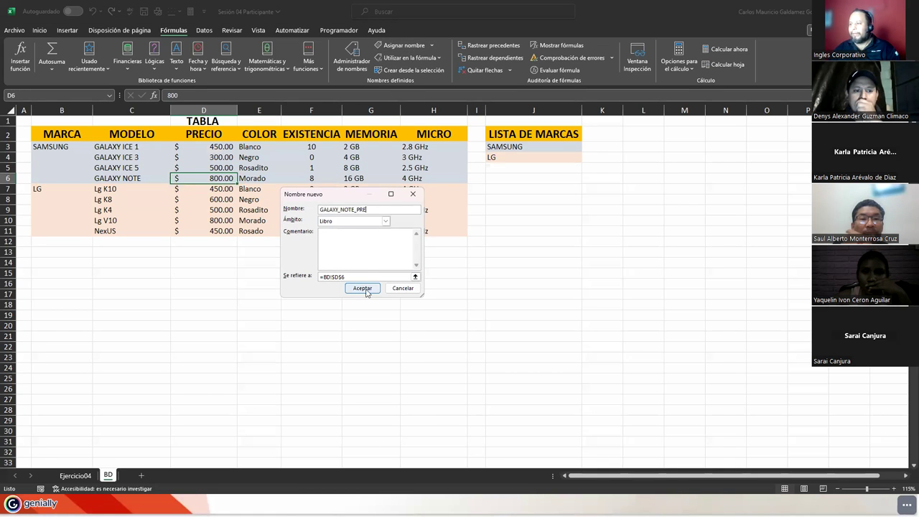
click(363, 287)
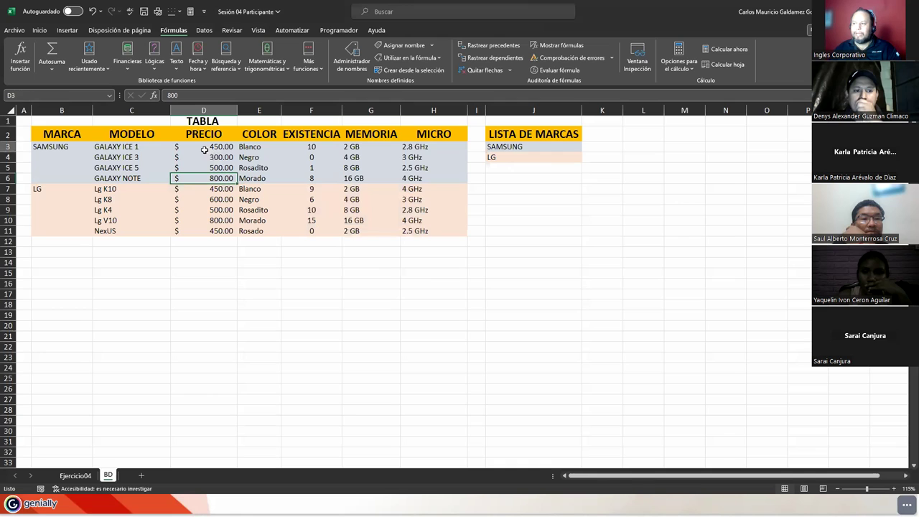
drag(212, 149, 203, 176)
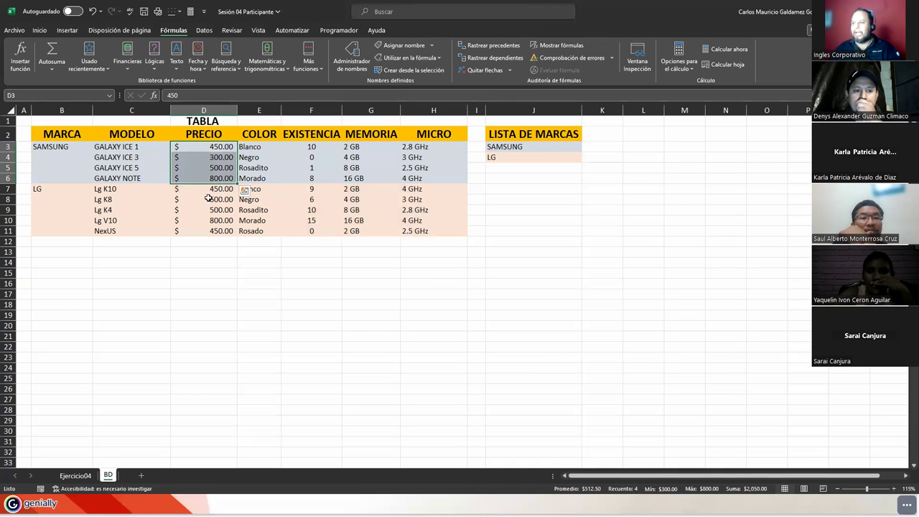
click(207, 189)
click(403, 45)
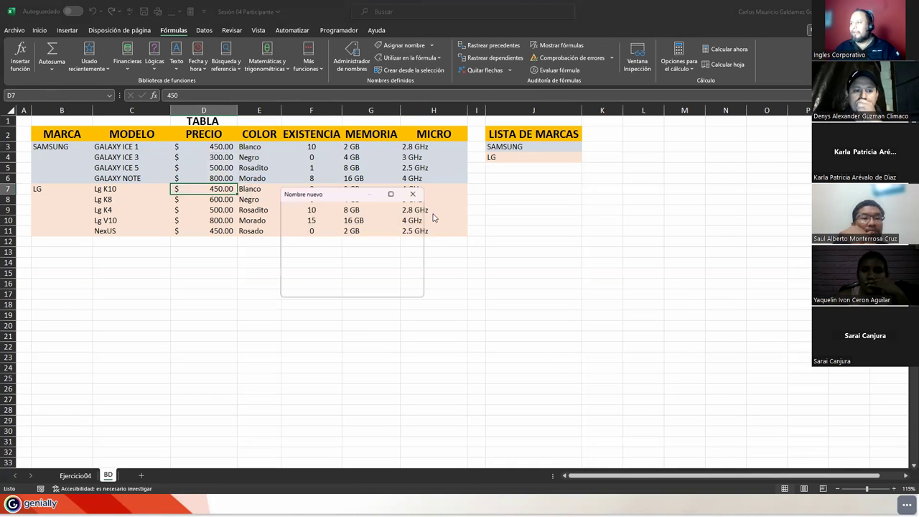
click(345, 210)
text(_PRE)
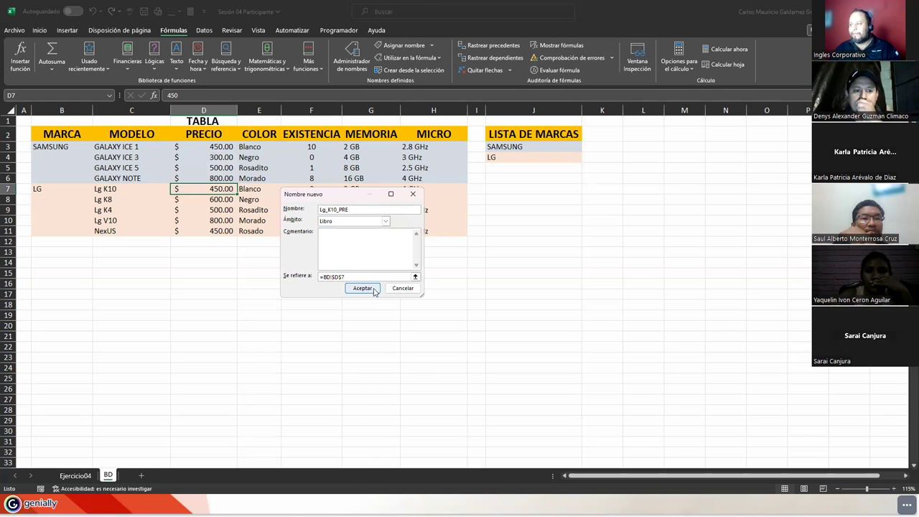
click(362, 288)
Name the D8 and D9 prices Lg_K8_PRE and Lg_K4_PRE.
click(215, 200)
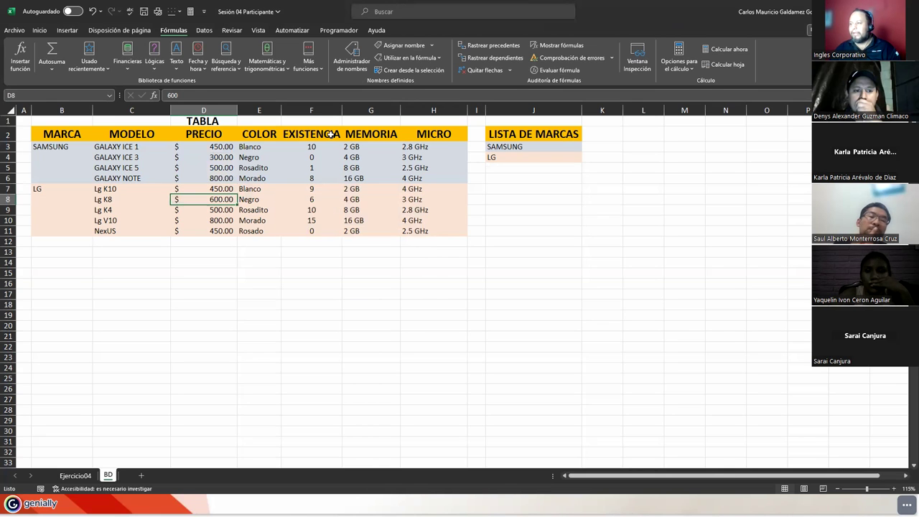
click(392, 44)
text(_PRE)
click(362, 288)
click(215, 210)
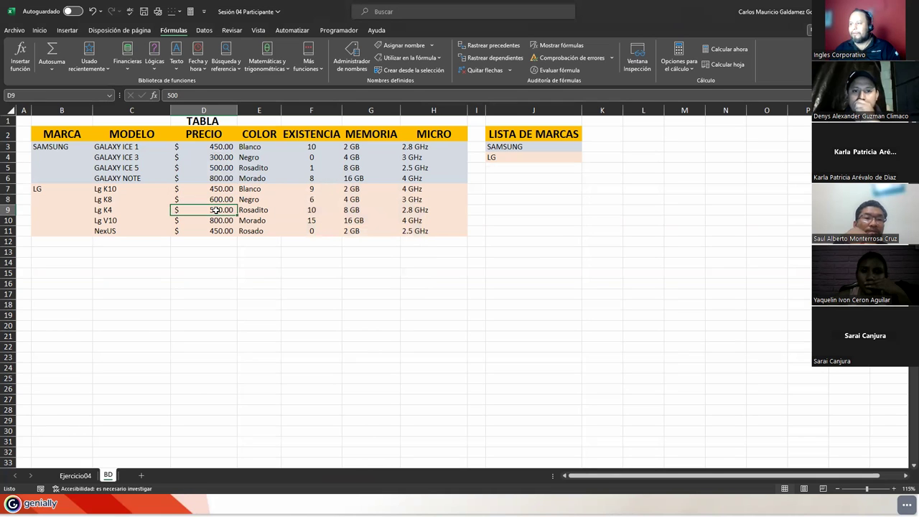
click(391, 44)
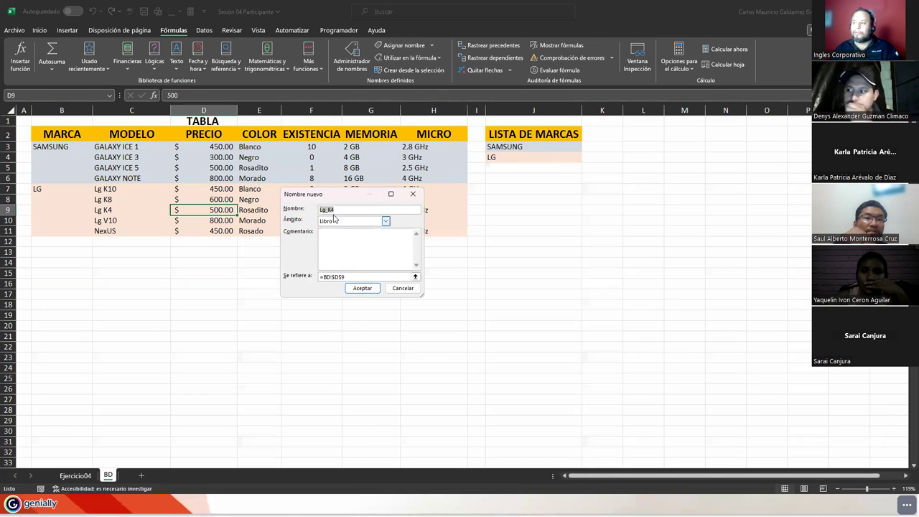
text(_PRE)
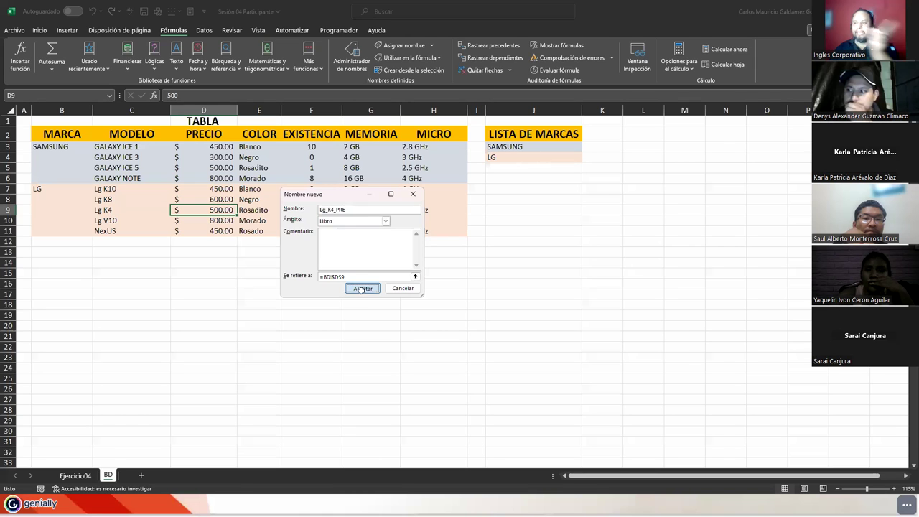
click(362, 288)
Name the D10 and D11 prices Lg_V10_PRE and NexUS_PRE, redoing the mistyped D10 name.
click(215, 221)
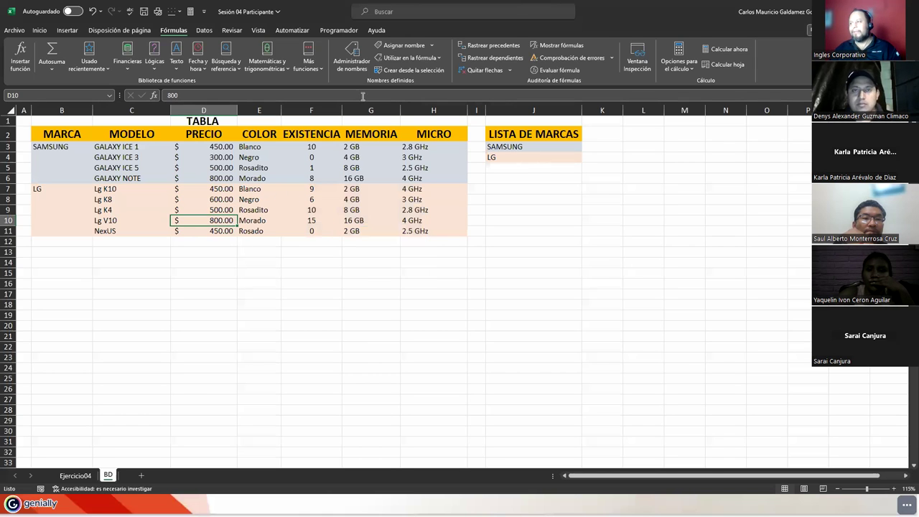
click(405, 45)
text(_PRE)
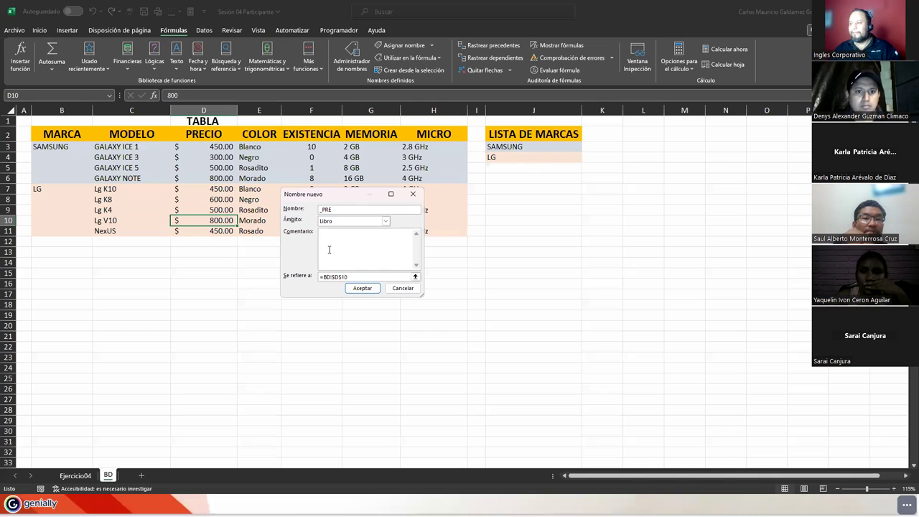
key(Return)
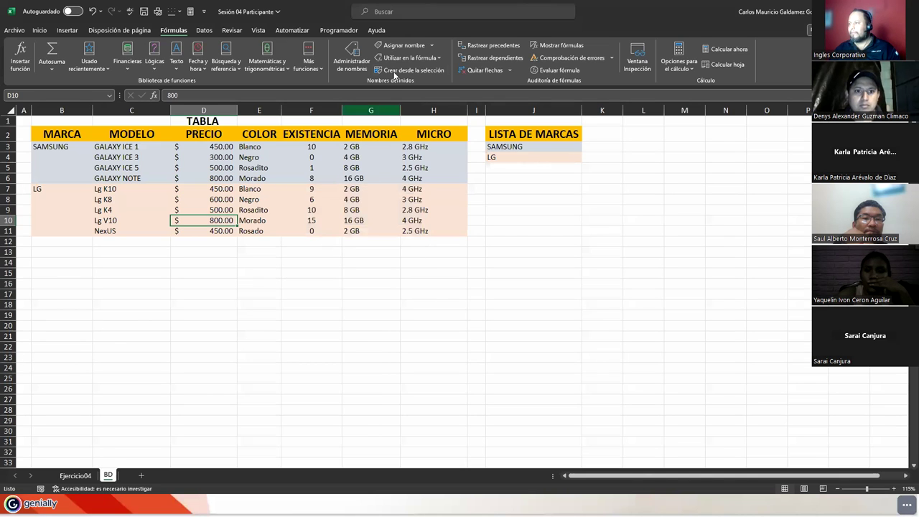
click(400, 45)
key(End)
text(_PRE)
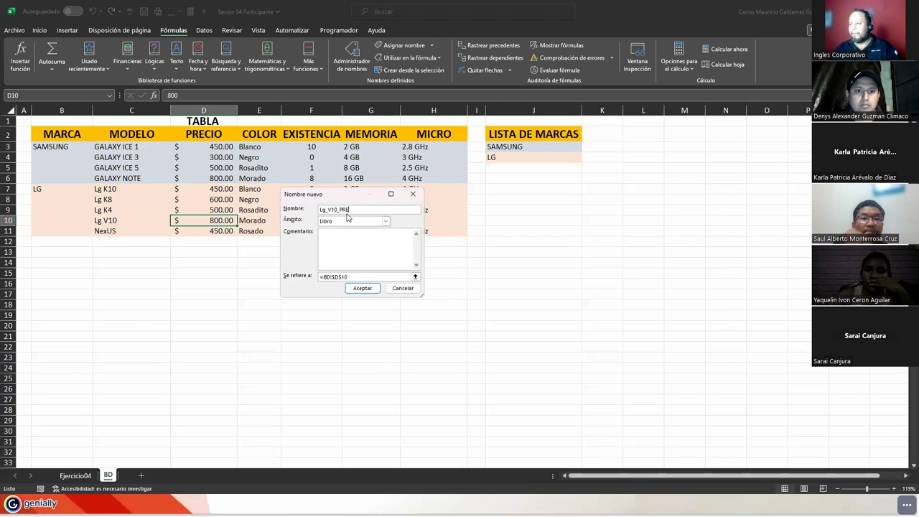
click(362, 288)
click(206, 231)
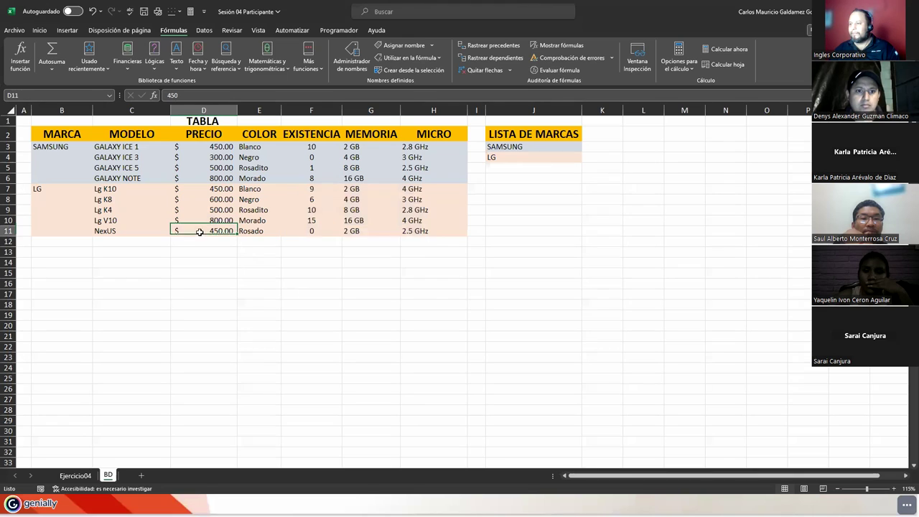
click(395, 46)
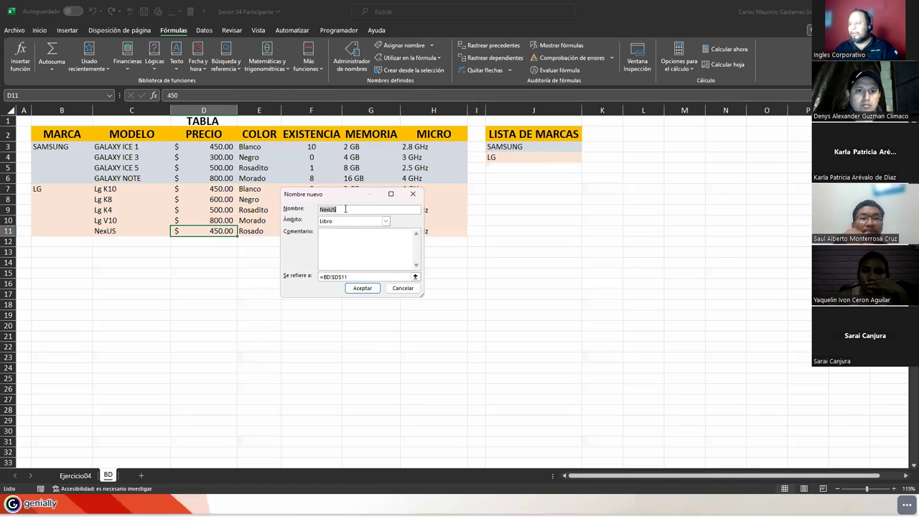
text(E)
click(362, 288)
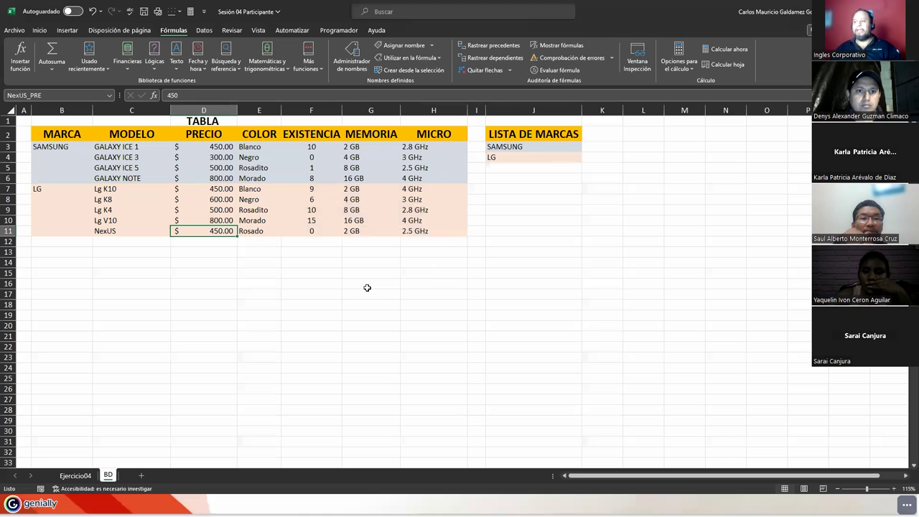
Check the price cells' names and preview the Asignar nombre dialog without adding names.
drag(207, 146, 204, 230)
click(199, 147)
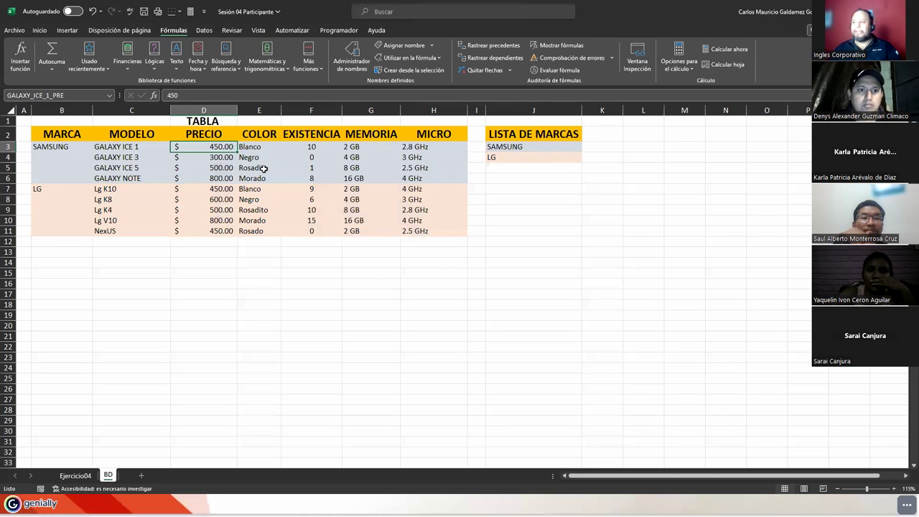
key(Down)
key(Down)
key(Down)
key(Down)
key(Down)
key(Down)
key(Down)
key(Down)
key(Up)
key(Up)
key(Up)
key(Up)
key(Up)
key(Up)
key(Up)
key(Up)
key(Right)
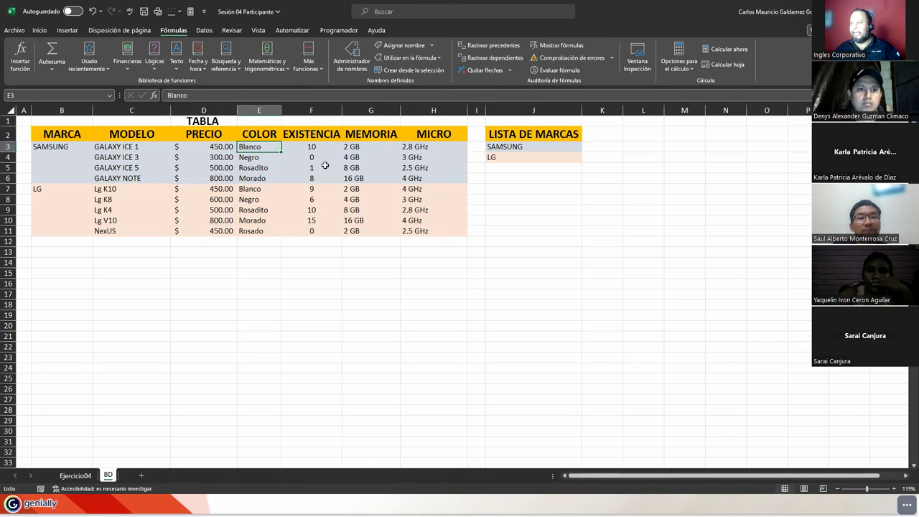
click(393, 45)
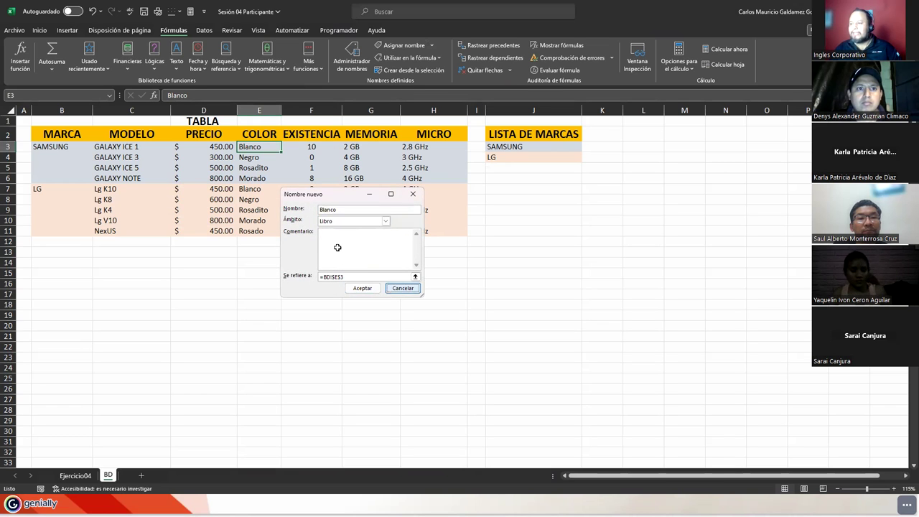
key(Escape)
key(Left)
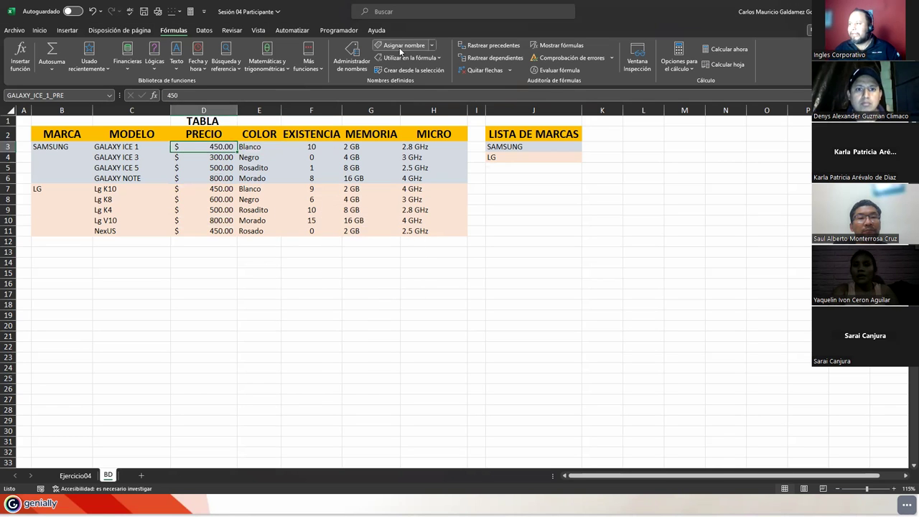
click(400, 48)
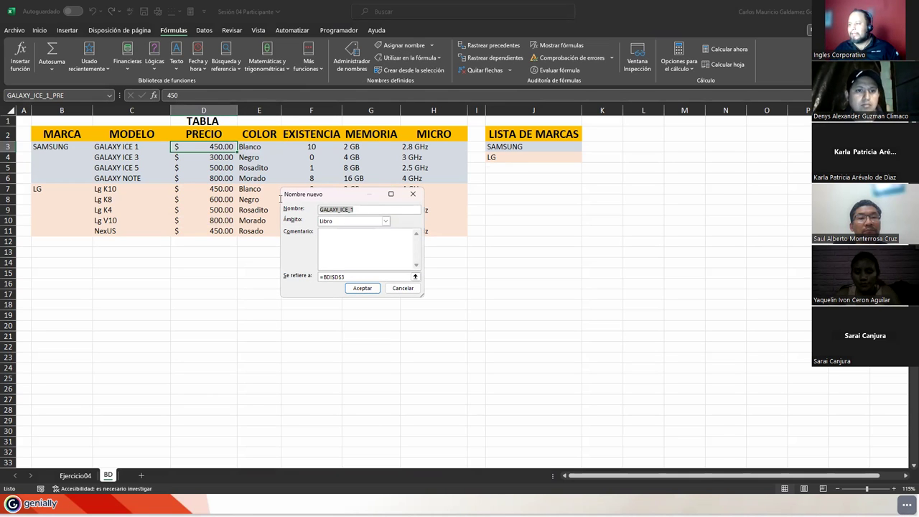
drag(402, 288, 317, 214)
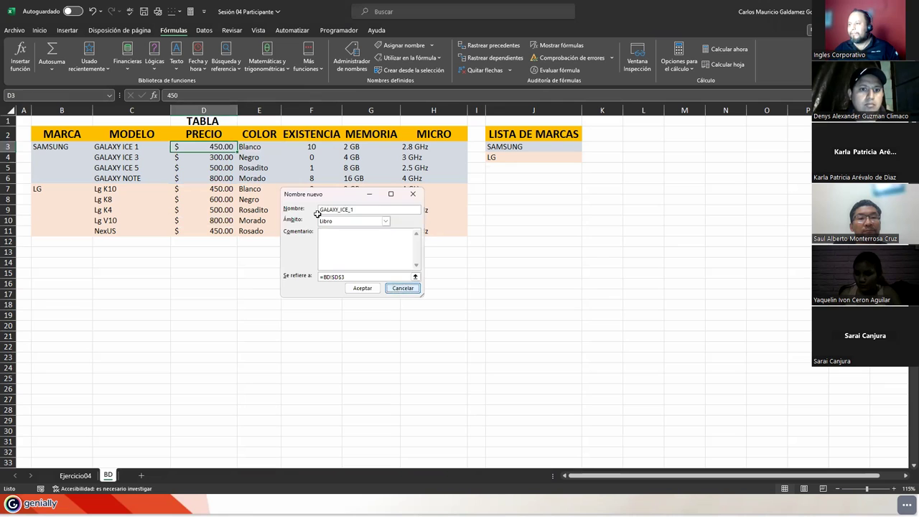
key(Escape)
Name E3 GALAXY_ICE_1_COL and F3 GALAXY_ICE_1_EXI.
click(256, 147)
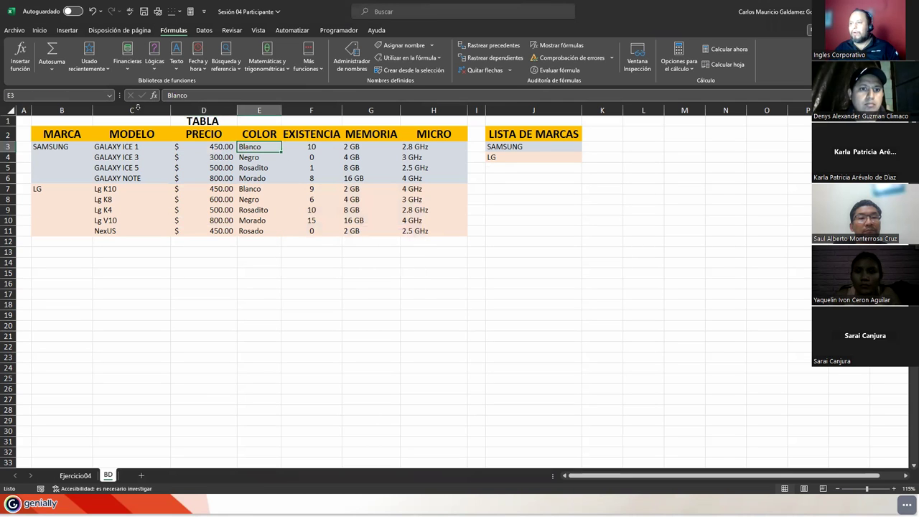
click(405, 45)
text(GALAXY_ICE_1_COL)
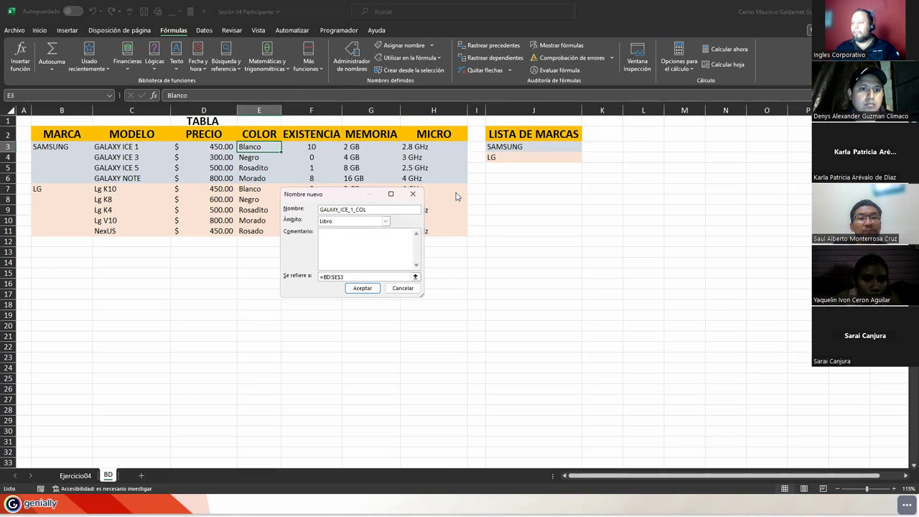
key(Return)
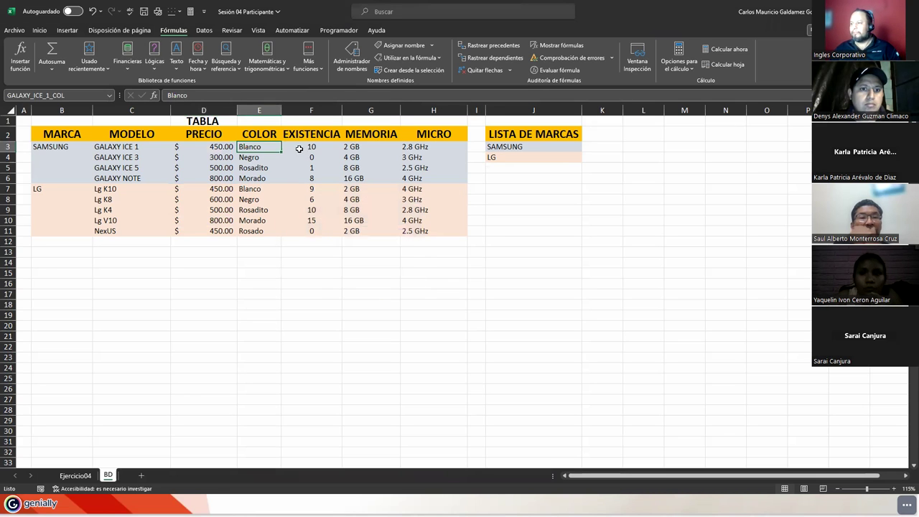
click(302, 147)
click(398, 46)
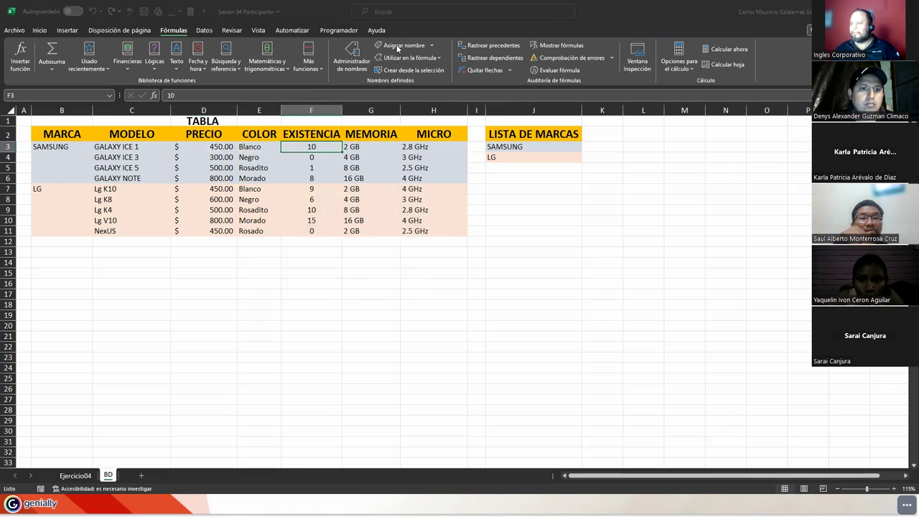
text(GALAXY_ICE_1)
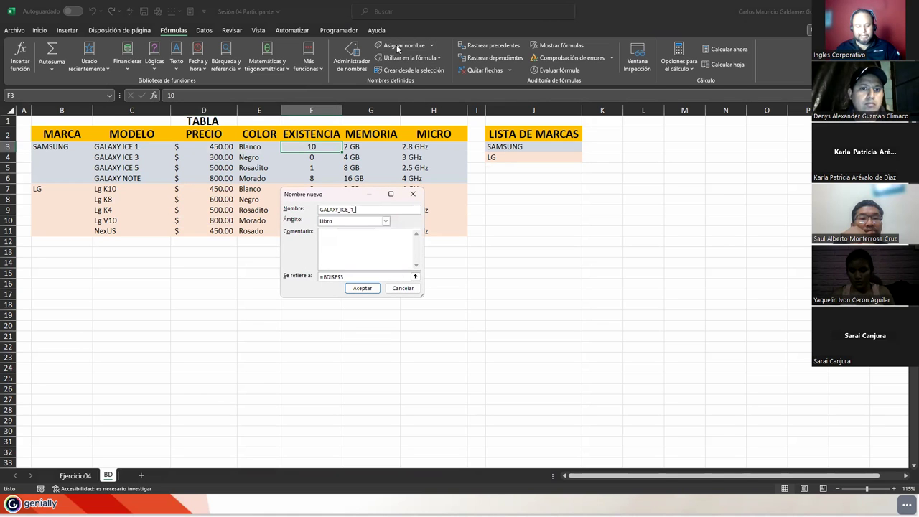
key(Return)
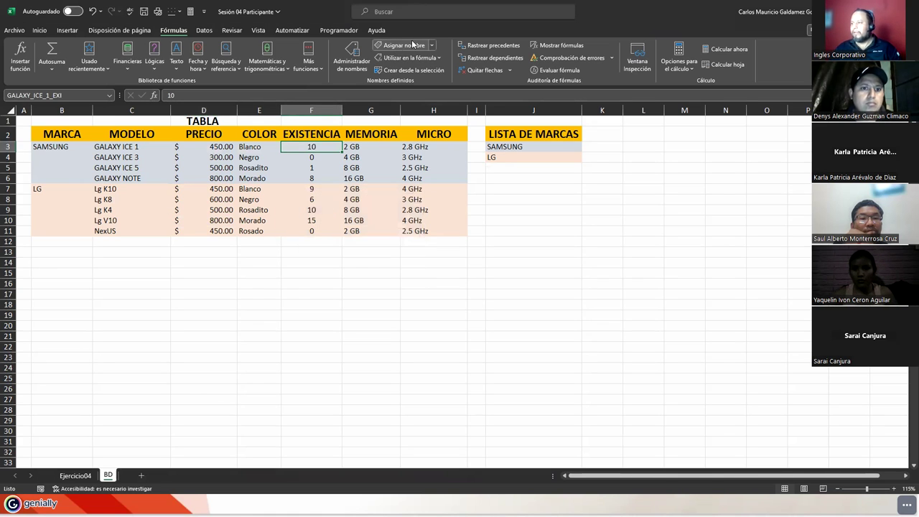
Name G3 GALAXY_ICE_1_MEM and H3 GALAXY_ICE_1_MIC.
key(Right)
click(389, 46)
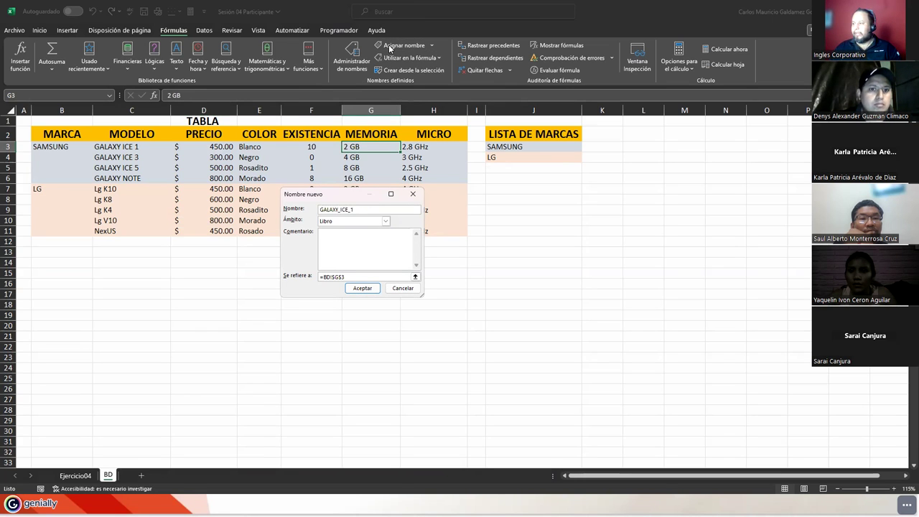
text(_MEM)
key(Return)
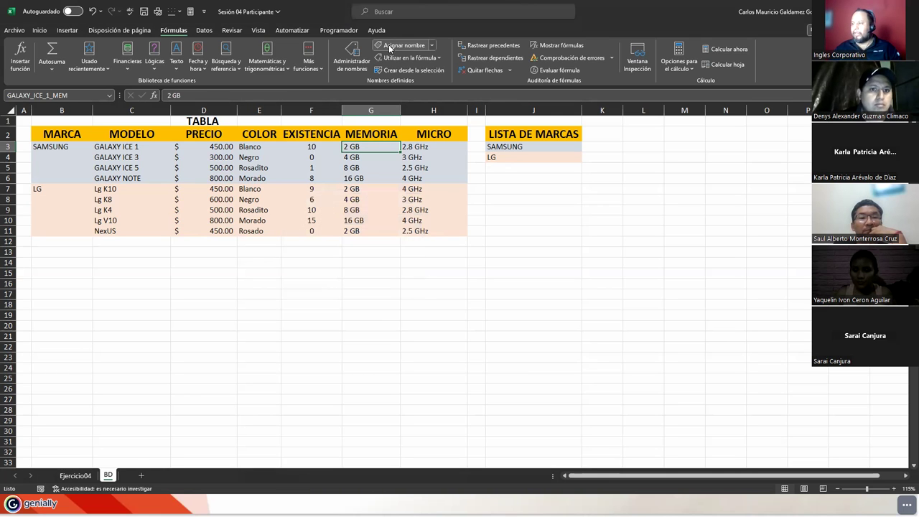
click(414, 147)
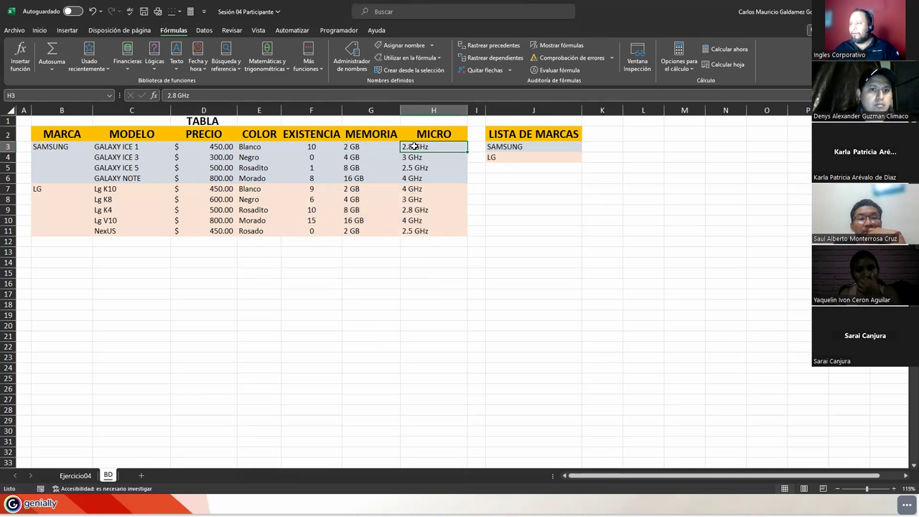
click(391, 46)
text(GALAXY_ICE_1)
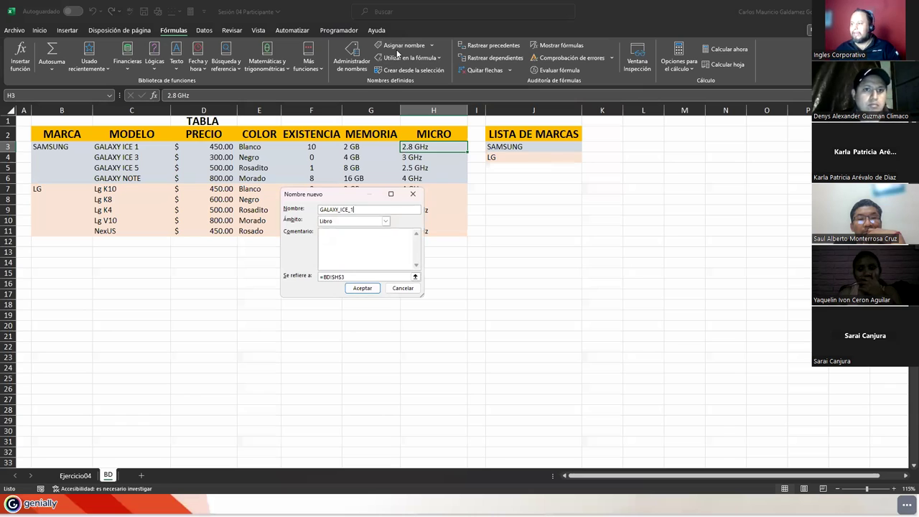
text(MIC)
key(Return)
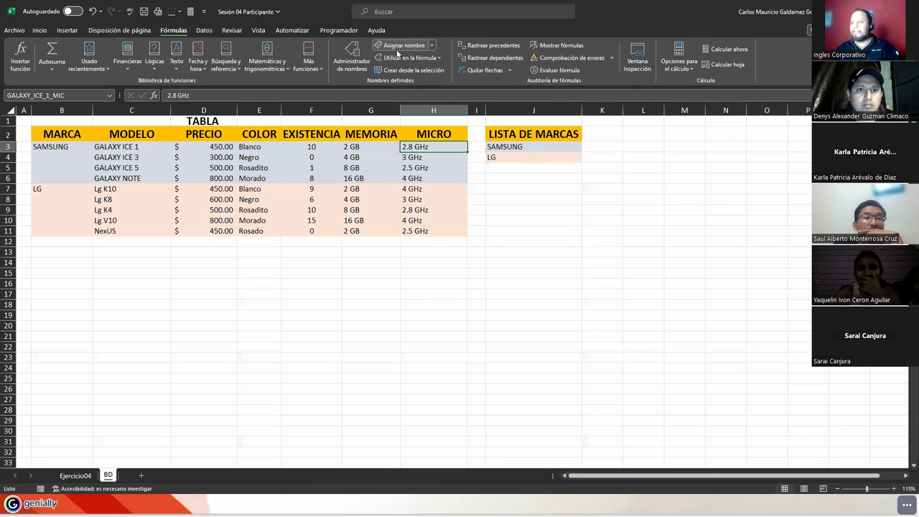
click(195, 158)
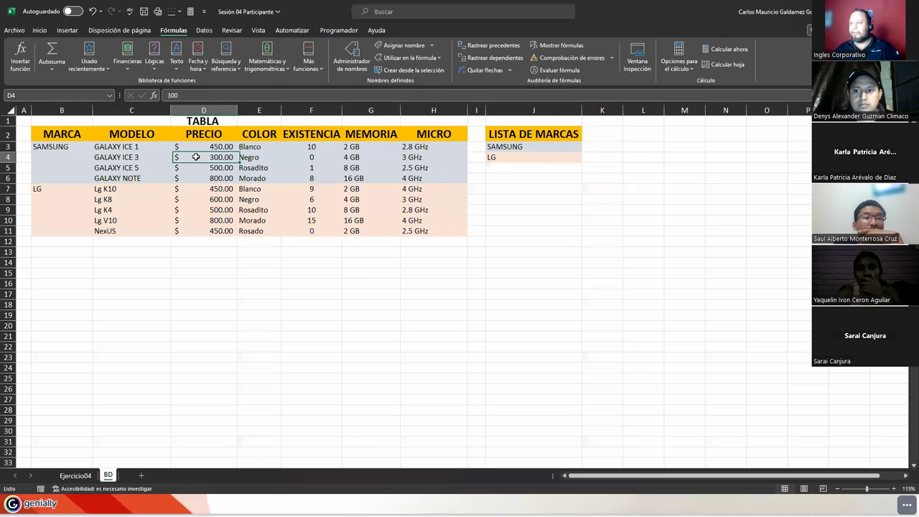
Copy the GALAXY_ICE_3 prefix, then name E4 GALAXY_ICE_3_COL and F4 GALAXY_ICE_3_EXI.
click(50, 95)
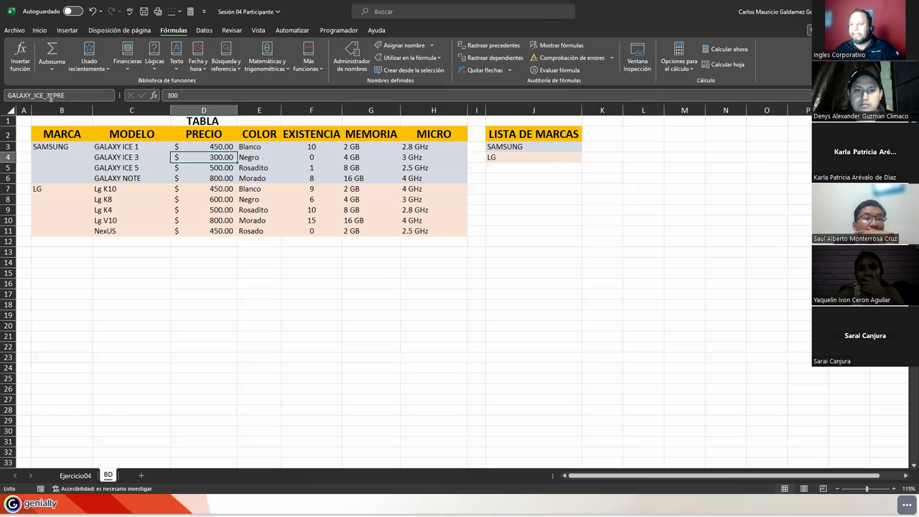
click(249, 158)
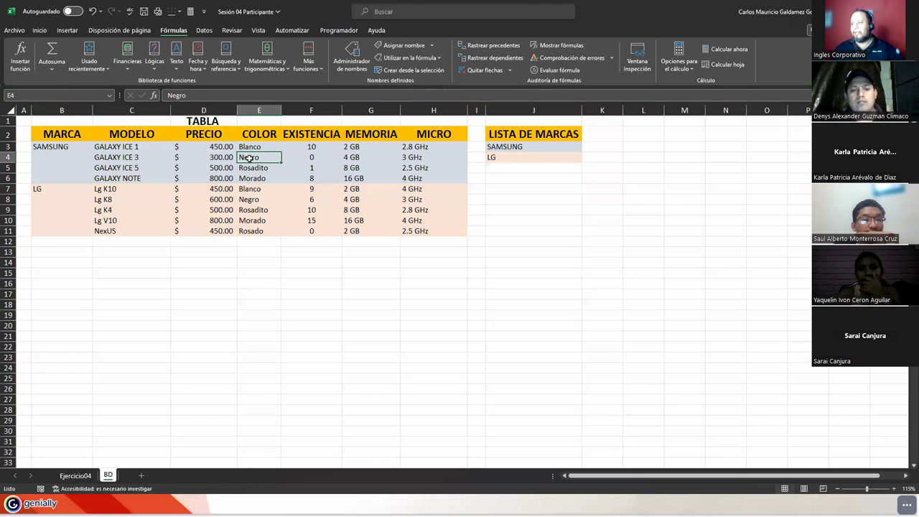
click(403, 46)
text(GALAXY_ICE_3)
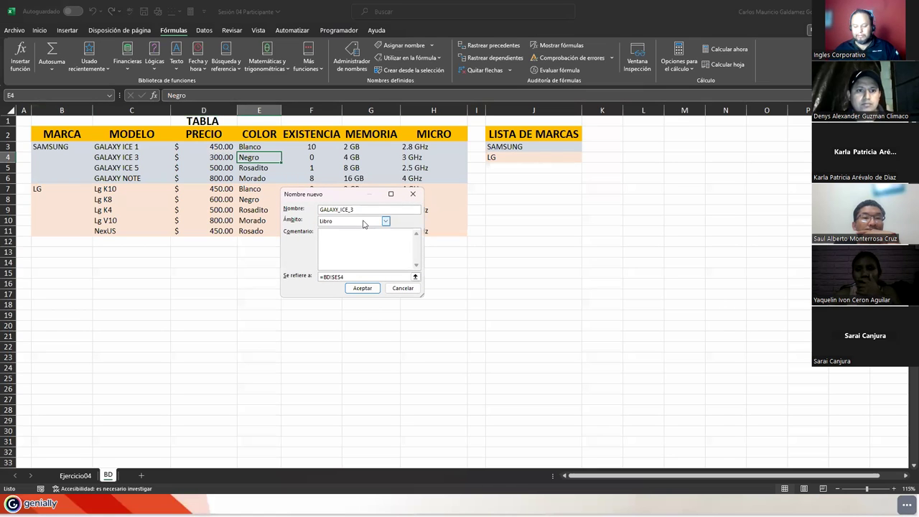
text(_COL)
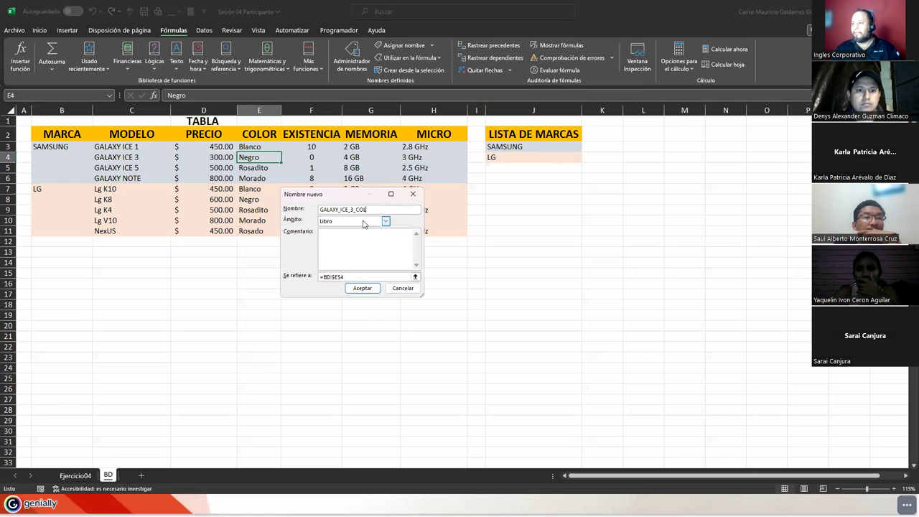
click(363, 287)
click(311, 157)
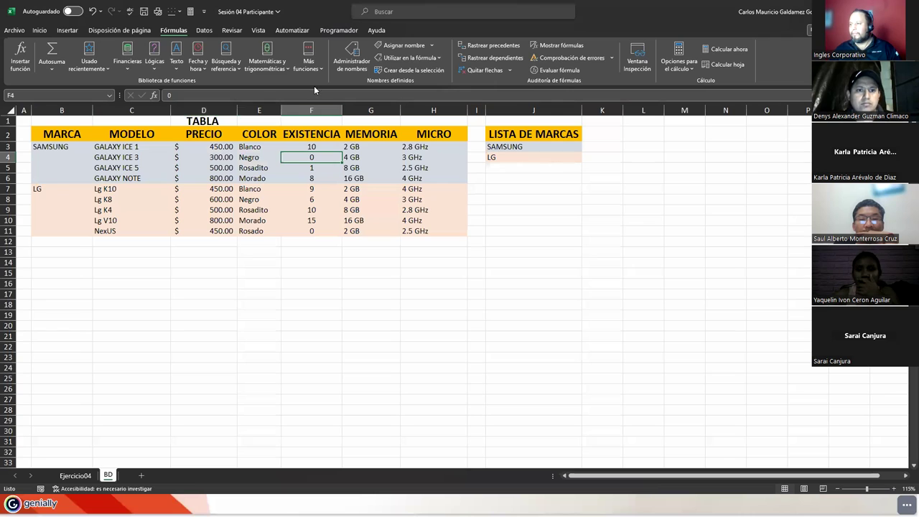
click(403, 45)
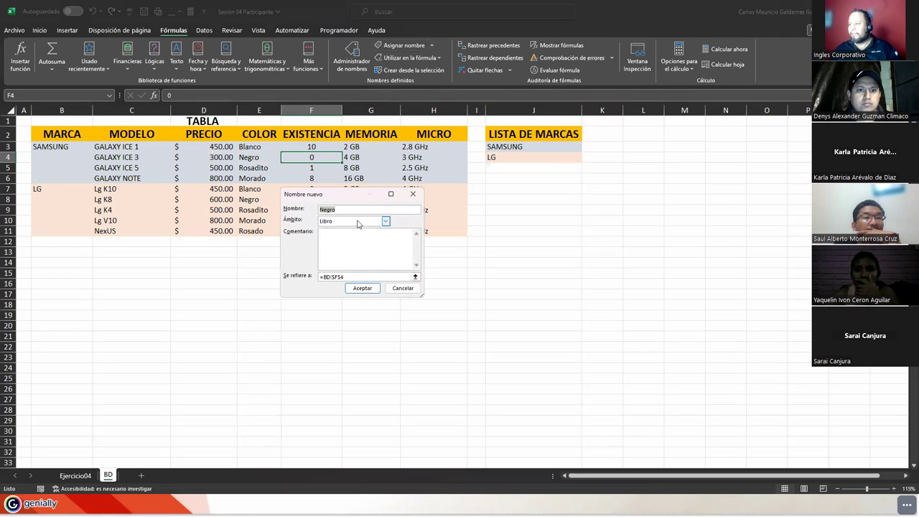
text(EXI)
key(Return)
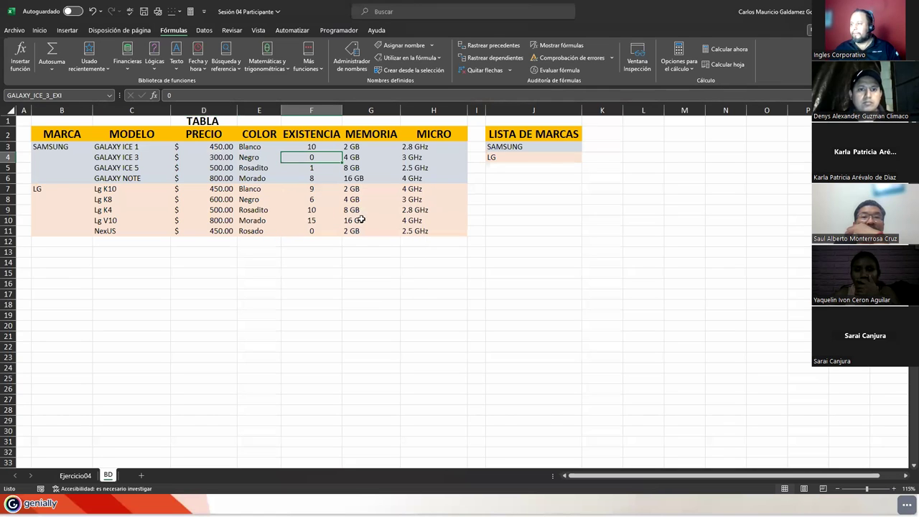
Name G4 GALAXY_ICE_3_MEM and H4 GALAXY_ICE_3_MIC, then review the named range D3:H4.
click(348, 157)
click(391, 45)
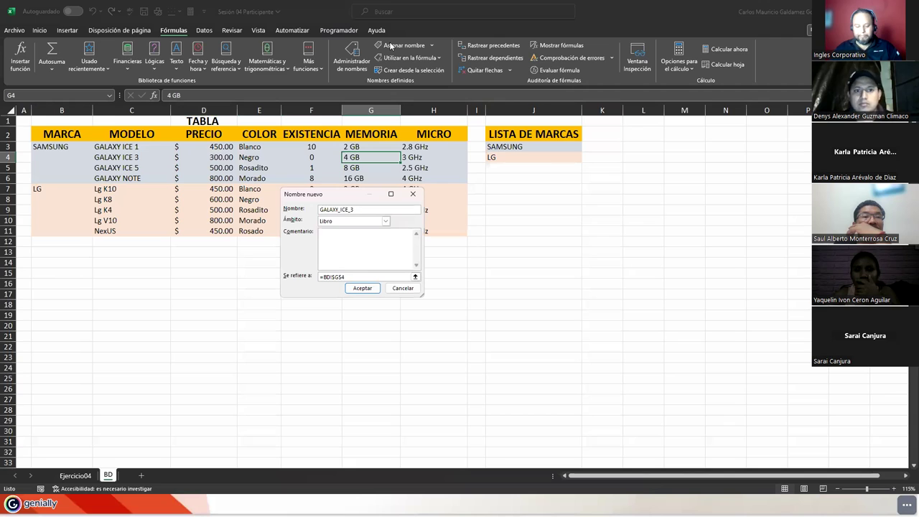
text(EM)
key(Return)
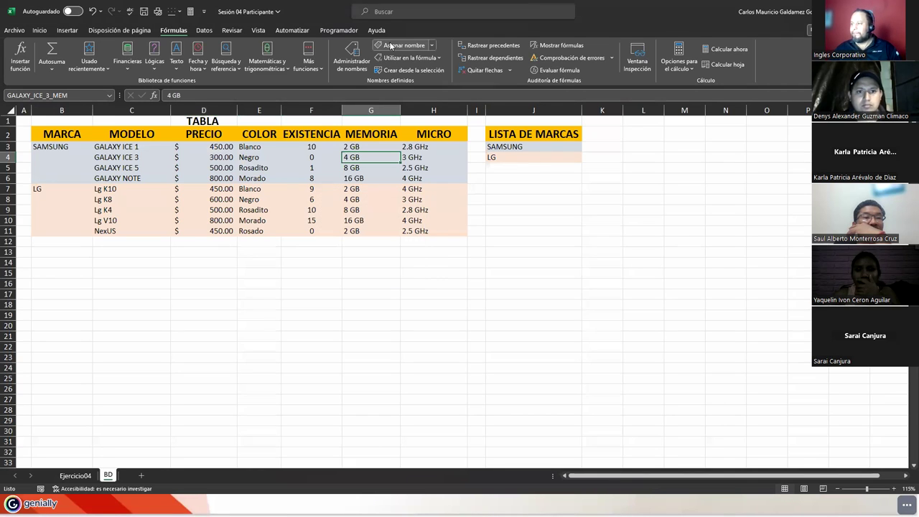
click(407, 156)
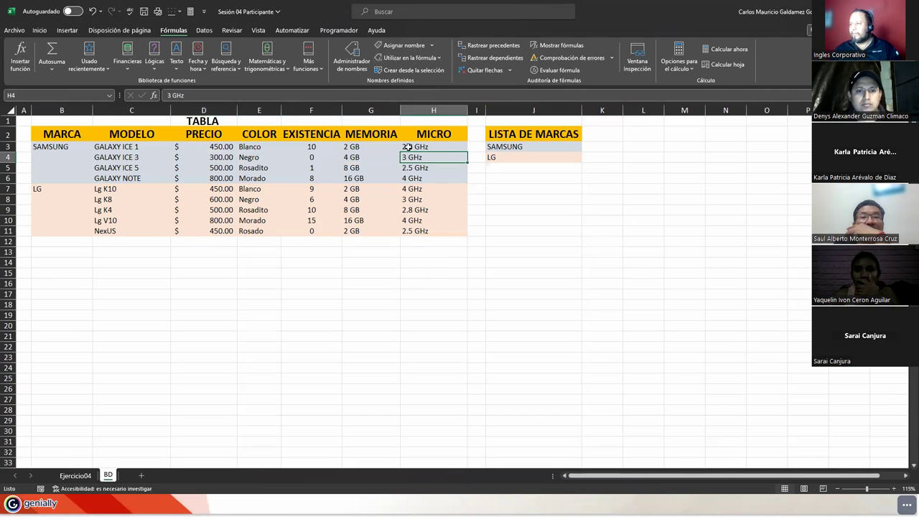
click(394, 46)
text(GALAXY_ICE_3)
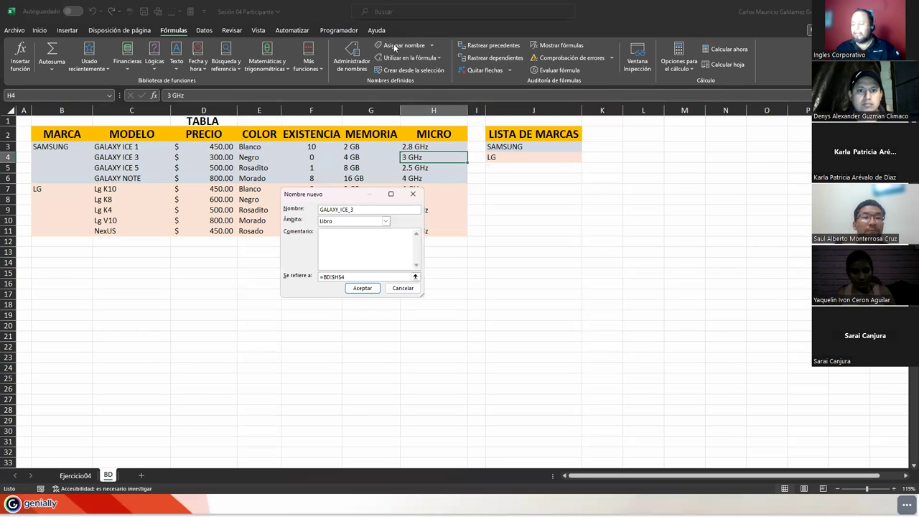
text(_MIC)
key(Return)
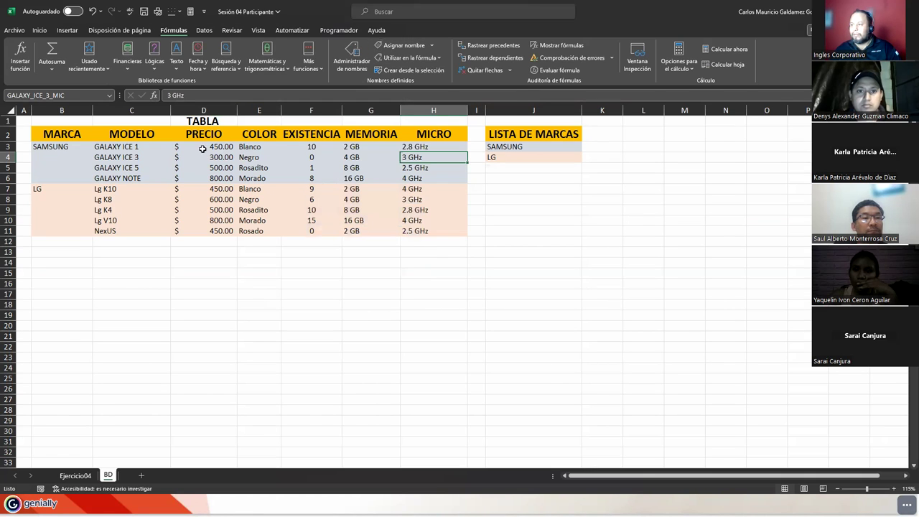
drag(203, 148, 431, 158)
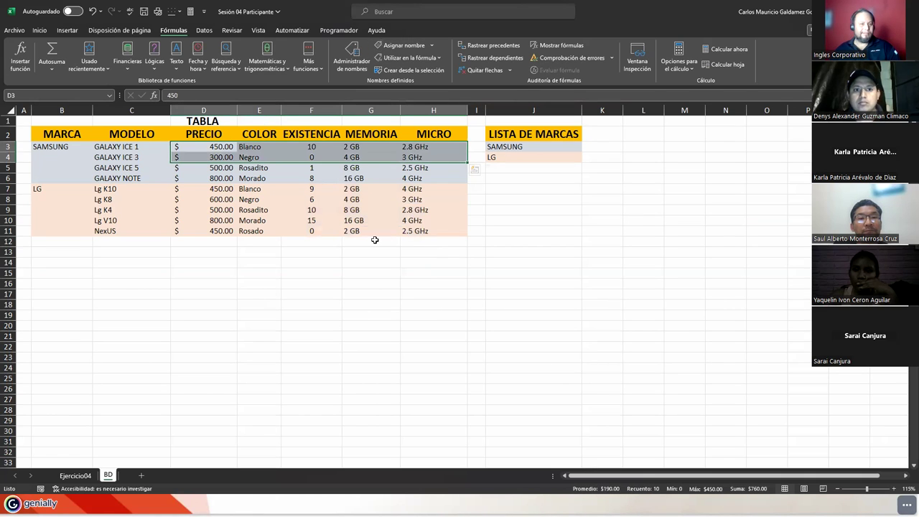
Name E5 GALAXY_ICE_5_COL and F5 GALAXY_ICE_5_EXI.
click(213, 167)
click(251, 167)
click(214, 167)
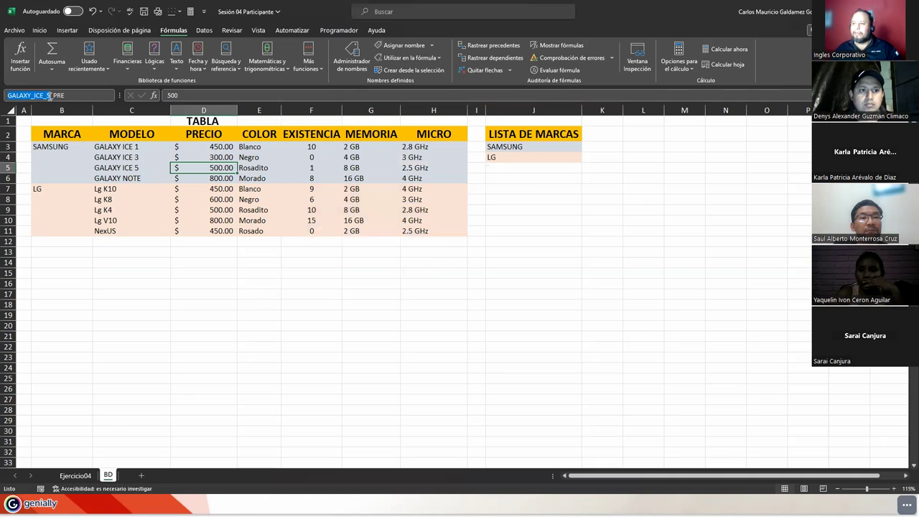
click(251, 170)
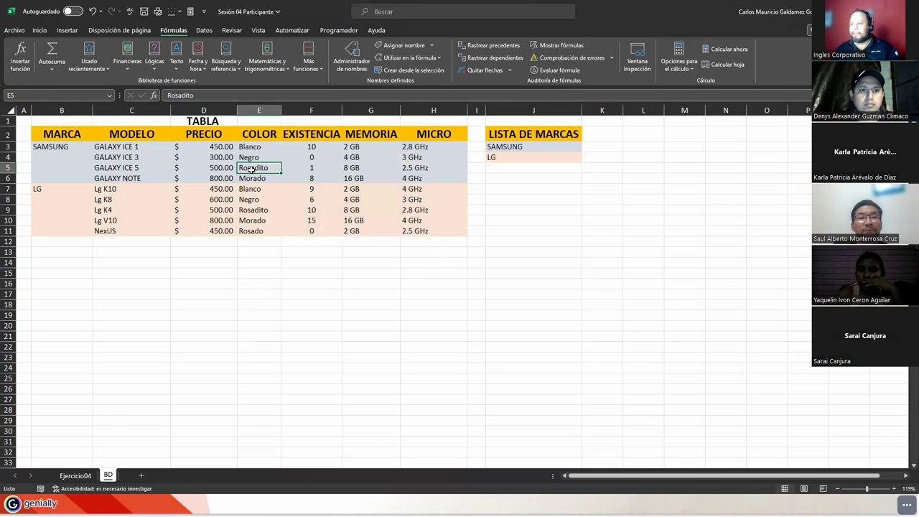
click(404, 45)
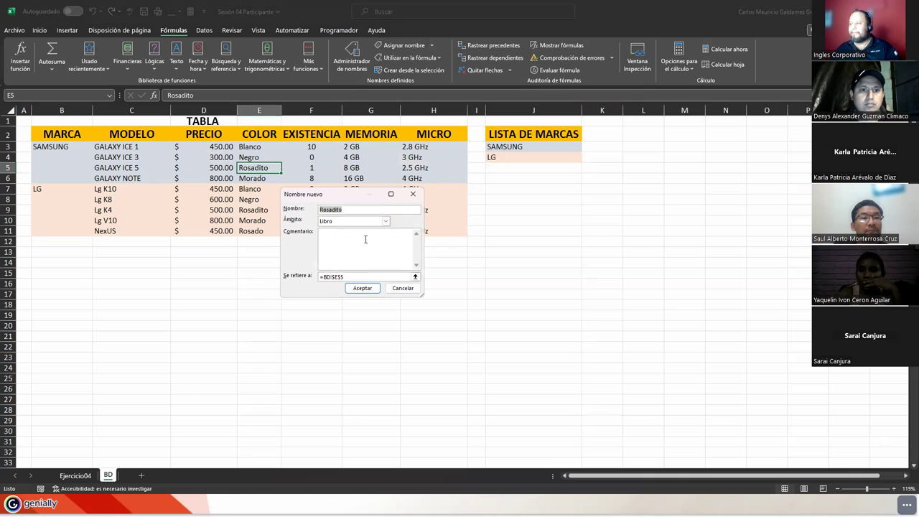
text(COL)
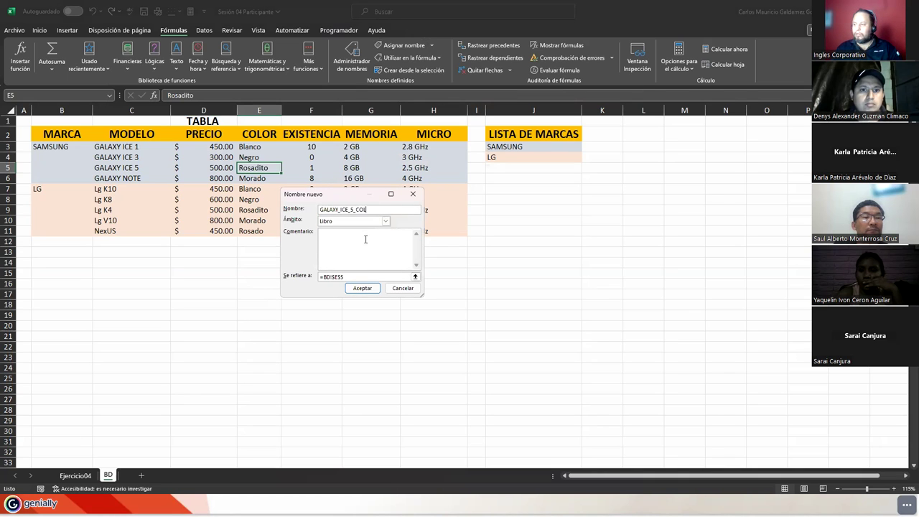
key(Return)
key(Right)
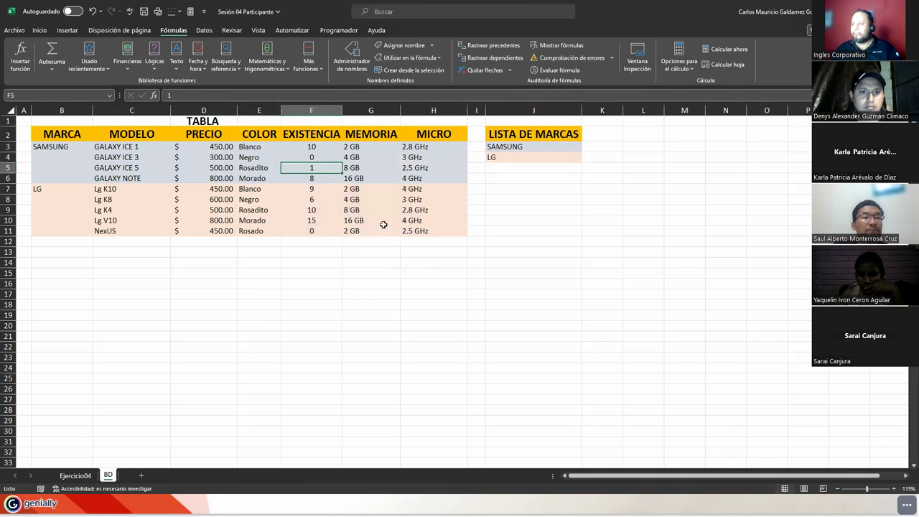
click(404, 45)
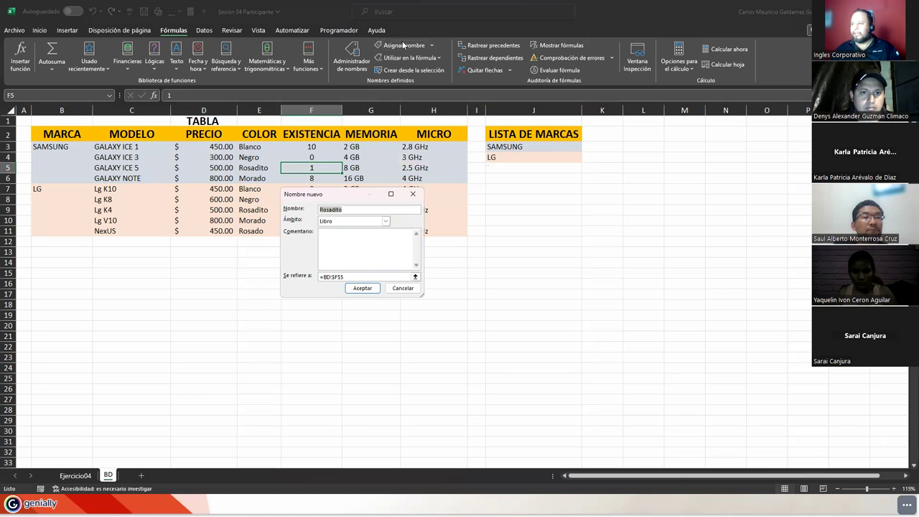
text(_EXI)
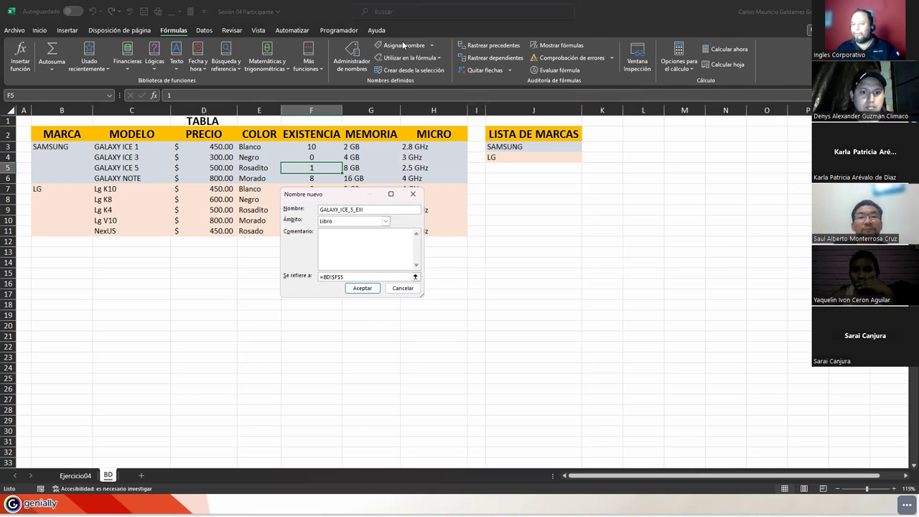
key(Return)
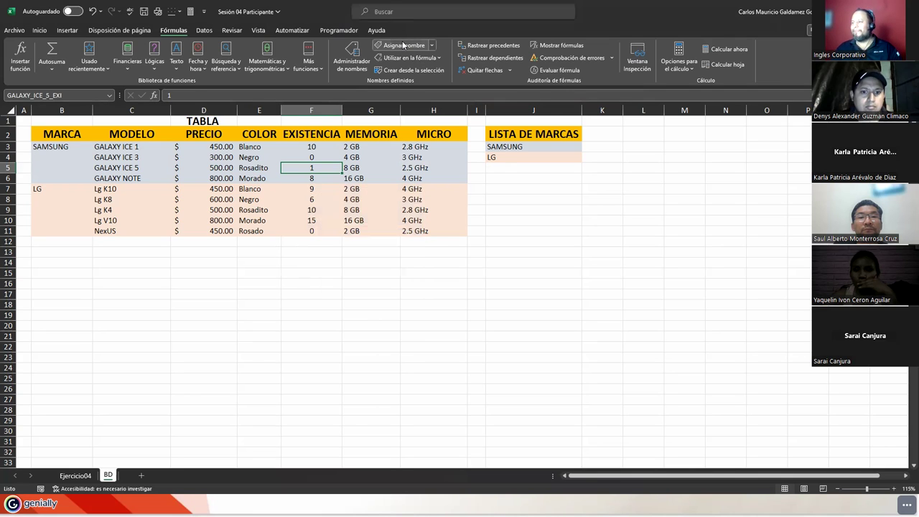
Name the 8 GB memory cell GALAXY_ICE_5_MEM and the 2.5 GHz processor cell GALAXY_ICE_5_MIC.
key(Right)
click(404, 45)
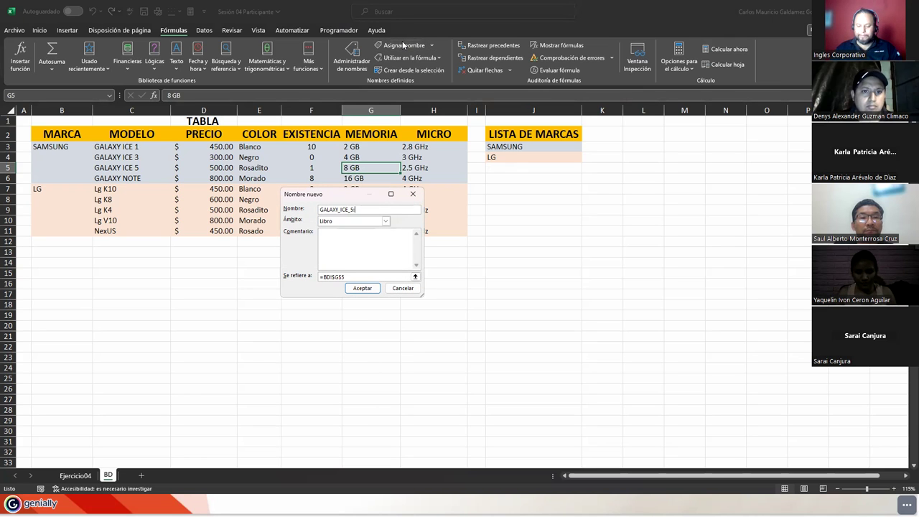
text(-MEM)
key(BackSpace)
key(BackSpace)
key(BackSpace)
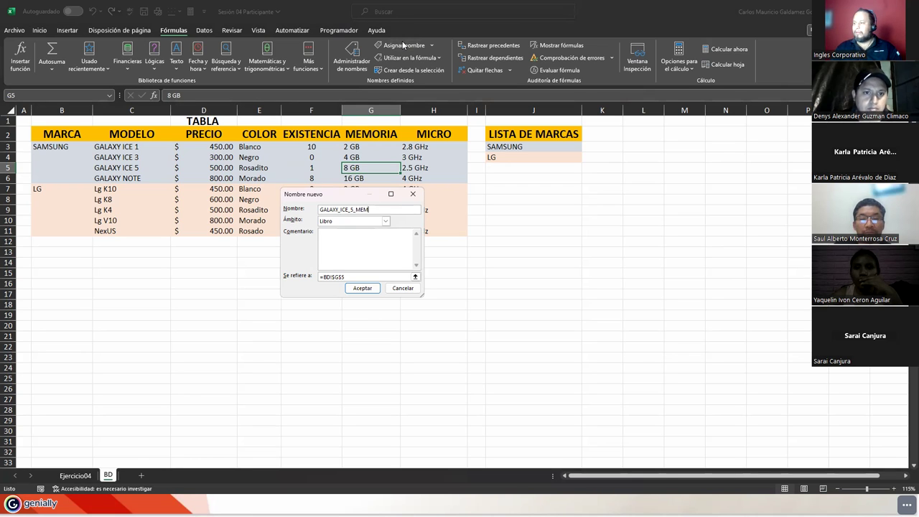
key(Return)
key(Right)
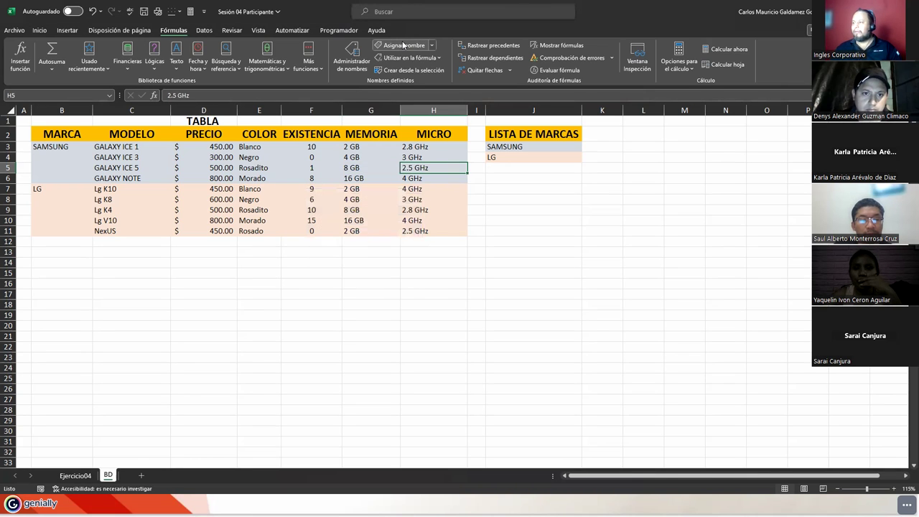
click(404, 44)
text(GALAXY_ICE_5)
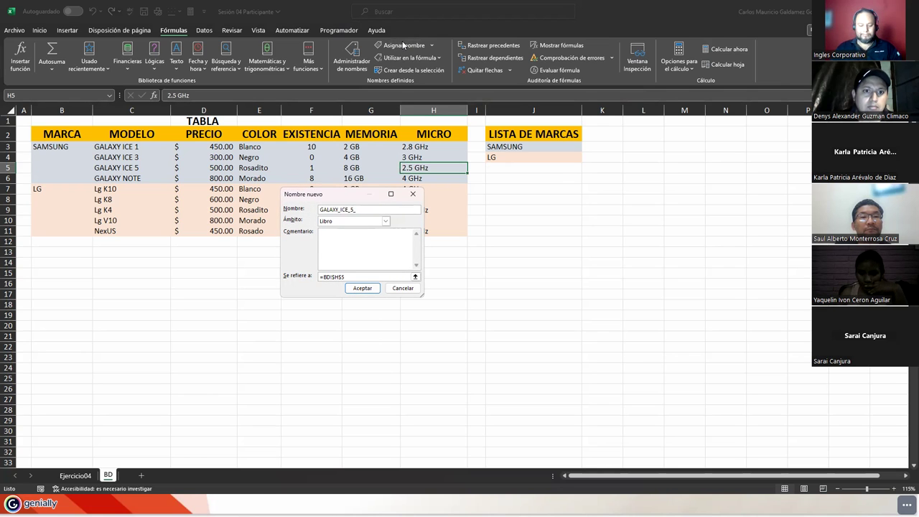
text(MIC)
key(Return)
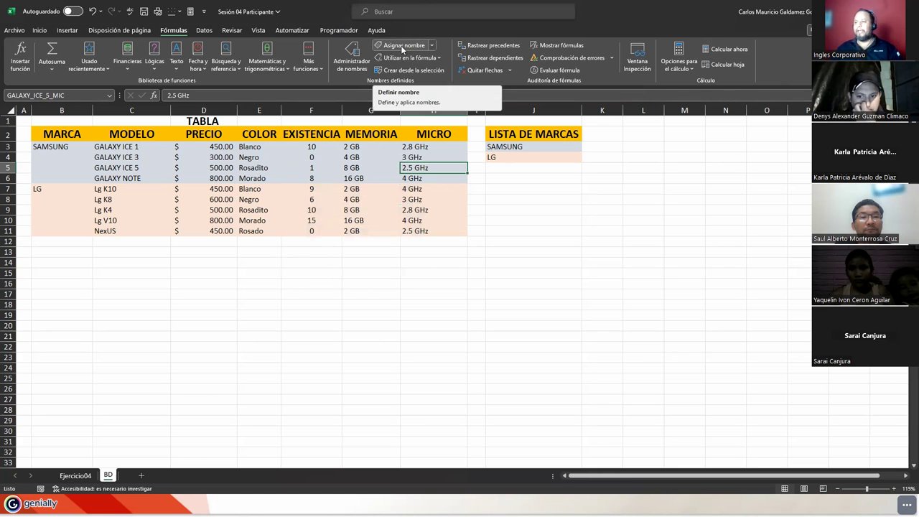
Copy the GALAXY_NOTE prefix, then name E6 GALAXY_NOTE_COL and F6 GALAXY_NOTE_EXI.
click(219, 178)
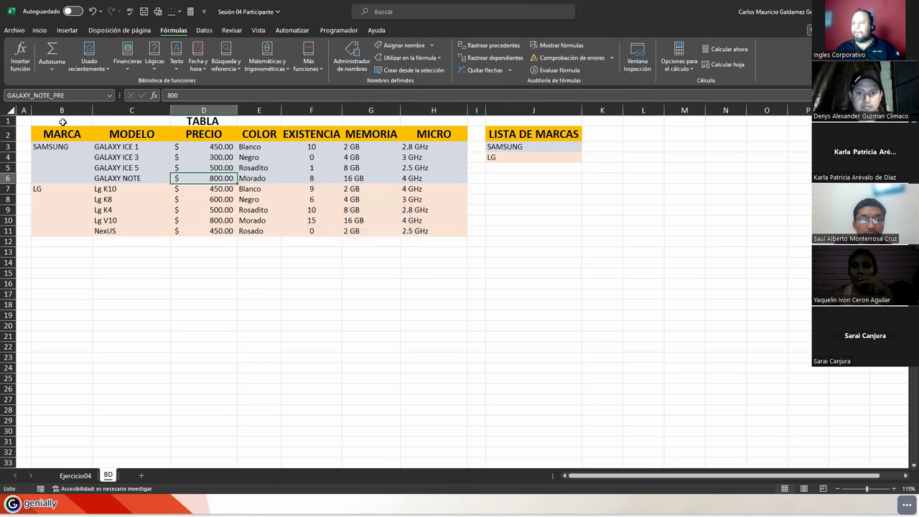
click(47, 95)
click(51, 96)
double_click(51, 96)
click(266, 179)
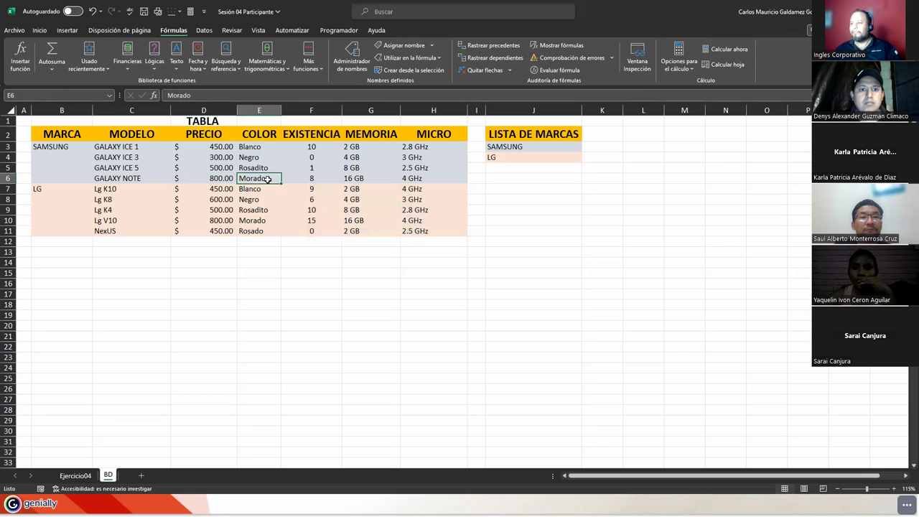
click(385, 46)
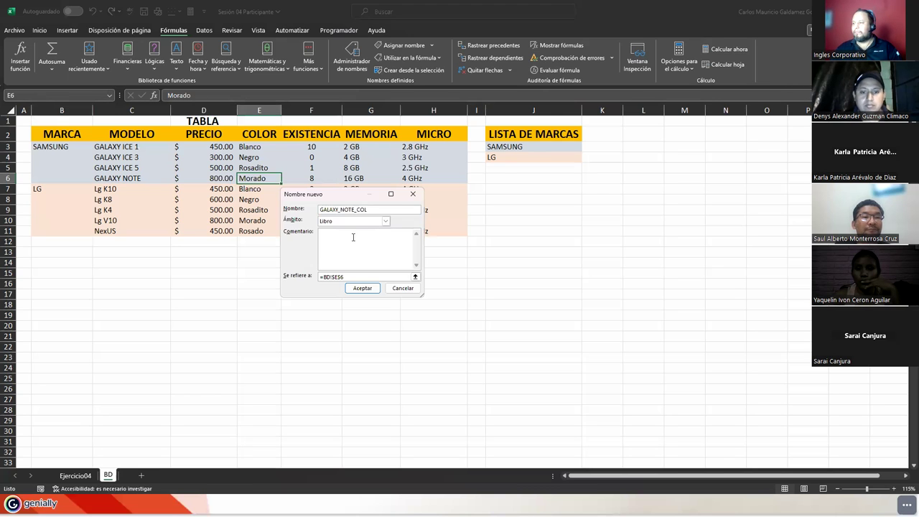
key(Return)
key(Right)
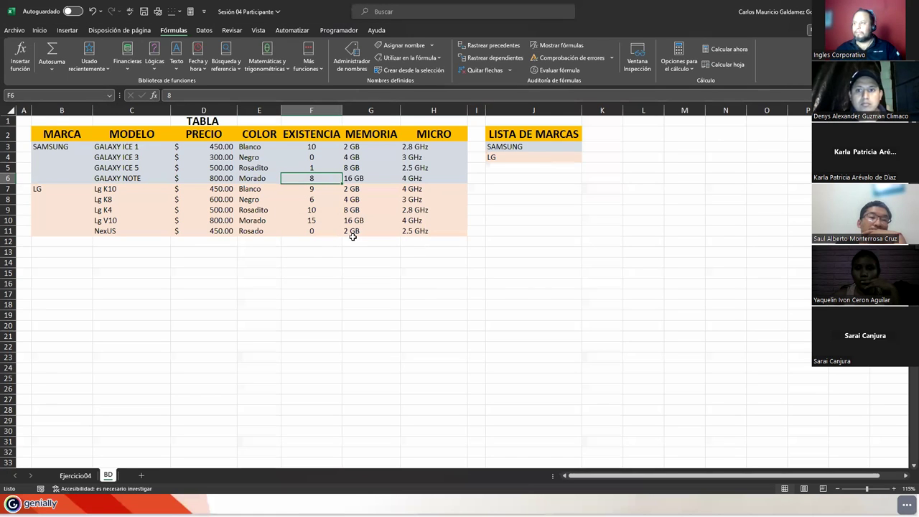
click(399, 45)
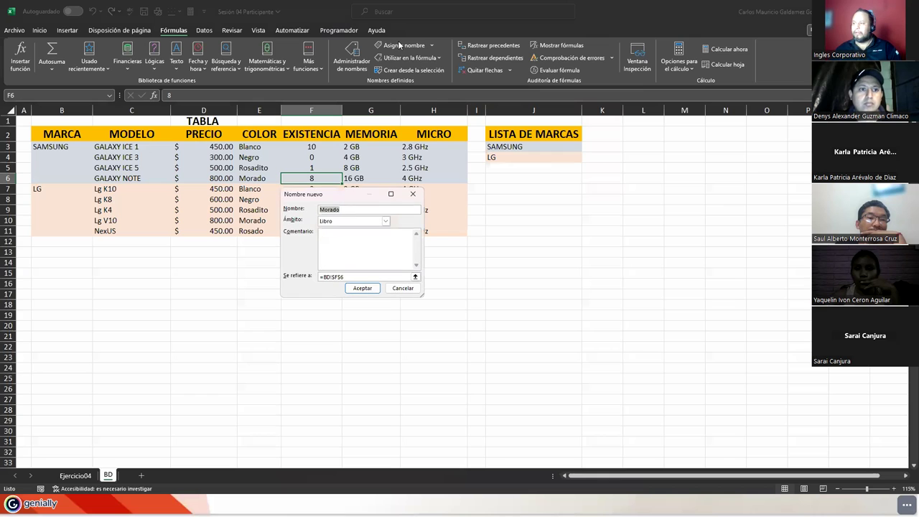
text(GALAXY_NOTE_EXI)
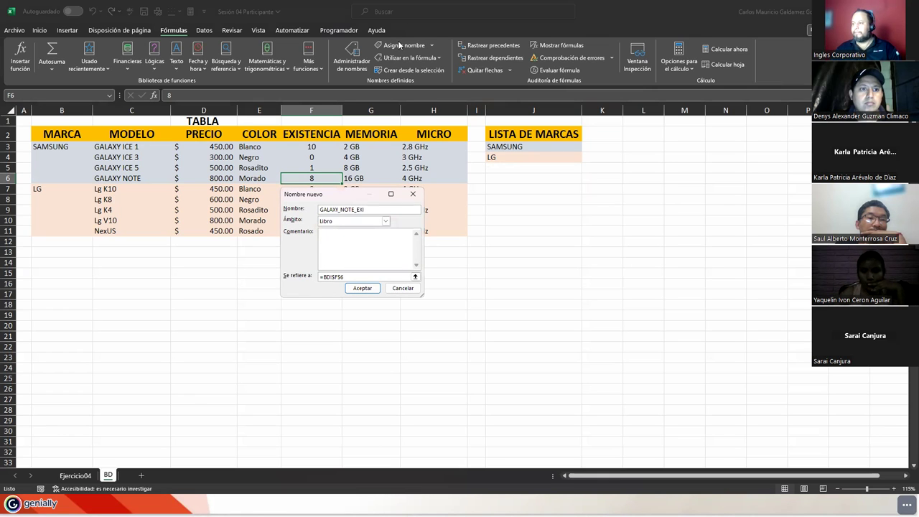
key(Return)
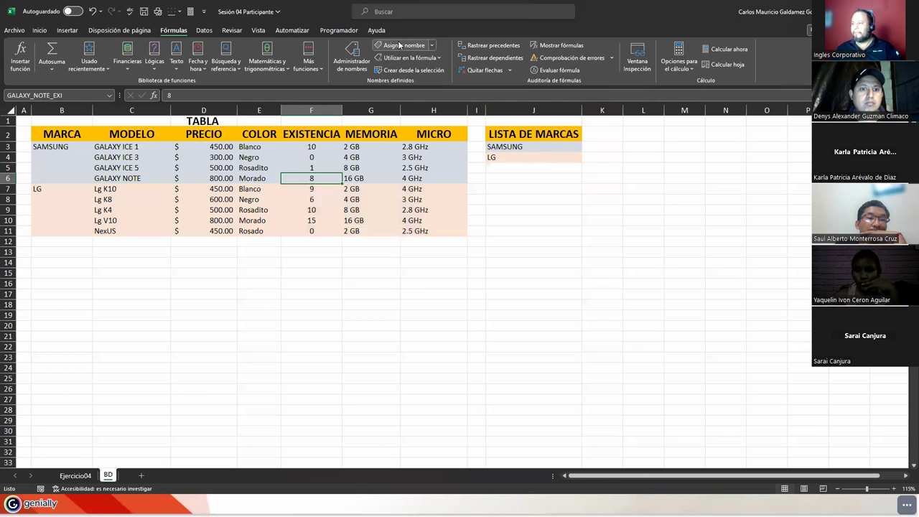
Name the 16 GB memory cell GALAXY_NOTE_MEM and the 4 GHz processor cell GALAXY_NOTE_MIC.
key(Right)
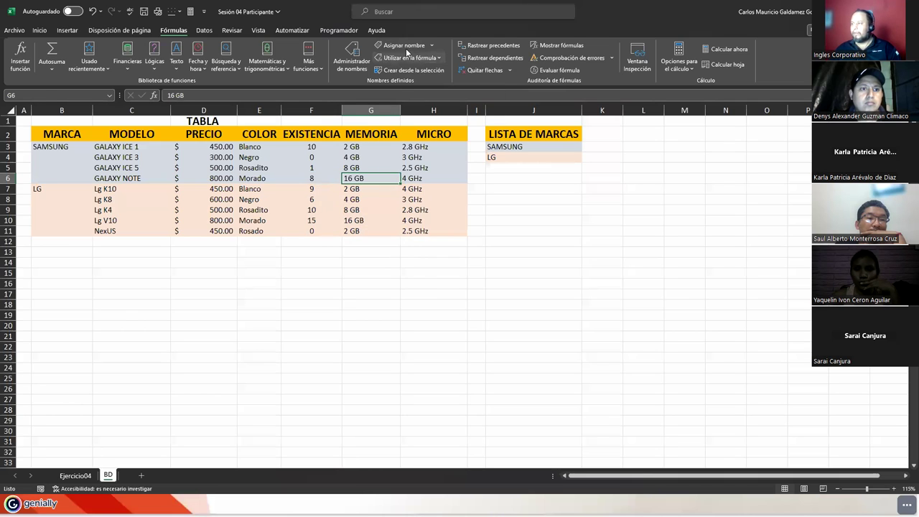
click(395, 45)
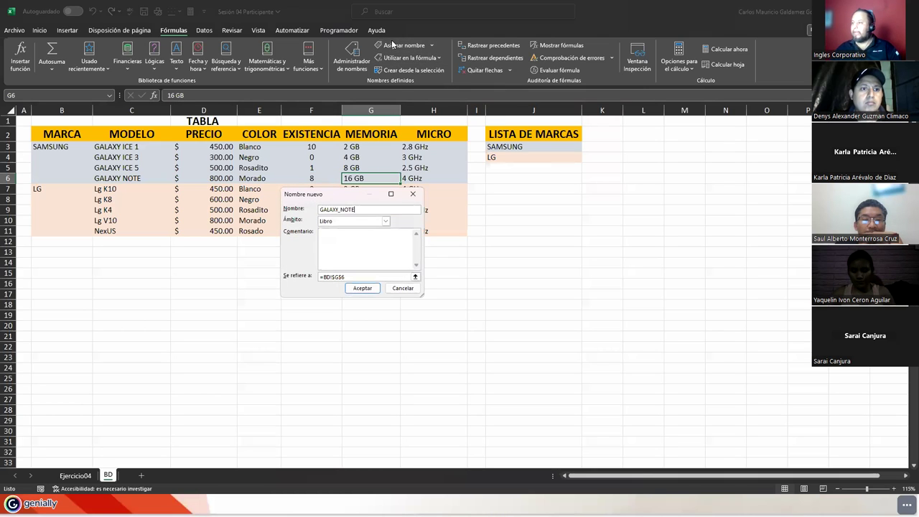
text(_MEM)
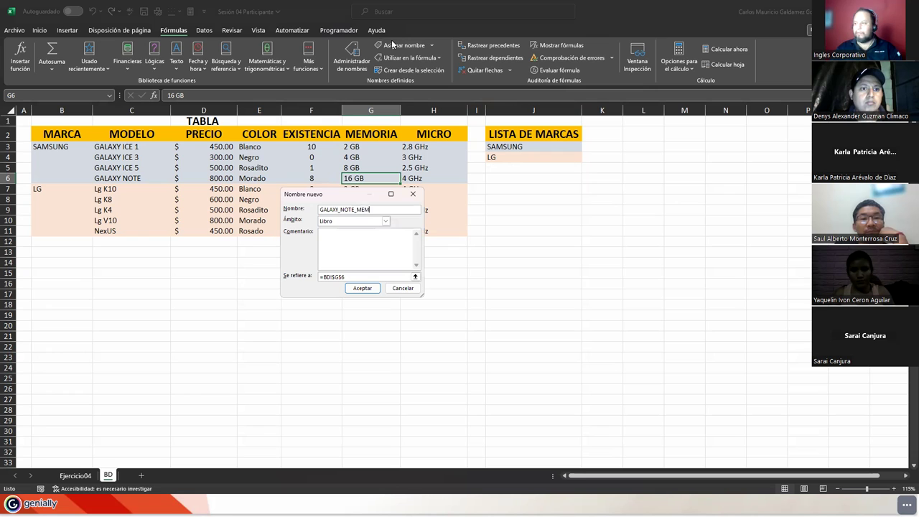
key(Return)
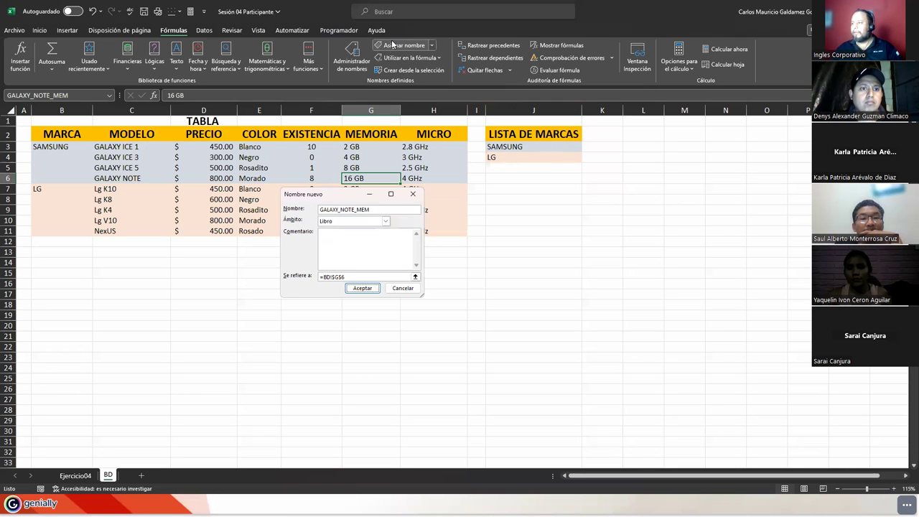
key(Right)
click(393, 45)
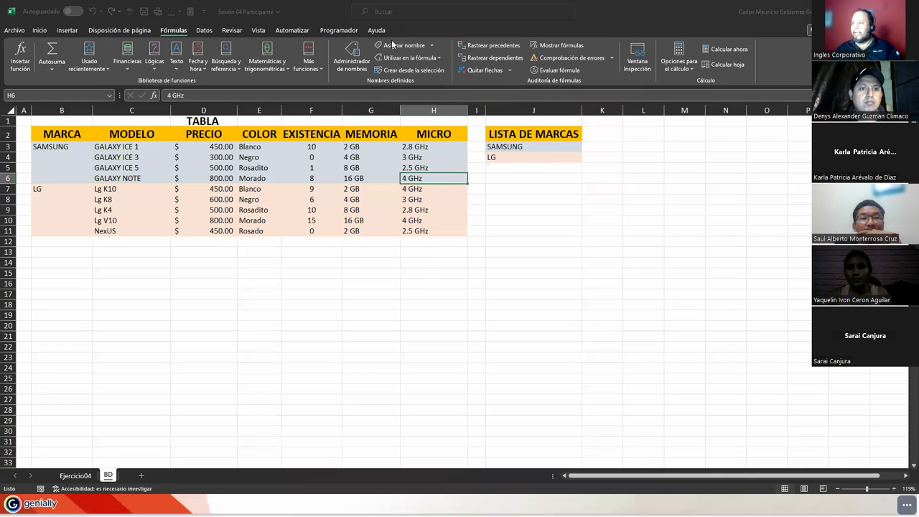
text(GALAXY_NOTE_)
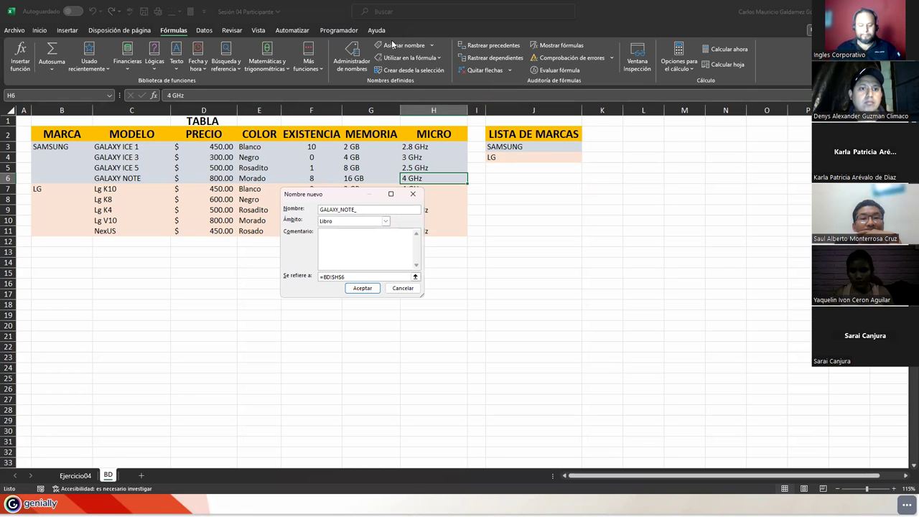
key(Return)
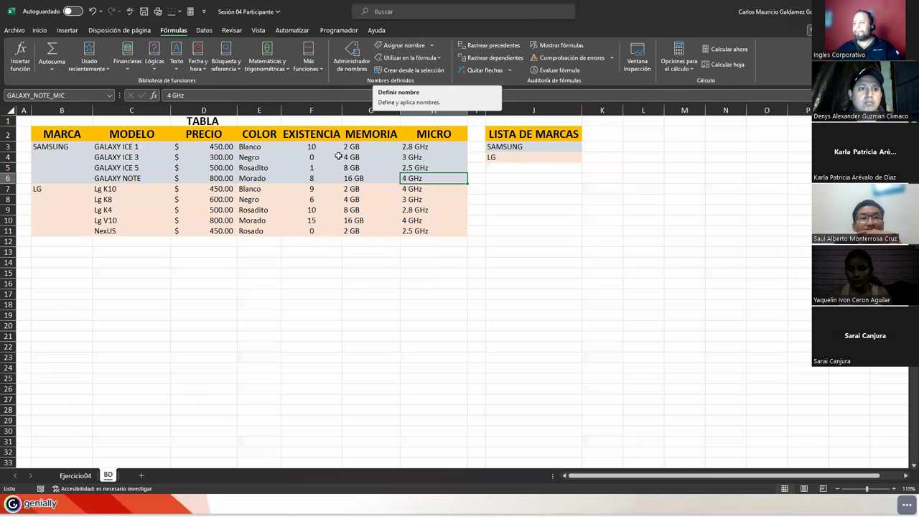
click(325, 258)
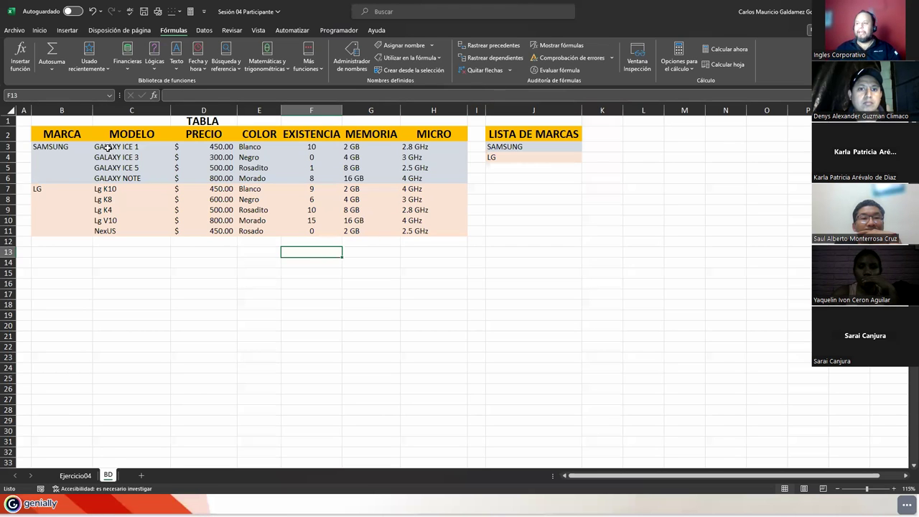
drag(106, 146, 430, 178)
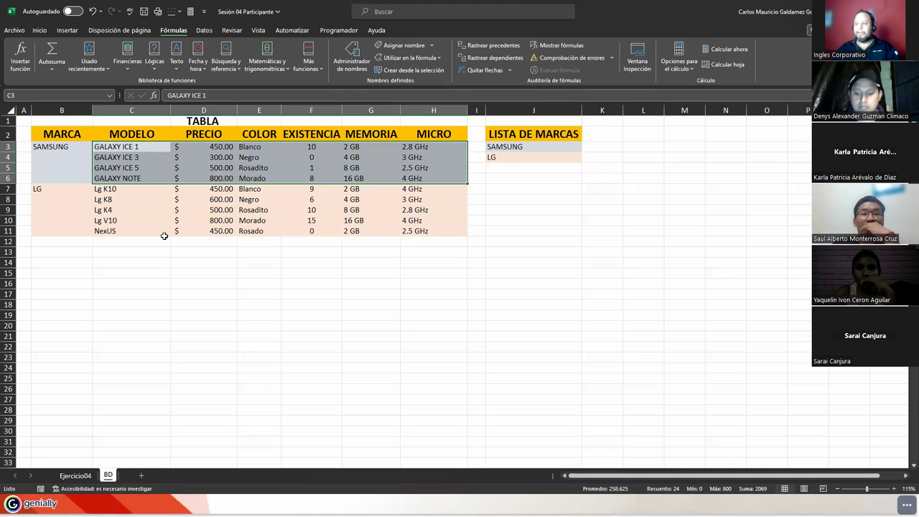
click(212, 220)
click(199, 148)
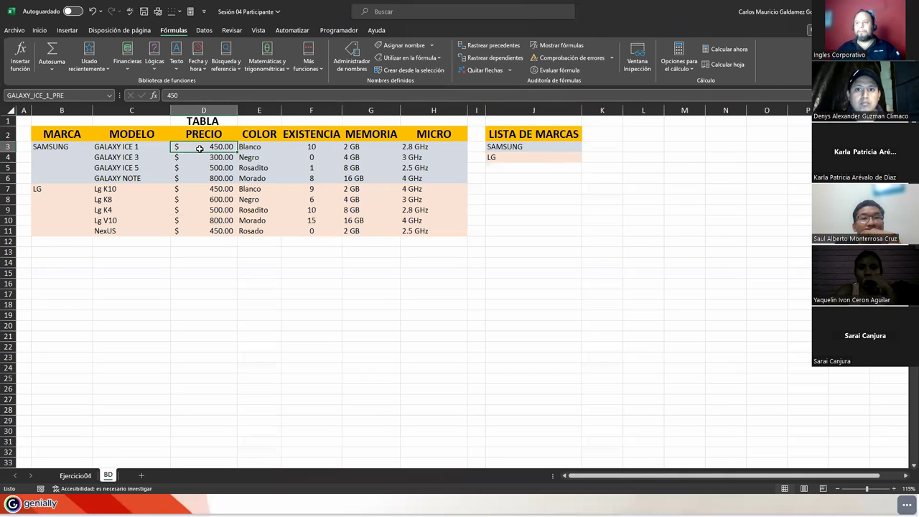
key(Down)
key(Down)
key(Down)
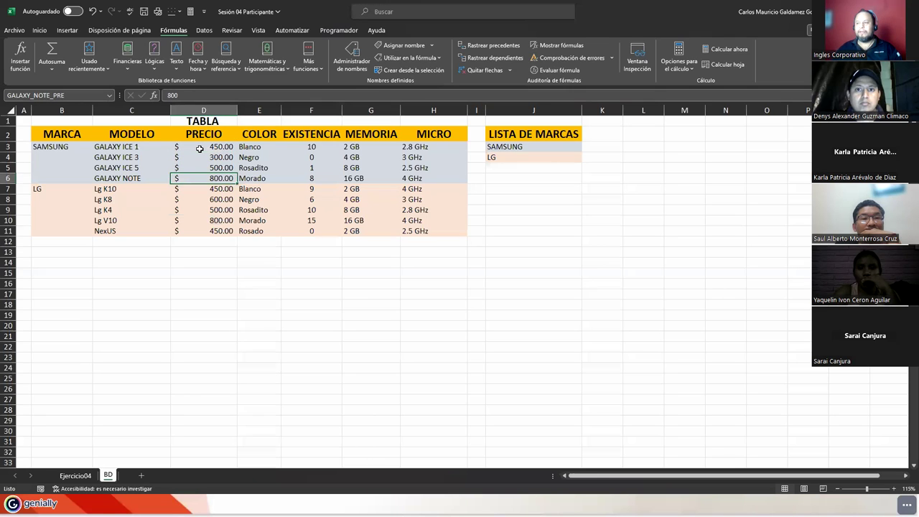
key(Down)
key(Down)
key(Down)
key(Down)
key(Down)
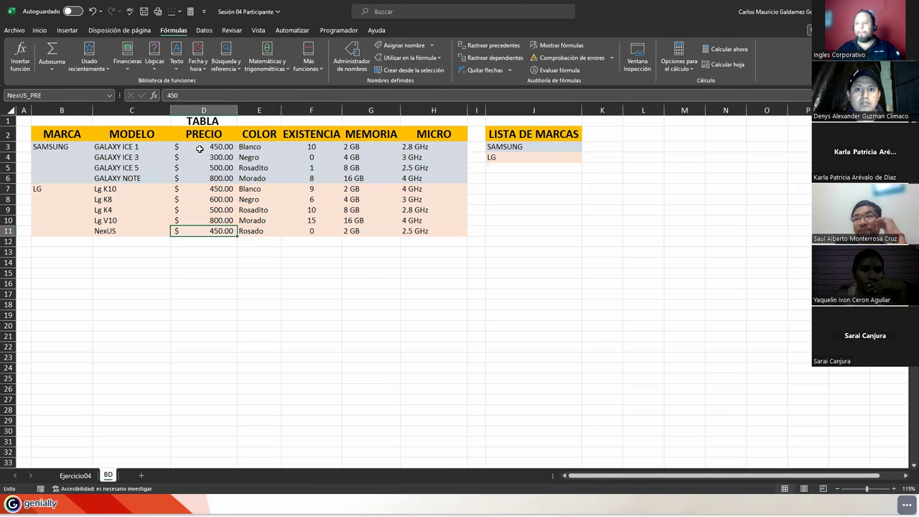
key(Right)
key(Up)
key(Up)
key(Up)
key(Up)
key(Up)
key(Up)
key(Up)
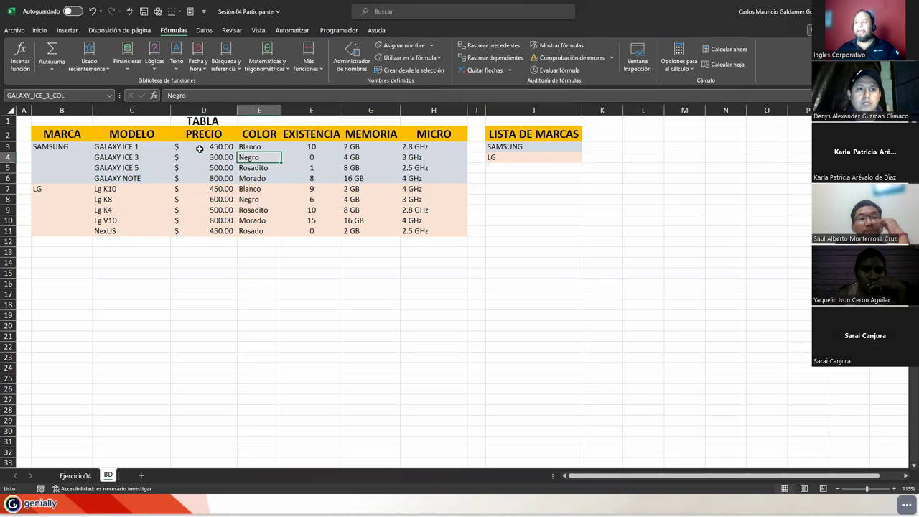
key(Up)
key(Down)
key(Down)
key(Down)
key(Down)
key(Down)
key(Up)
key(Down)
key(Down)
key(Down)
key(Down)
key(Right)
key(Up)
key(Up)
key(Up)
key(Up)
key(Up)
key(Up)
key(Up)
key(Up)
key(Up)
key(Down)
key(Down)
key(Down)
key(Down)
key(Right)
key(Up)
key(Up)
key(Up)
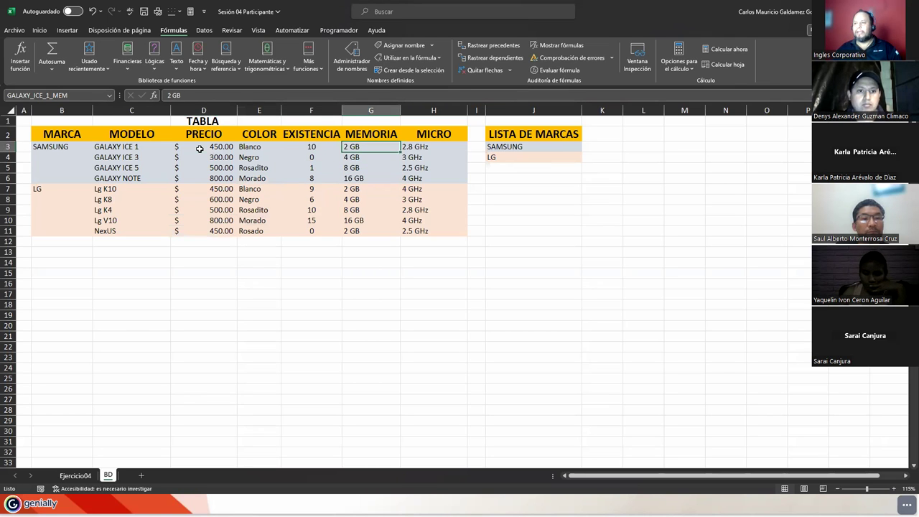
key(Right)
key(Down)
key(Down)
key(Down)
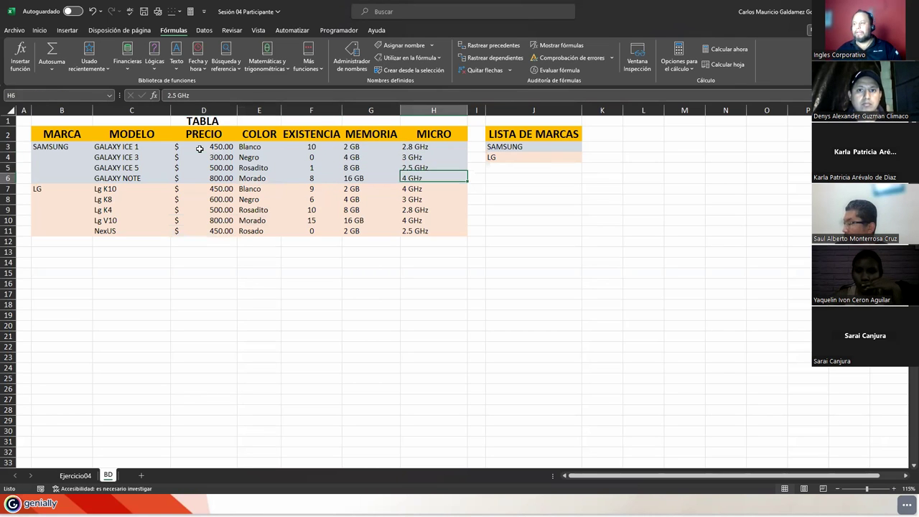
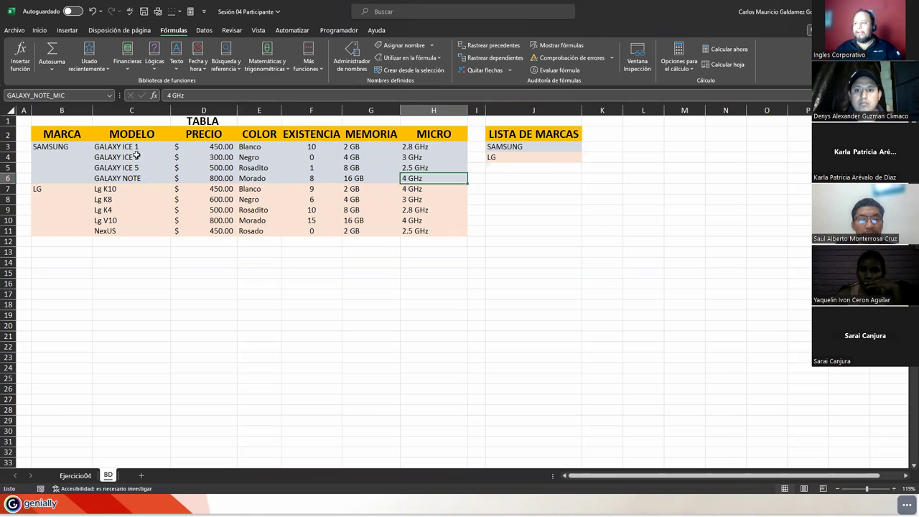
Look over the Samsung data C3:H6, the LG data C7:H11 and the LG prices D7:D11.
drag(109, 148, 443, 177)
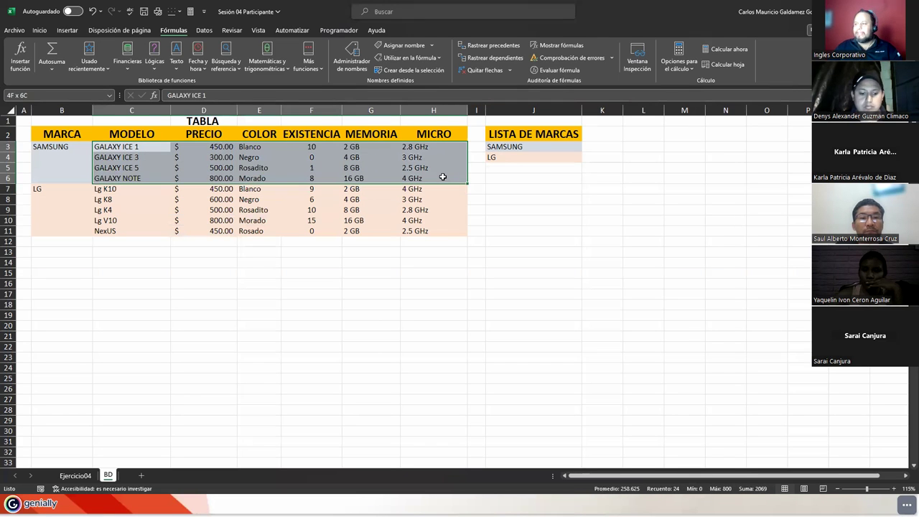
drag(123, 191, 424, 231)
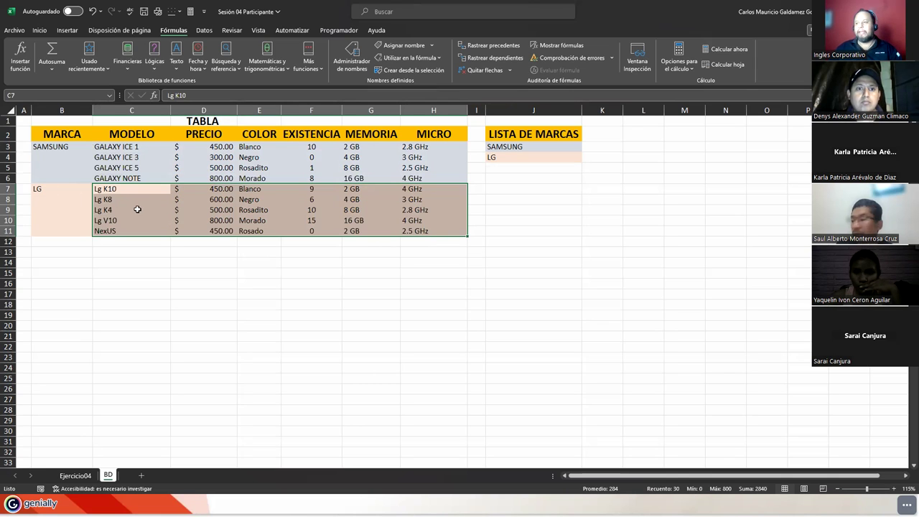
click(162, 209)
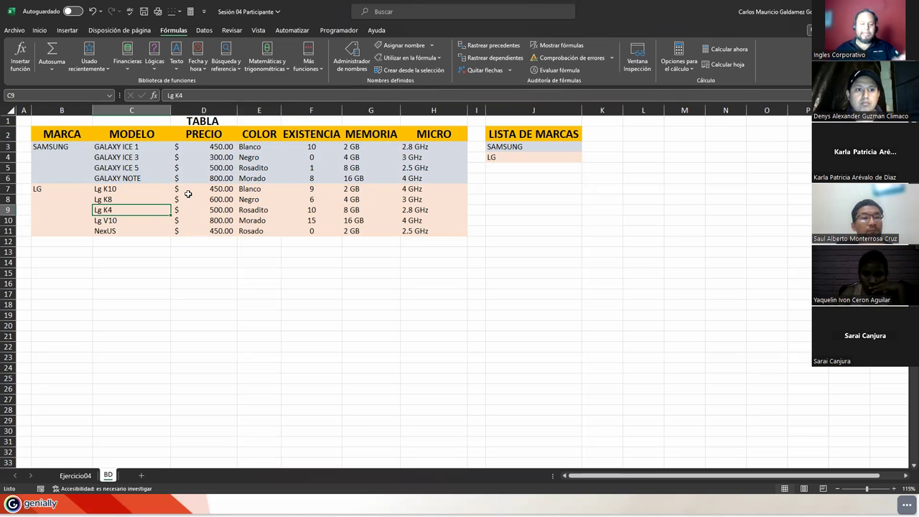
click(124, 191)
drag(192, 189, 196, 230)
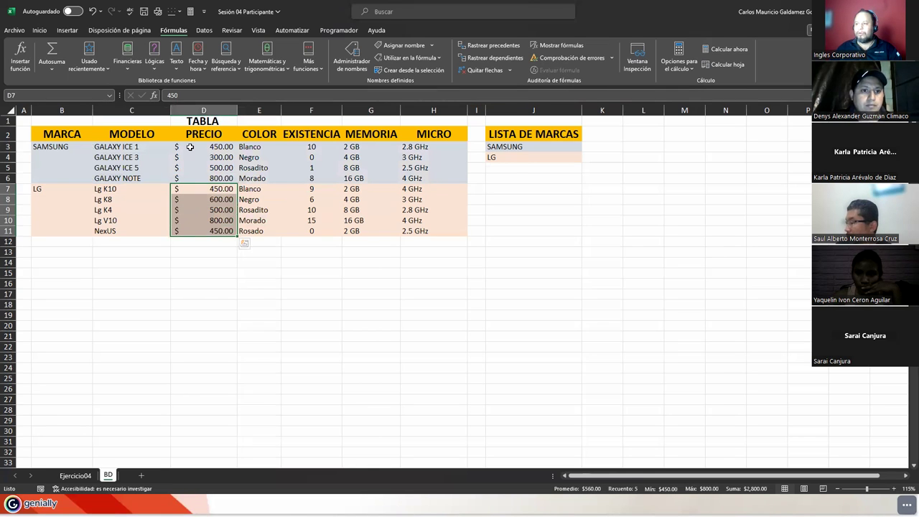
Define the name PRECIO for the whole price range D3:D11.
drag(191, 147, 199, 239)
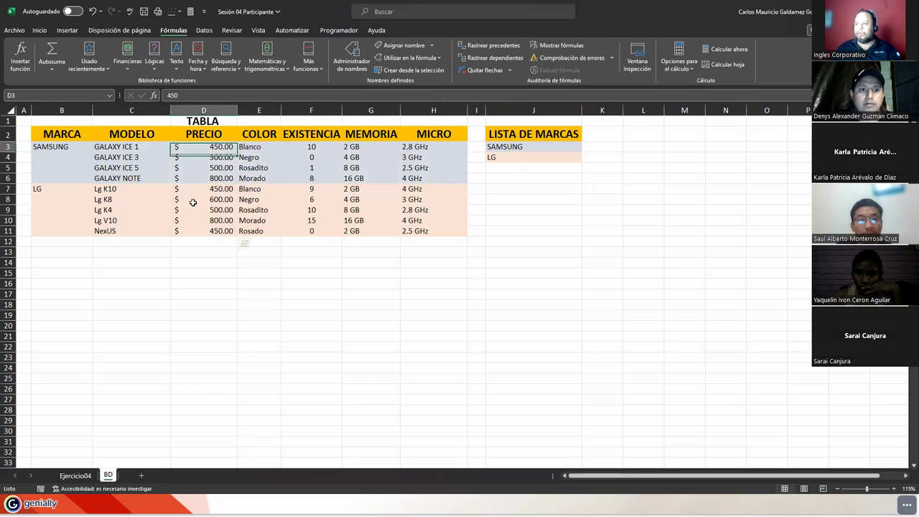
click(404, 45)
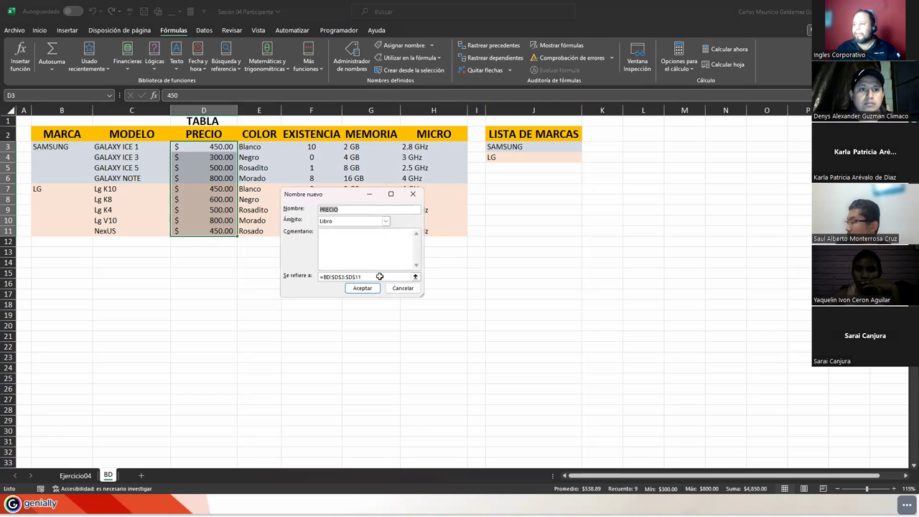
click(362, 288)
drag(194, 146, 200, 148)
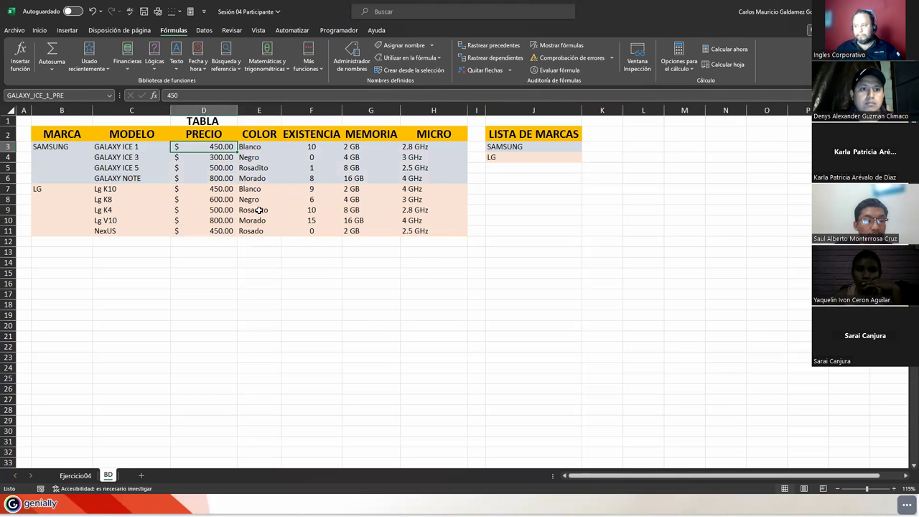
Reuse the Lg_K10 prefix from D7's name to name the color cell E7 Lg_K10_COL.
click(256, 189)
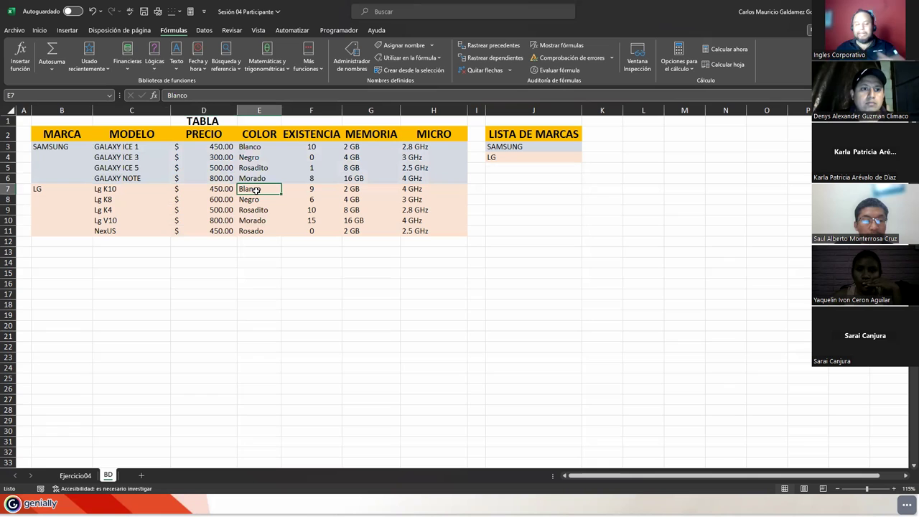
click(210, 188)
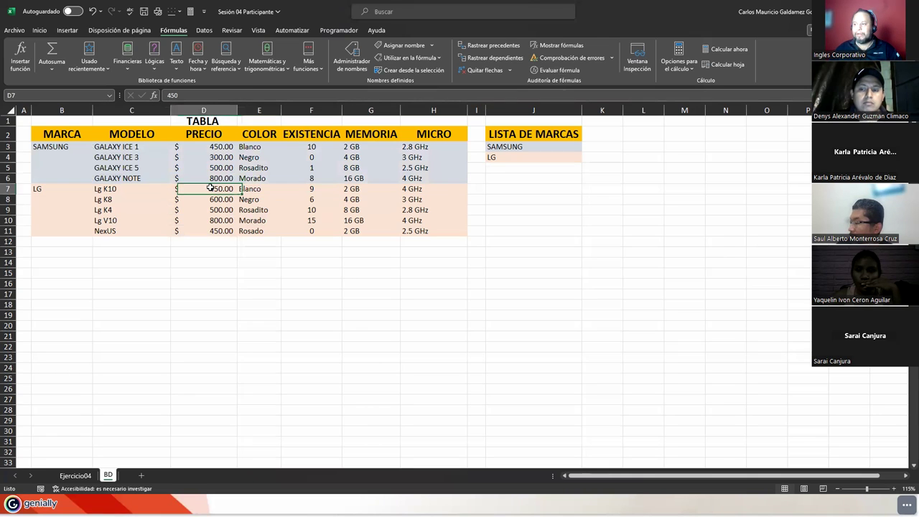
click(27, 94)
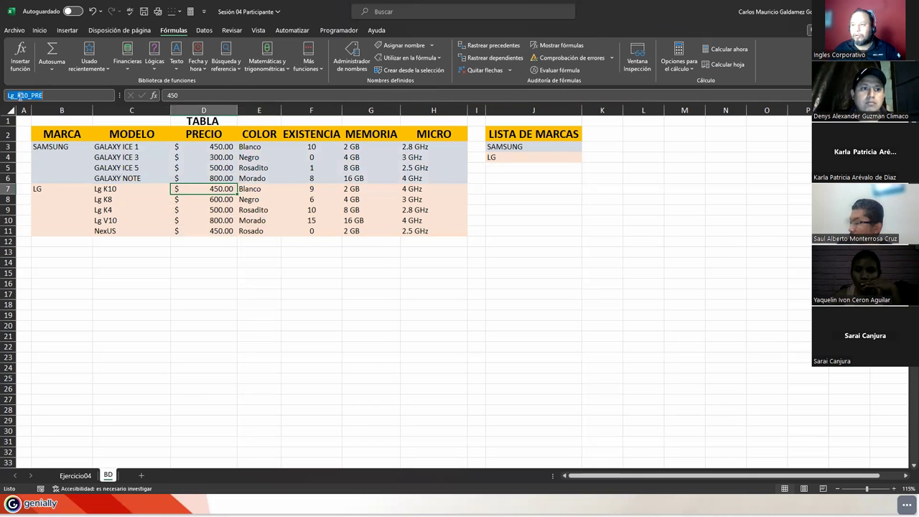
click(10, 94)
drag(8, 95, 29, 94)
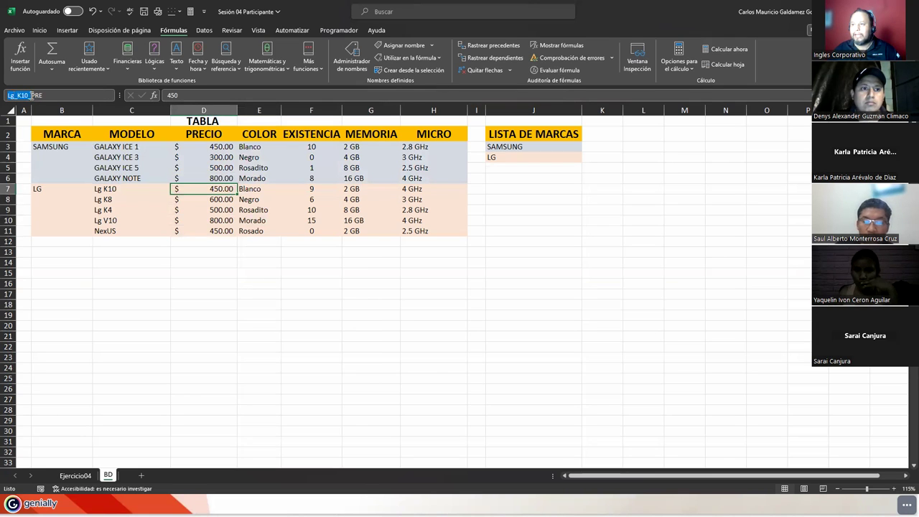
click(251, 189)
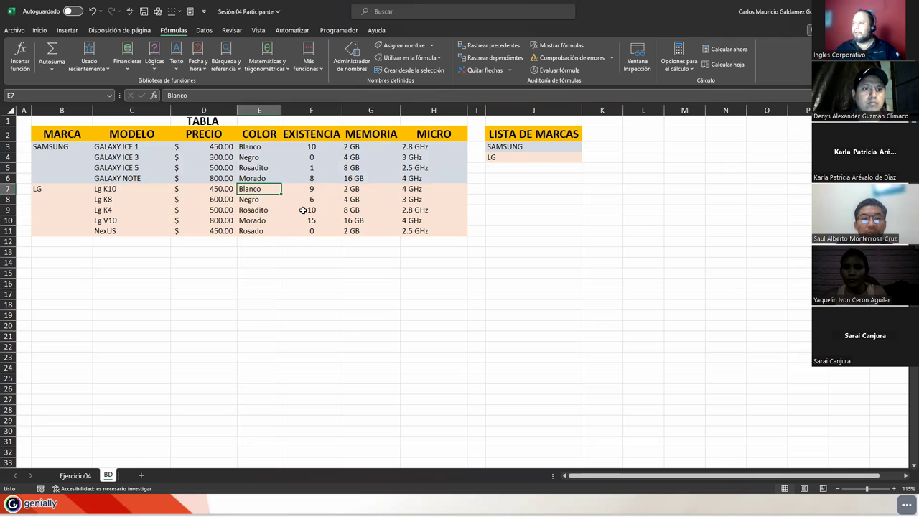
click(403, 47)
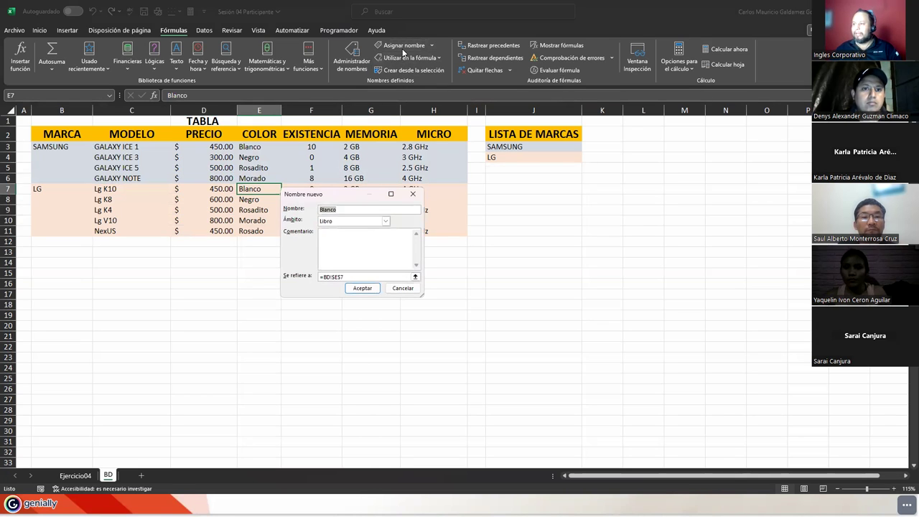
text(Lg_K10_COL)
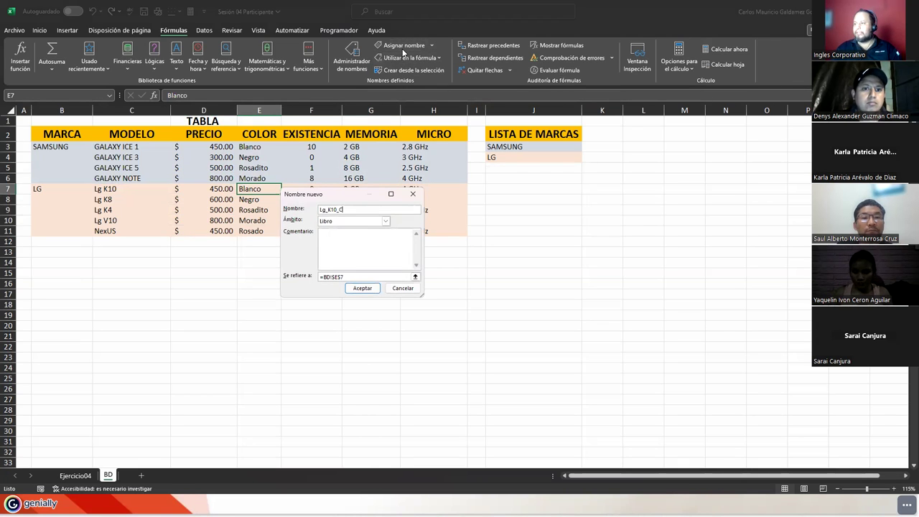
key(Tab)
key(Return)
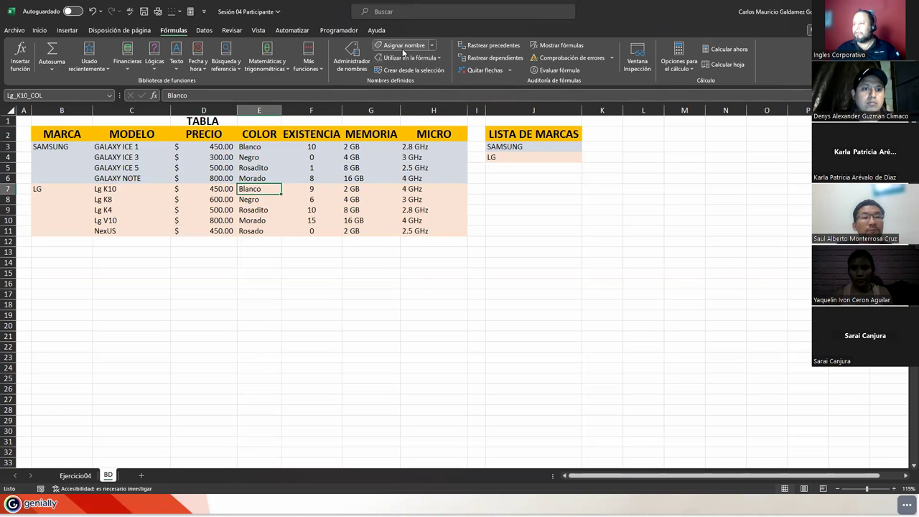
Name the stock cell F7 Lg_K10_EXI and the memory cell G7 Lg_K10_MEM.
key(Right)
click(403, 47)
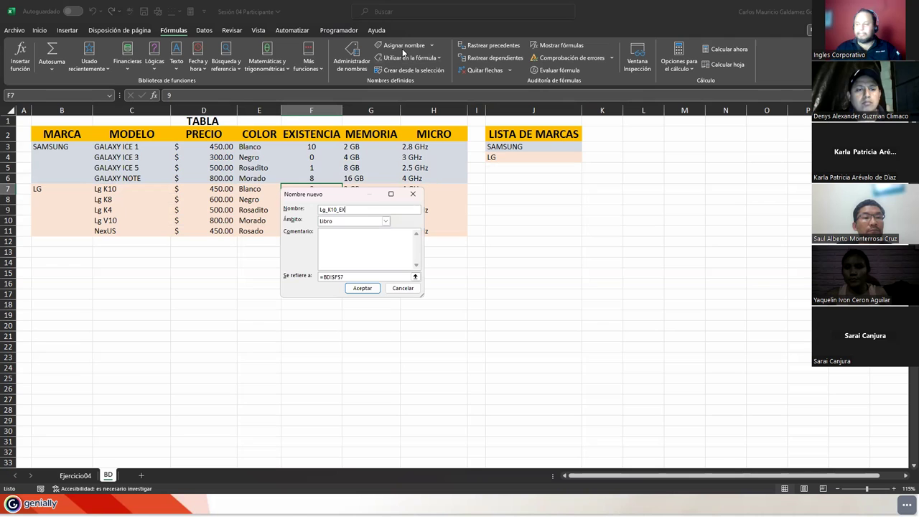
key(Return)
key(Right)
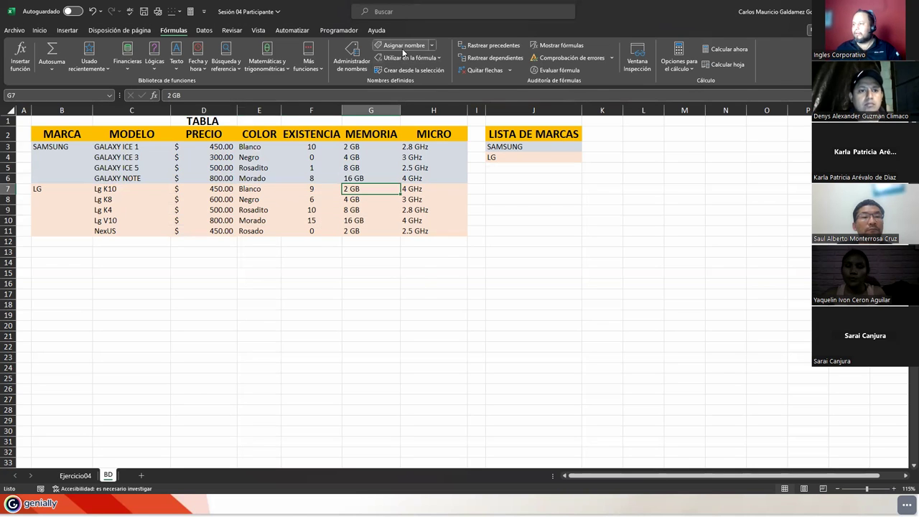
click(403, 48)
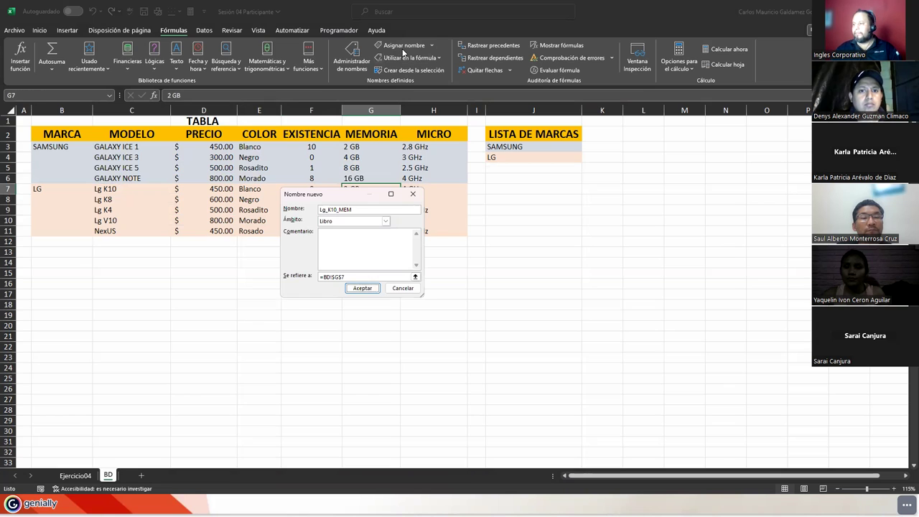
key(Return)
Name the micro cell H7 Lg_K10_MIC, then take the Lg_K8 prefix from D8's name.
key(Right)
click(403, 48)
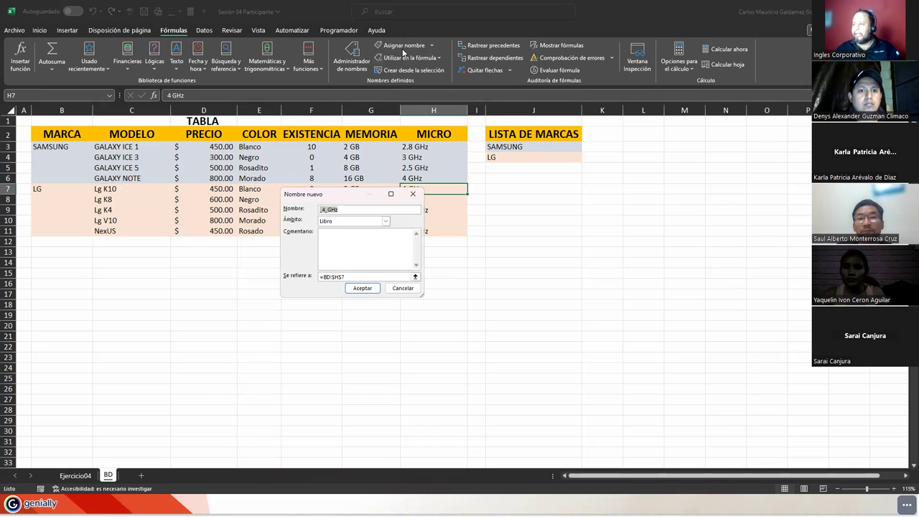
text(Lg_K10_MIC)
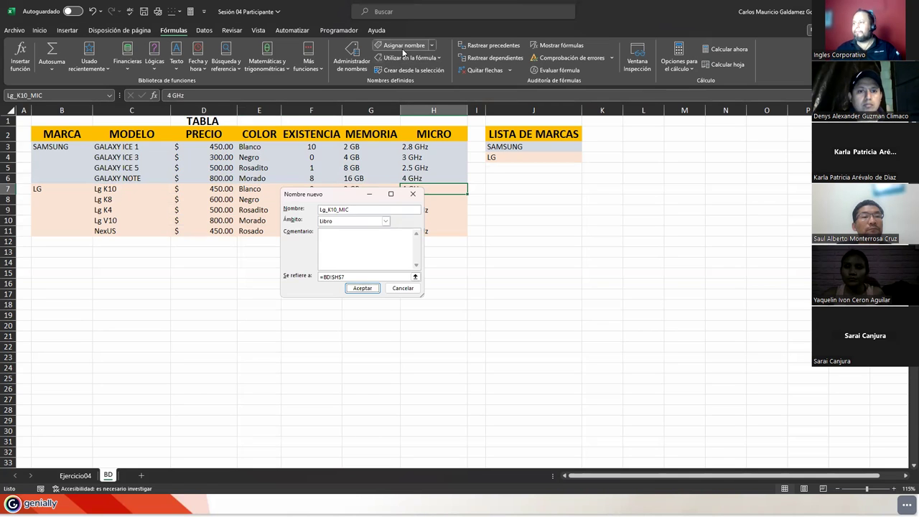
key(Return)
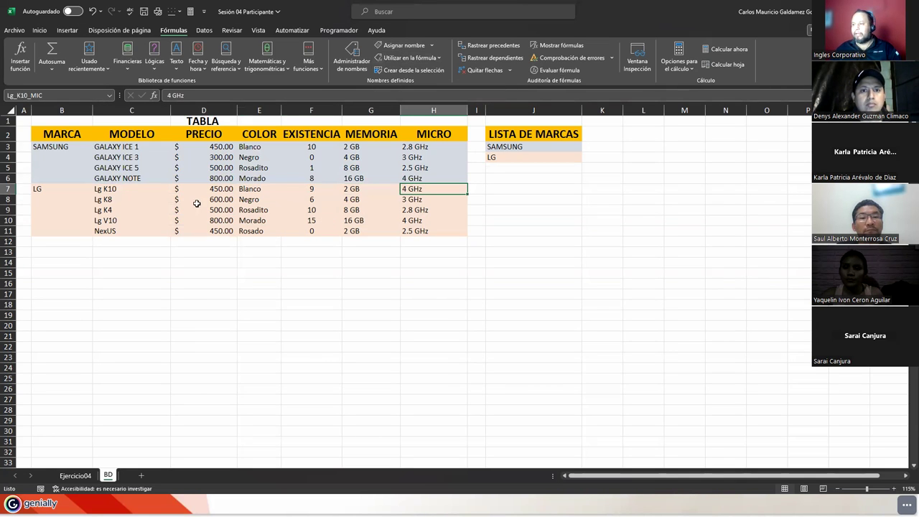
click(196, 200)
click(28, 95)
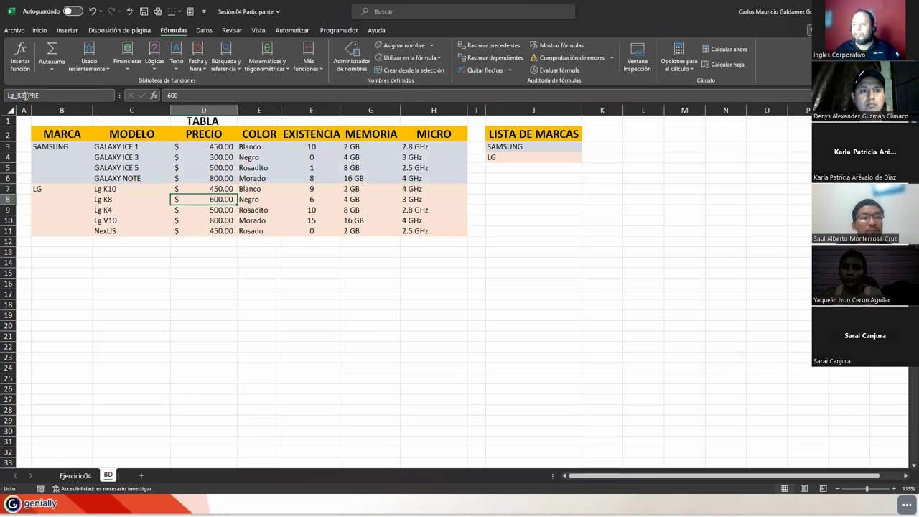
Name the Lg K8 color cell E8 Lg_K8_COL and stock cell F8 Lg_K8_EXI.
click(243, 199)
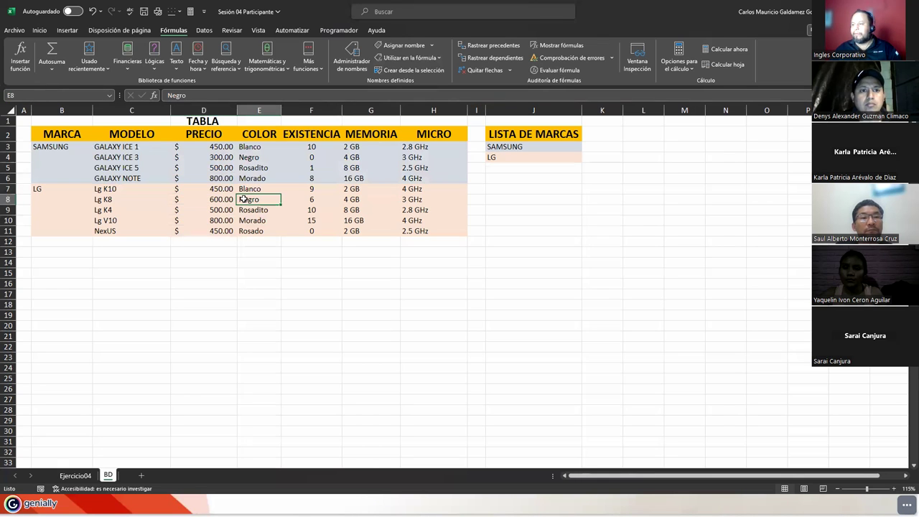
click(396, 47)
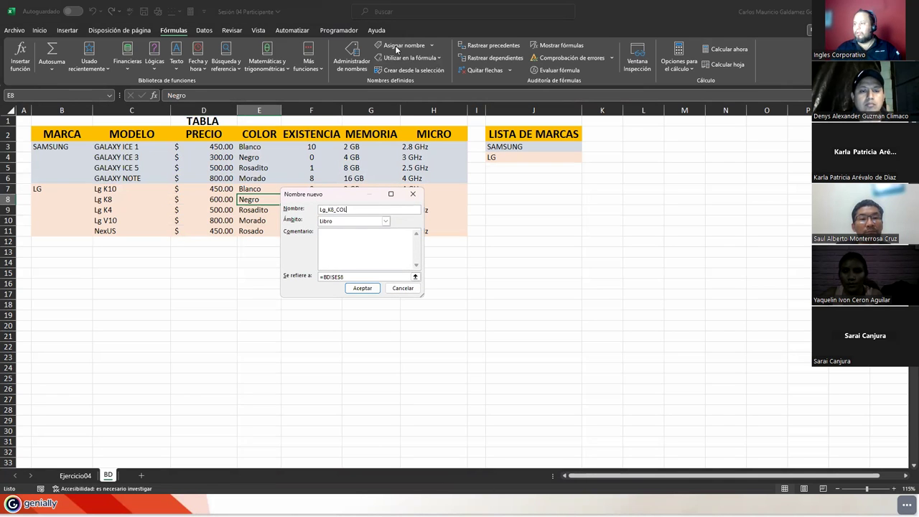
key(Tab)
key(Return)
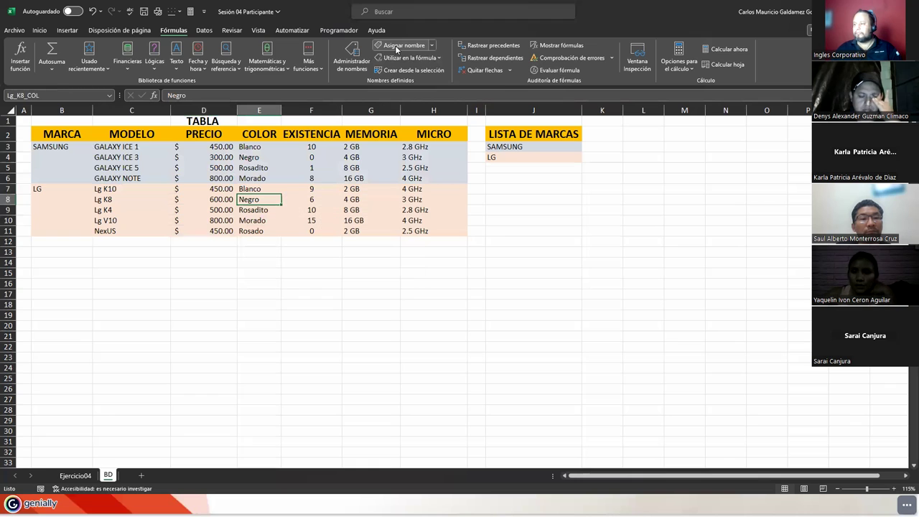
key(Right)
click(397, 47)
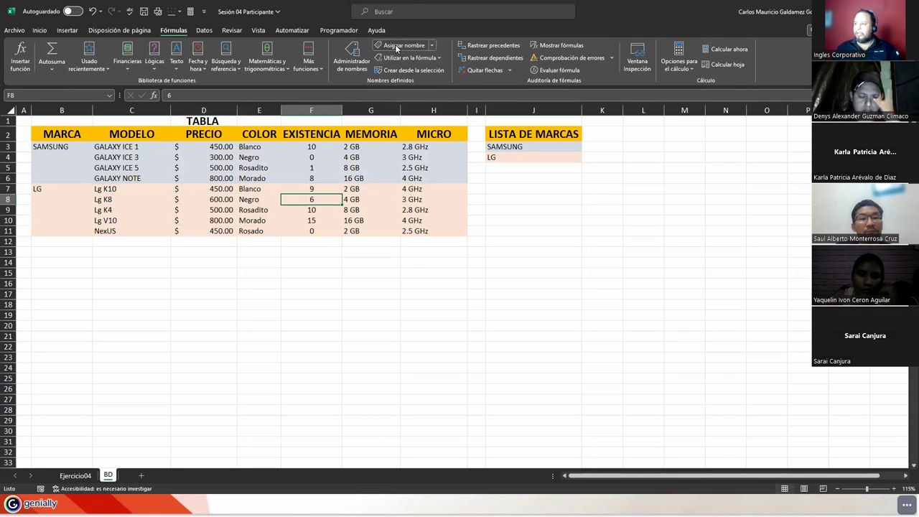
text(Lg_K8_EXI)
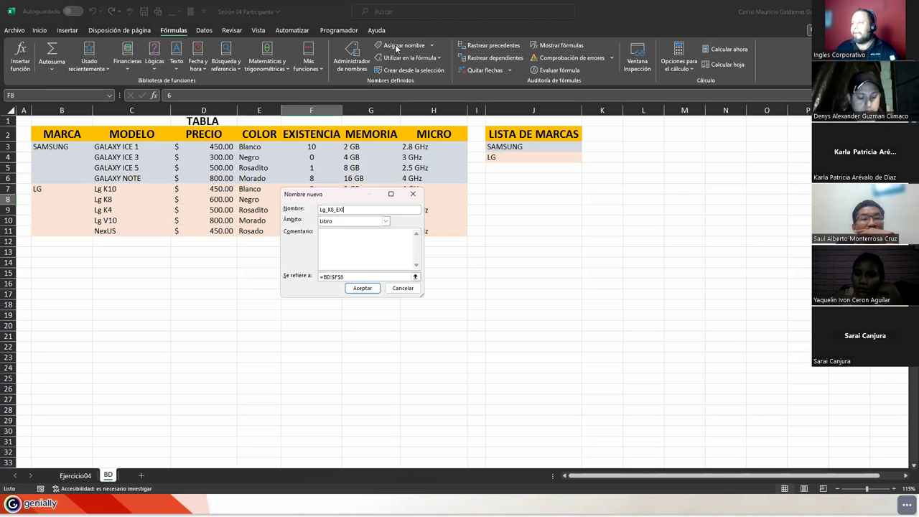
key(Return)
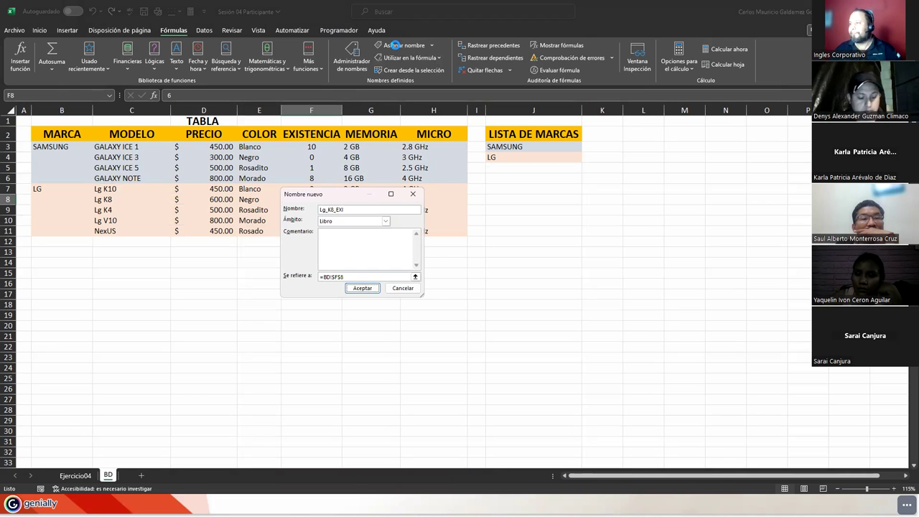
Name G8 Lg_K8_MEM and H8 Lg_K8_MIC, then check D9's name in the Name Box.
key(Right)
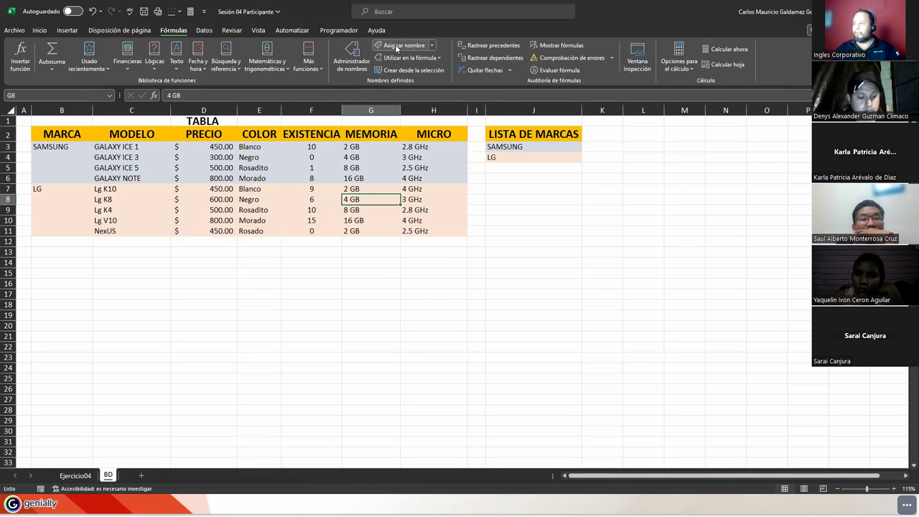
click(397, 47)
text(Lg_K8)
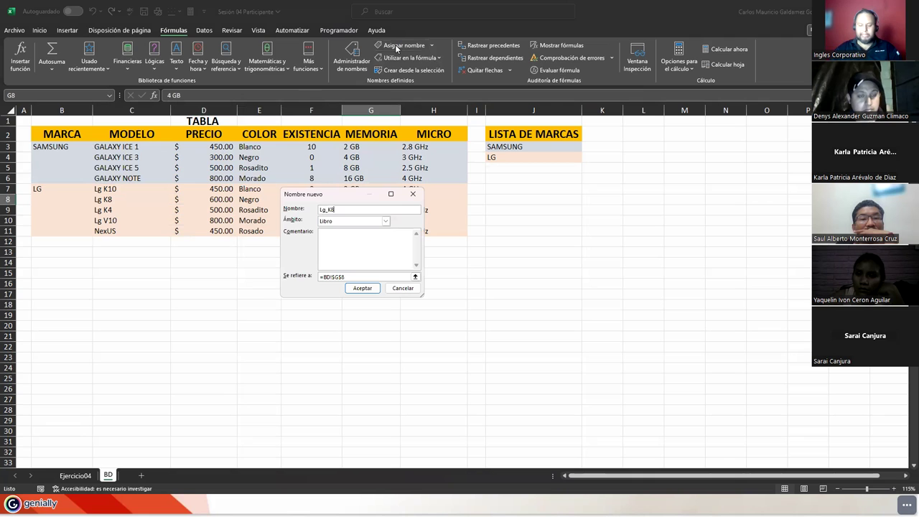
text(_MEM)
key(Return)
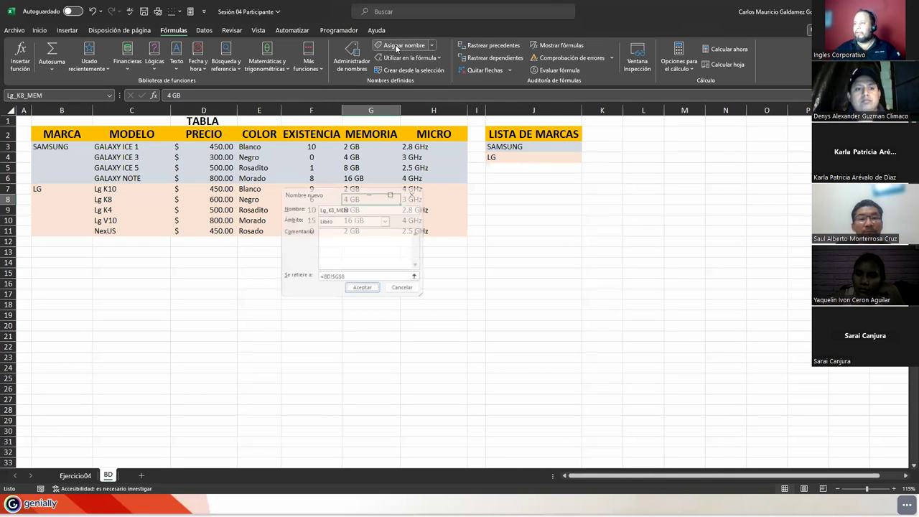
key(Right)
click(397, 47)
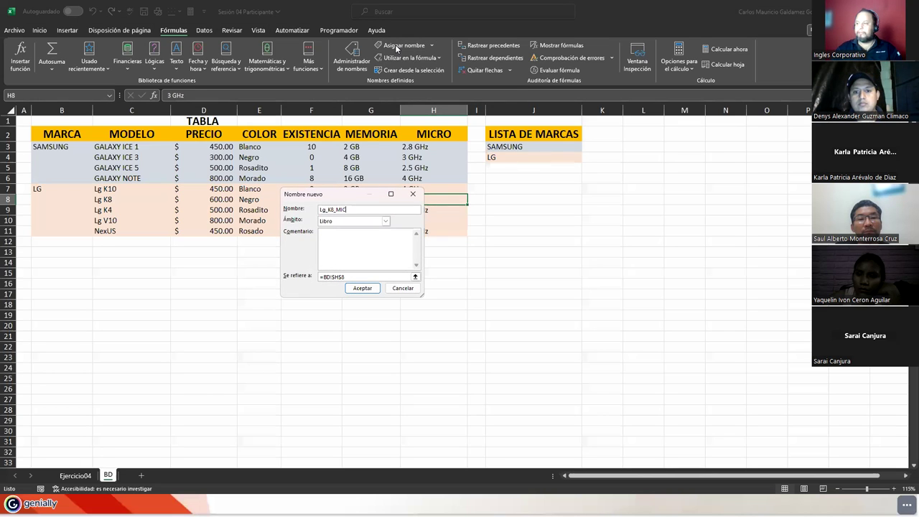
key(Return)
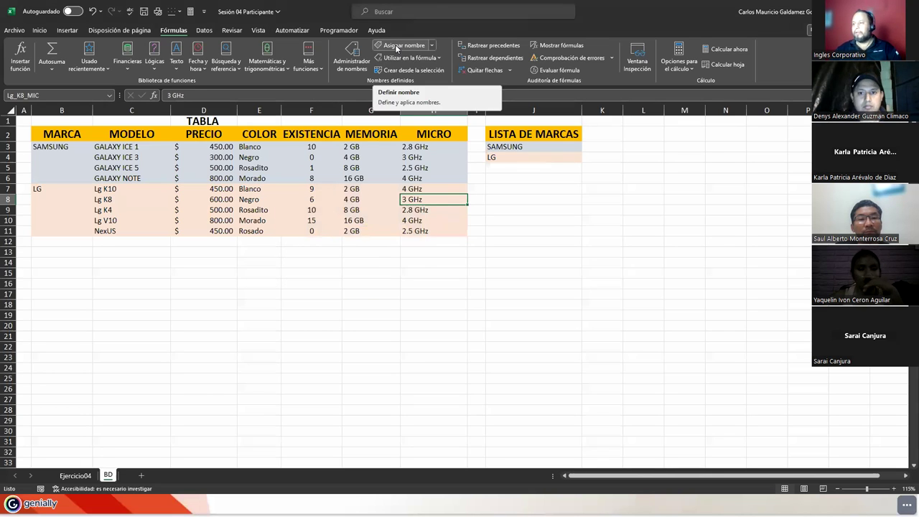
click(208, 210)
click(41, 95)
click(40, 96)
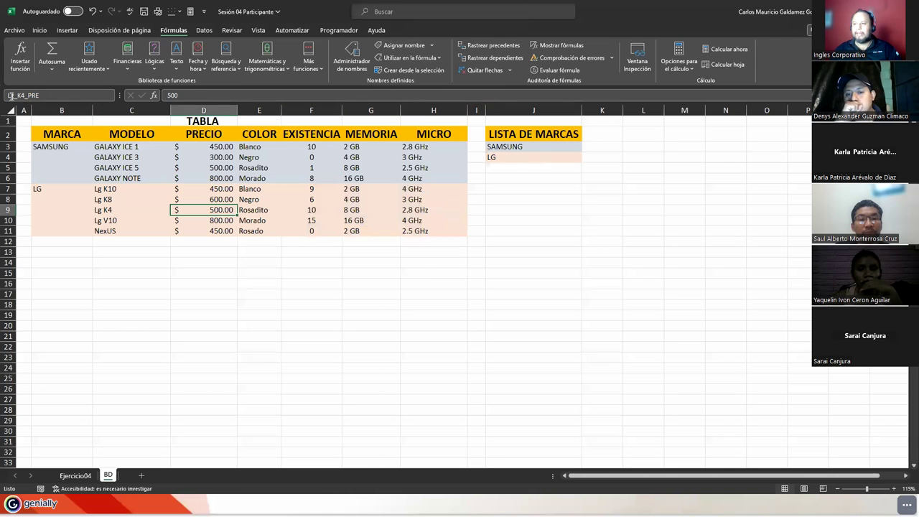
Name the Lg K4 colour cell E9 Lg_K4_COL and stock cell F9 Lg_K4_EXI.
click(249, 209)
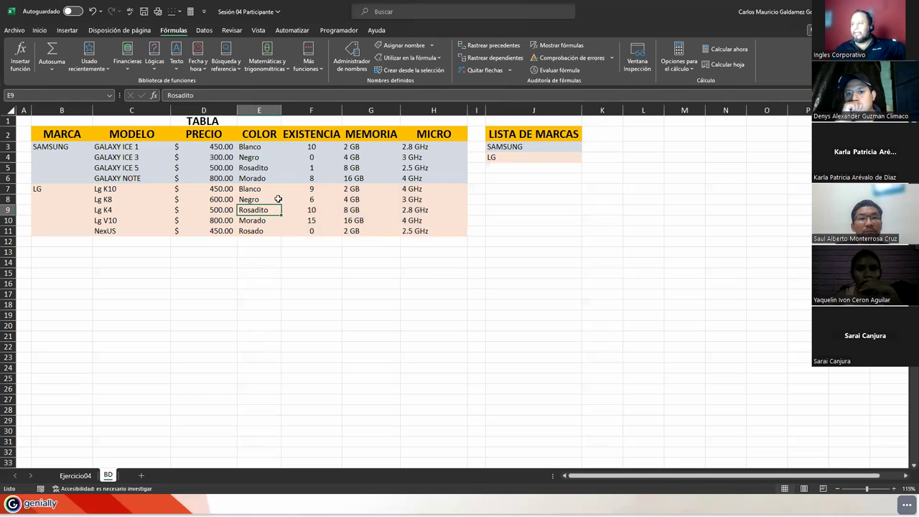
click(394, 49)
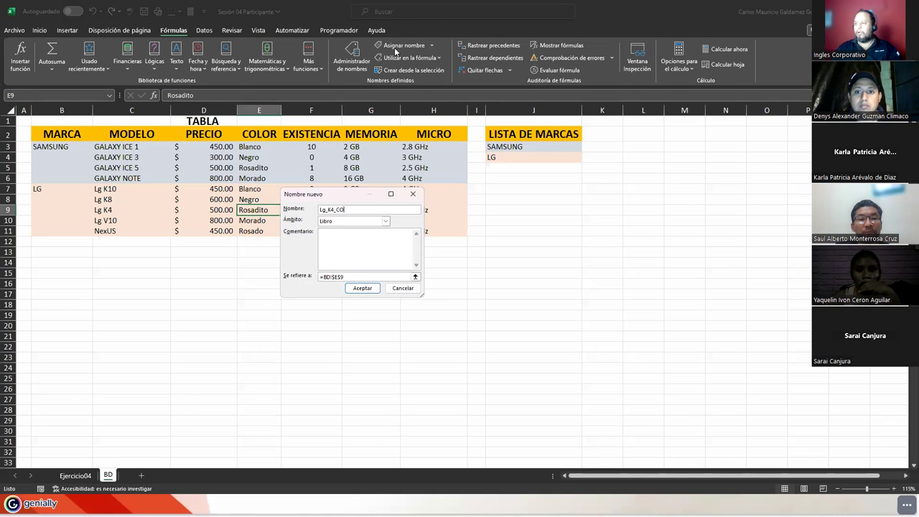
text(L)
key(Tab)
key(Return)
key(Right)
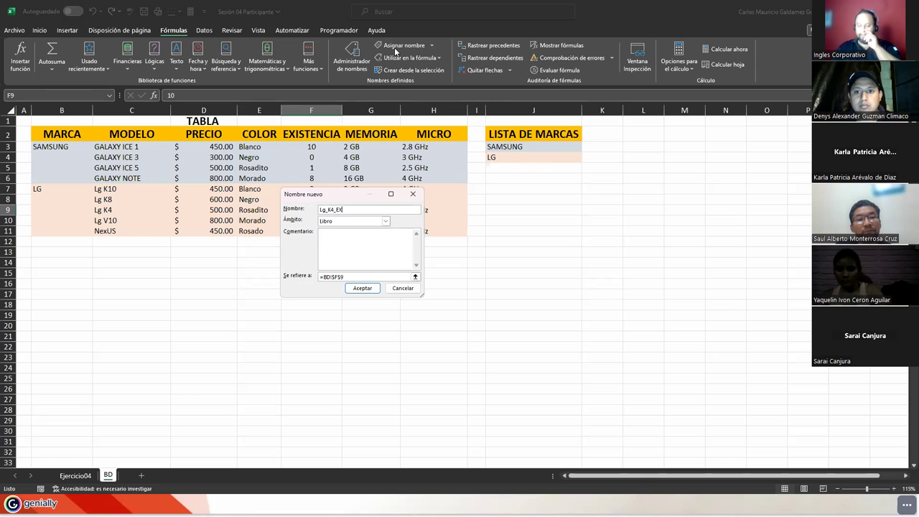
text(_EXI)
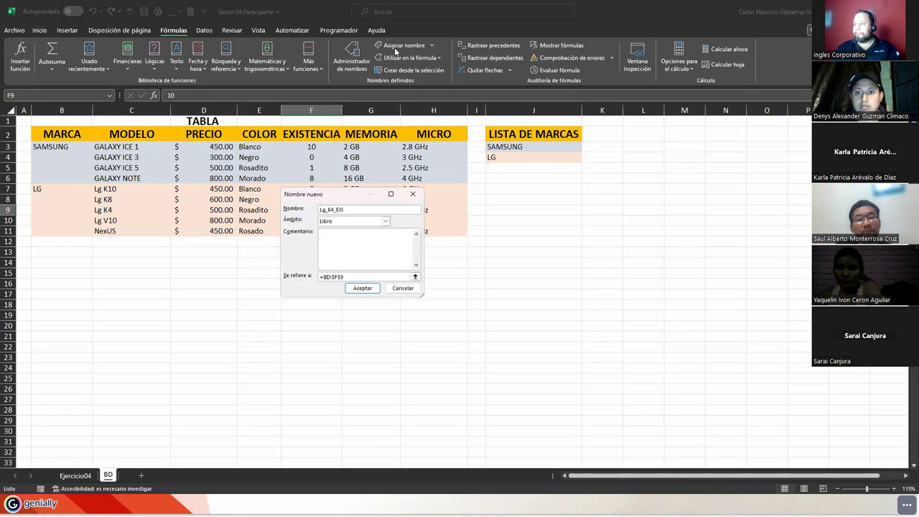
key(Return)
Name the Lg K4 memory cell G9 Lg_K4_MEM and micro cell H9 Lg_K4_MIC.
key(Right)
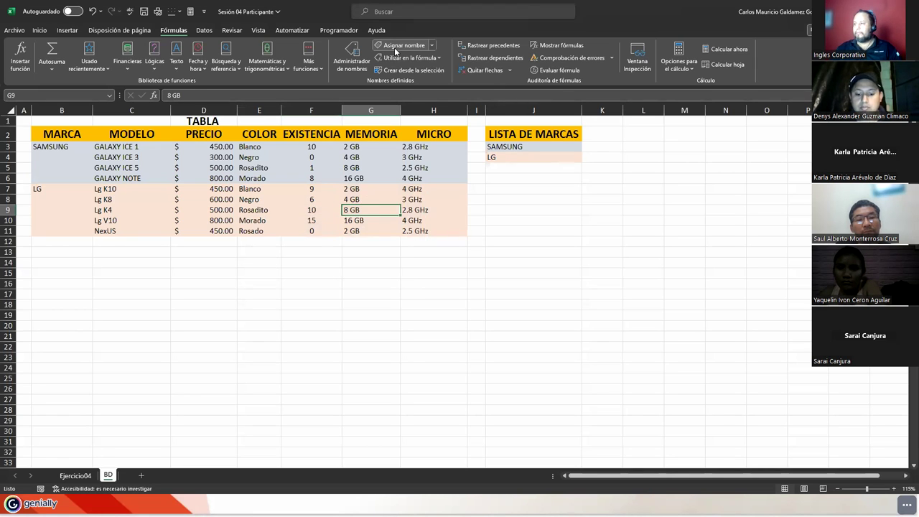
click(395, 46)
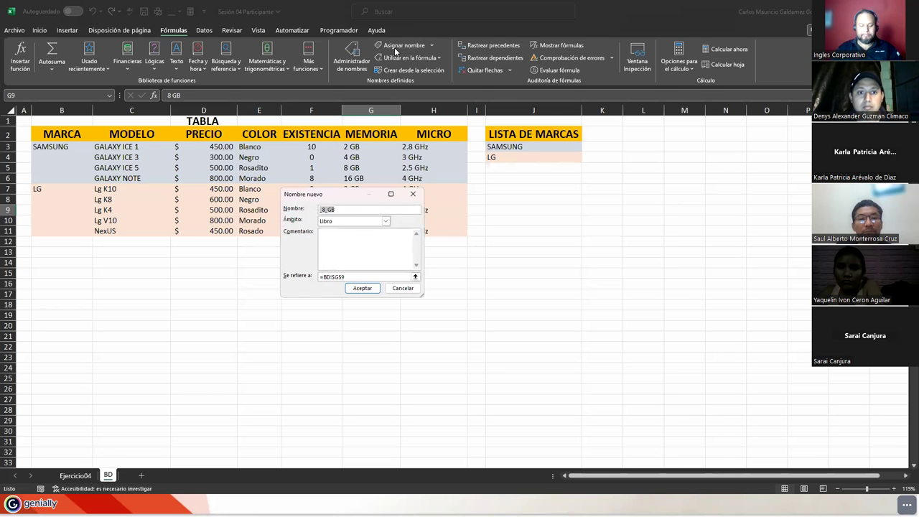
text(Lg_K4_MEM)
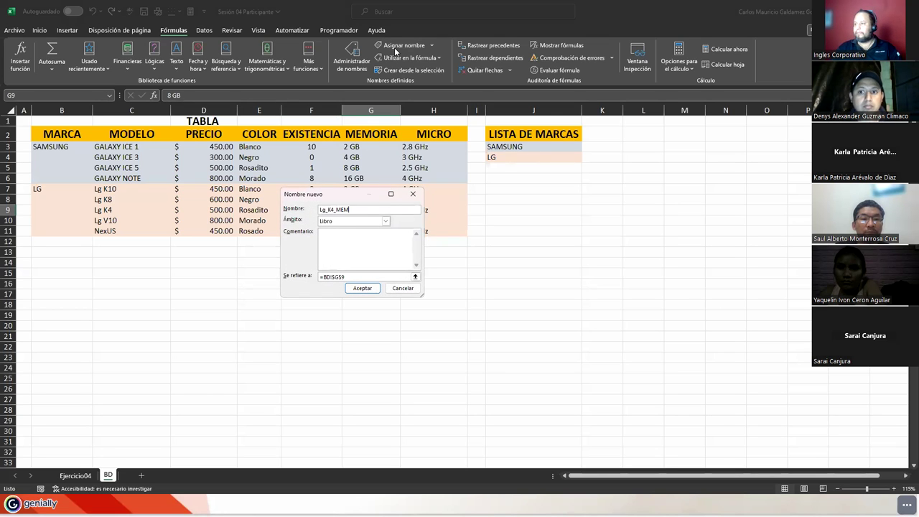
key(Return)
key(Right)
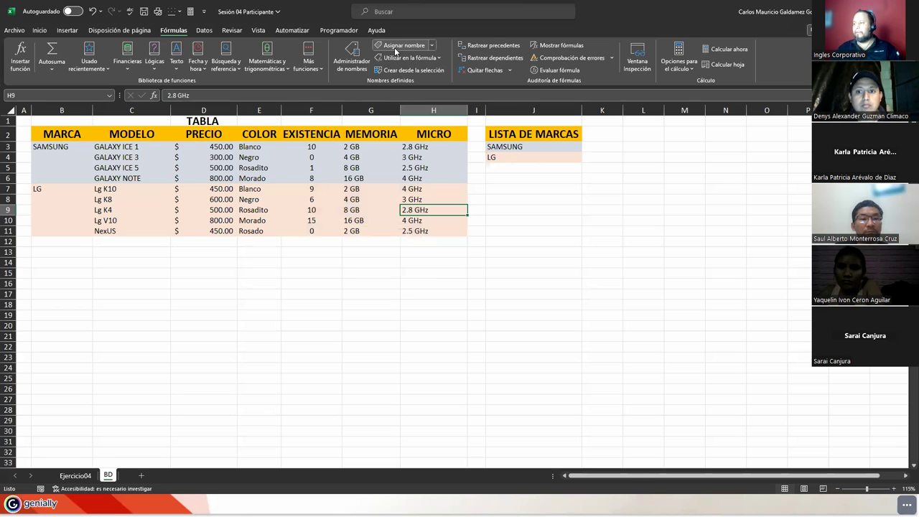
click(395, 46)
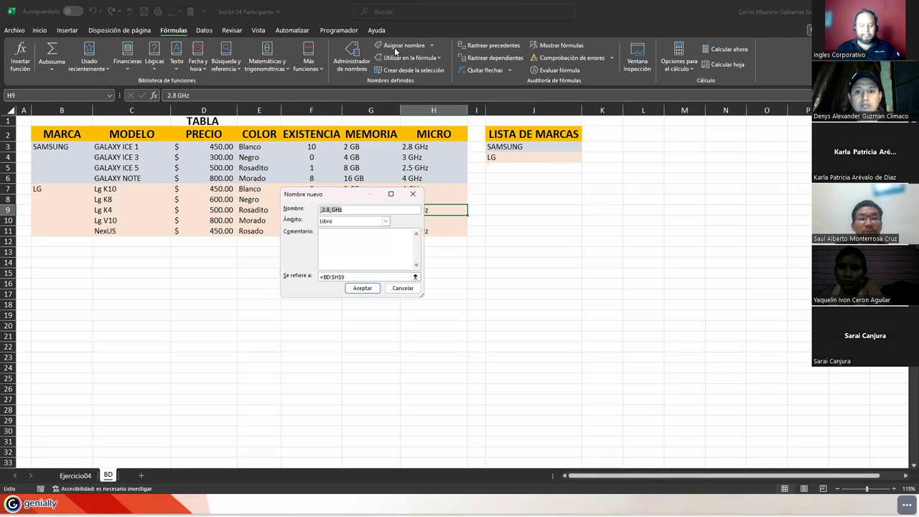
text(Lg_K4_)
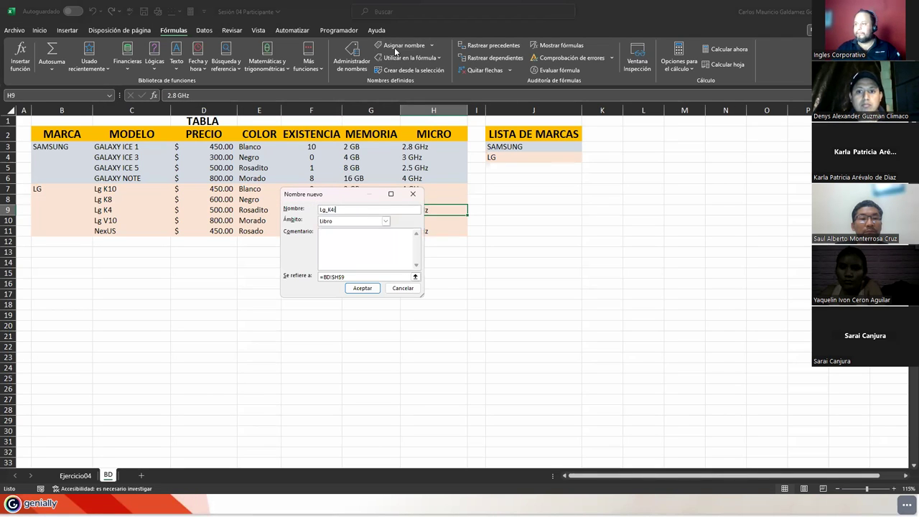
text(MIC)
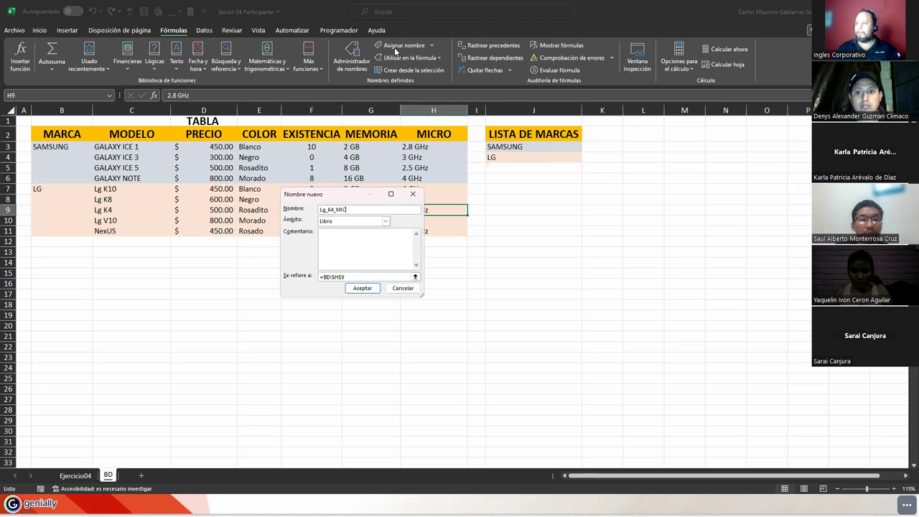
key(Return)
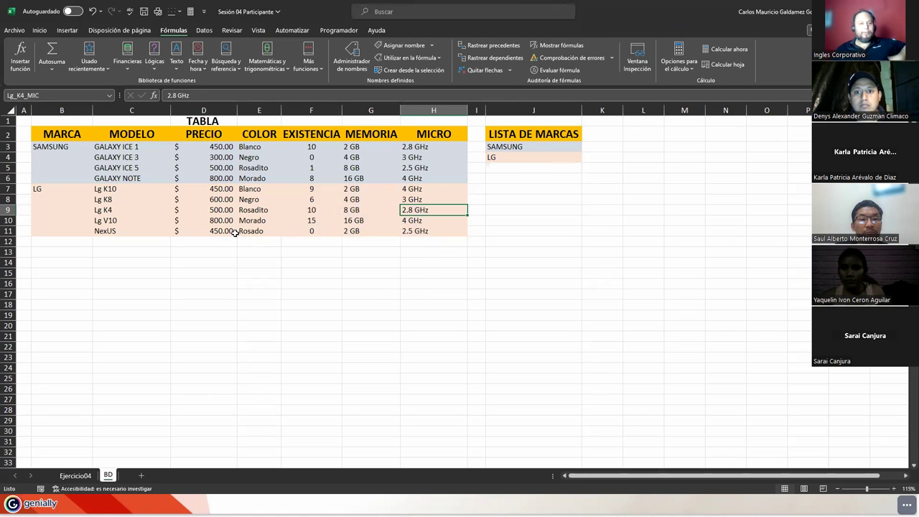
Copy the Lg_V10 prefix from D10's name Lg_V10_PRE in the Name Box.
click(213, 220)
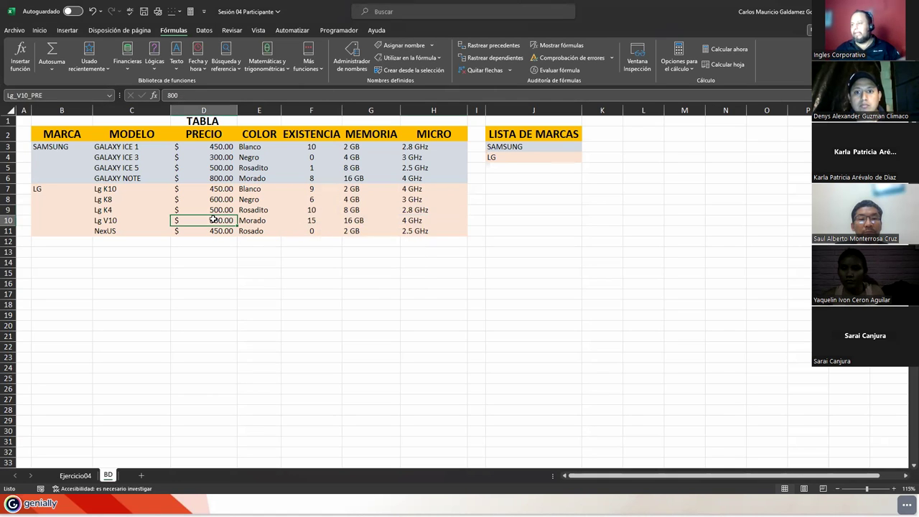
click(27, 95)
click(28, 95)
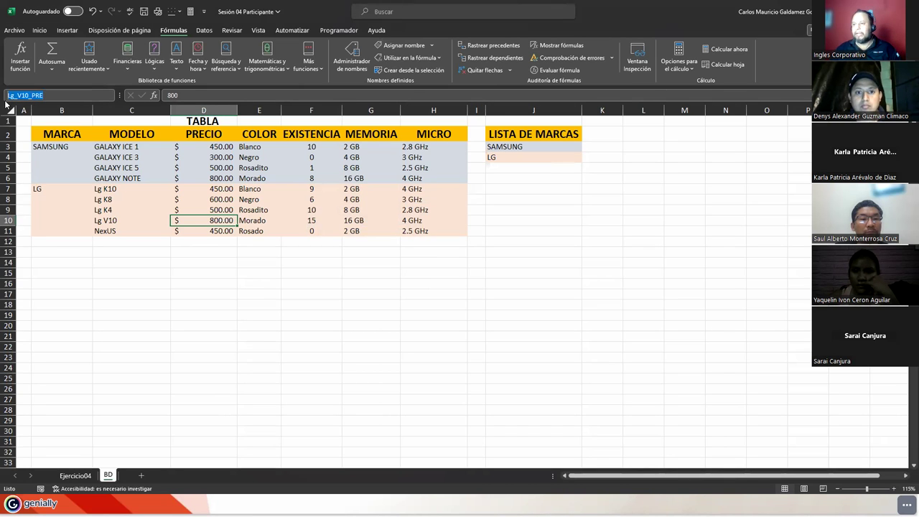
click(8, 96)
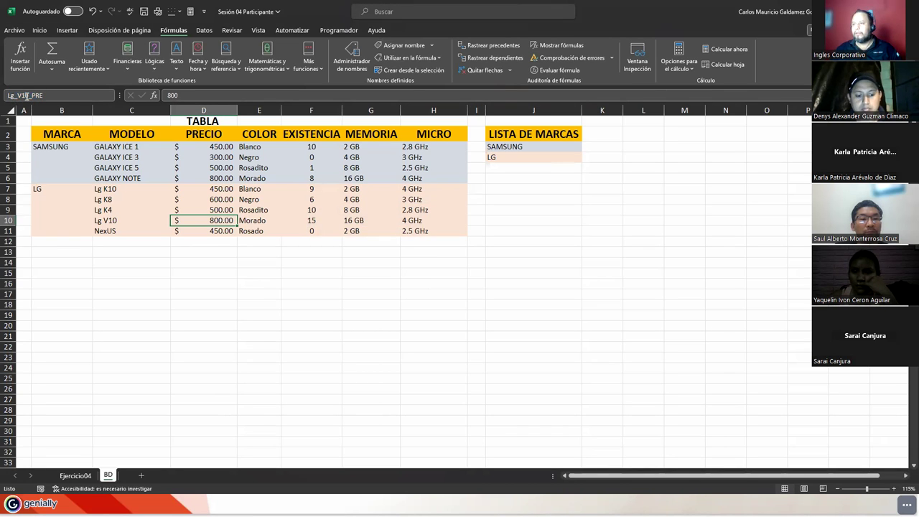
shift+click(28, 95)
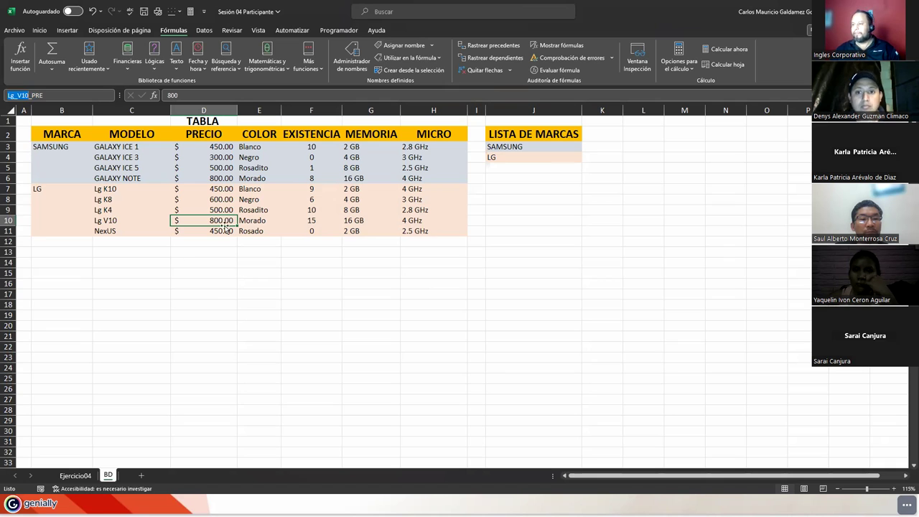
Name the Lg V10 colour cell E10 Lg_V10_COL and stock cell F10 Lg_V10_EXI.
click(263, 221)
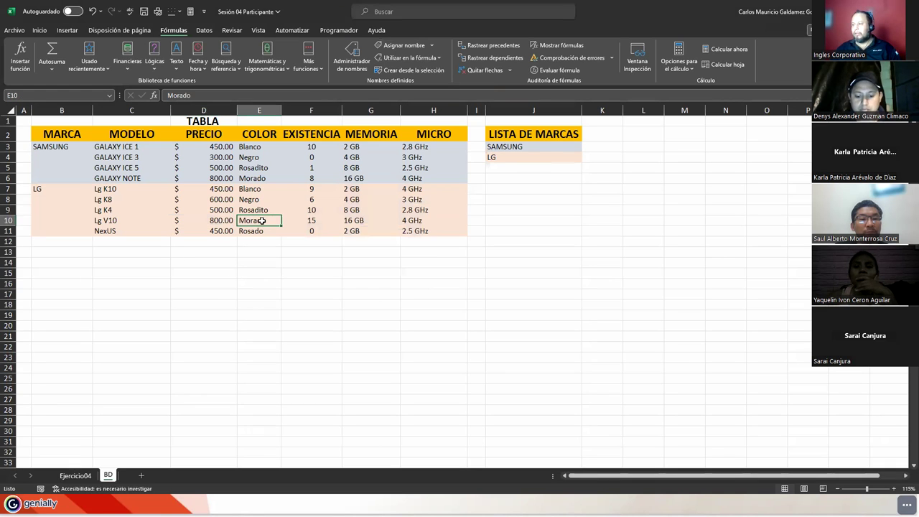
click(411, 45)
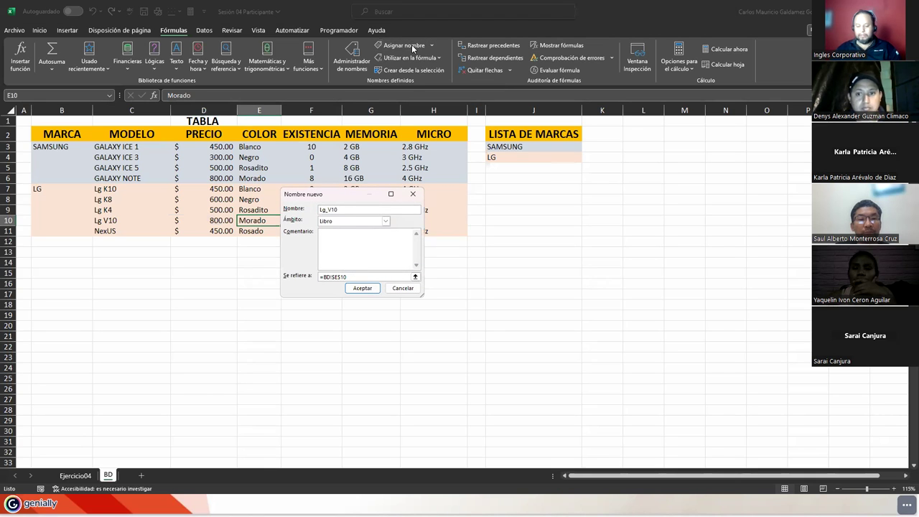
text(_COL)
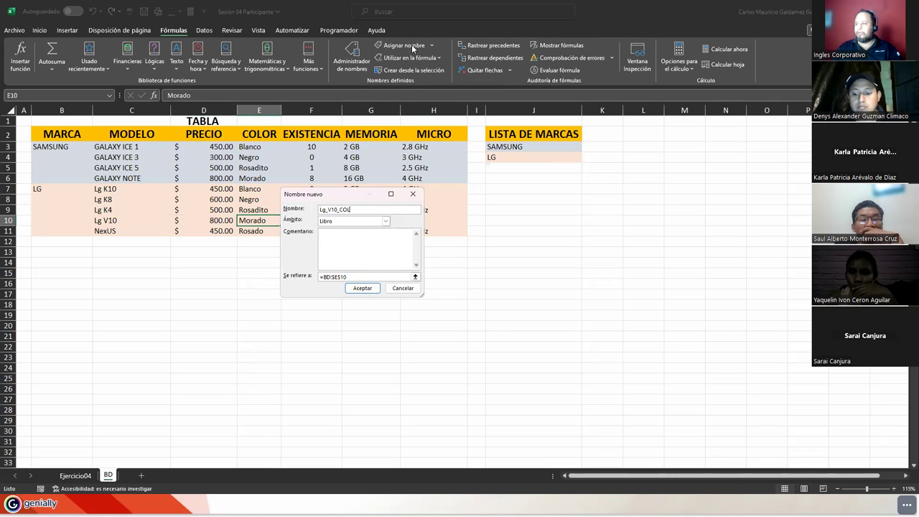
key(Return)
key(Right)
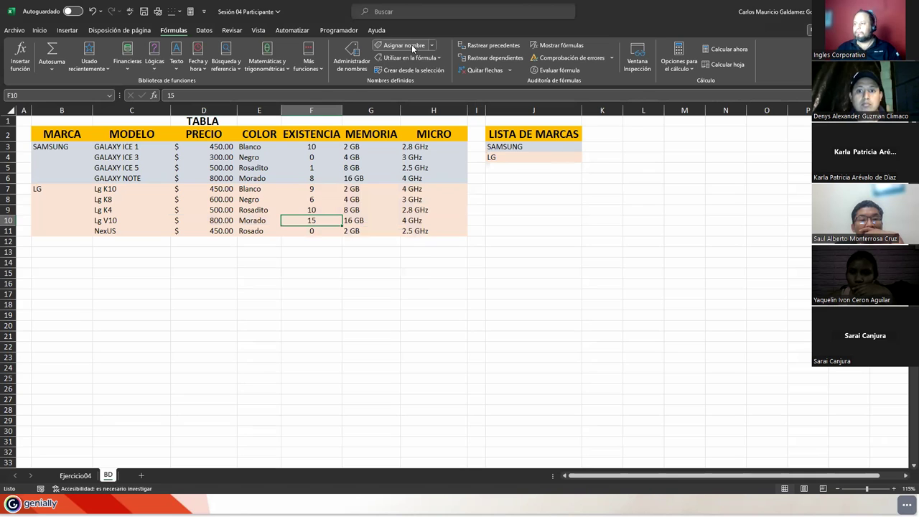
click(411, 44)
text(_E)
key(Return)
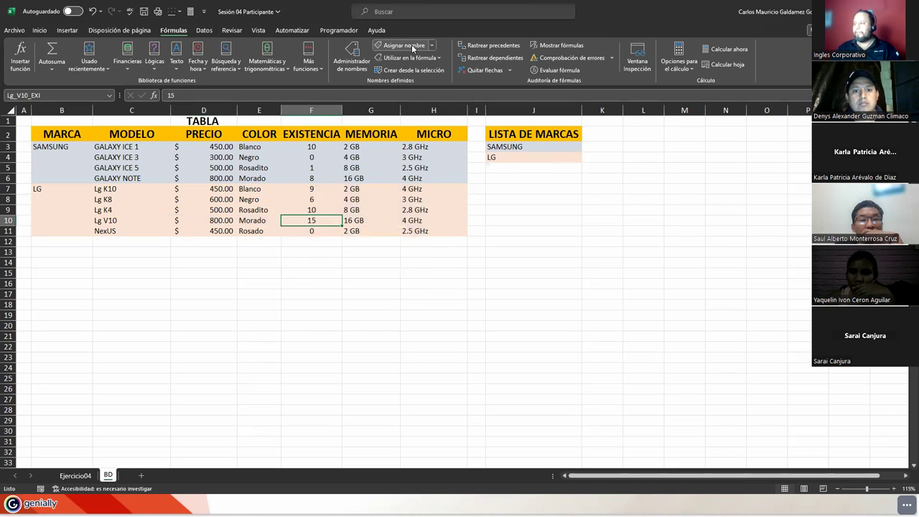
Name the memory cell G10 Lg_V10_MEM and micro cell H10 Lg_V10_MIC.
key(Right)
click(411, 45)
text(Lg_V10)
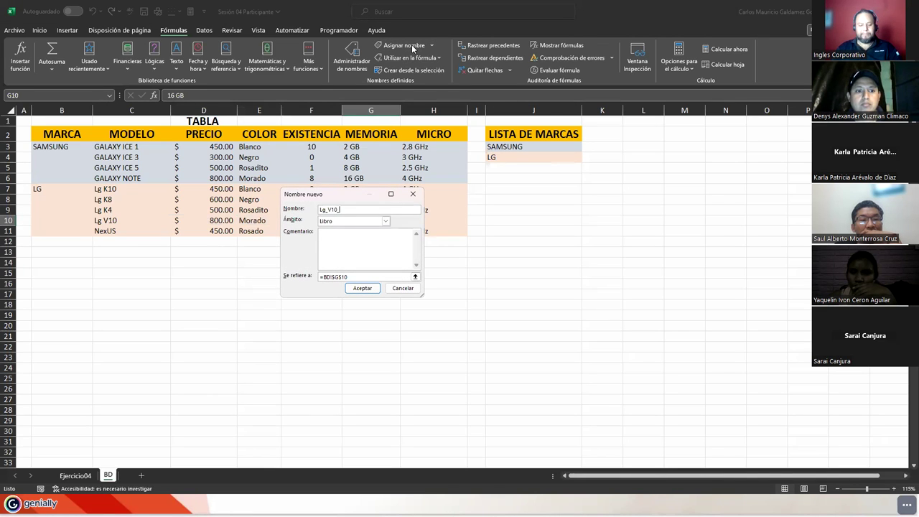
key(Return)
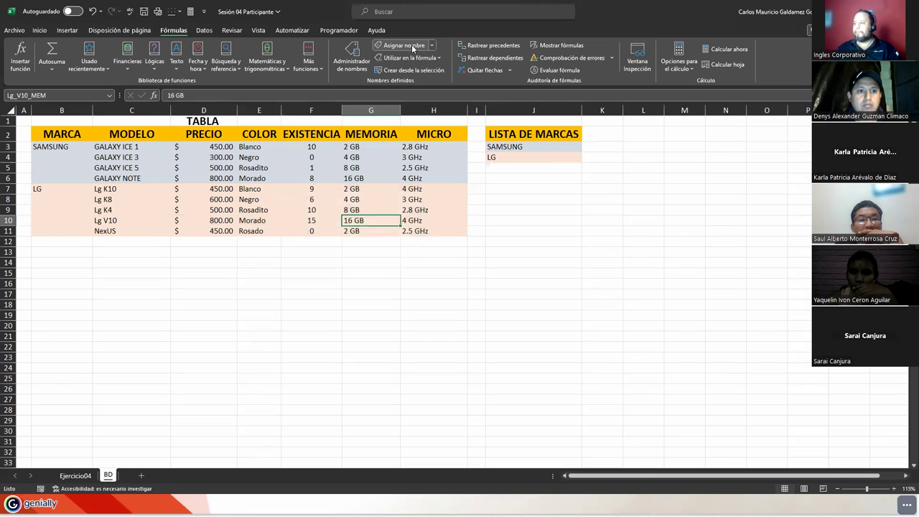
key(Right)
click(412, 45)
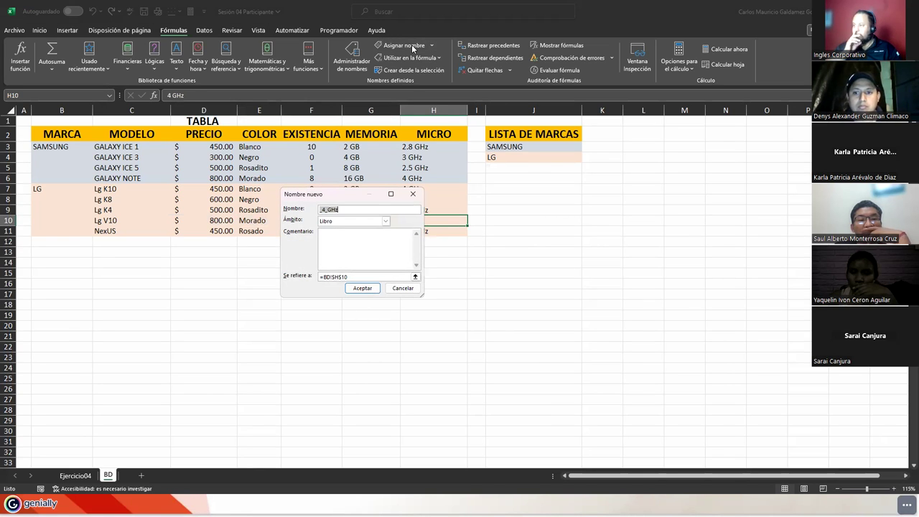
text(Lg_V10_)
text(MIC)
key(Return)
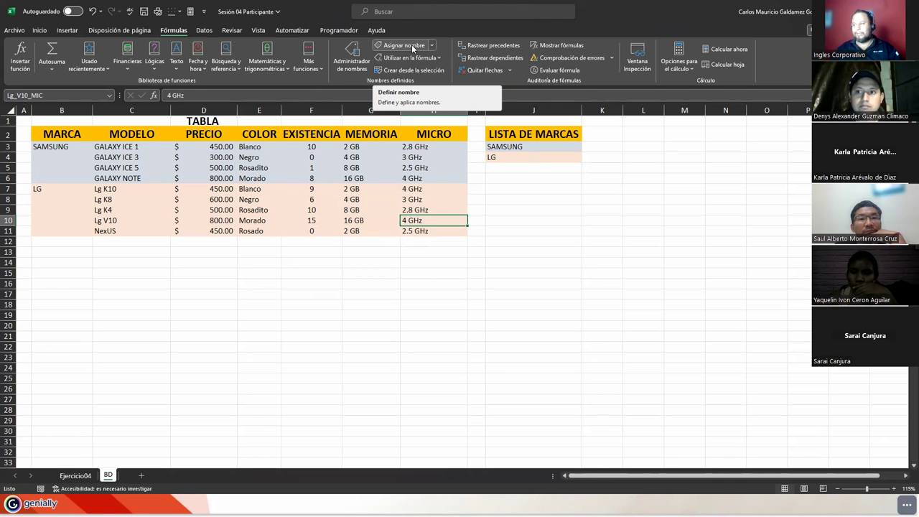
click(264, 231)
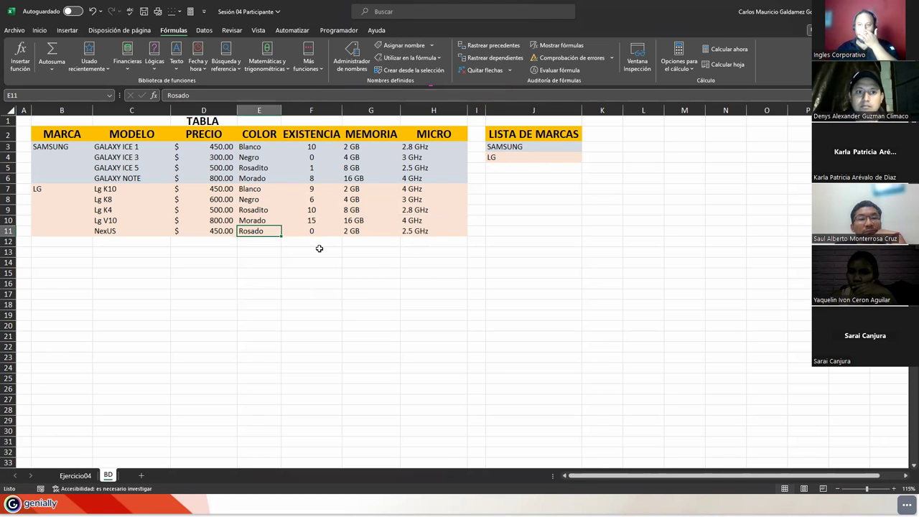
Name the NexUS price cell D11 NexUS_PRE directly in the Name Box.
click(208, 230)
click(28, 95)
text(NexUS_PRE)
key(Return)
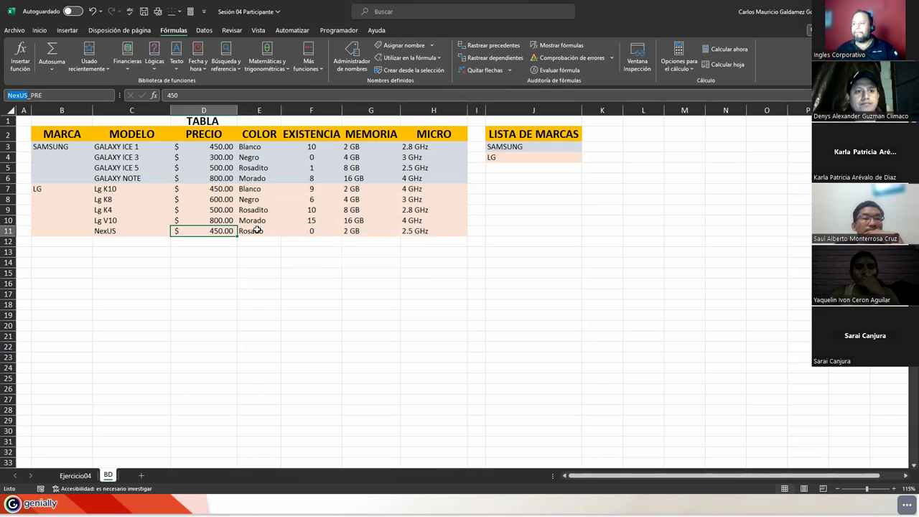
Name the NexUS colour cell E11 NexUS_COL.
click(257, 229)
click(400, 47)
text(NexUS)
key(Tab)
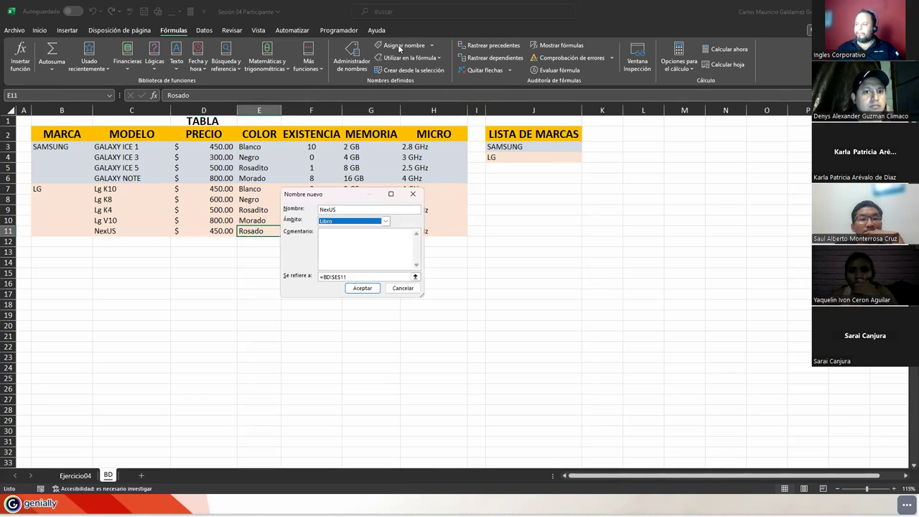
click(370, 207)
text(_COL)
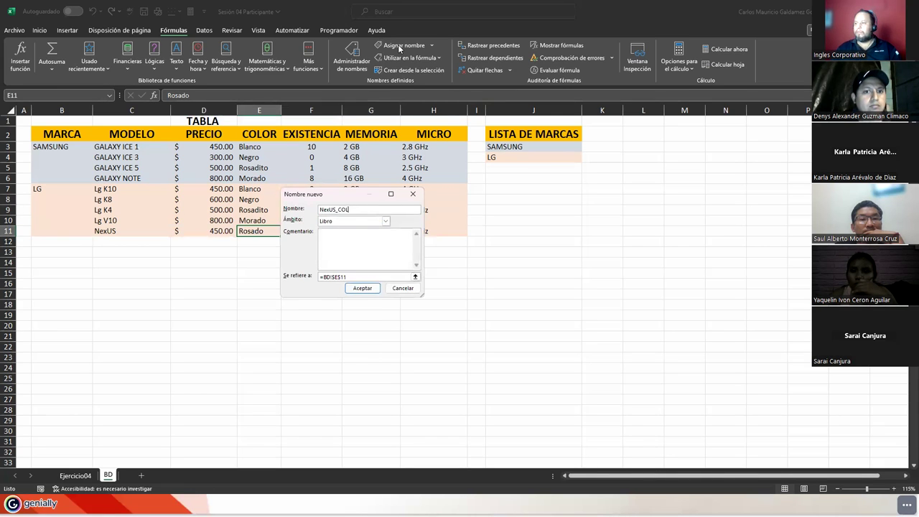
key(Return)
Name the stock cell F11 NexUS_EXI and the memory cell G11 NexUS_MEM.
key(Right)
click(399, 46)
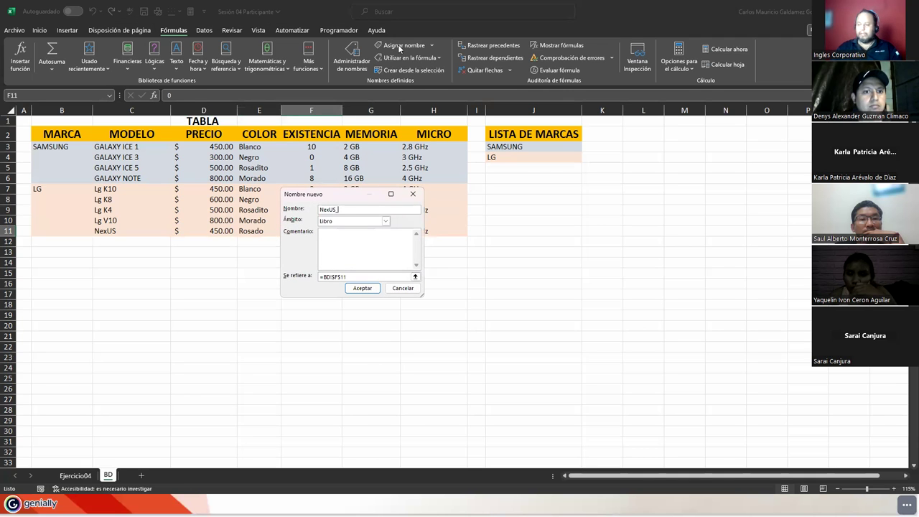
key(Return)
key(Right)
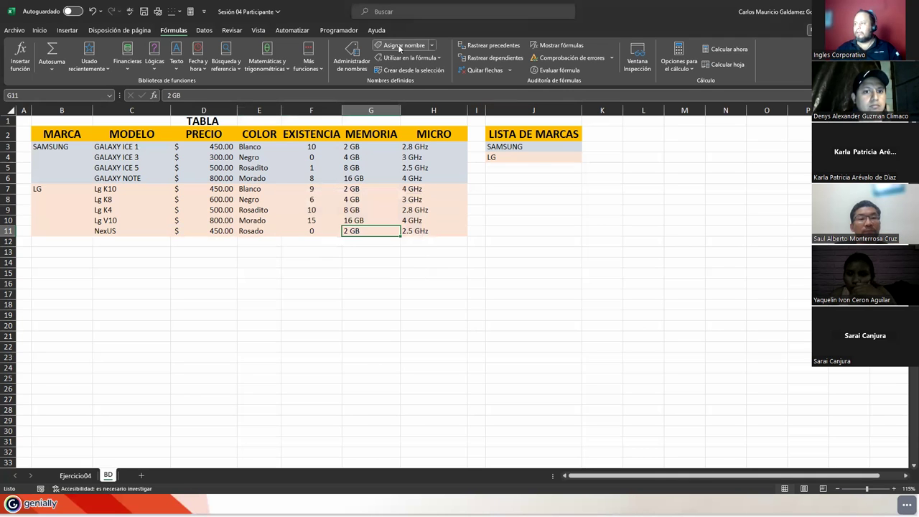
click(400, 46)
text(NexUS_MEM)
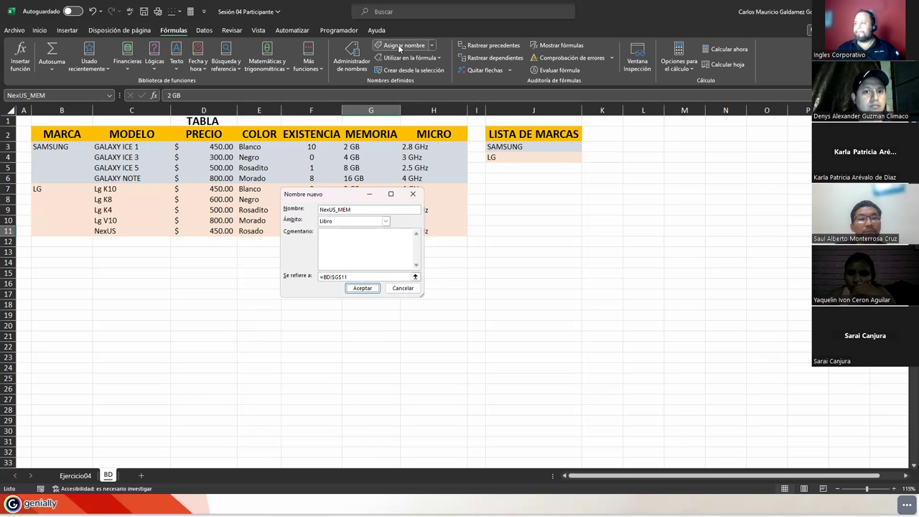
key(Return)
Cancel an extra naming prompt and name the micro cell H11 NexUS_MIC.
click(400, 46)
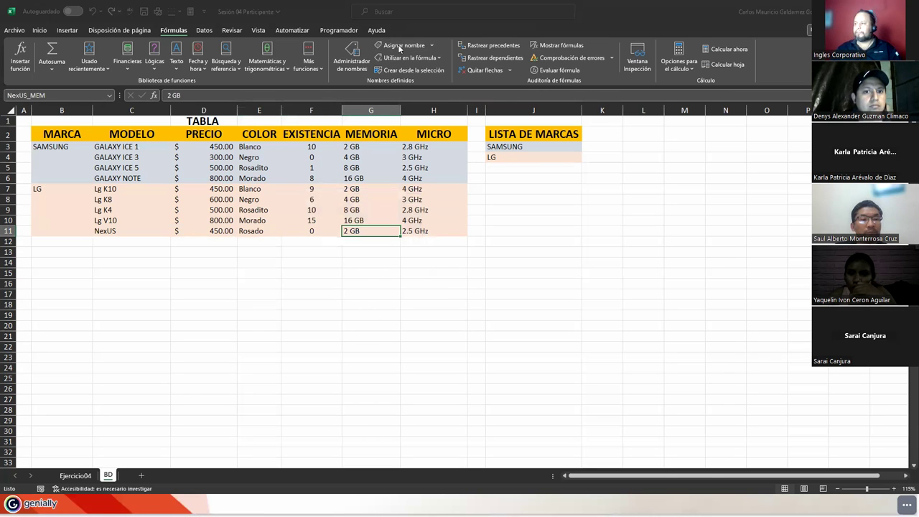
key(Escape)
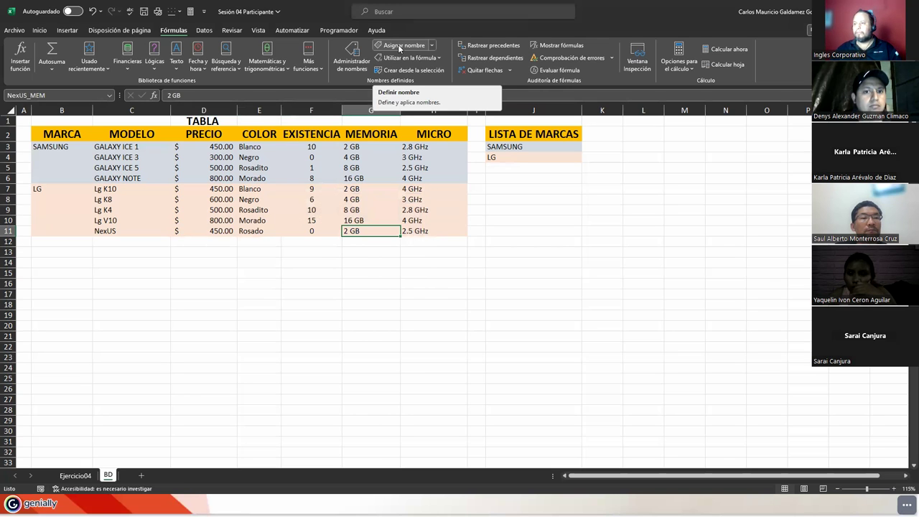
key(Right)
click(399, 46)
text(NexUS)
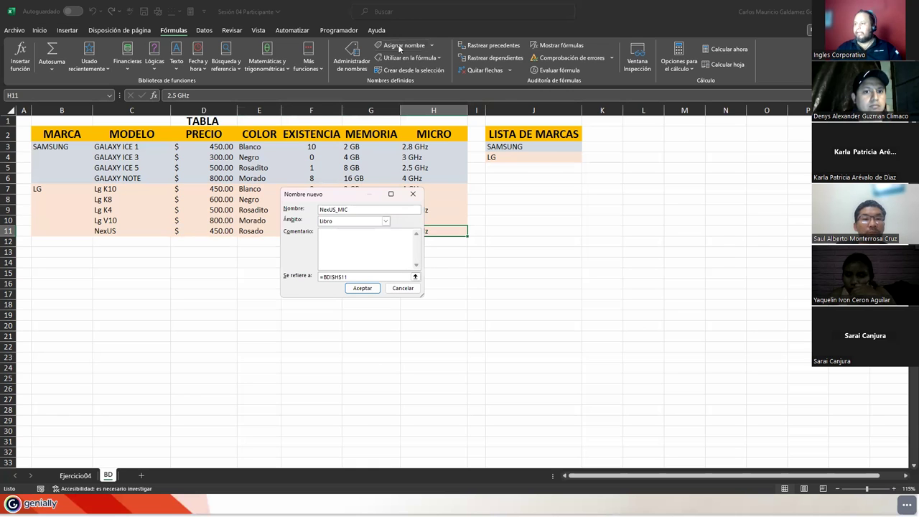
key(Return)
click(255, 199)
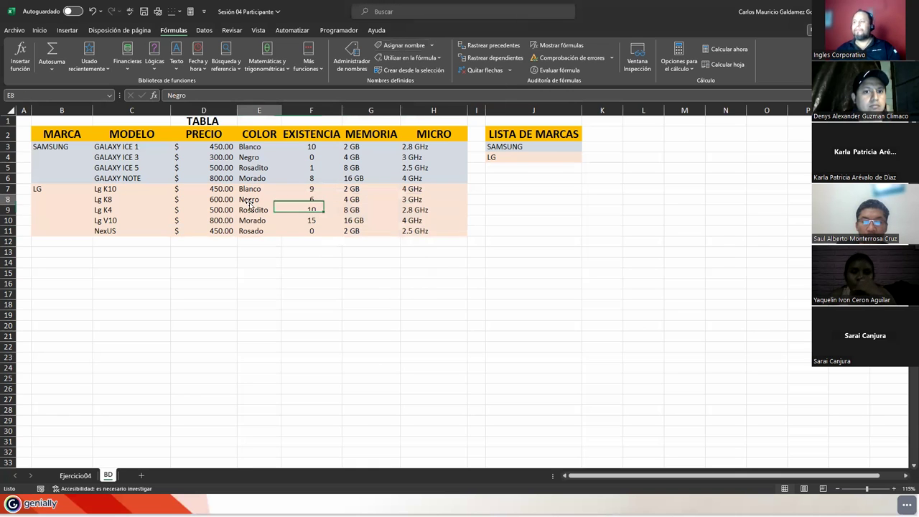
click(112, 146)
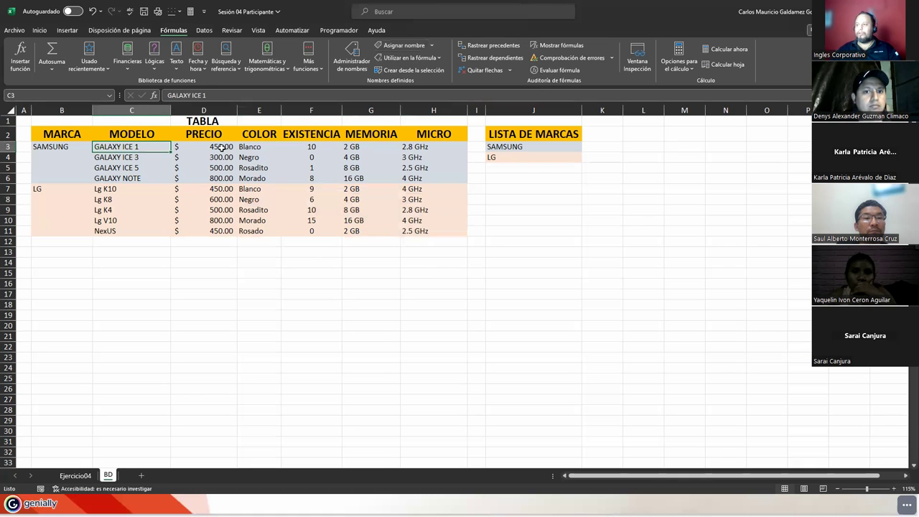
click(215, 146)
click(263, 146)
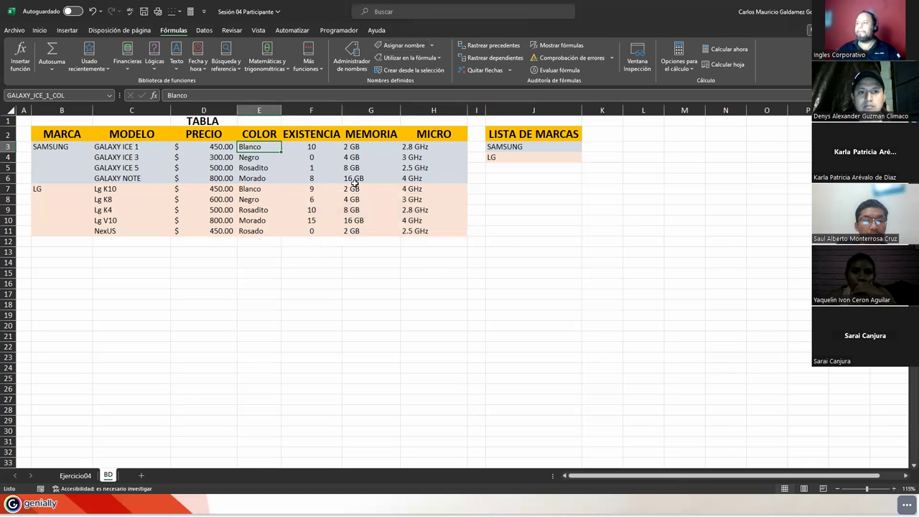
key(Right)
key(Right)
key(Right)
key(Down)
key(Down)
key(Down)
key(Down)
key(Down)
key(Down)
key(Down)
key(Down)
key(Up)
key(Left)
key(Left)
key(Up)
key(Left)
key(Up)
key(Left)
key(Up)
key(Left)
key(Up)
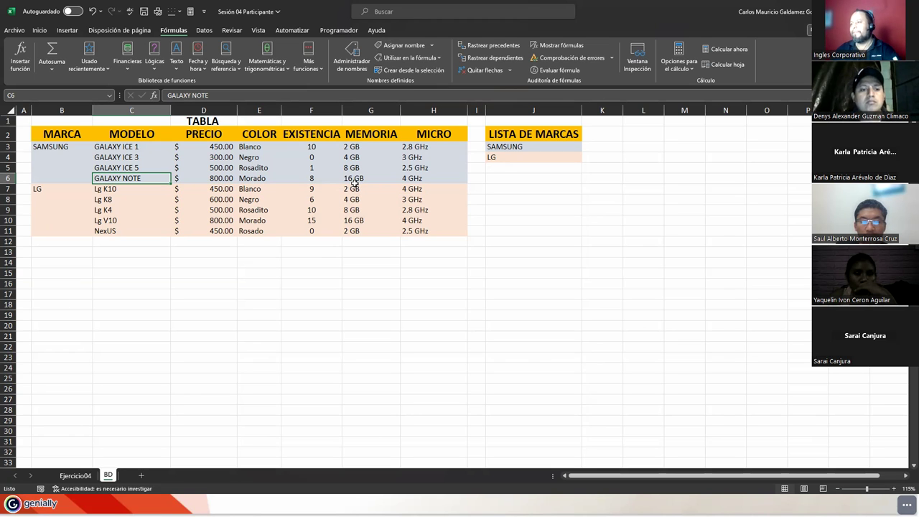
key(Up)
key(Up)
key(Up)
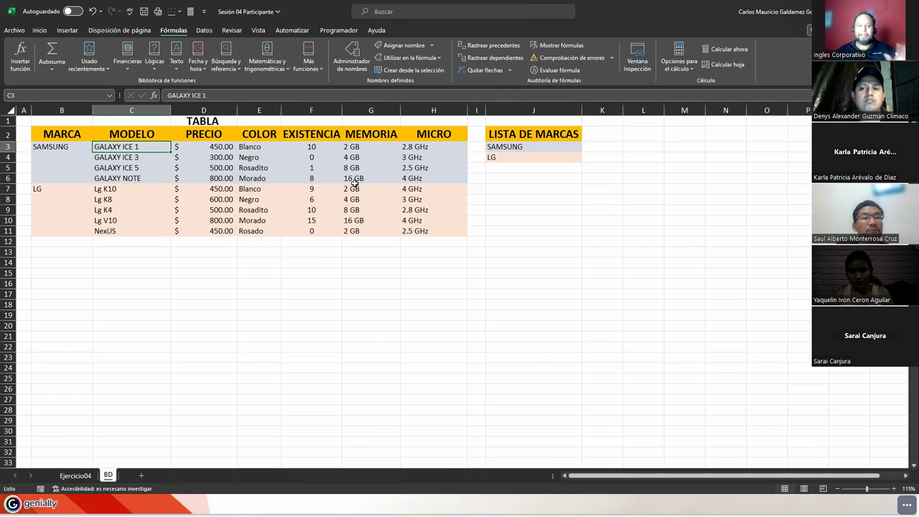
click(186, 148)
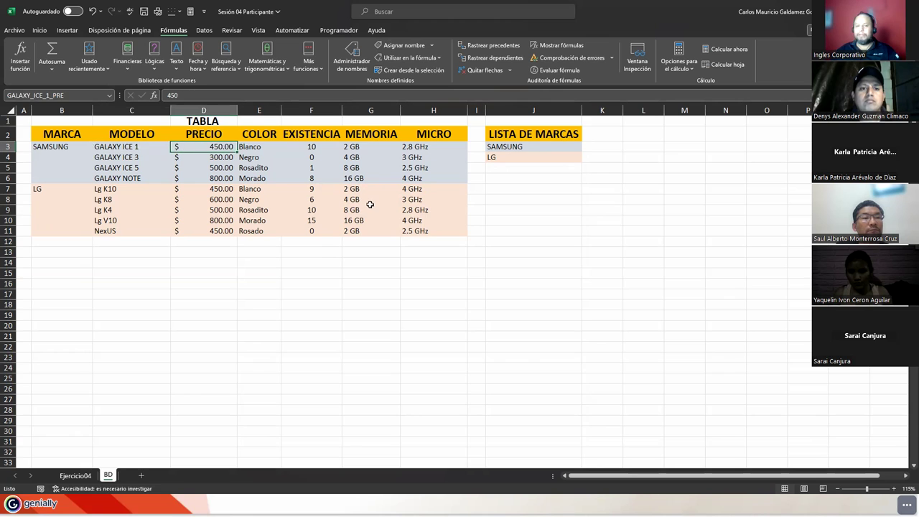
click(416, 228)
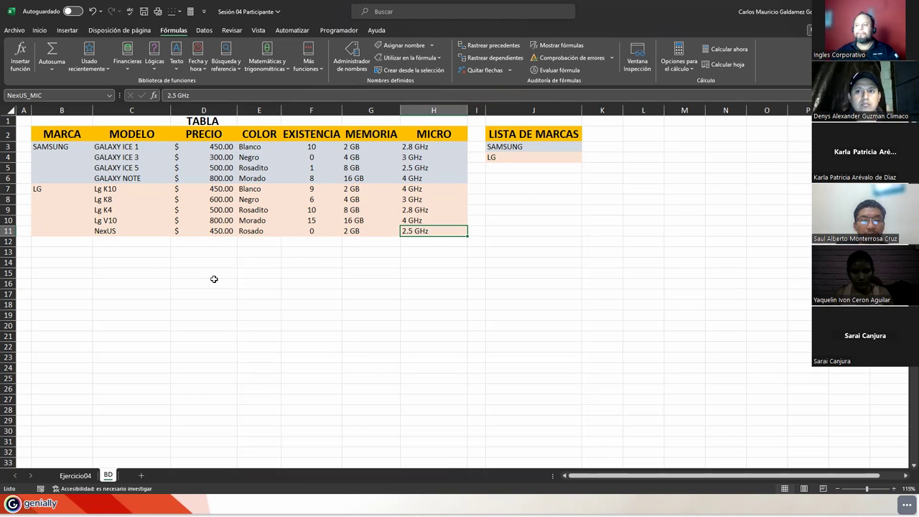
click(146, 263)
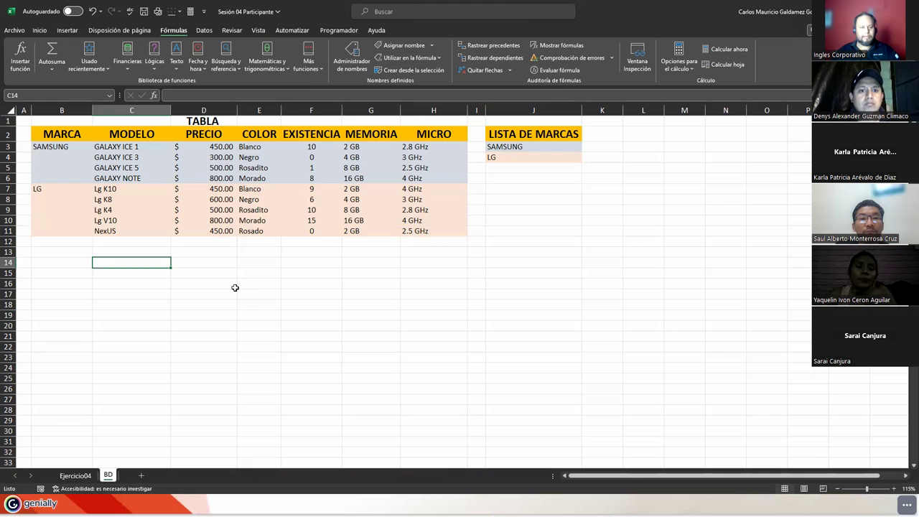
click(206, 191)
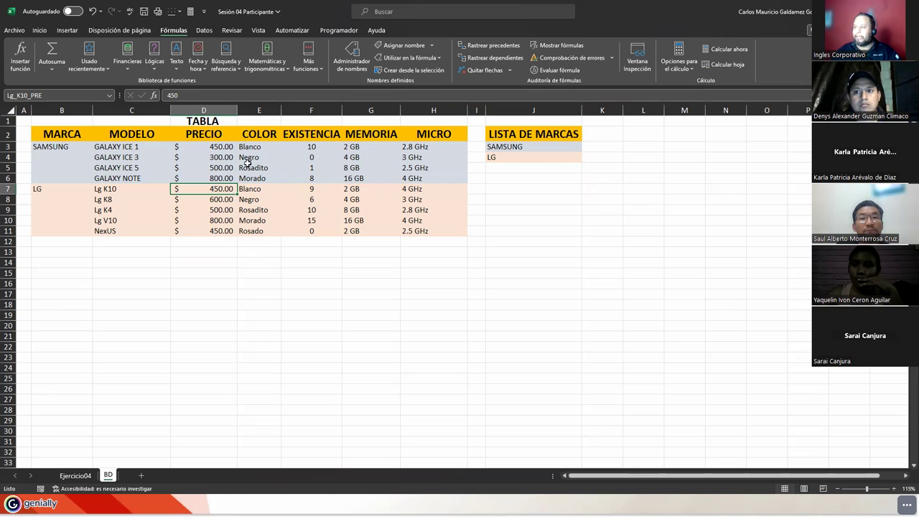
click(270, 149)
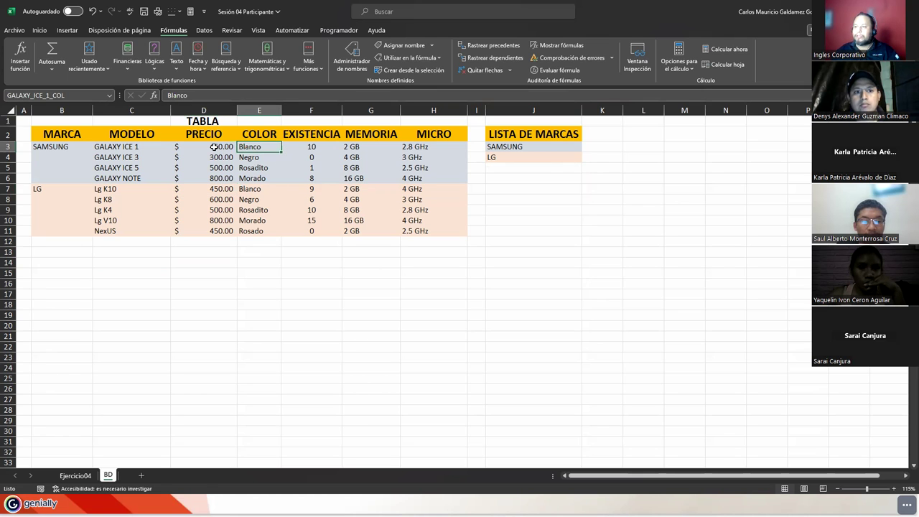
click(307, 147)
click(355, 146)
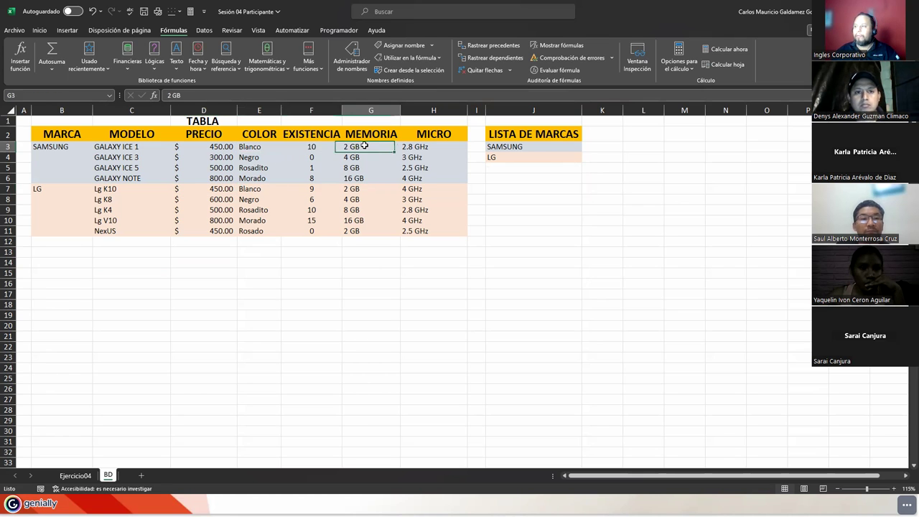
click(410, 146)
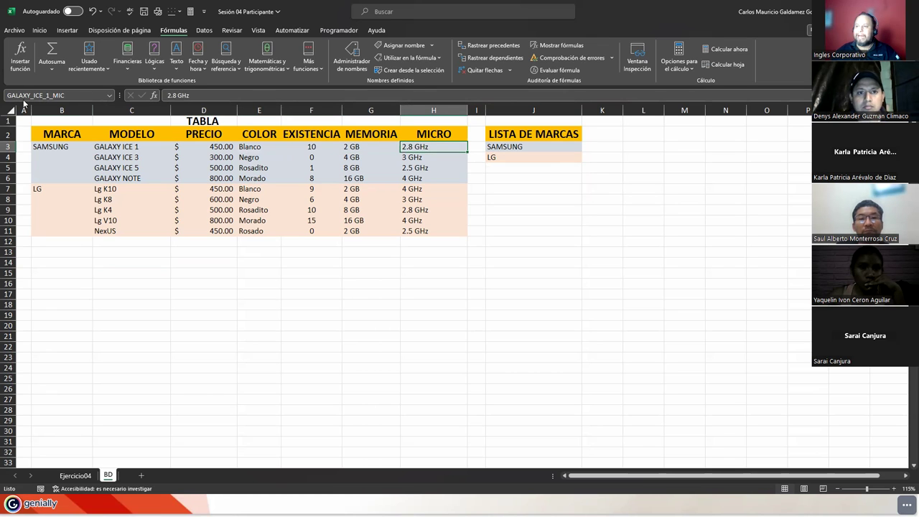
click(189, 149)
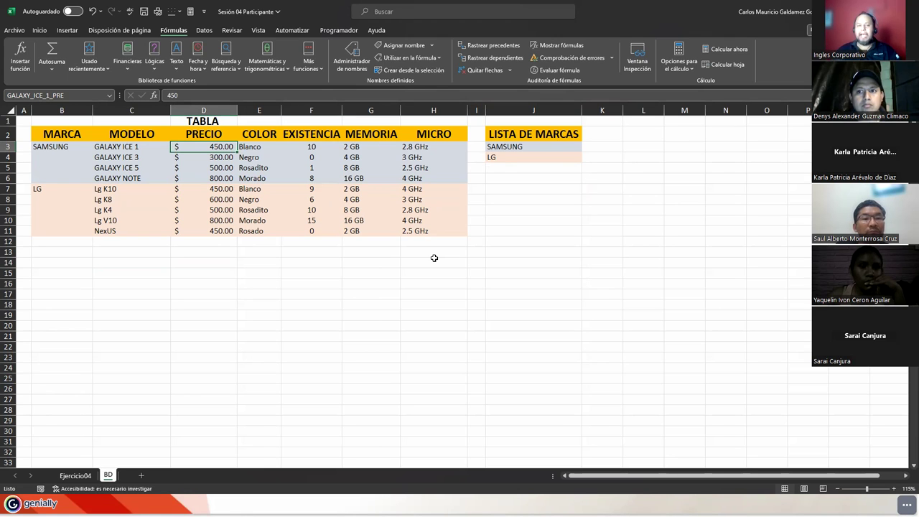
key(Right)
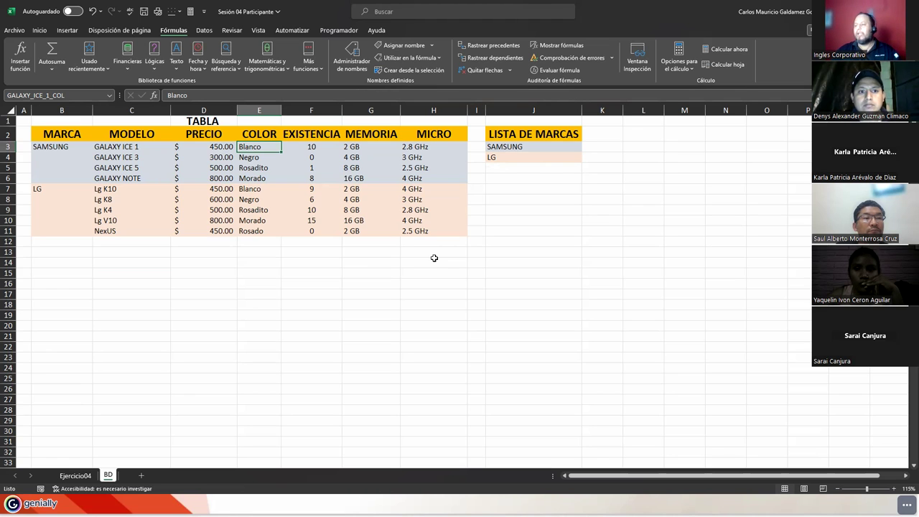
click(197, 139)
drag(199, 146, 264, 146)
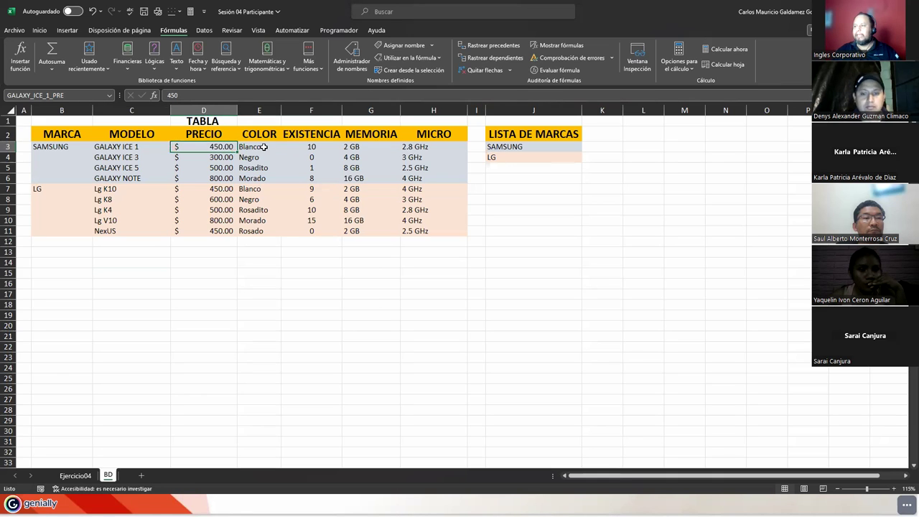
click(264, 146)
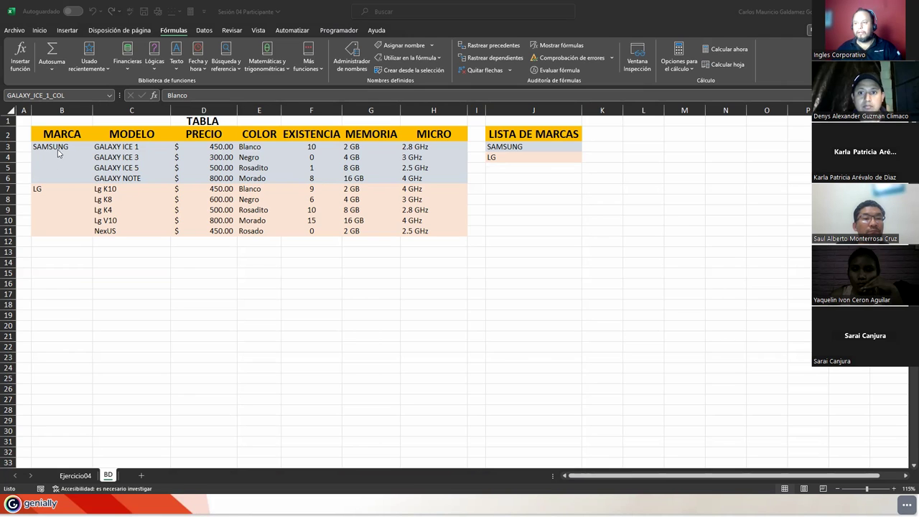
click(49, 188)
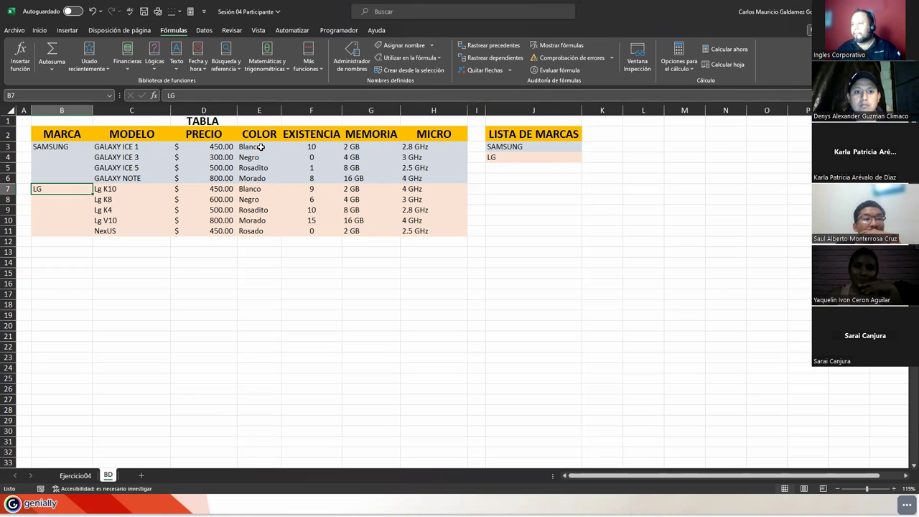
click(261, 146)
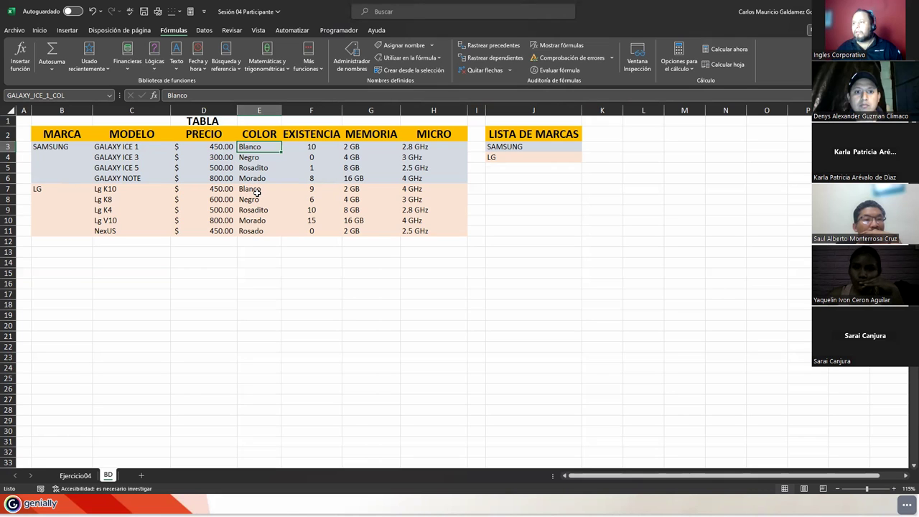
click(206, 146)
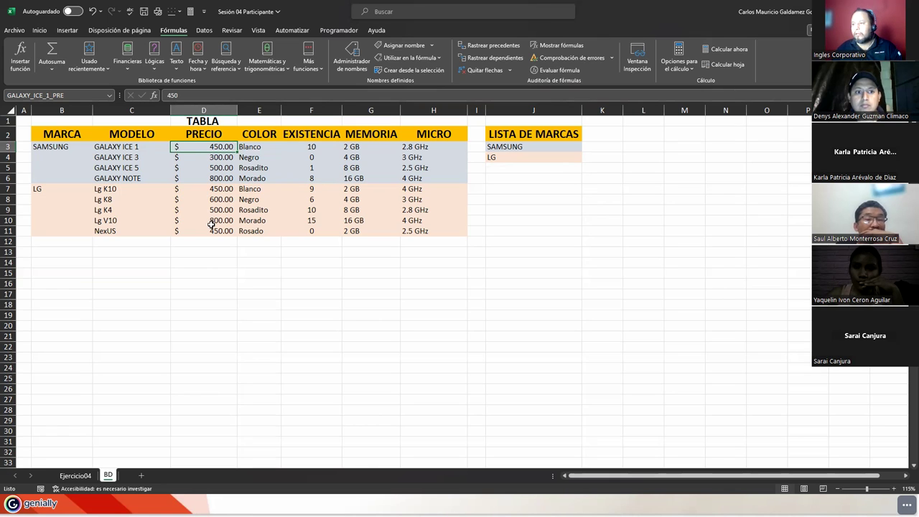
click(209, 191)
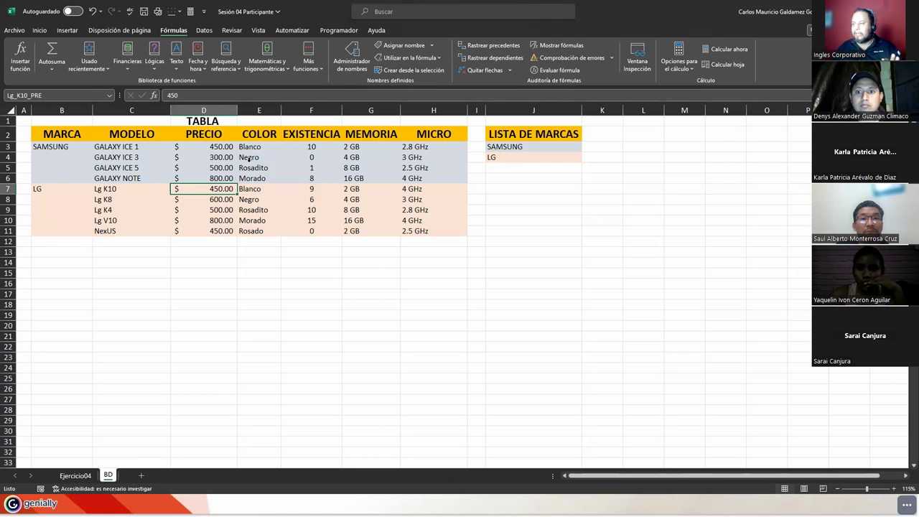
Open the Name Manager, widen its name column and review the GALAXY_ICE_1 names.
click(353, 72)
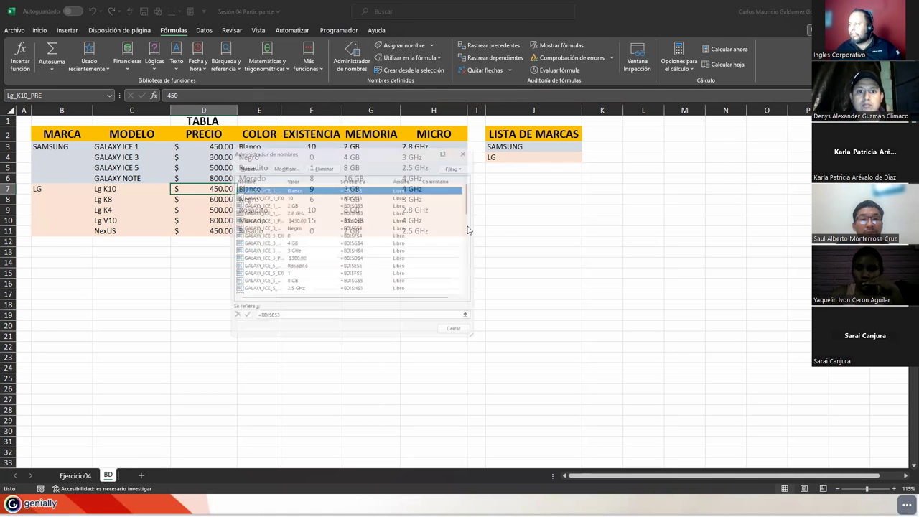
drag(344, 154, 620, 168)
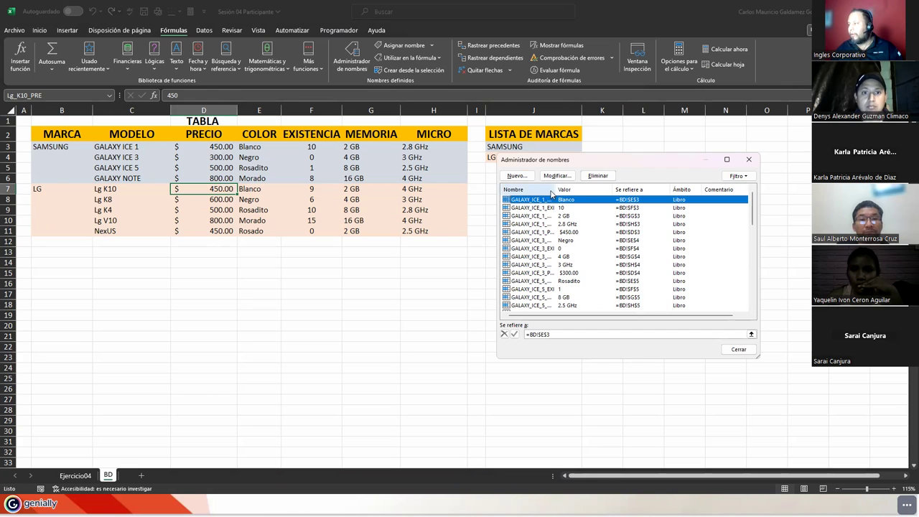
drag(551, 189, 578, 189)
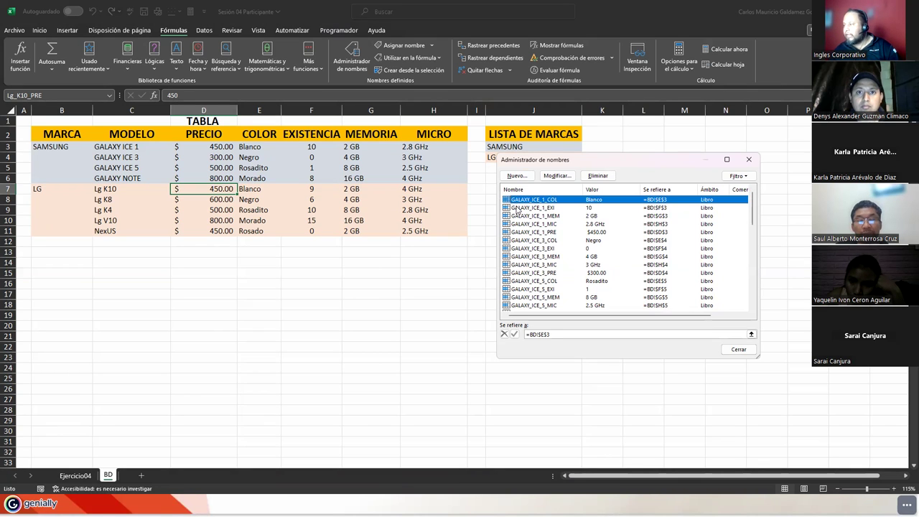
click(517, 208)
click(518, 217)
click(520, 224)
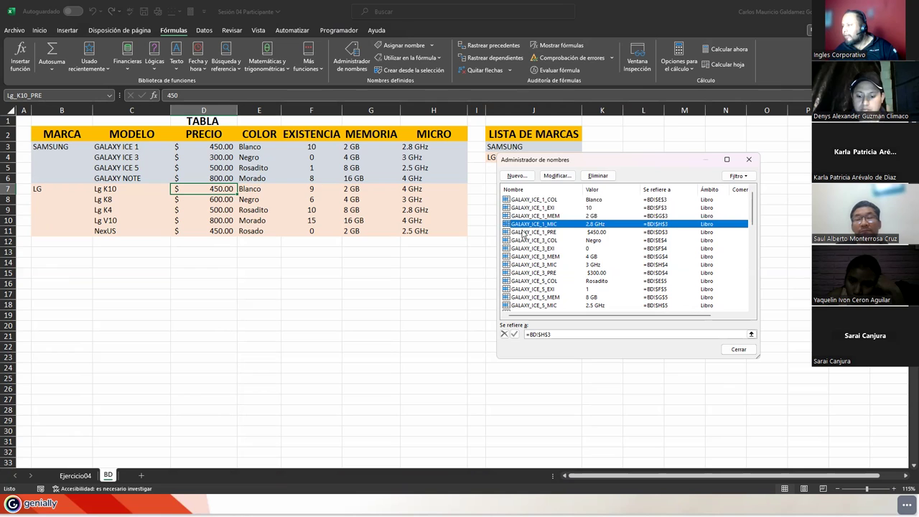
click(524, 233)
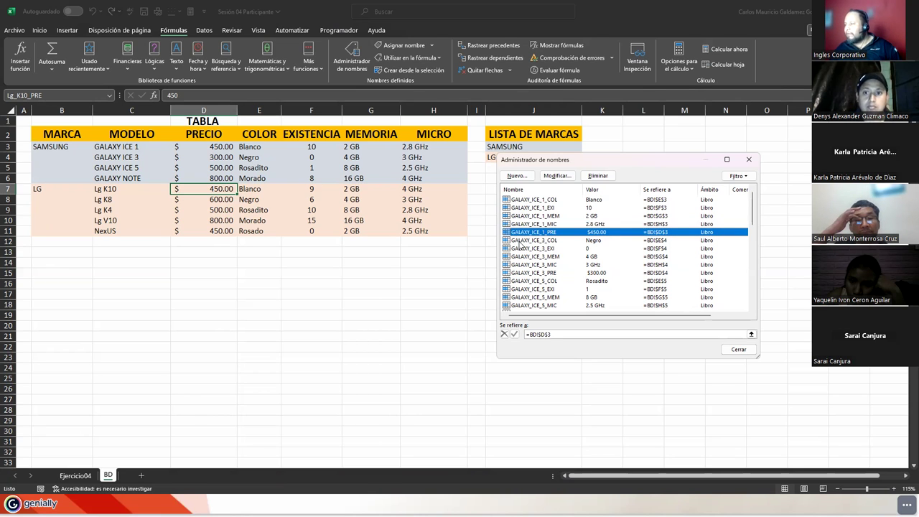
Review the GALAXY_ICE_3 and GALAXY_ICE_5 defined names and their cells.
click(515, 240)
click(516, 248)
click(520, 256)
click(522, 264)
click(524, 273)
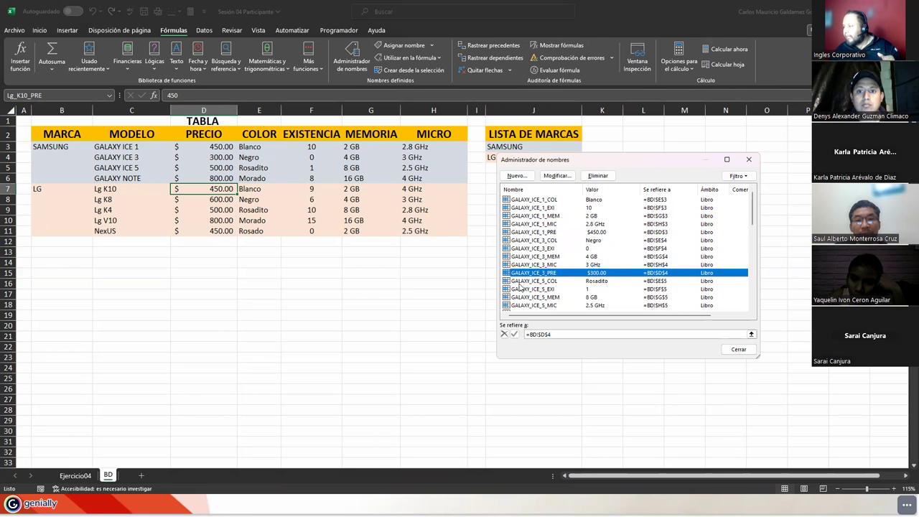
click(521, 281)
click(522, 297)
click(525, 305)
key(Down)
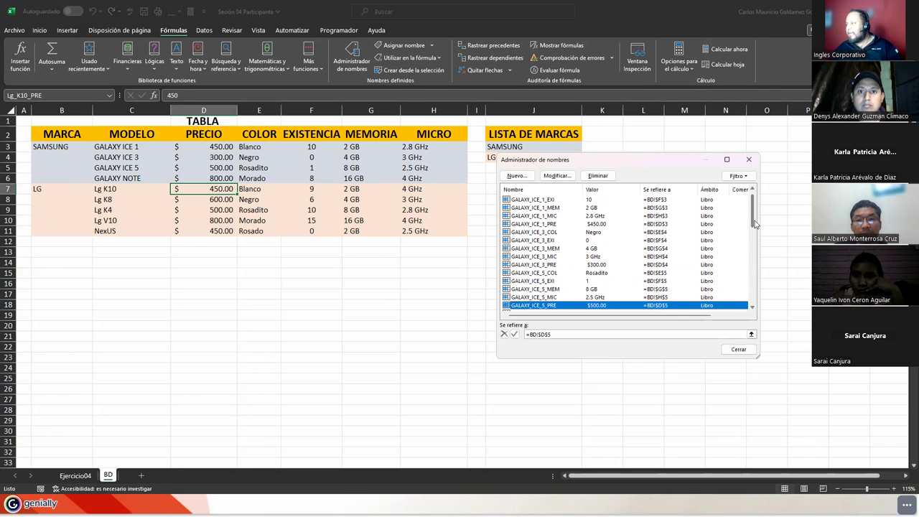
drag(751, 225, 755, 246)
scroll(754, 246, down, 1)
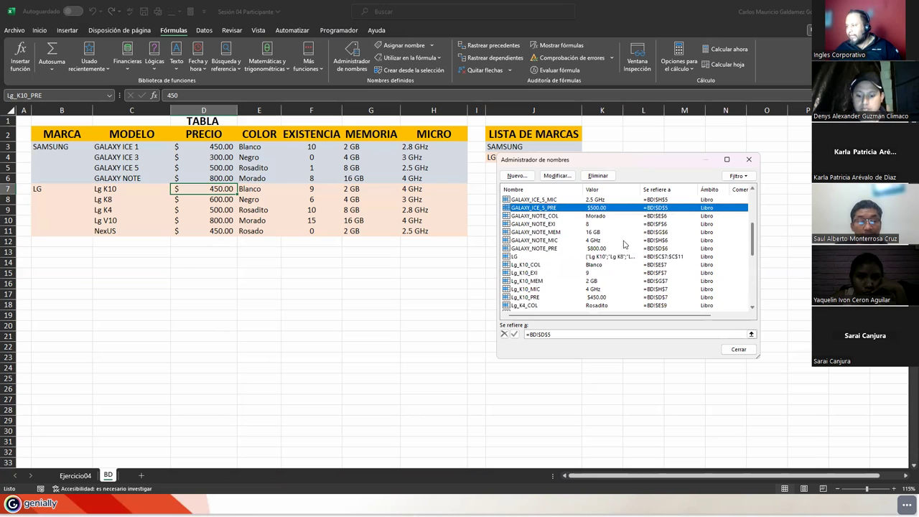
Select the five GALAXY_NOTE names and check which cell GALAXY_NOTE_MIC refers to.
click(543, 218)
shift+click(544, 248)
key(Delete)
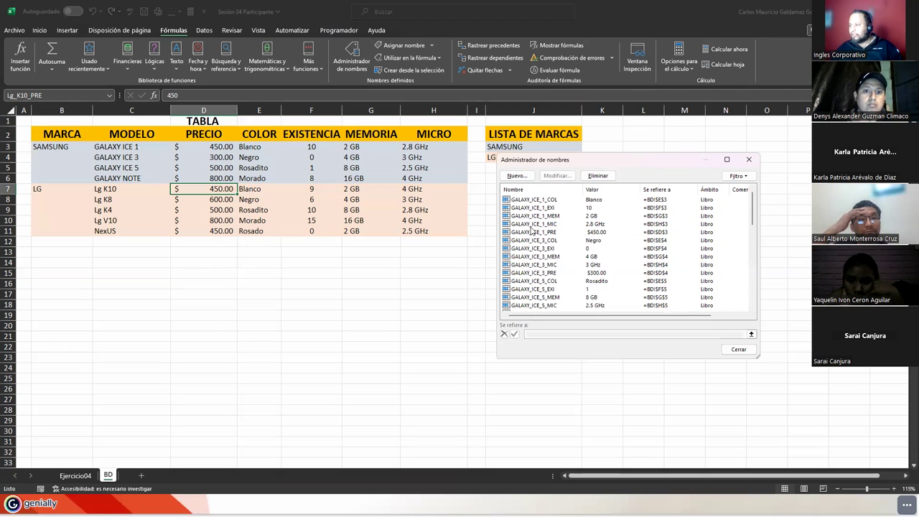
scroll(565, 249, down, 4)
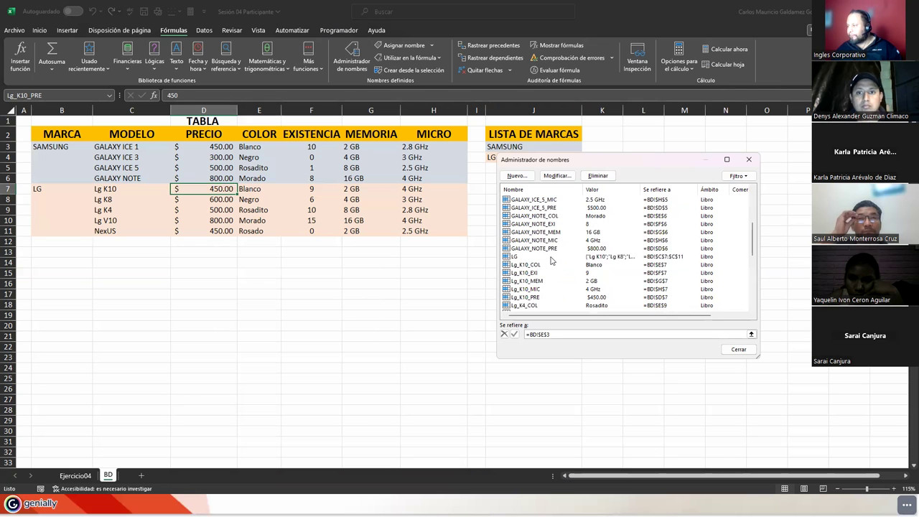
shift+click(552, 248)
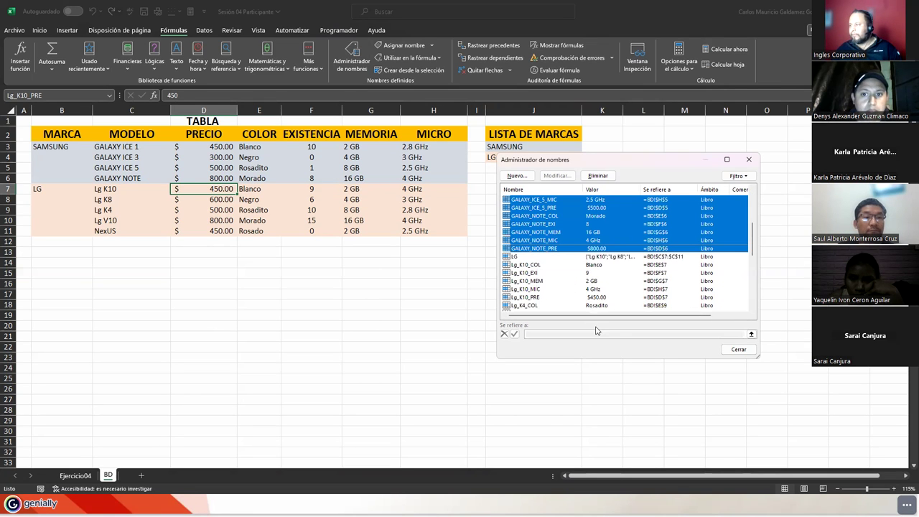
click(561, 241)
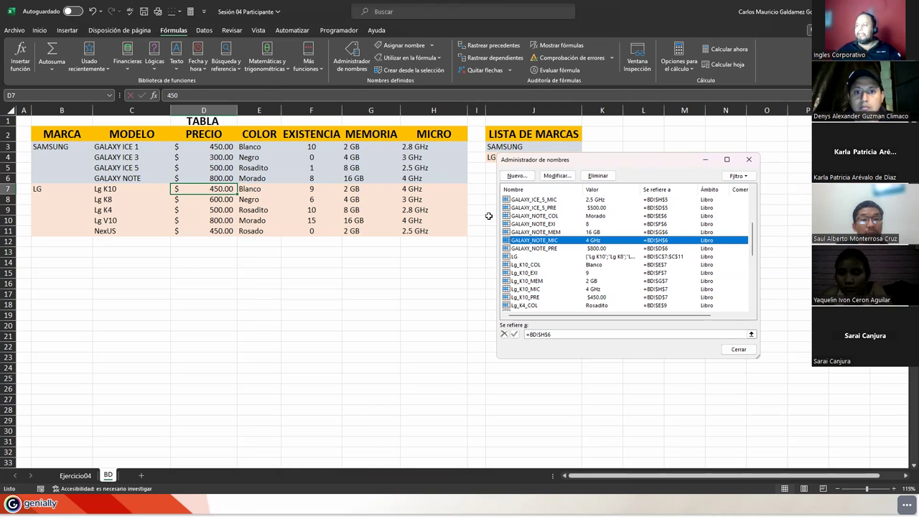
Close the Name Manager and undo the accidental edit of D7.
key(Escape)
key(BackSpace)
key(Escape)
key(ctrl+z)
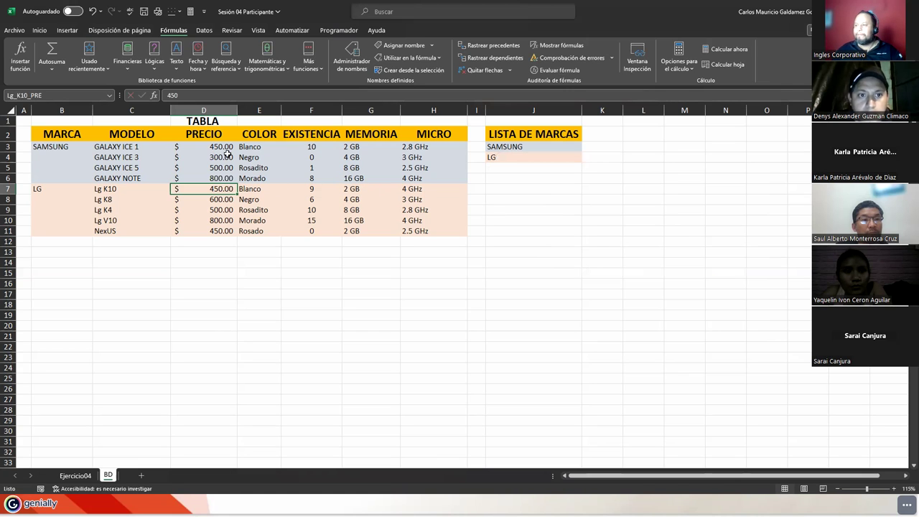
click(202, 148)
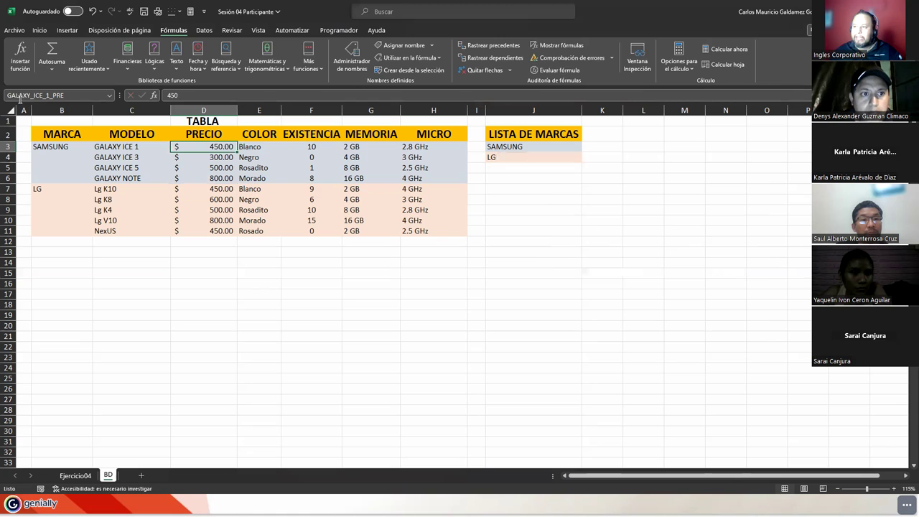
key(Down)
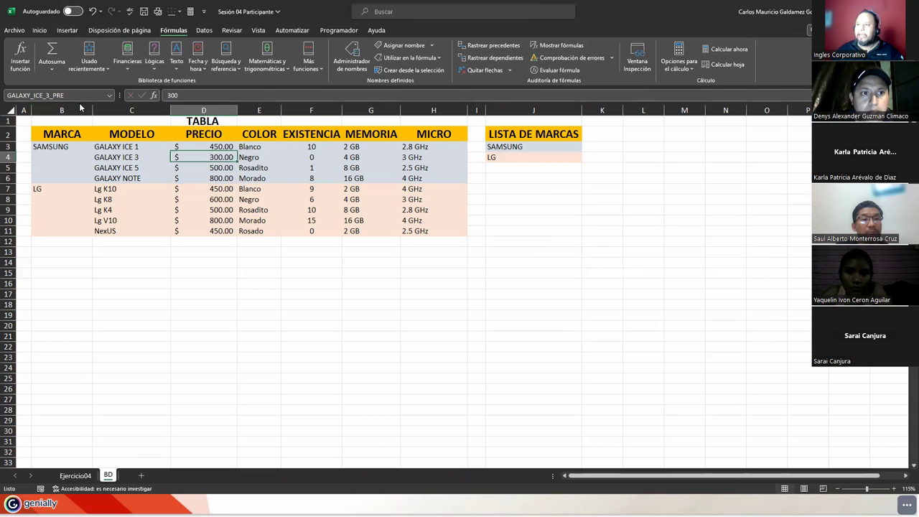
key(Down)
key(Down)
key(Down)
key(Down)
key(Down)
key(Down)
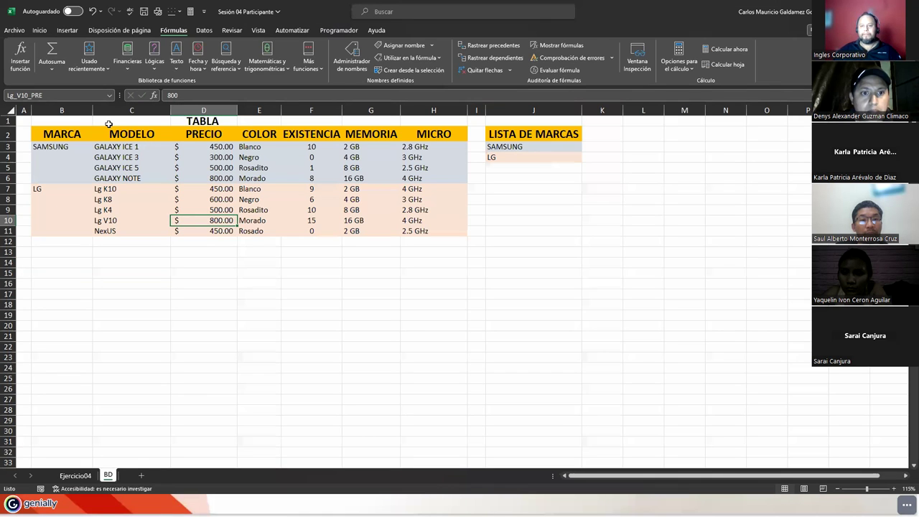
click(193, 147)
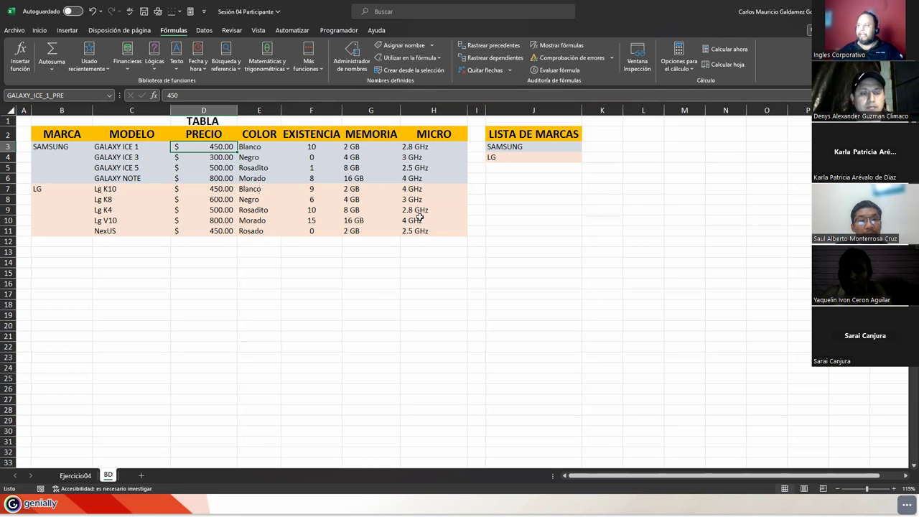
click(417, 188)
click(427, 237)
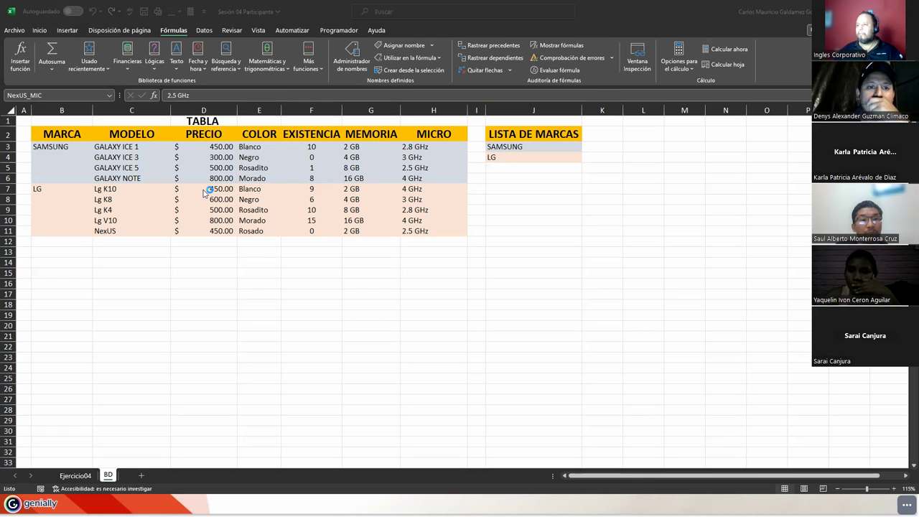
click(256, 190)
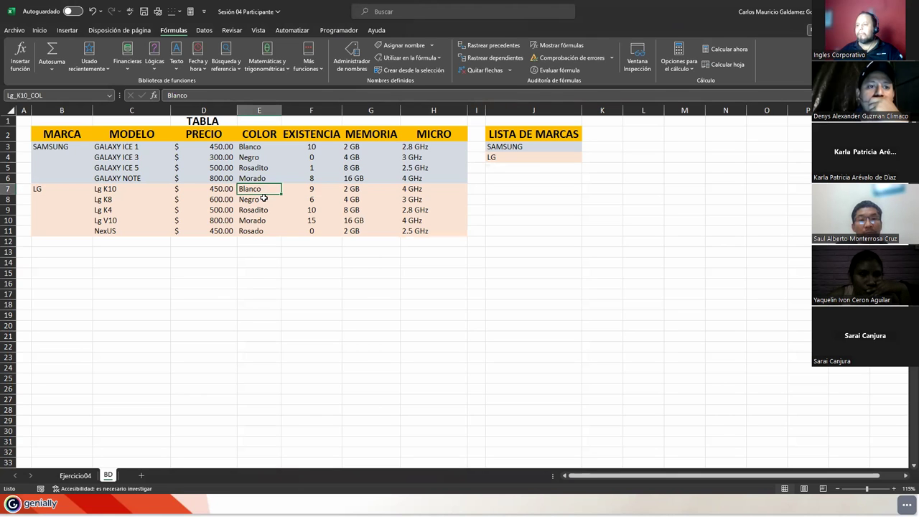
click(263, 147)
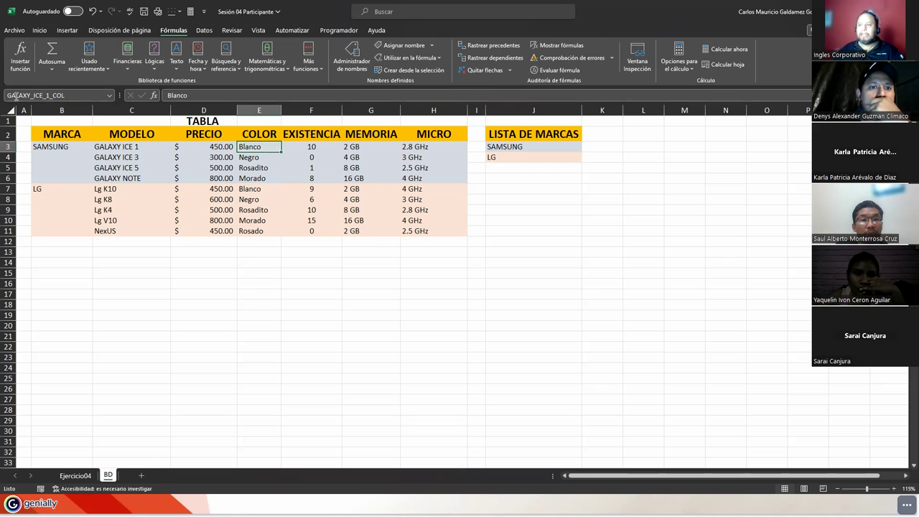
click(259, 190)
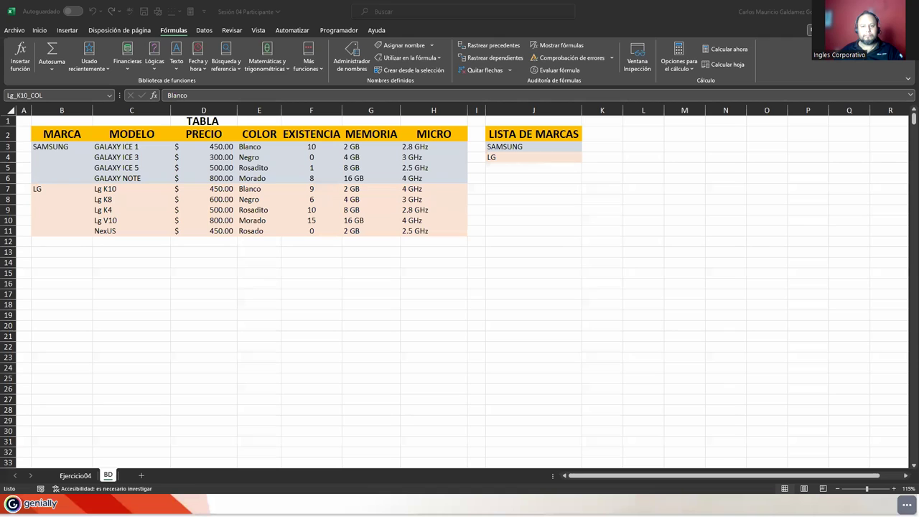
key(ctrl+c)
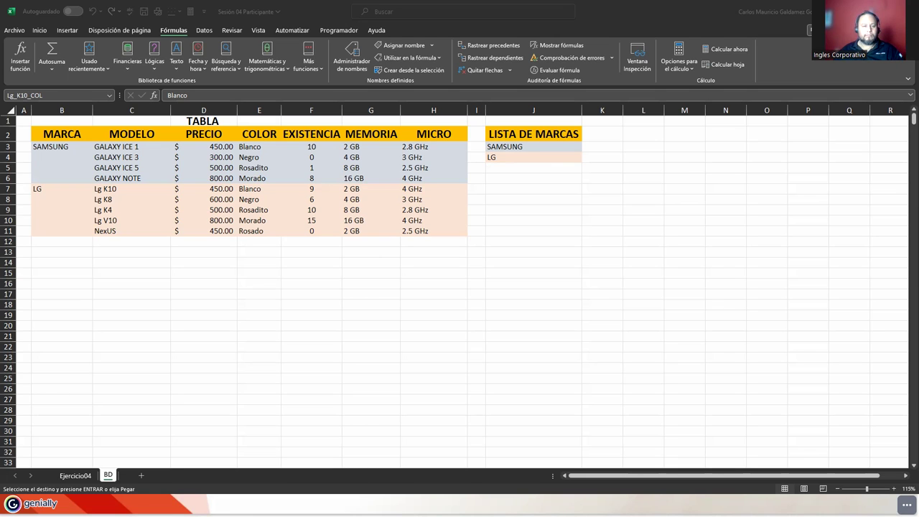
key(Escape)
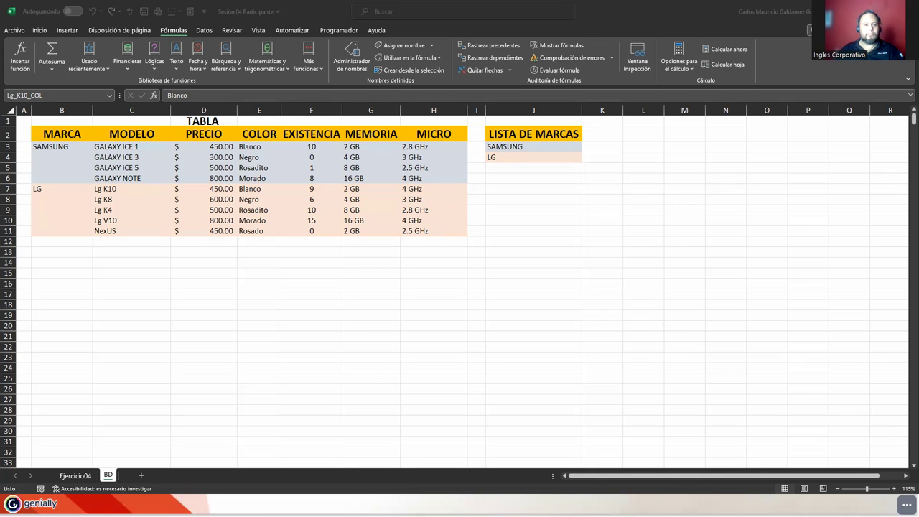
key(Escape)
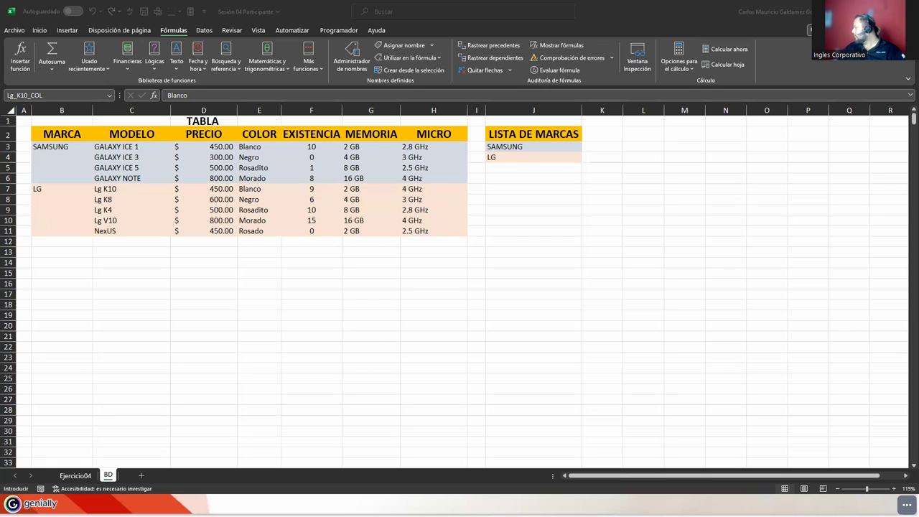
key(F2)
key(Escape)
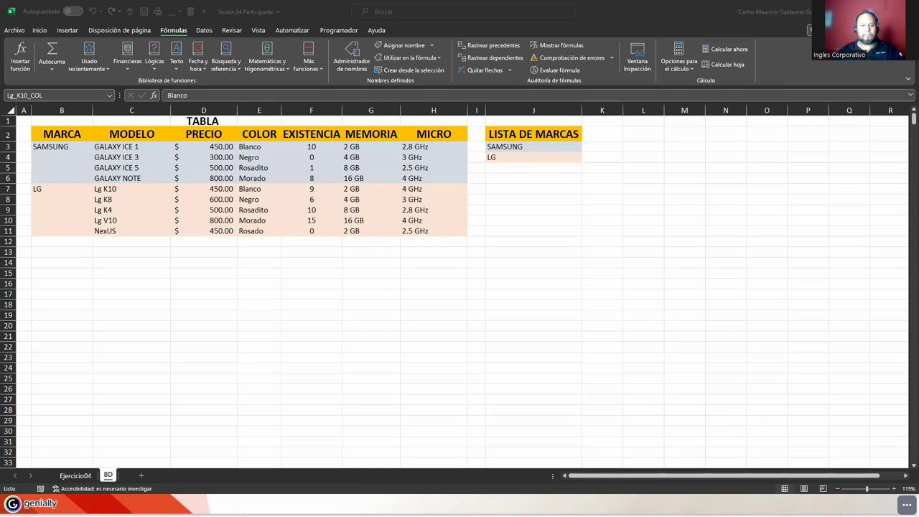
key(ctrl+shift+F3)
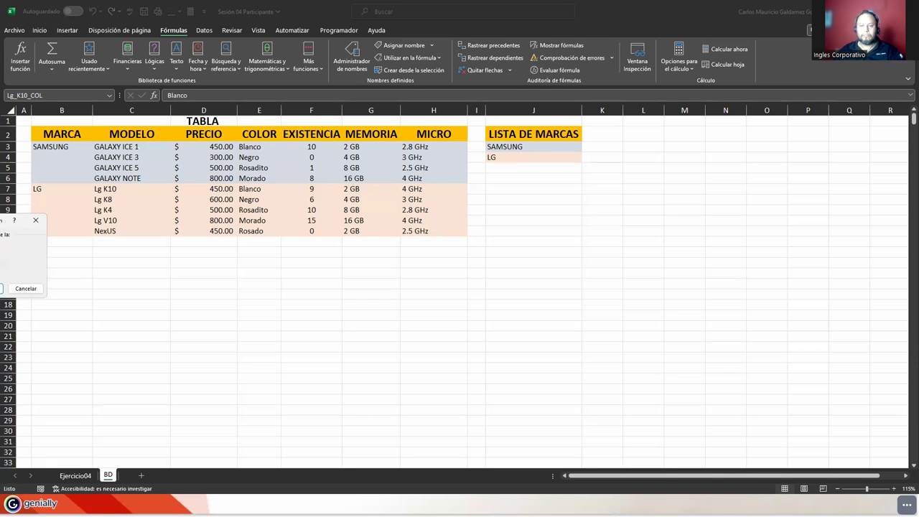
key(Return)
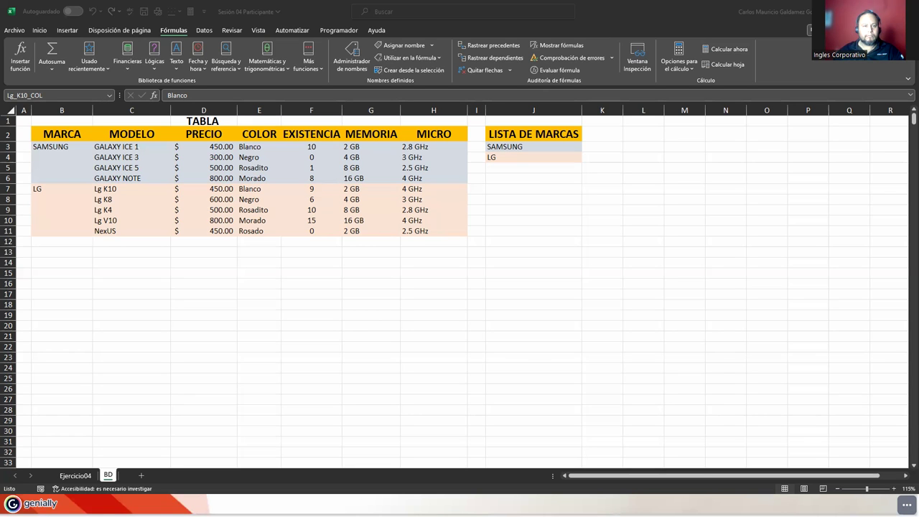
key(F2)
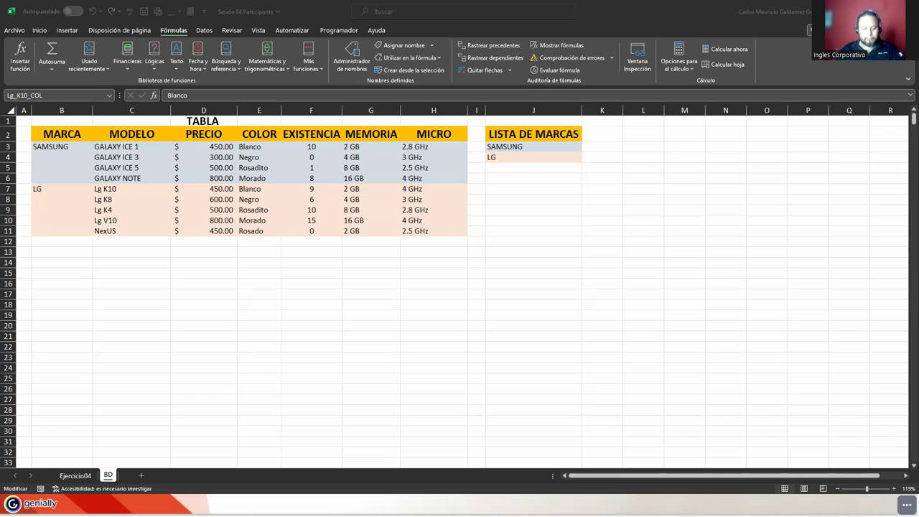
key(Escape)
key(ctrl+c)
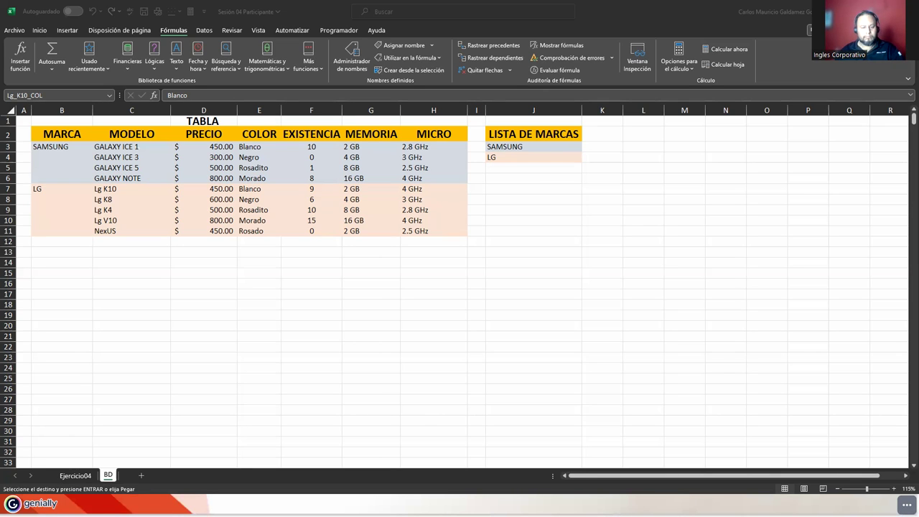
key(F2)
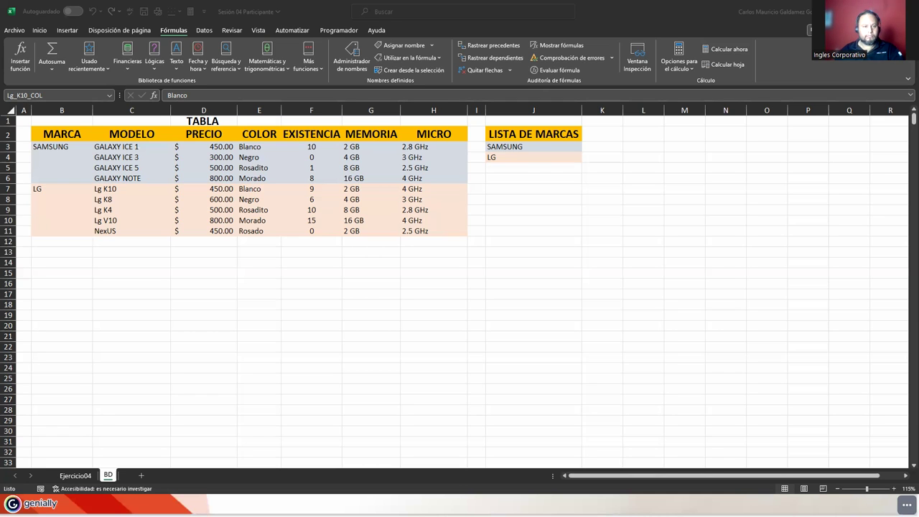
key(Escape)
key(ctrl+c)
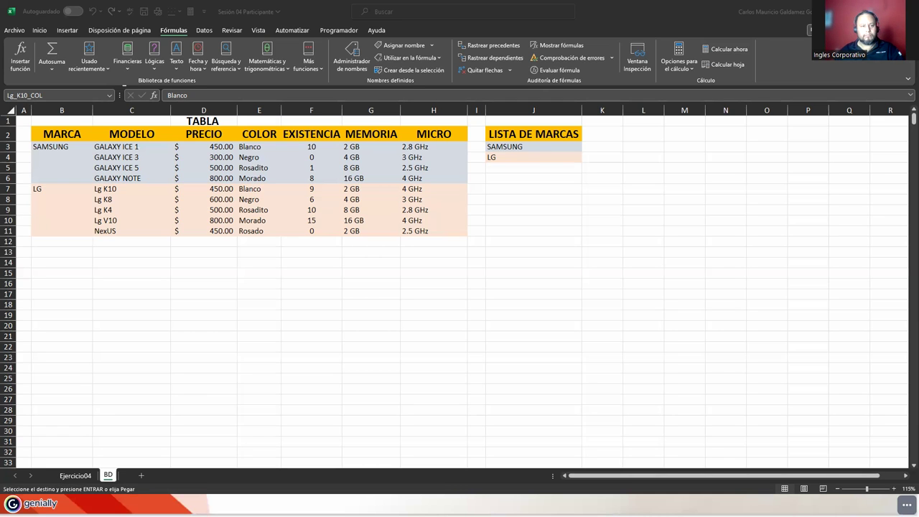
key(Escape)
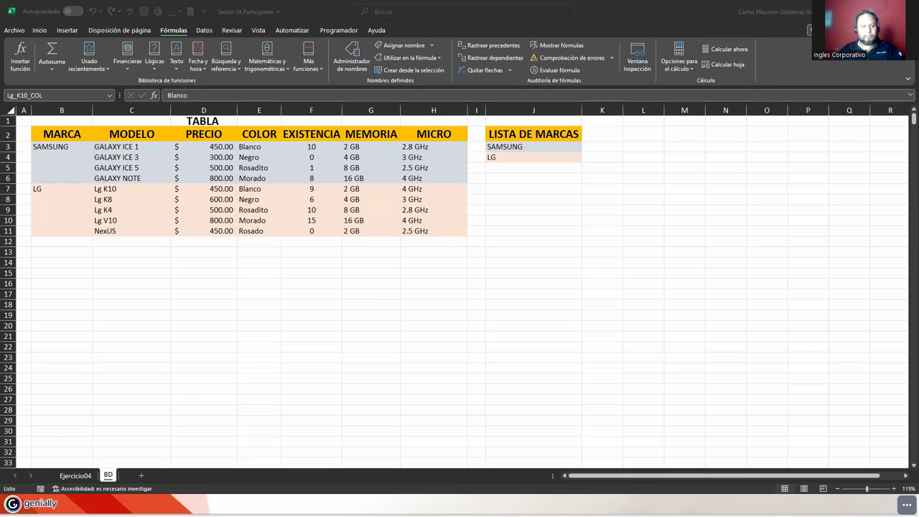
key(ctrl+c)
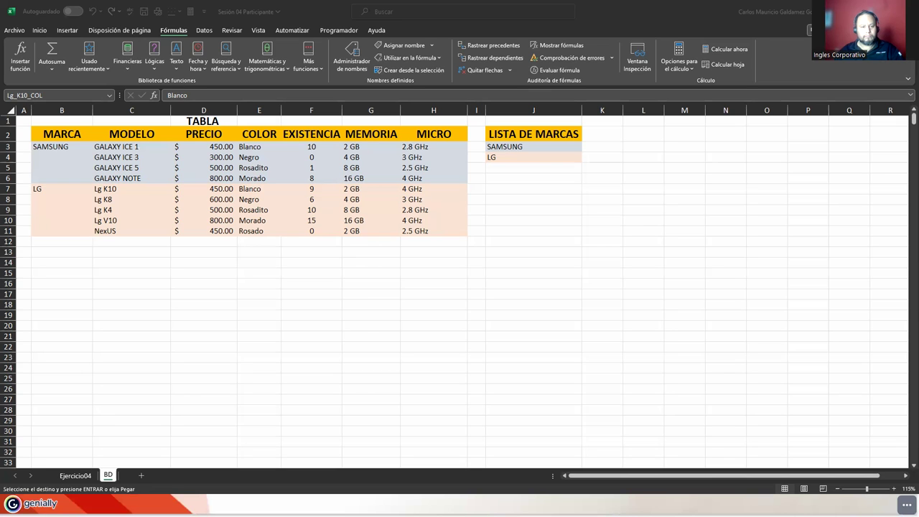
key(F2)
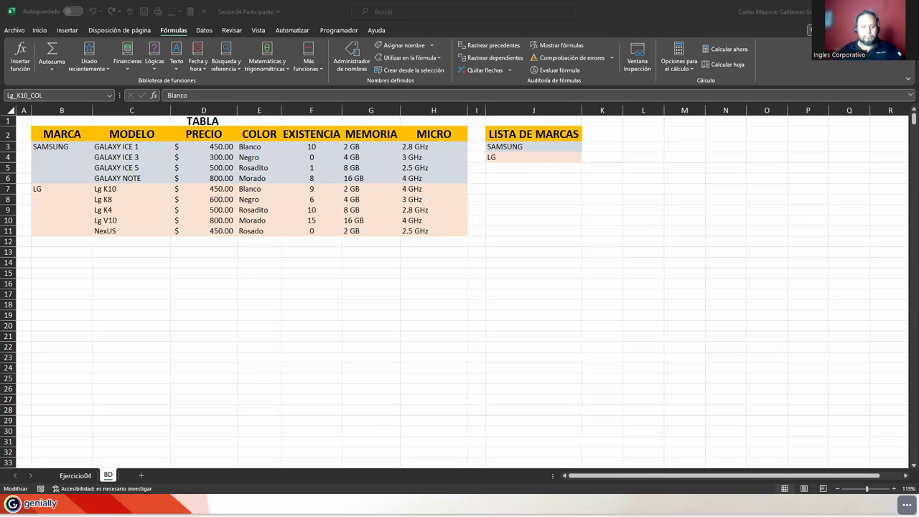
key(Escape)
key(ctrl+c)
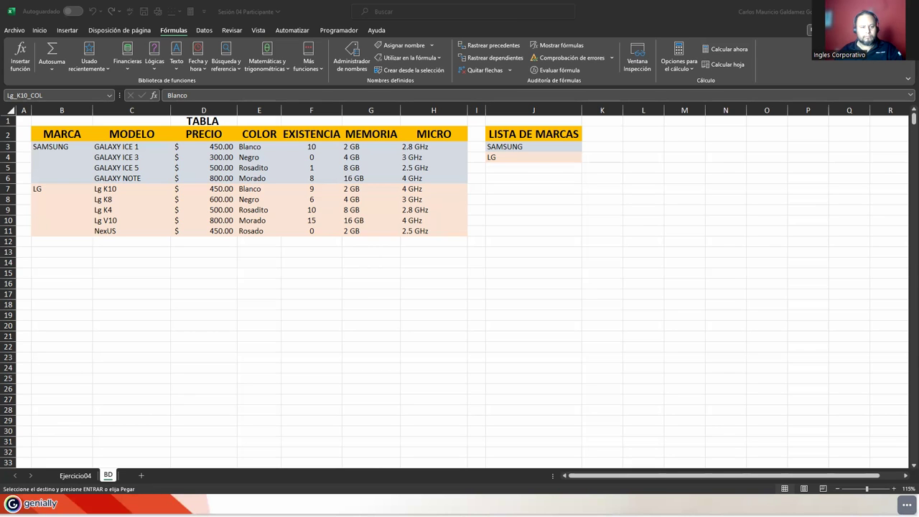
key(F2)
key(Escape)
key(ctrl+c)
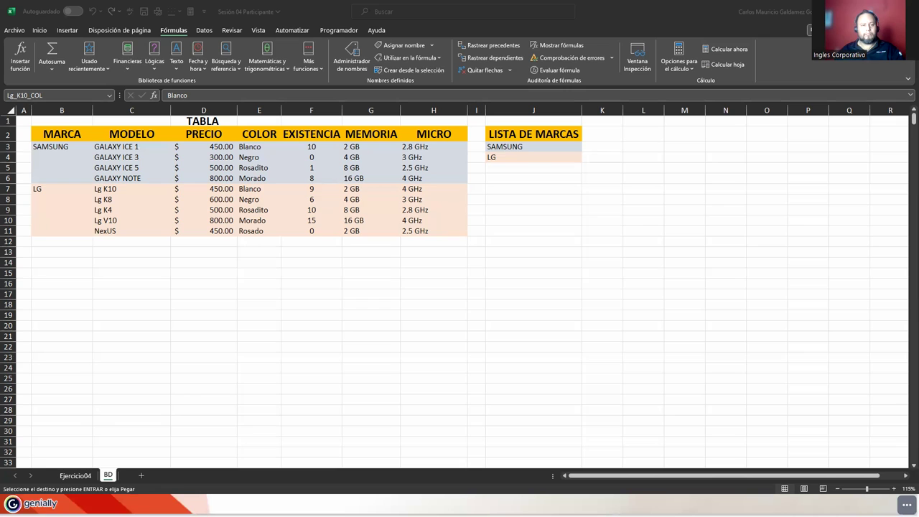
key(F2)
key(Escape)
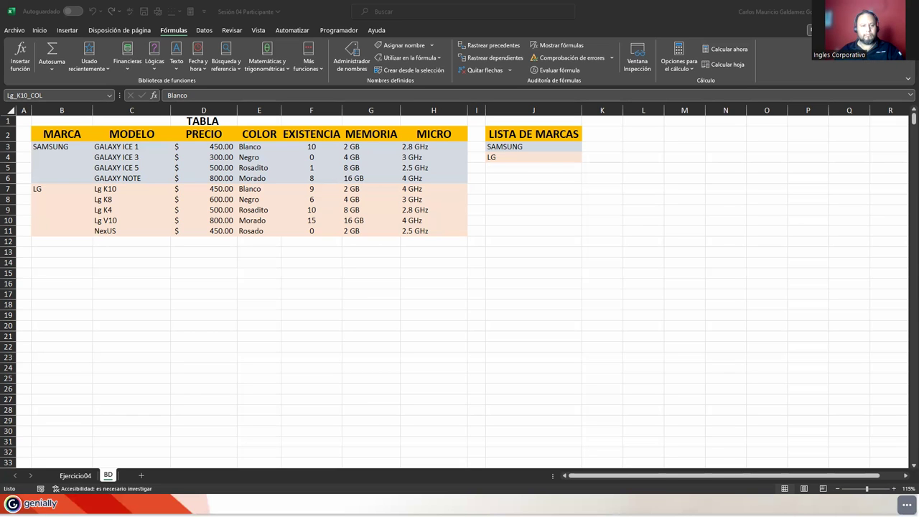
key(ctrl+c)
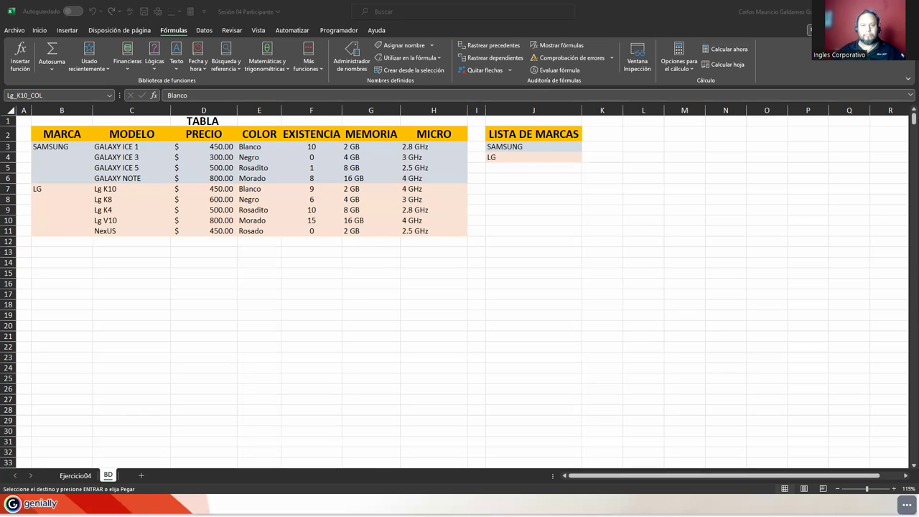
key(Escape)
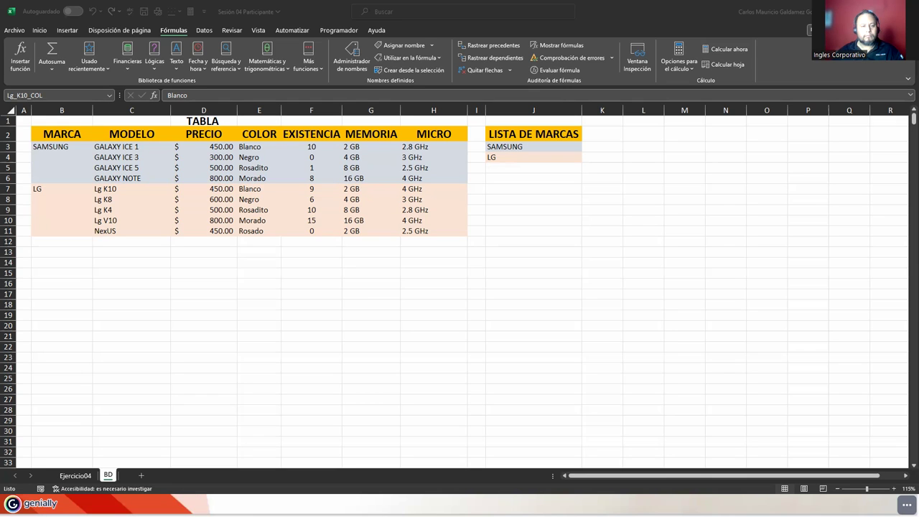
key(ctrl+c)
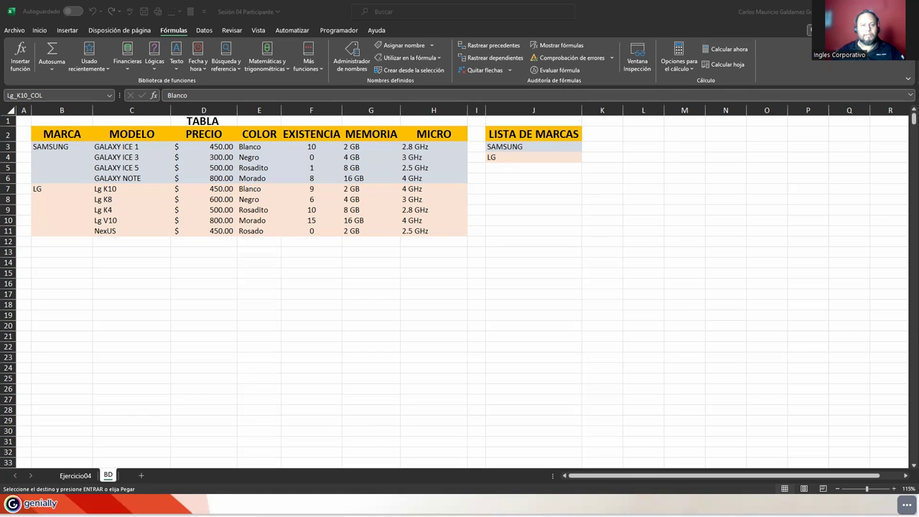
key(Escape)
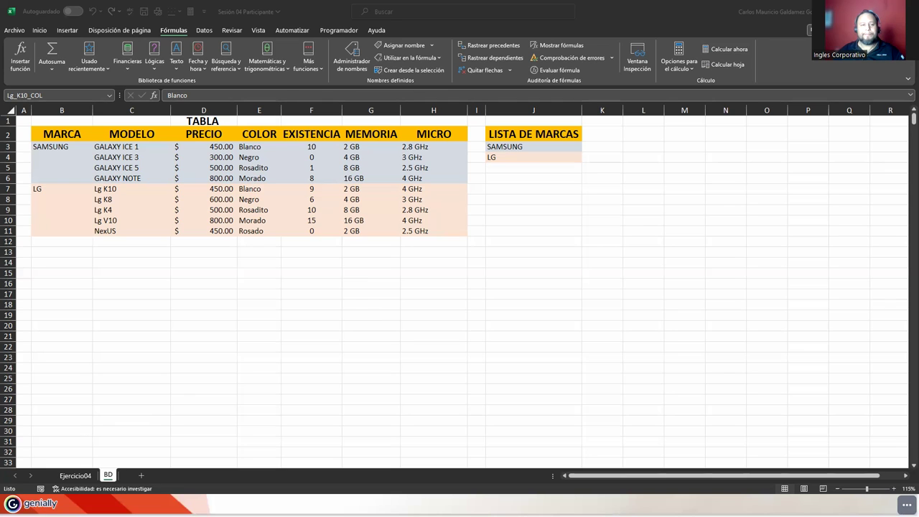
key(ctrl+c)
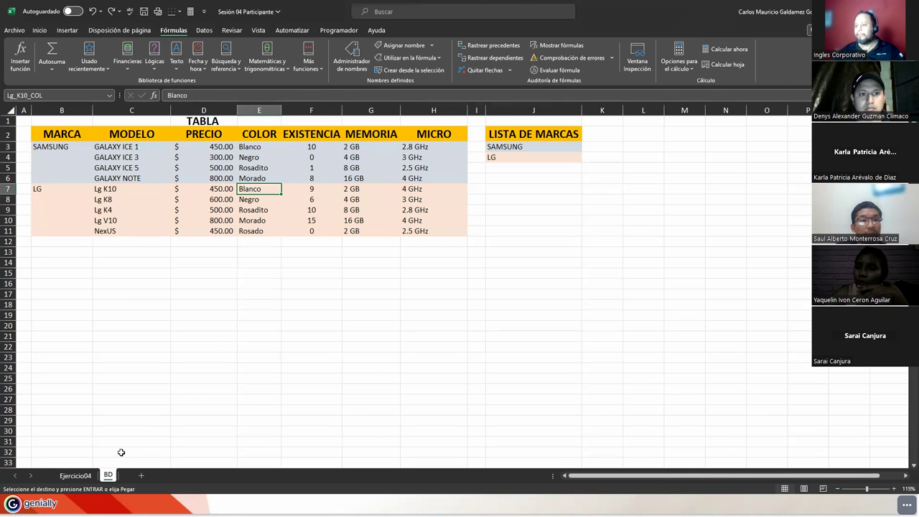
click(430, 148)
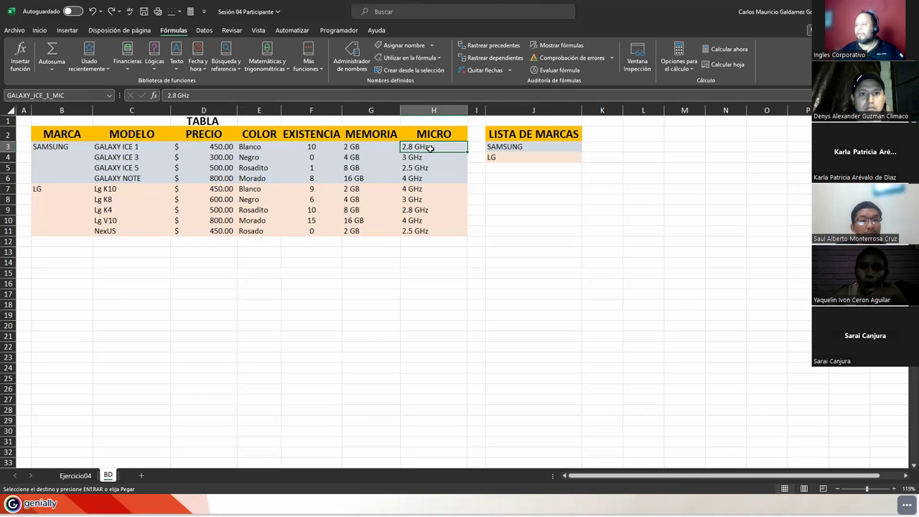
click(426, 189)
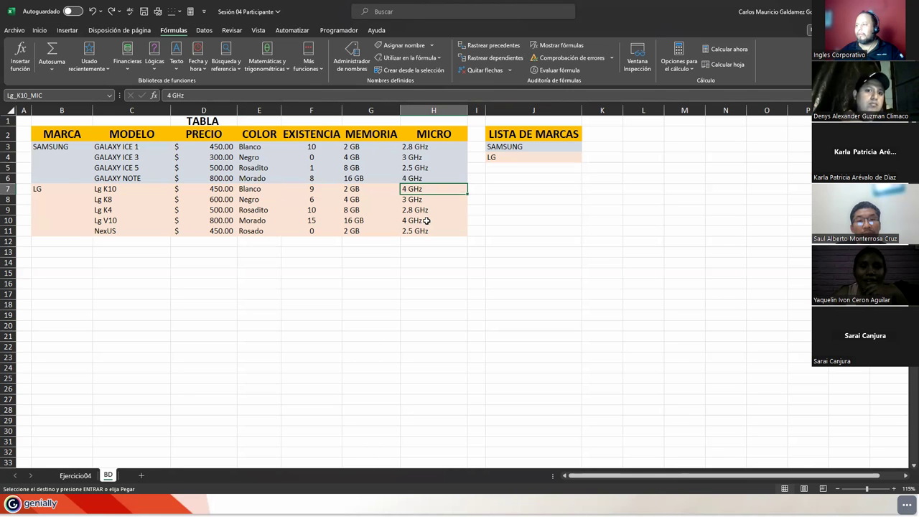
click(262, 199)
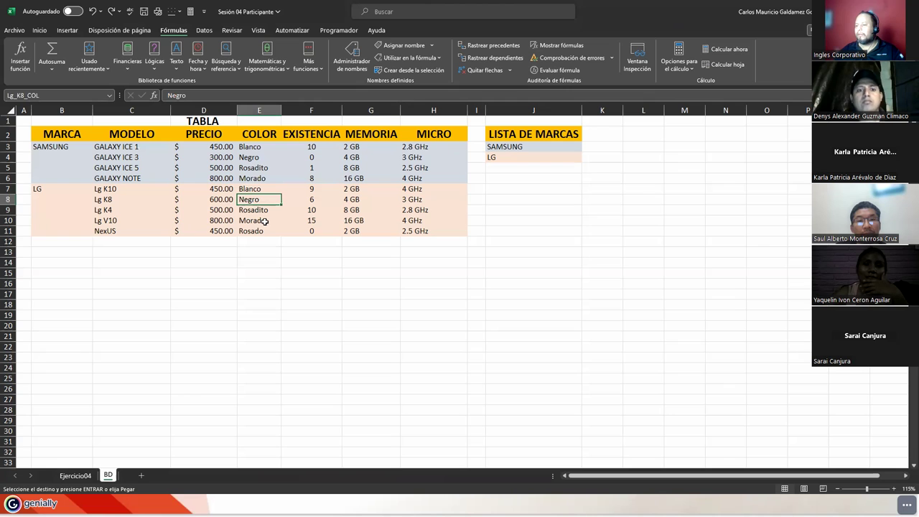
click(198, 207)
click(148, 198)
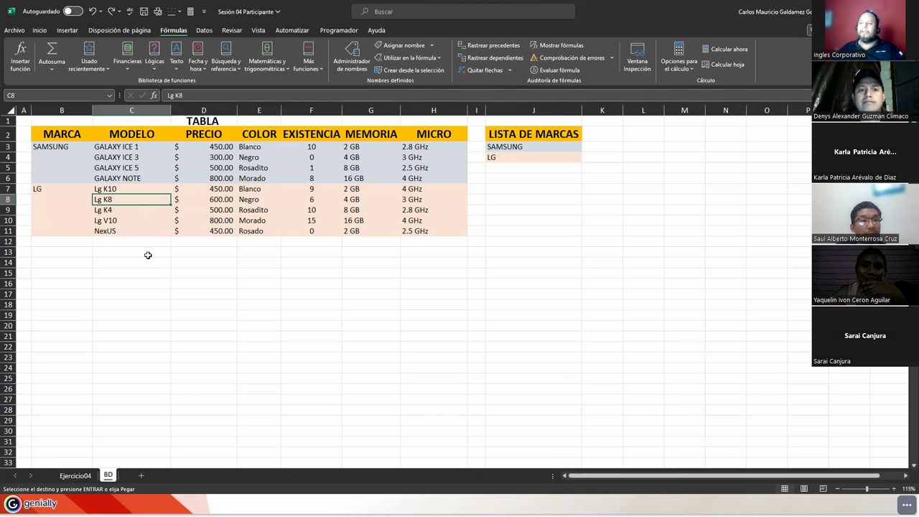
click(176, 249)
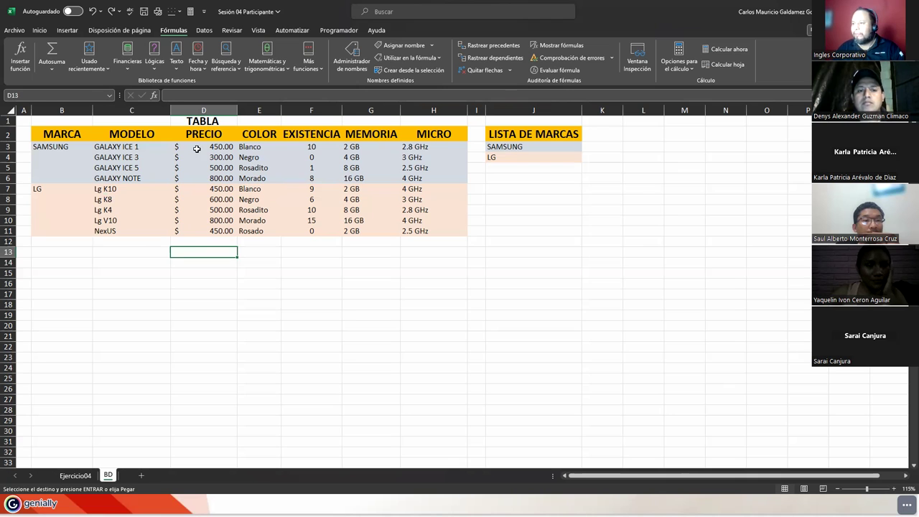
click(197, 147)
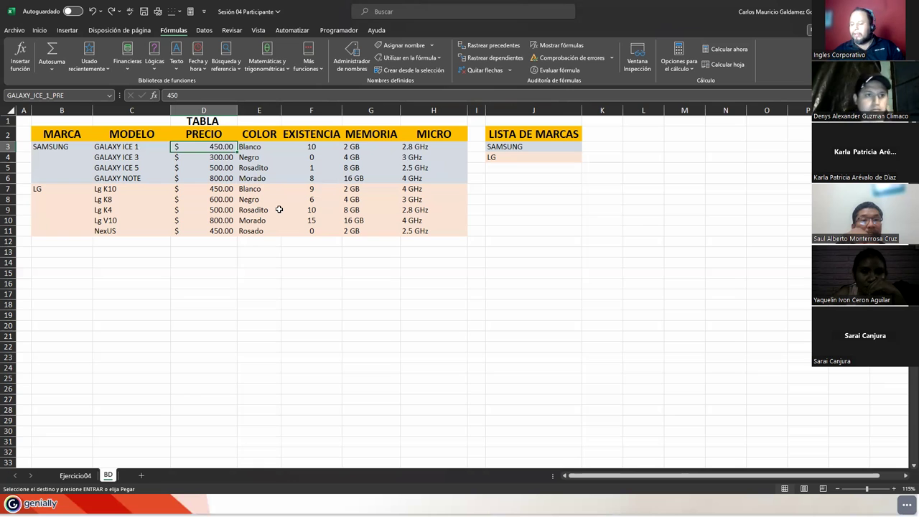
text(GALAXY_ICE_1_PRE)
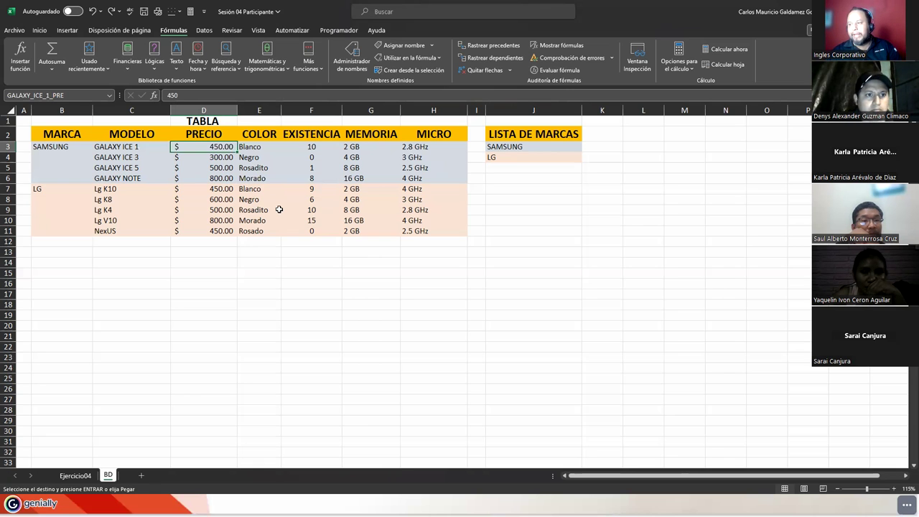
key(Return)
key(Return)
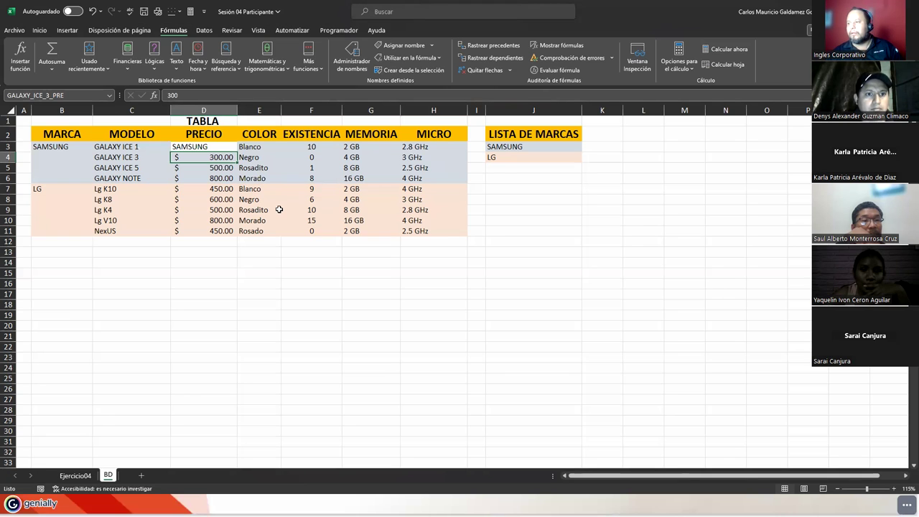
key(Up)
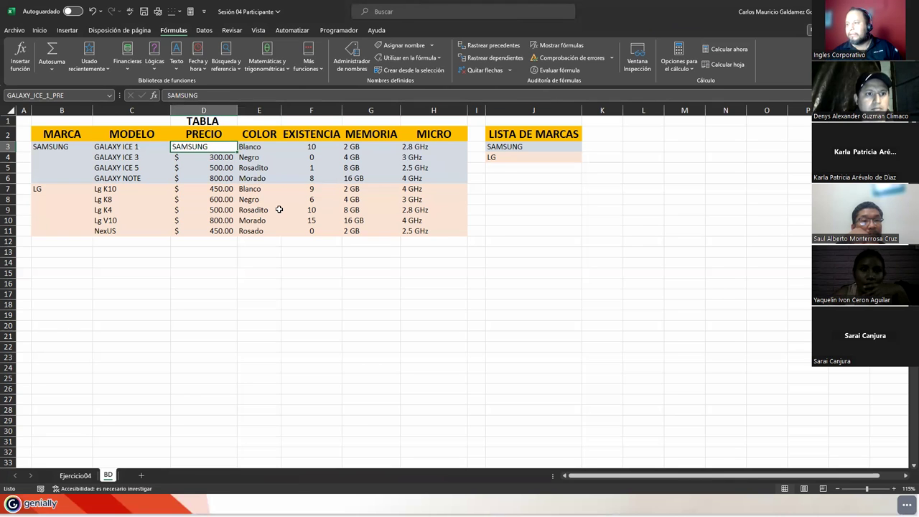
key(ctrl+z)
key(Down)
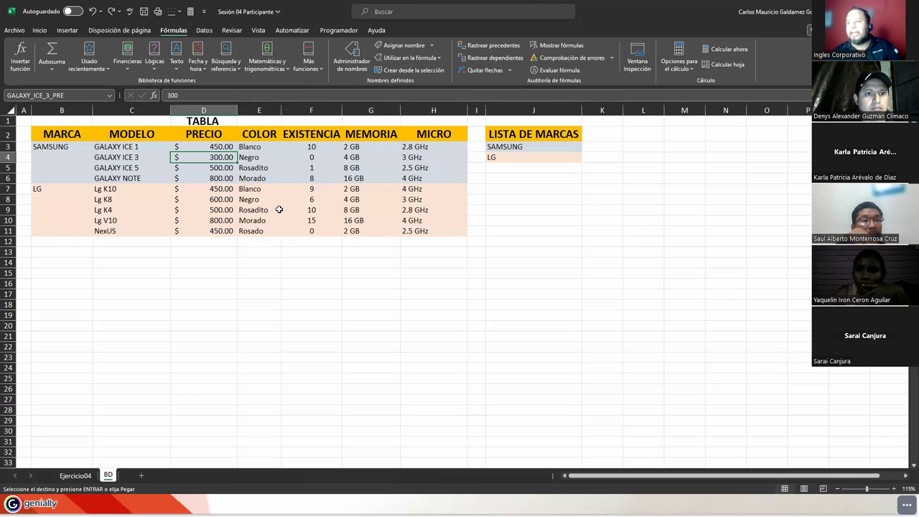
key(Down)
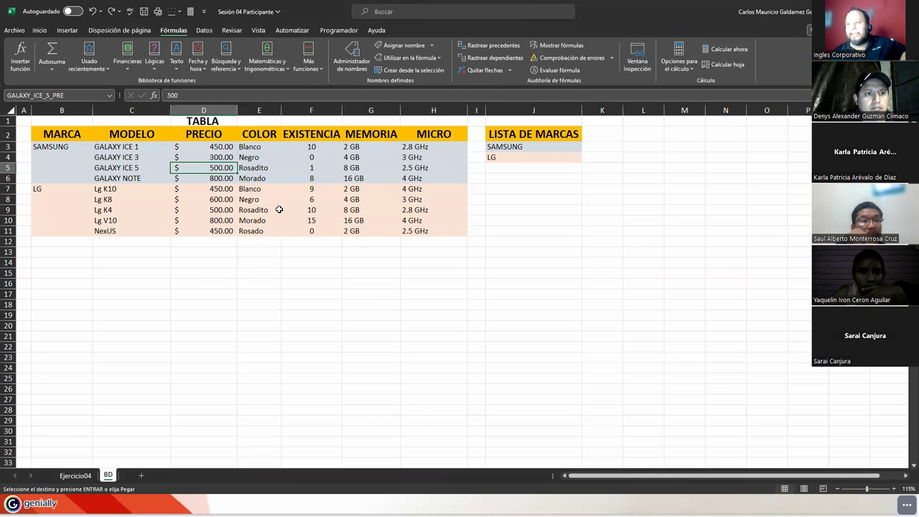
key(Down)
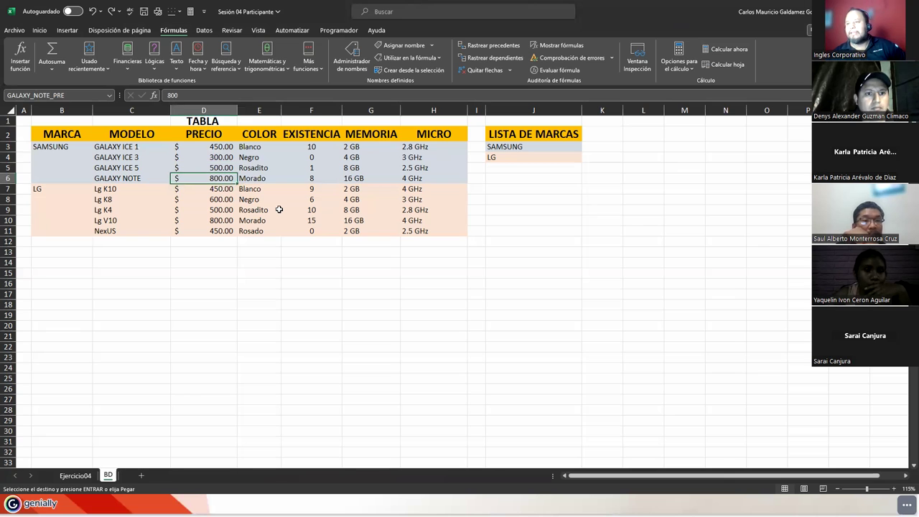
key(Down)
key(Down)
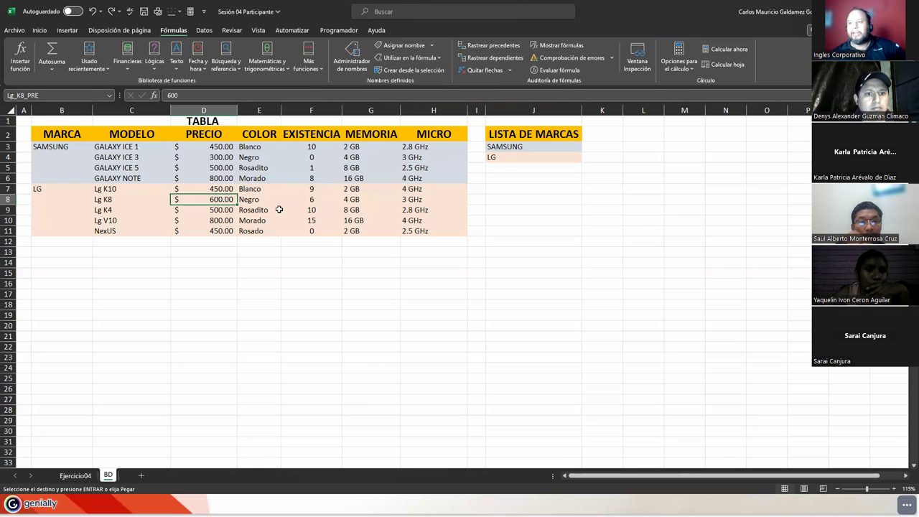
key(Down)
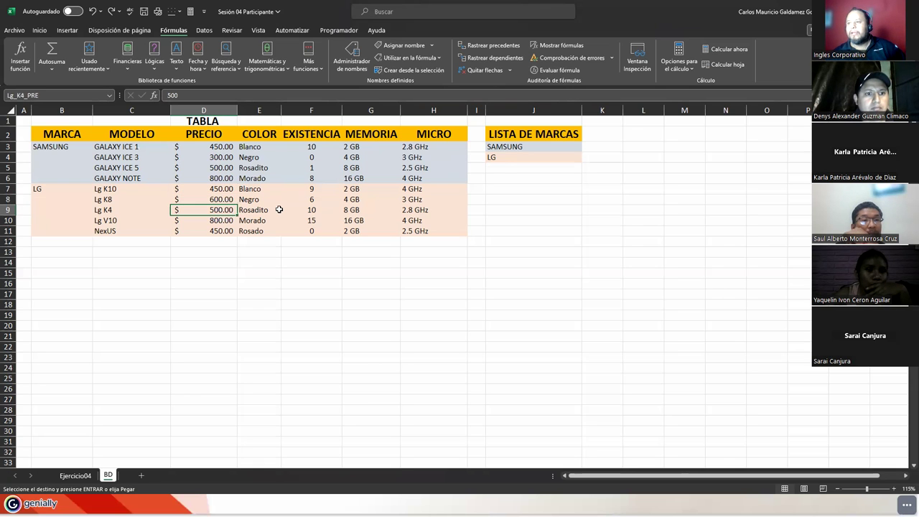
key(Down)
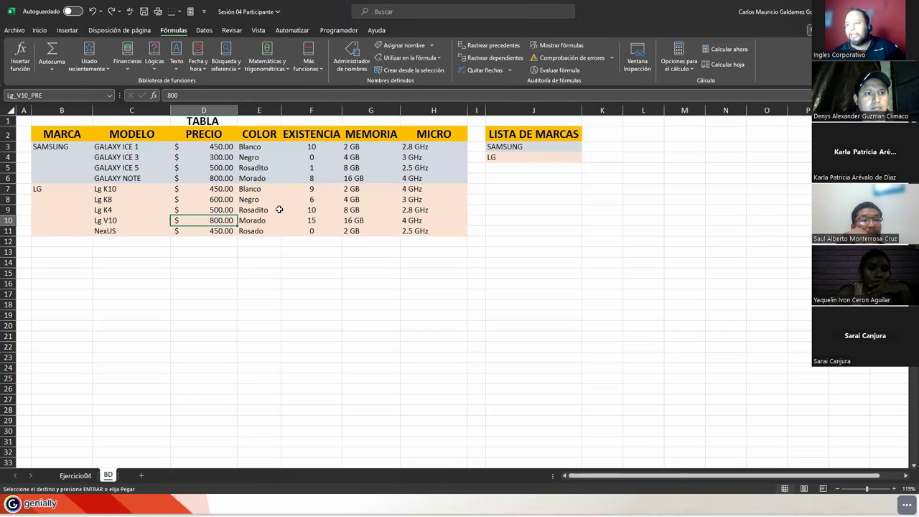
key(Down)
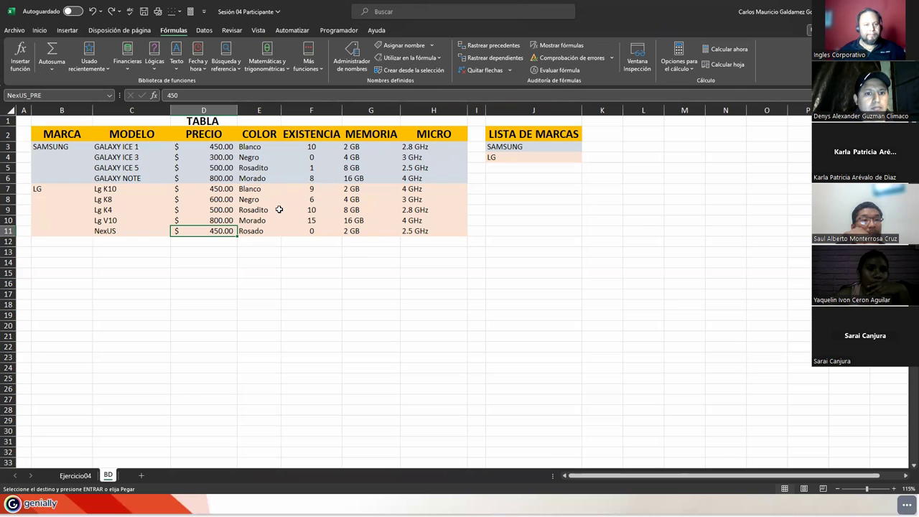
click(257, 149)
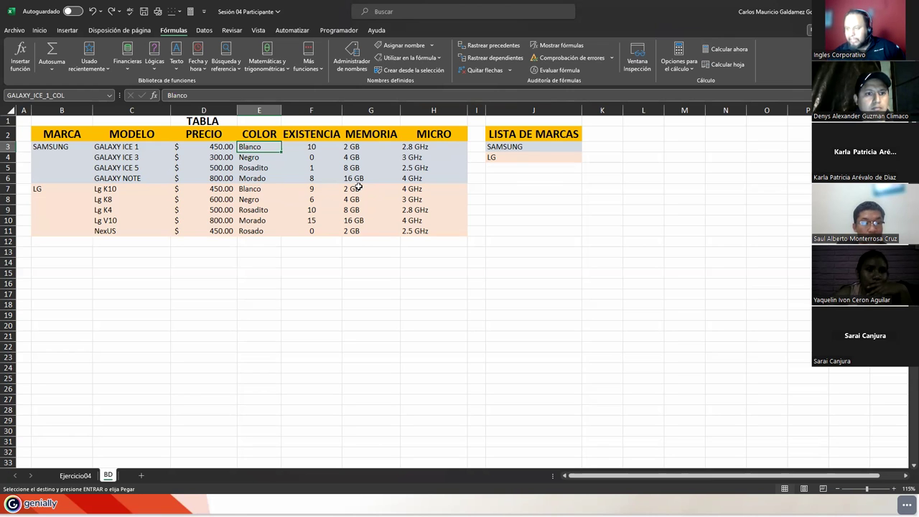
key(Down)
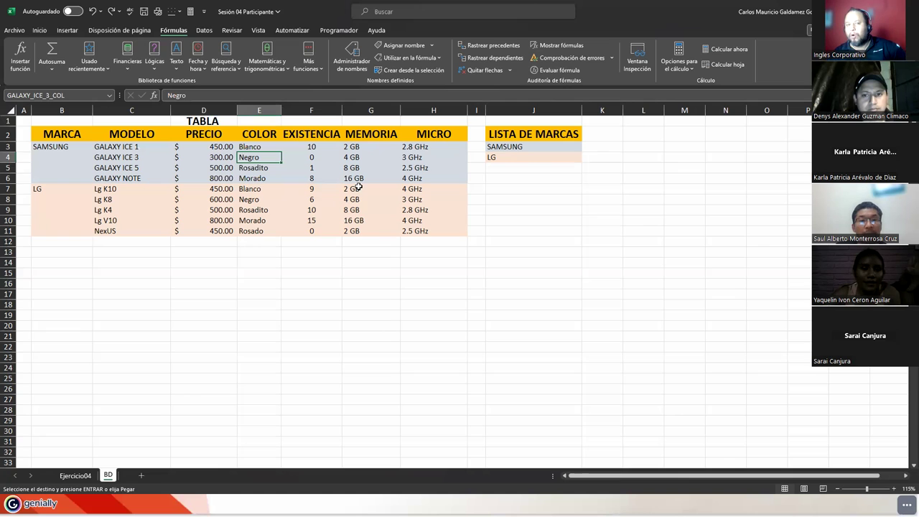
key(Down)
key(Up)
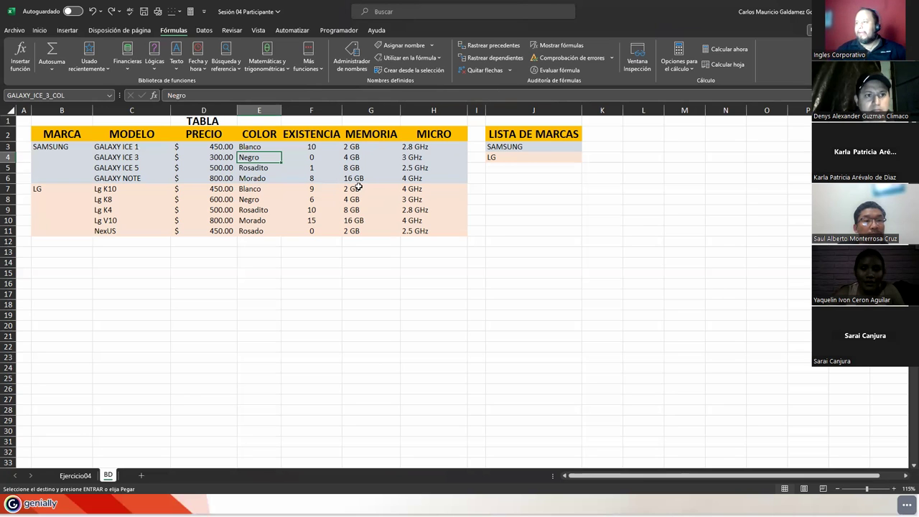
click(349, 64)
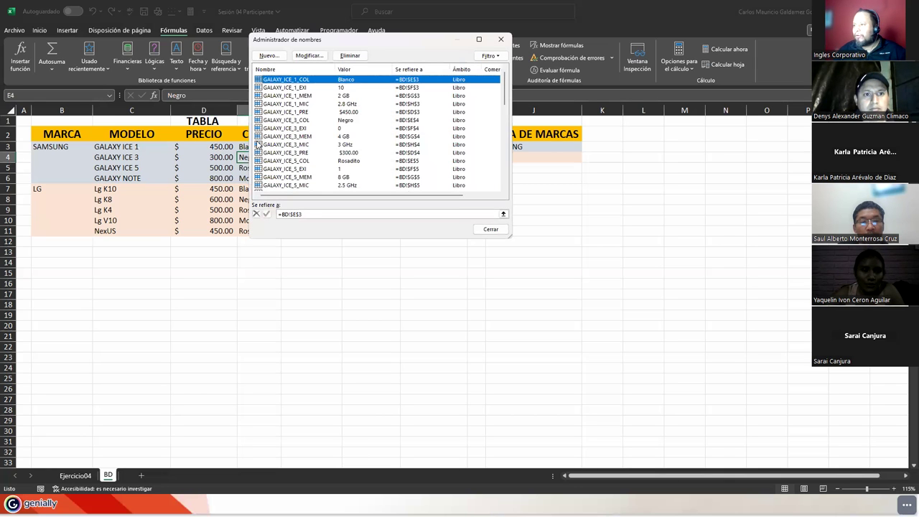
drag(338, 41, 441, 61)
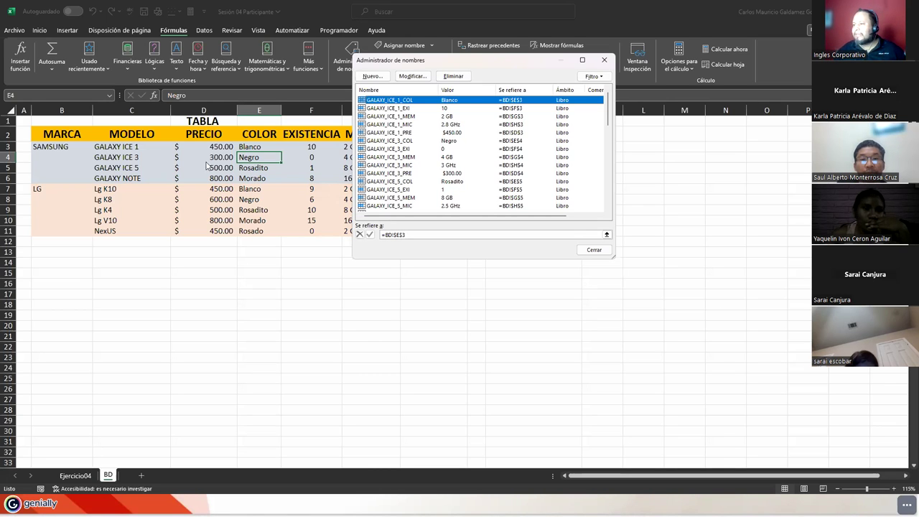
click(381, 142)
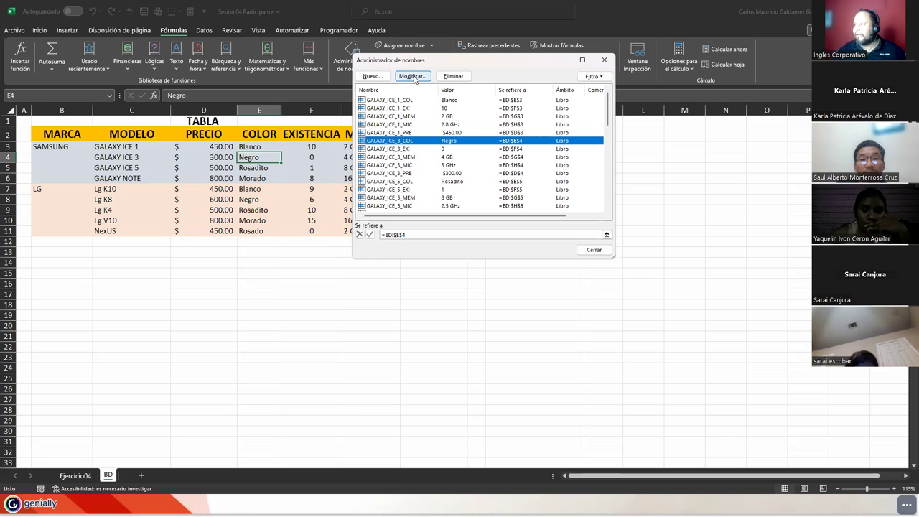
click(413, 76)
click(454, 190)
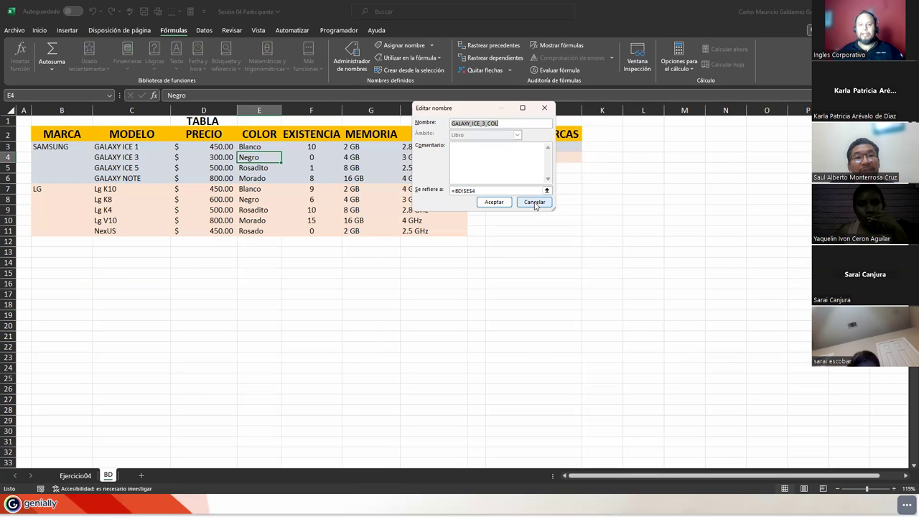
click(535, 203)
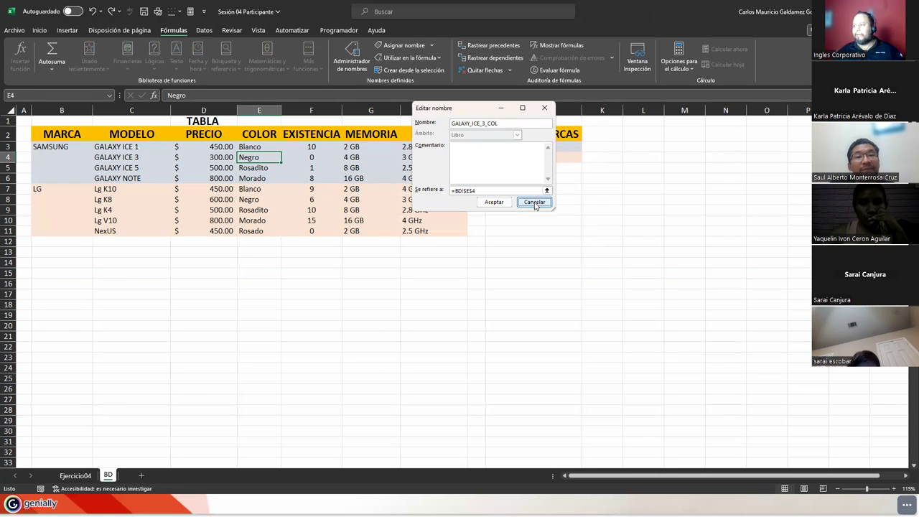
click(594, 251)
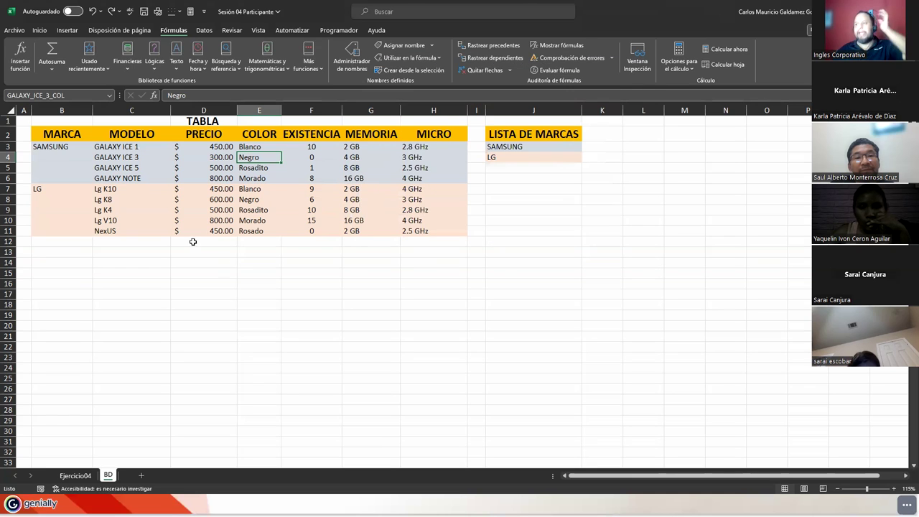
click(116, 147)
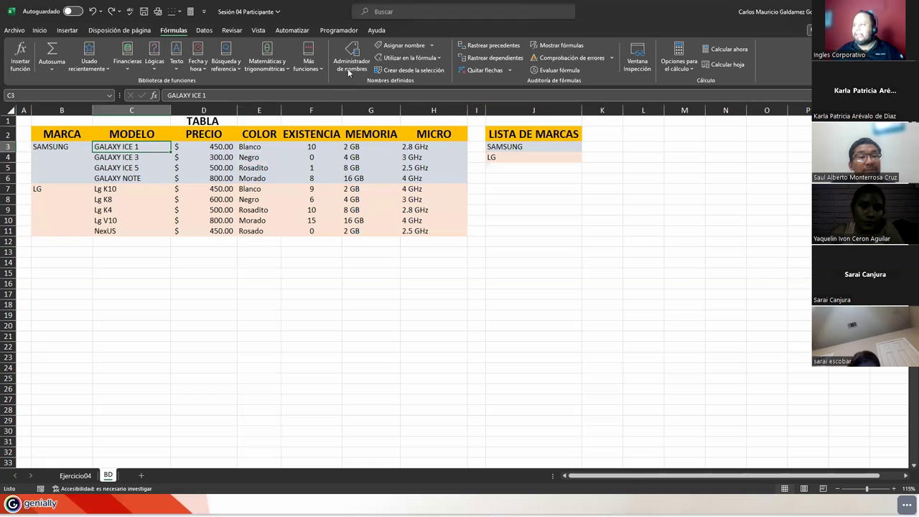
click(397, 45)
click(487, 123)
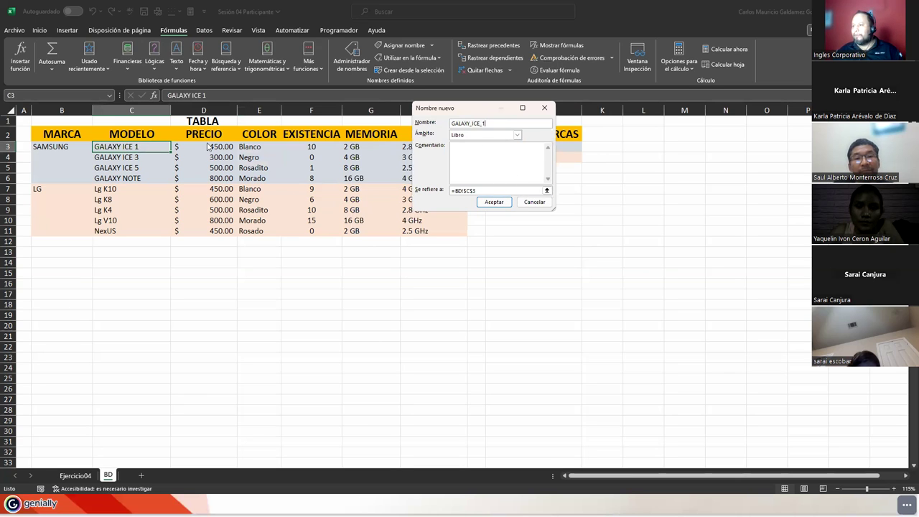
click(426, 122)
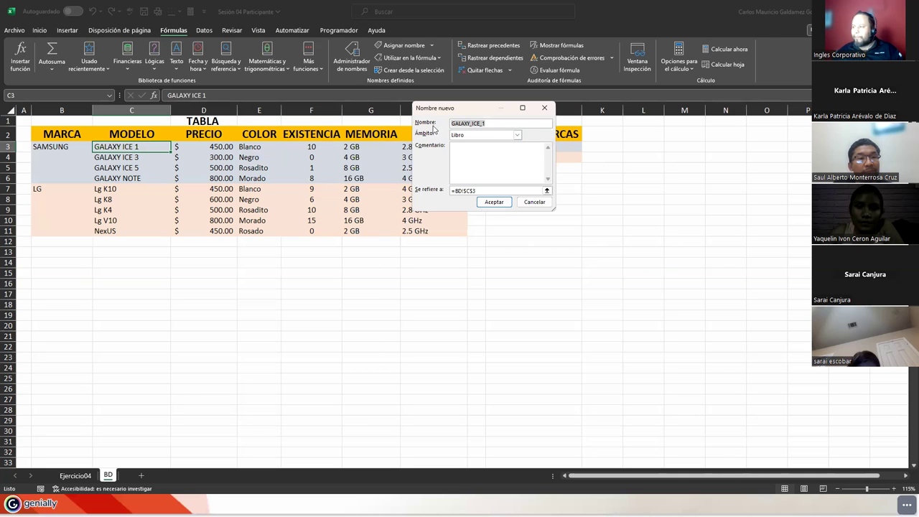
click(534, 202)
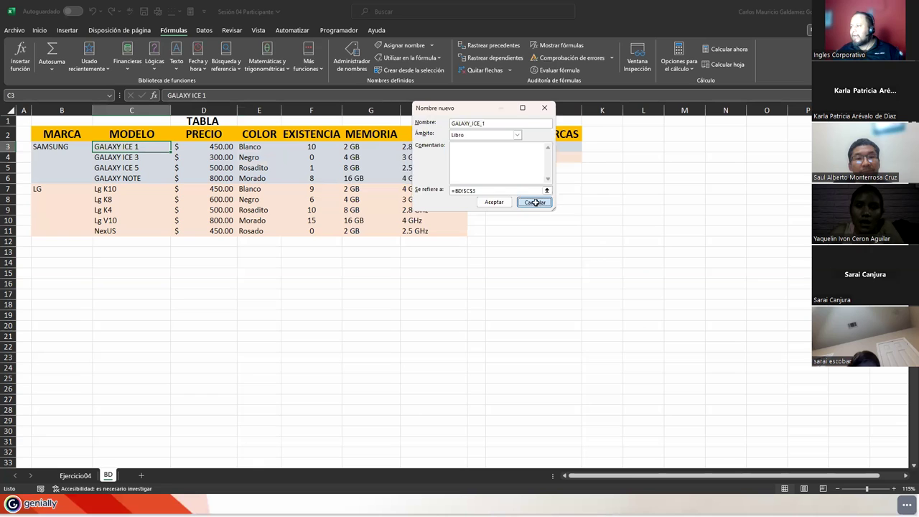
click(203, 146)
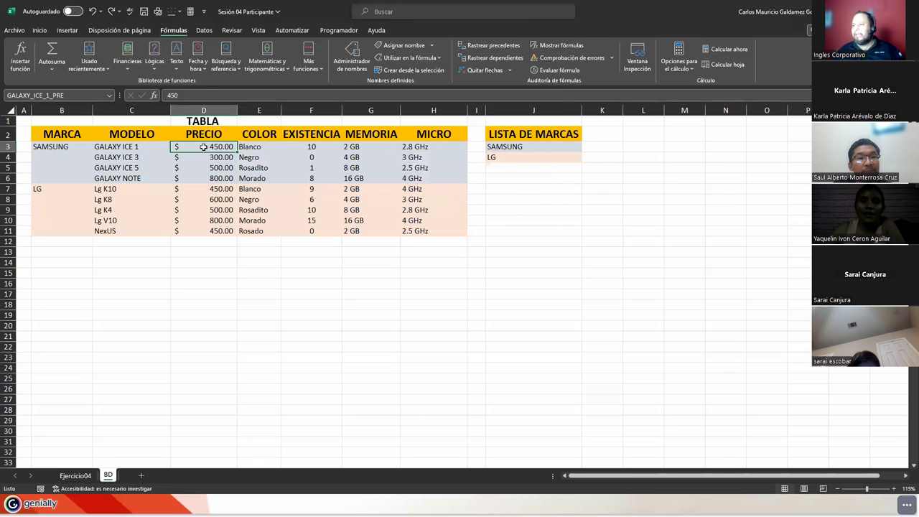
click(402, 45)
key(End)
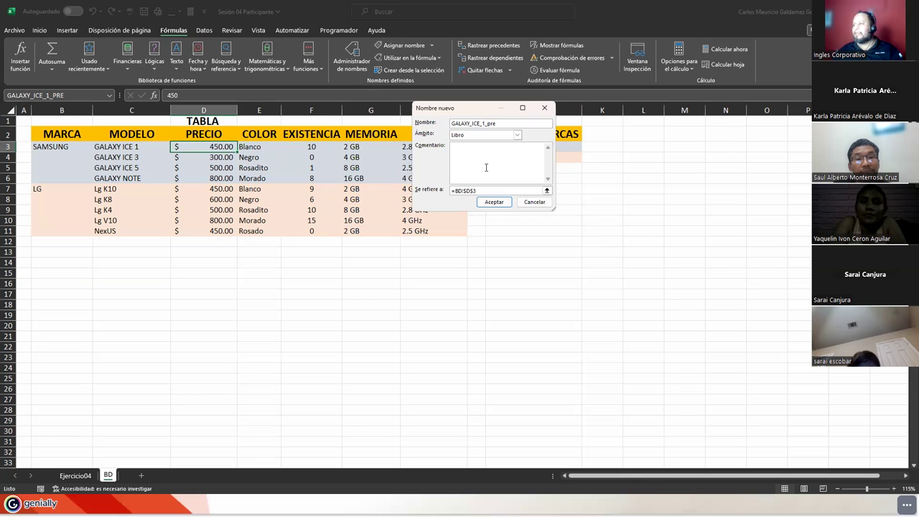
key(Return)
key(Down)
key(Down)
key(Up)
key(Up)
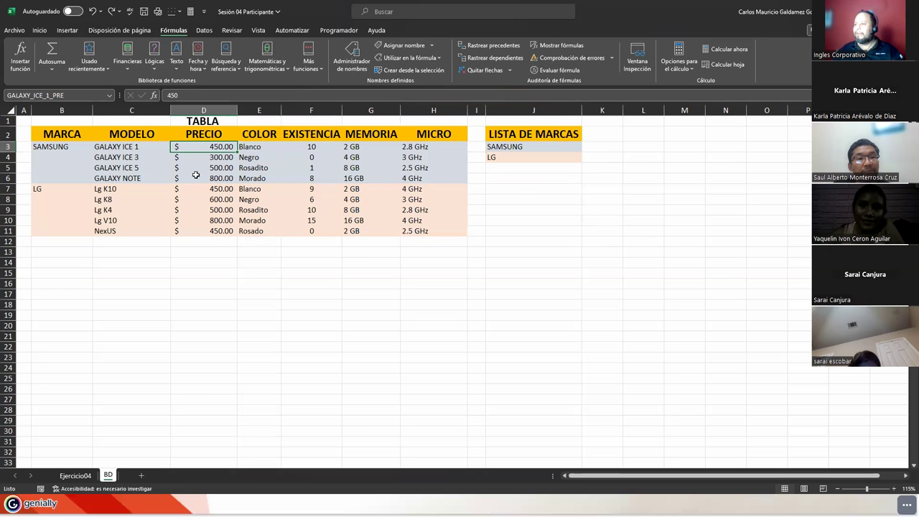
click(195, 175)
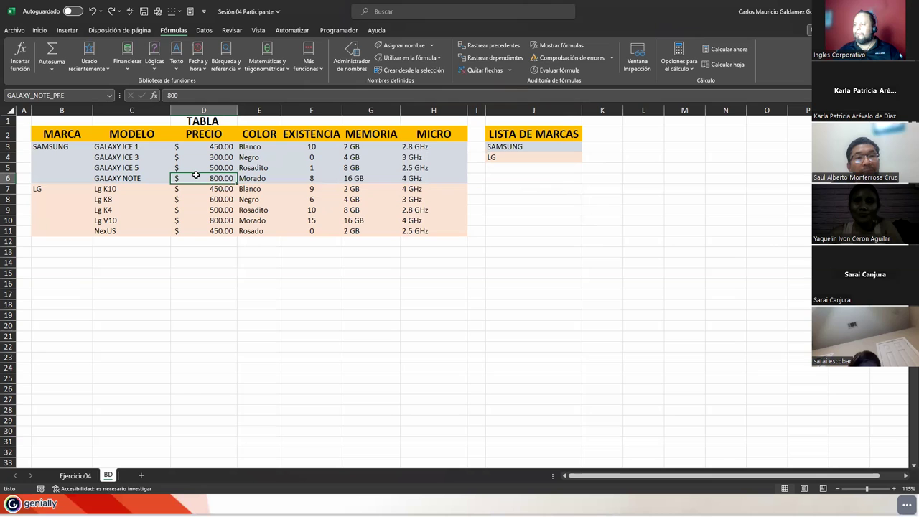
click(192, 145)
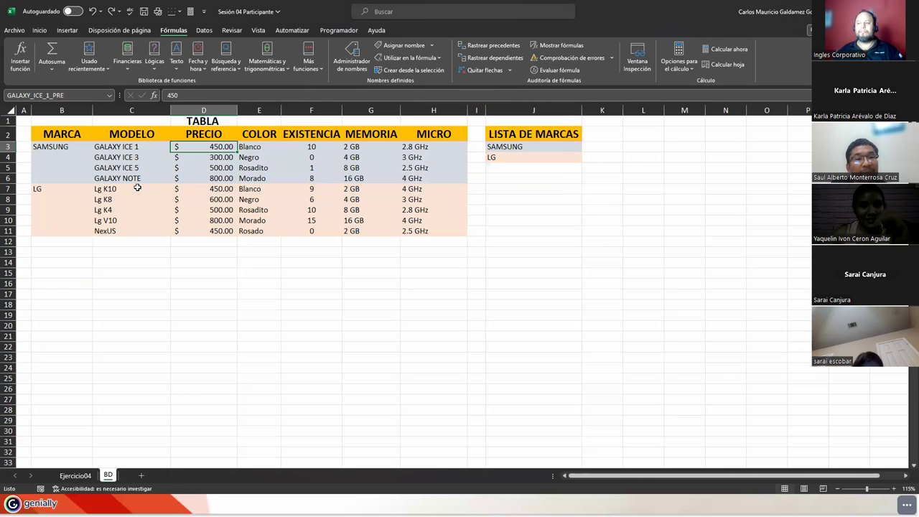
click(147, 147)
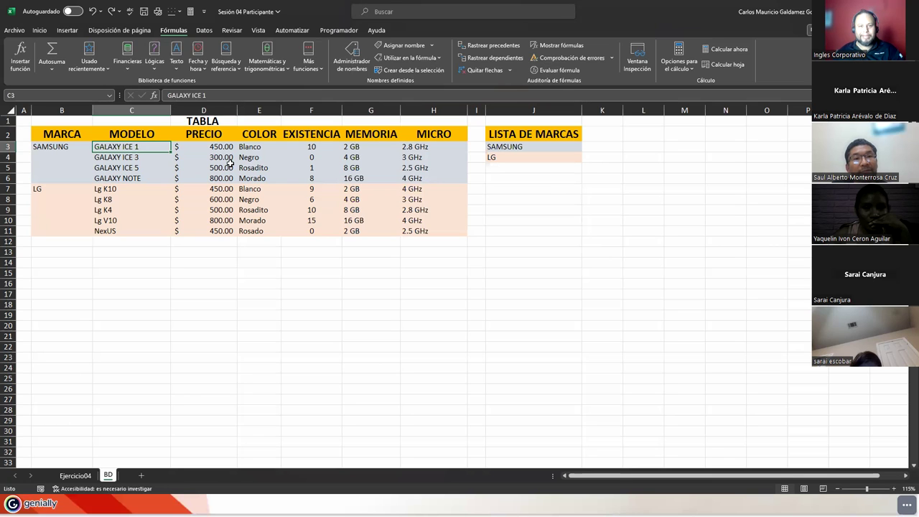
mouse_move(201, 146)
mouse_down()
mouse_move(417, 147)
mouse_move(430, 155)
mouse_up()
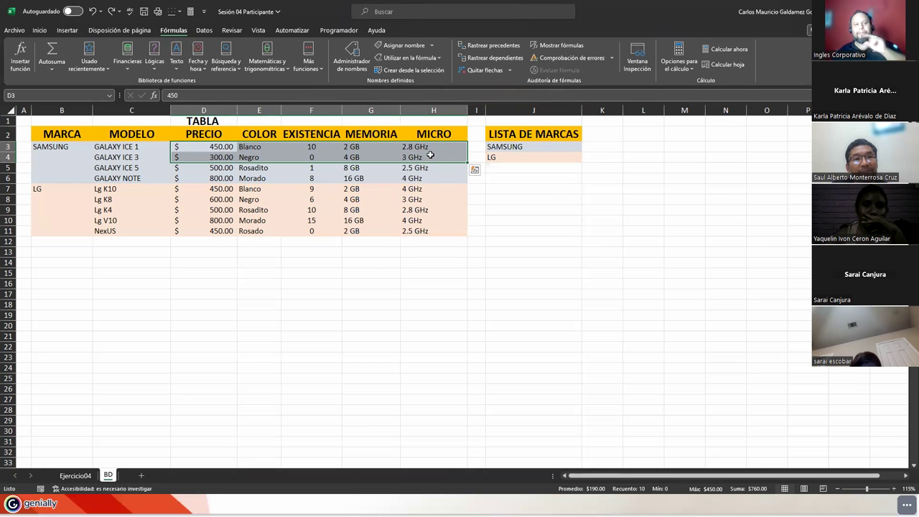
click(154, 146)
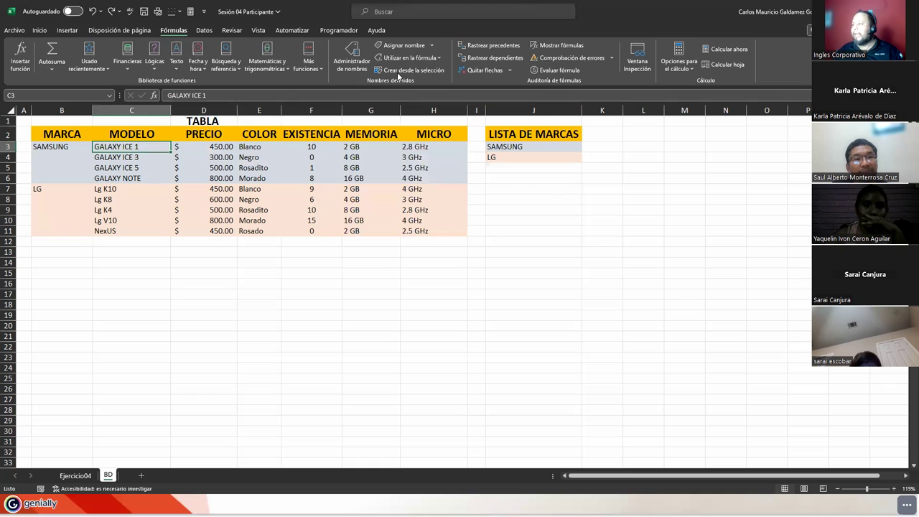
click(400, 45)
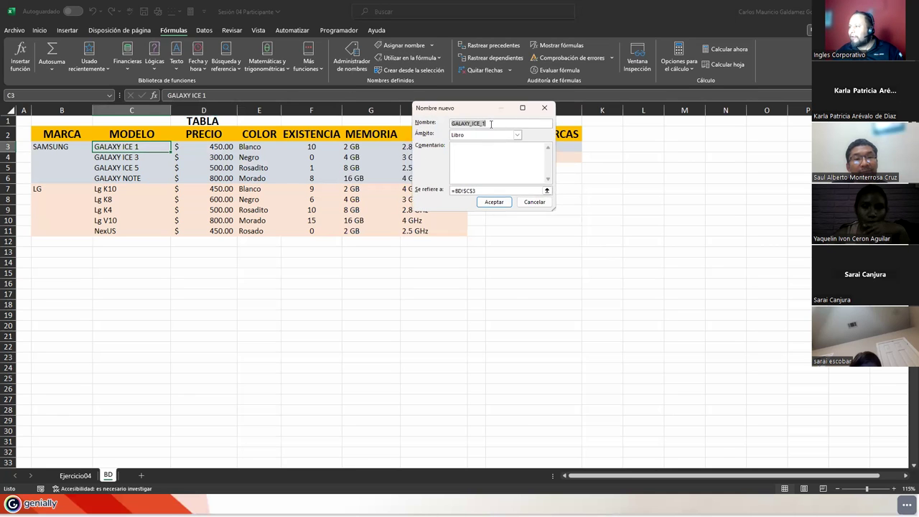
click(536, 204)
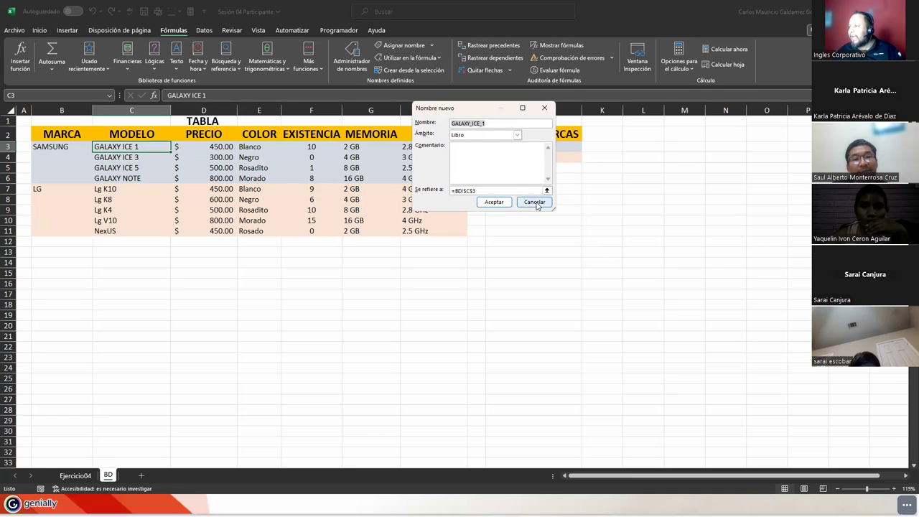
click(208, 147)
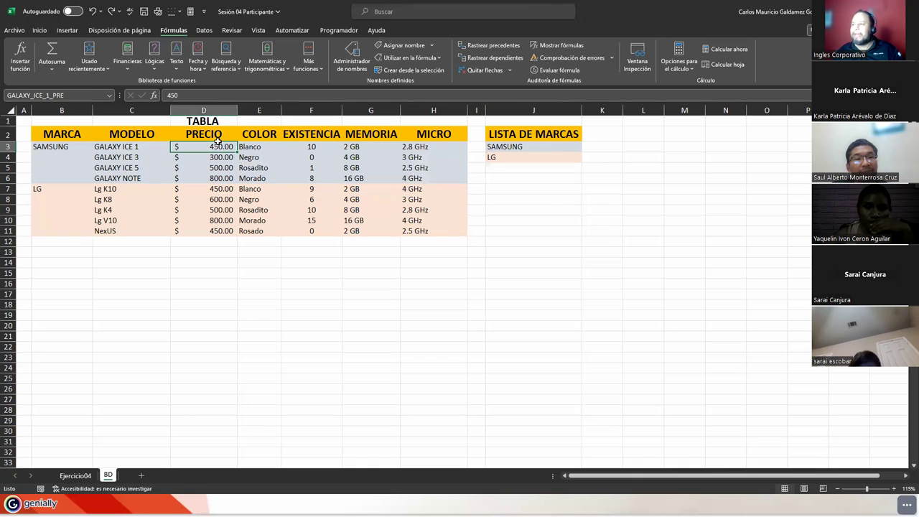
click(389, 46)
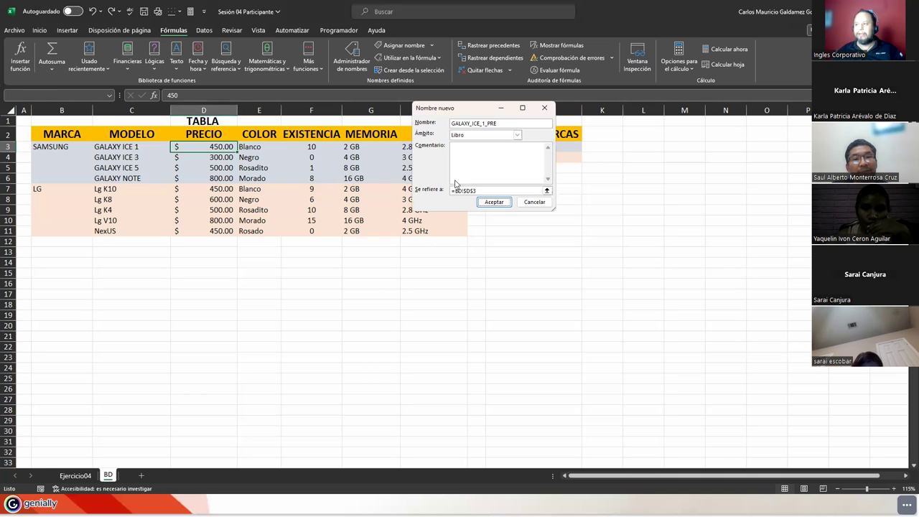
key(Return)
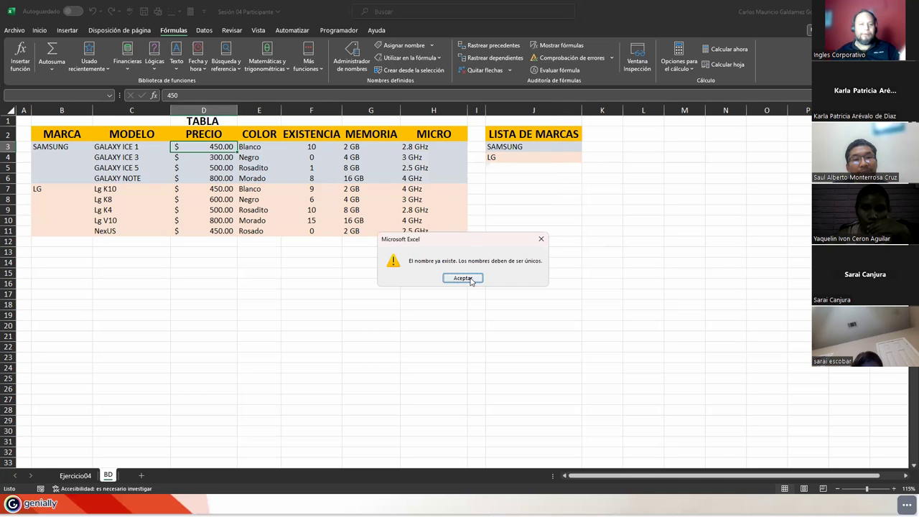
click(471, 279)
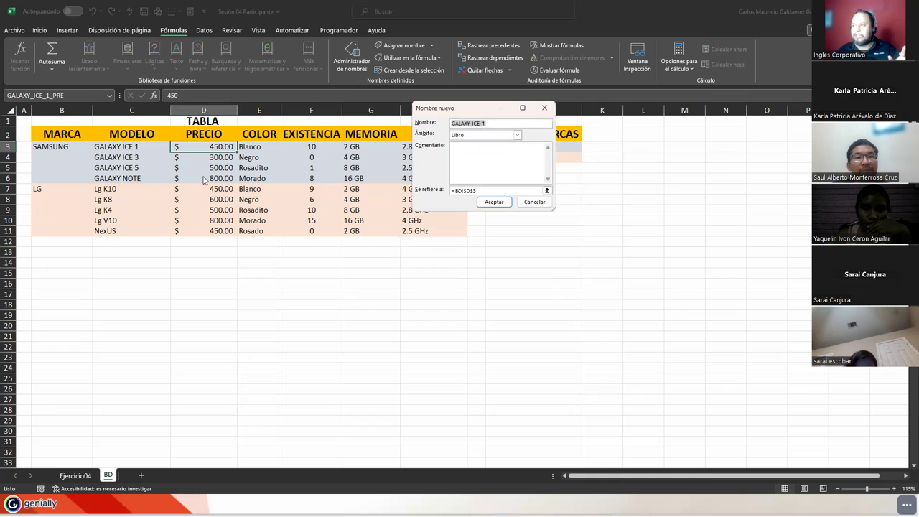
click(521, 204)
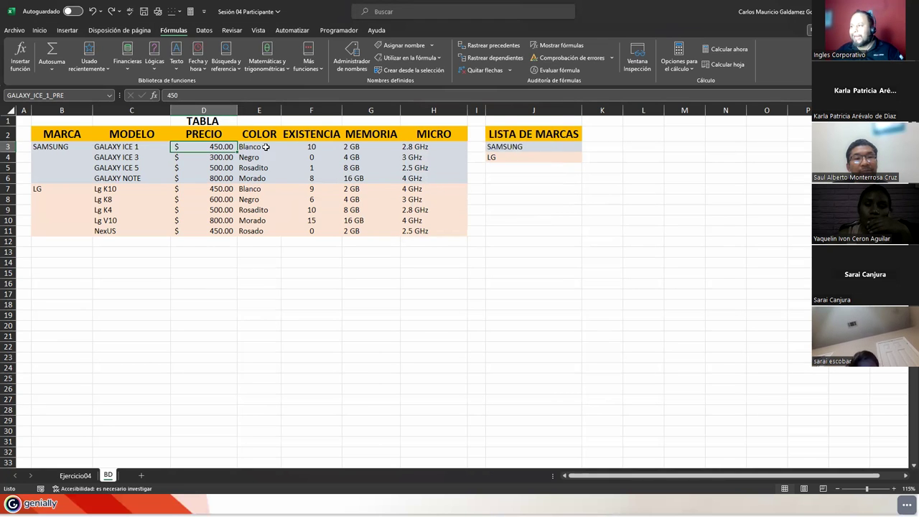
drag(266, 147, 421, 146)
drag(219, 147, 217, 238)
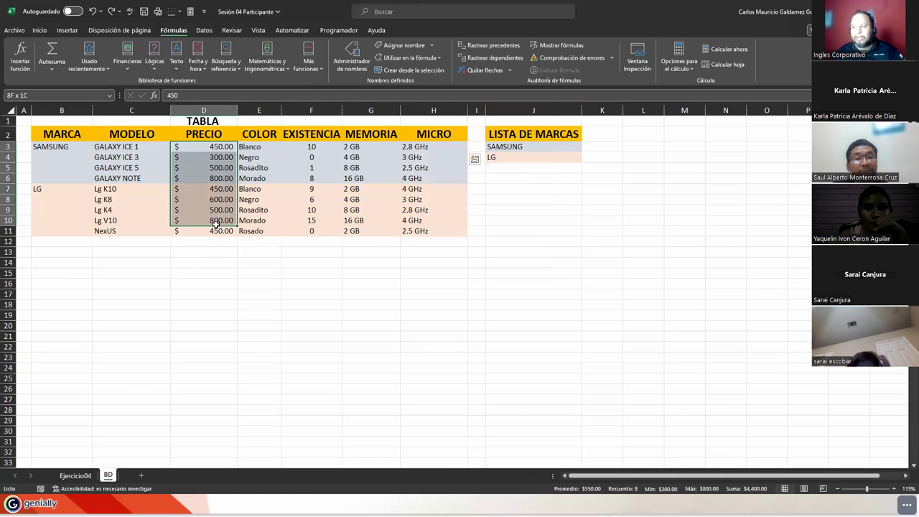
click(249, 147)
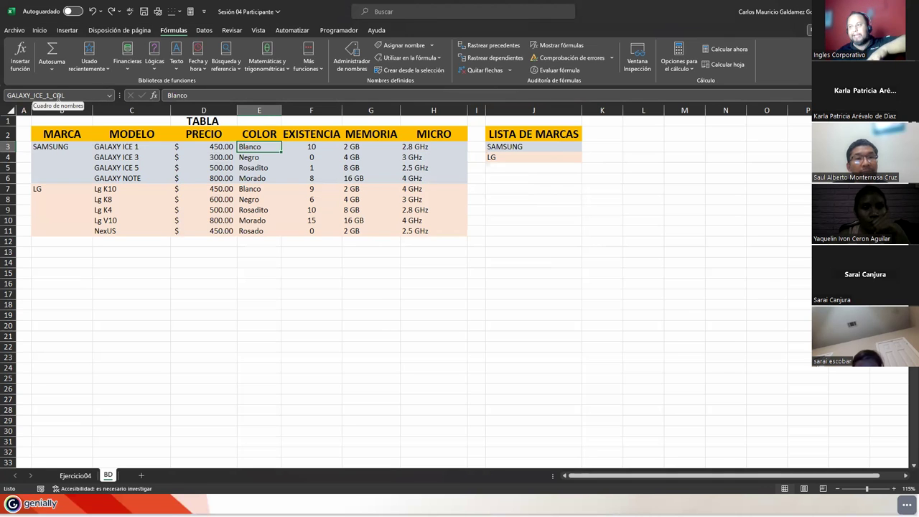
click(54, 95)
click(51, 95)
drag(49, 96, 80, 97)
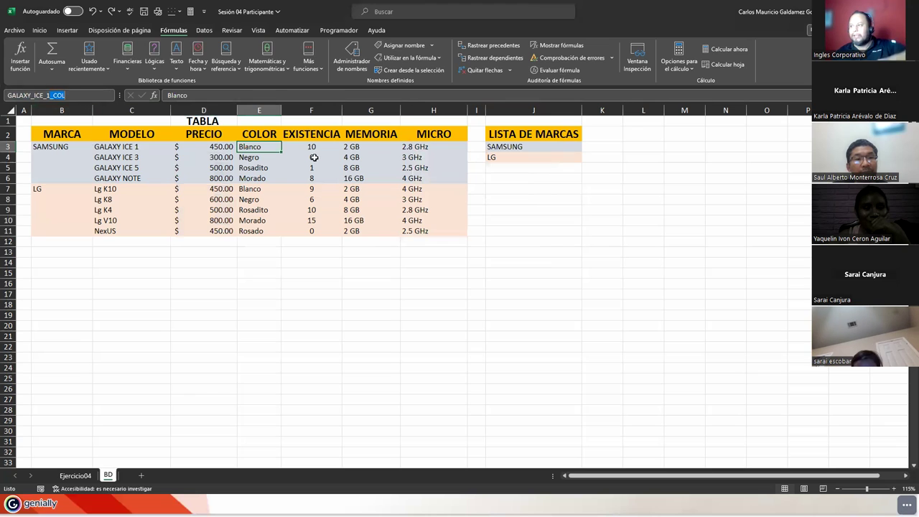
key(Right)
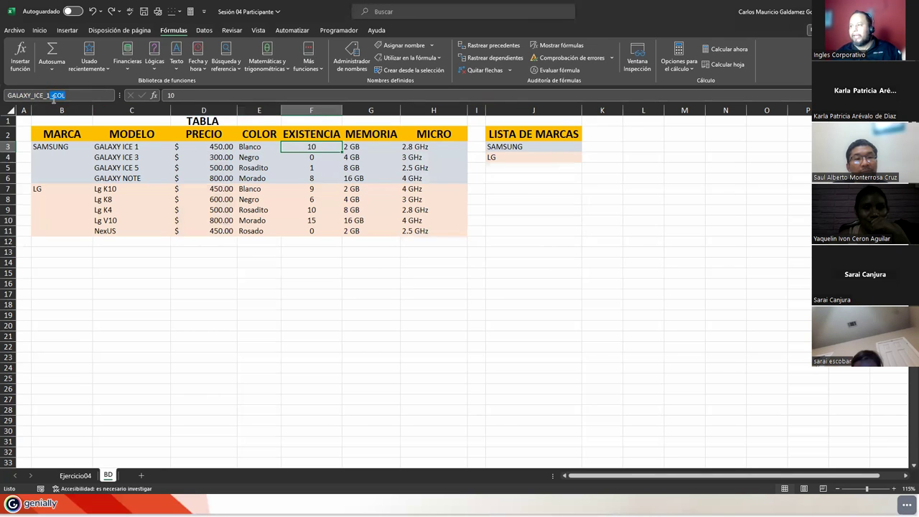
text(_EXI)
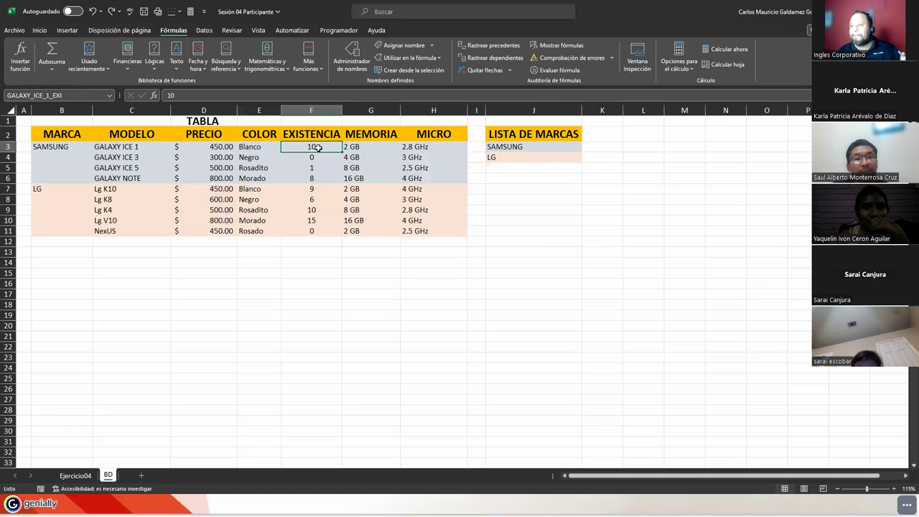
key(Right)
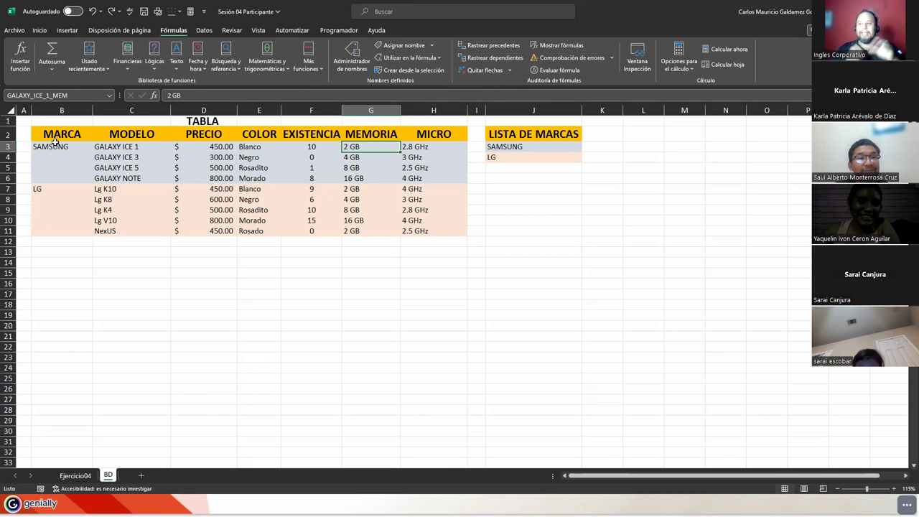
Review the model-code names of the GALAXY ICE 1 price and colour and the Lg K8/K10 cells on BD.
click(184, 148)
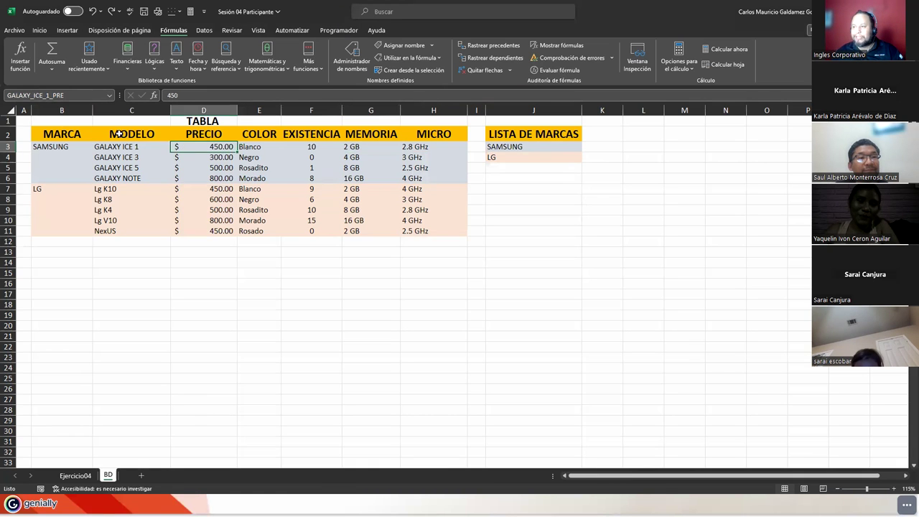
click(50, 96)
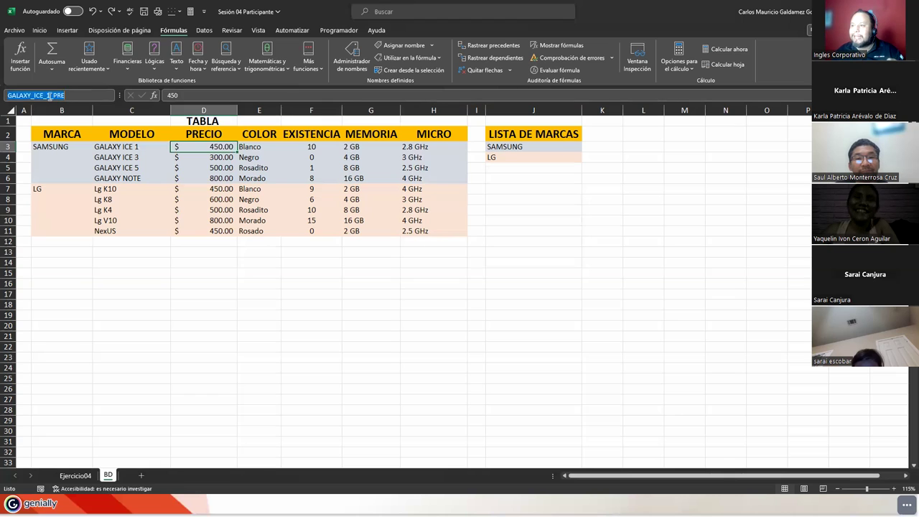
click(49, 97)
drag(49, 98, 6, 95)
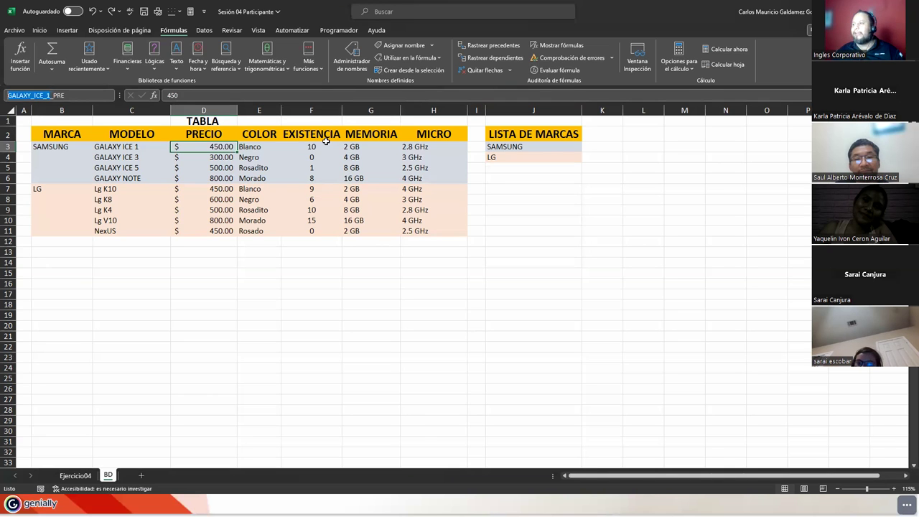
click(256, 147)
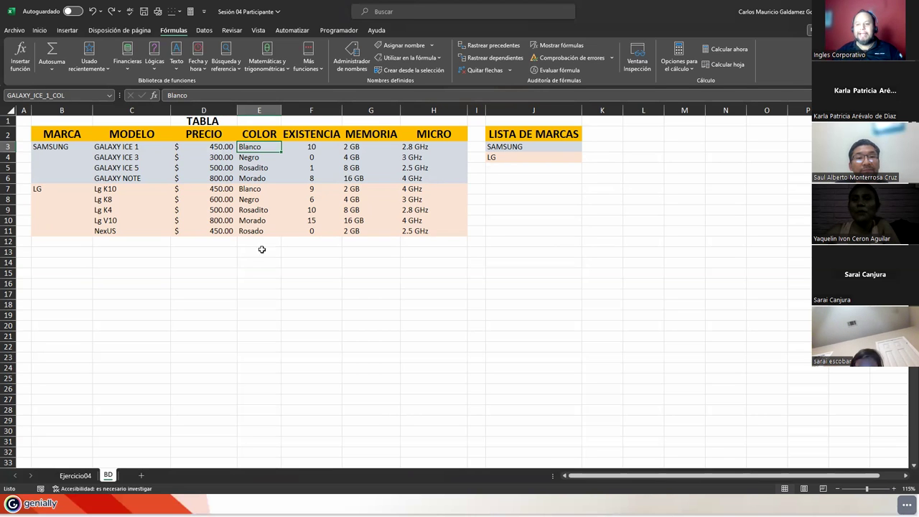
click(256, 202)
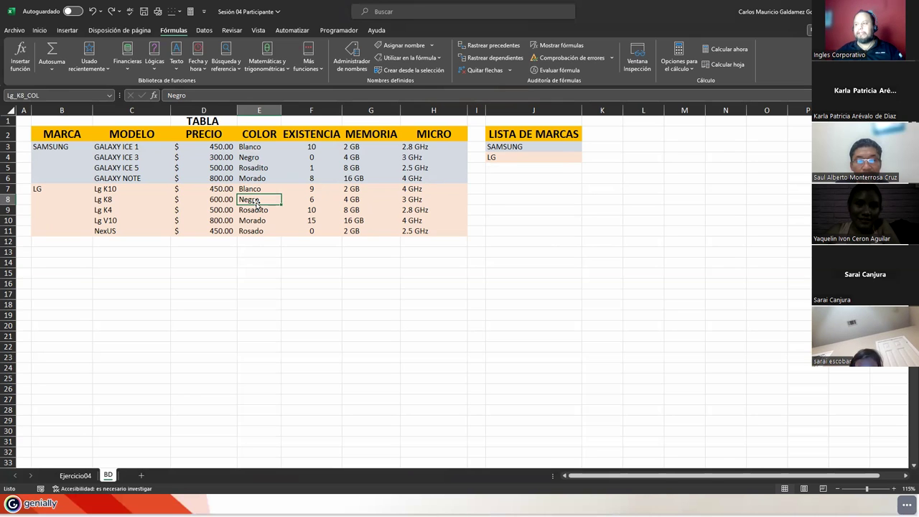
key(Up)
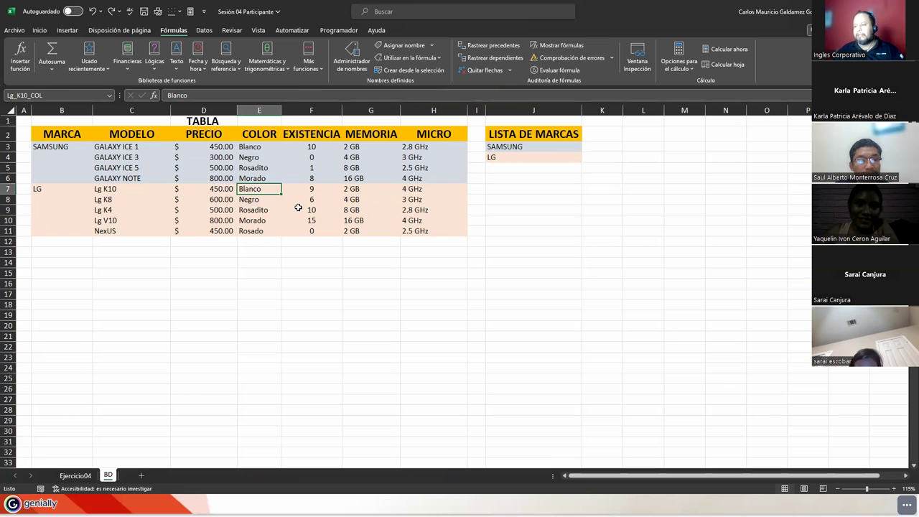
drag(300, 201, 300, 196)
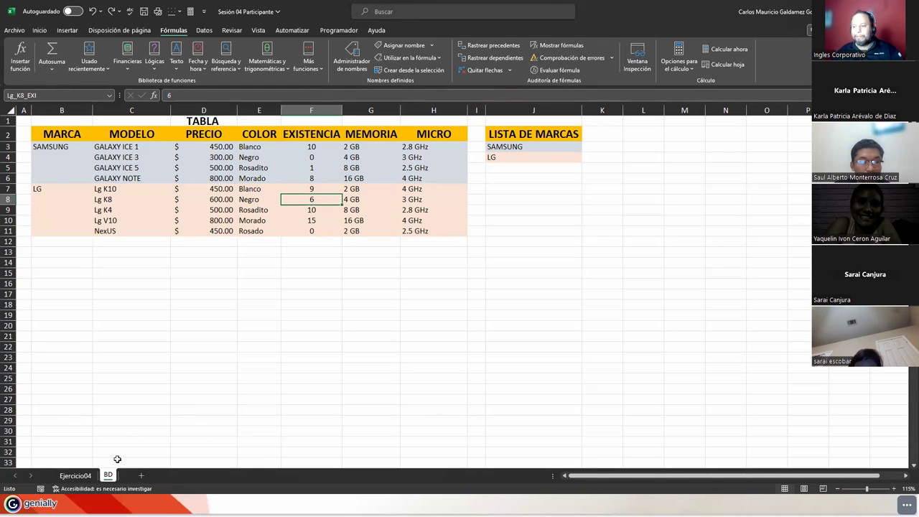
On Ejercicio04, choose brand SAMSUNG and model GALAXY ICE 1 so G8 reads GALAXY_ICE_1.
click(88, 478)
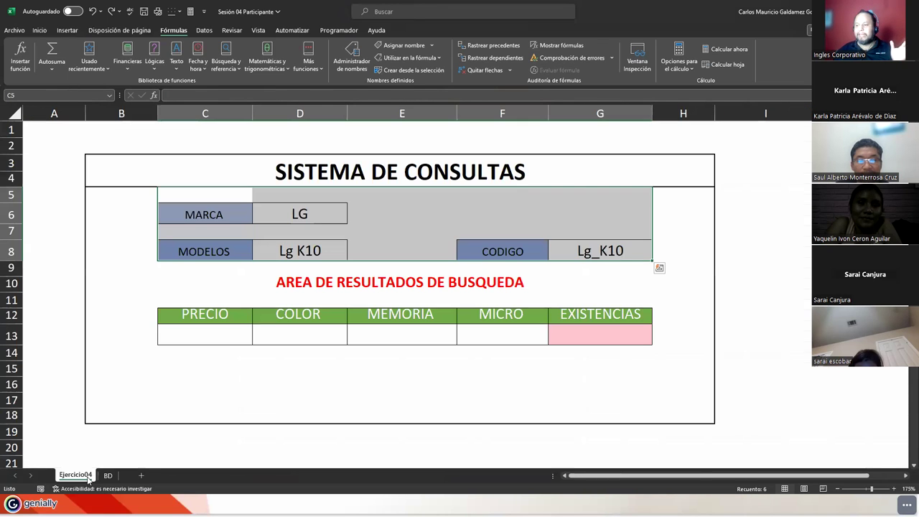
click(200, 334)
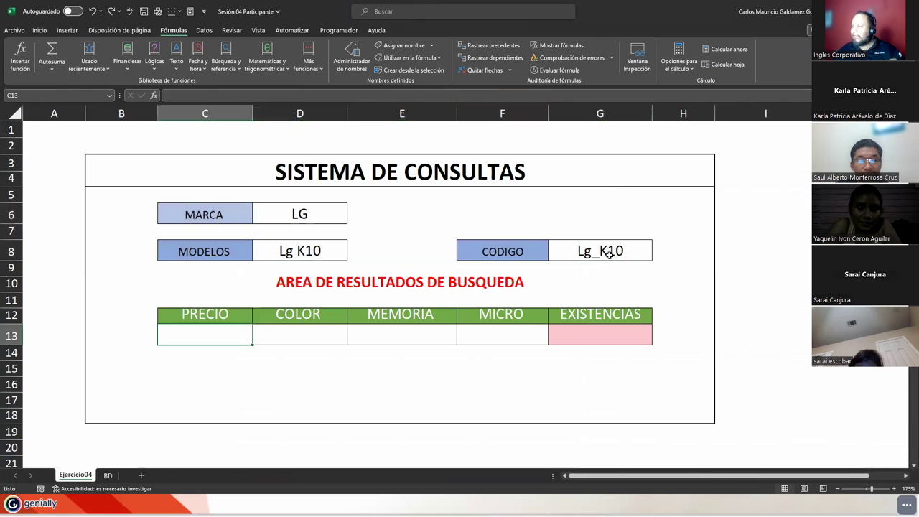
click(634, 257)
click(338, 215)
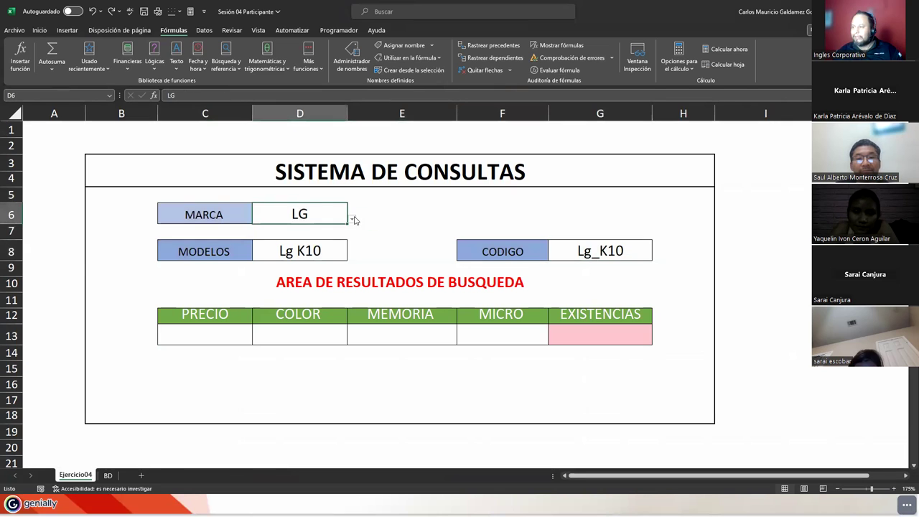
click(352, 218)
click(297, 236)
click(301, 250)
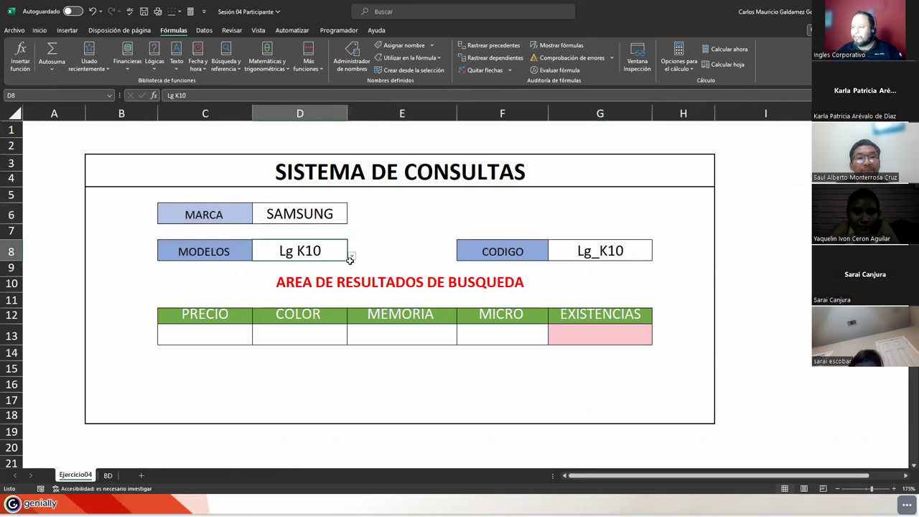
click(352, 255)
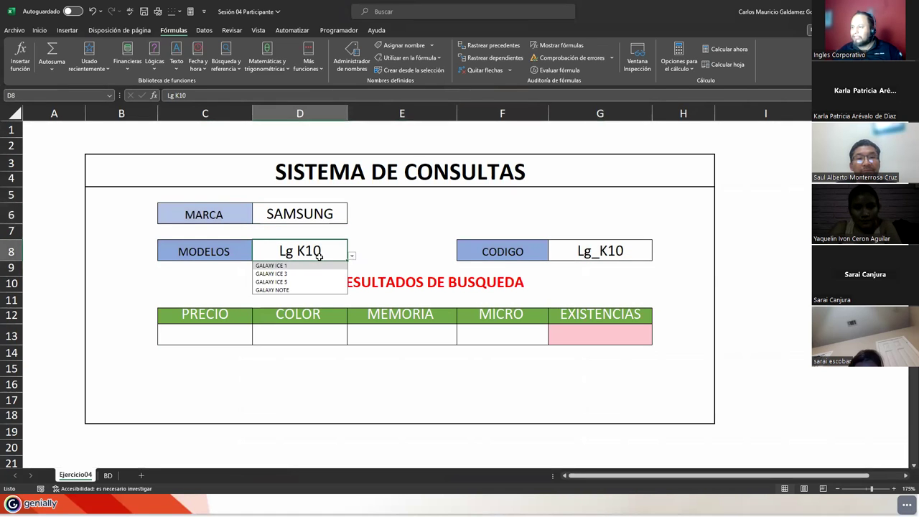
click(316, 264)
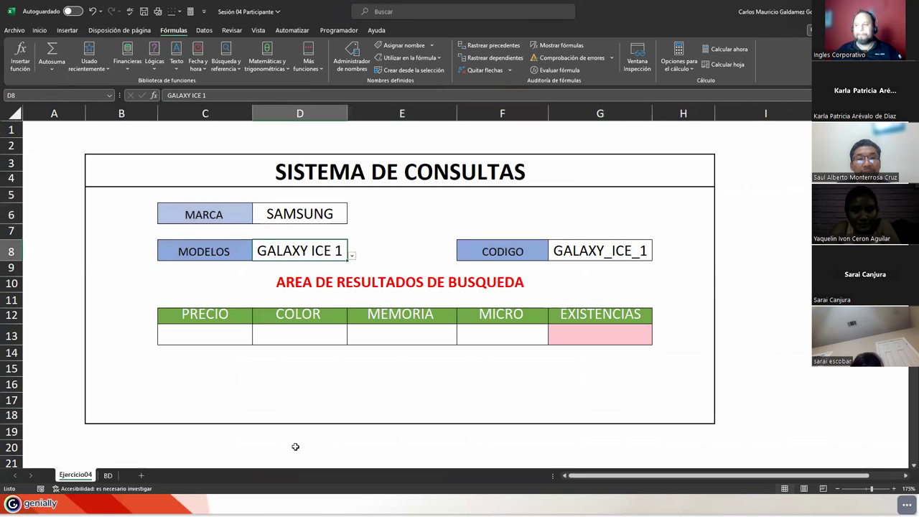
Start a formula in PRECIO cell C13, cancel it, and return to the workbook.
click(199, 340)
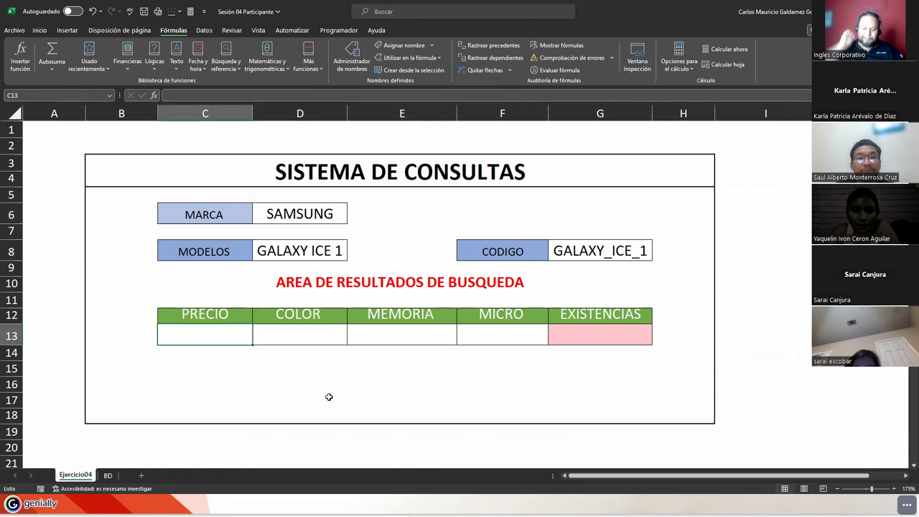
text(=)
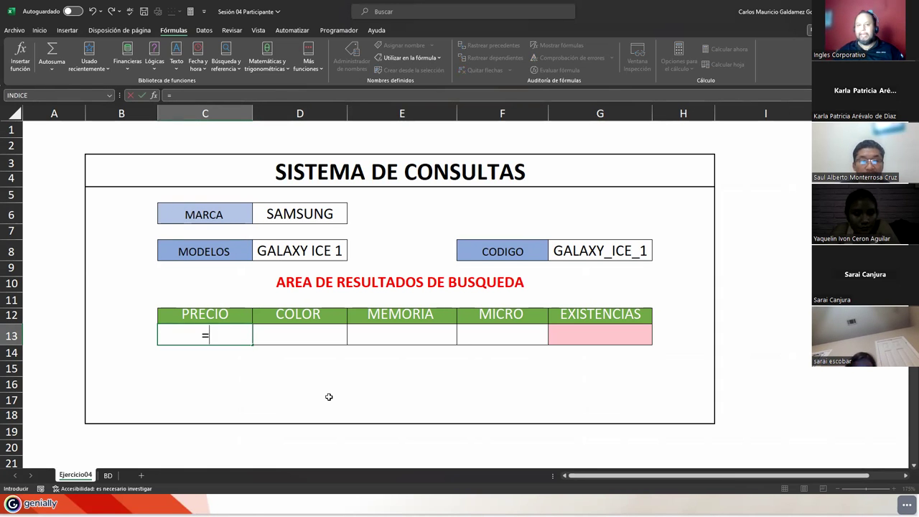
key(Escape)
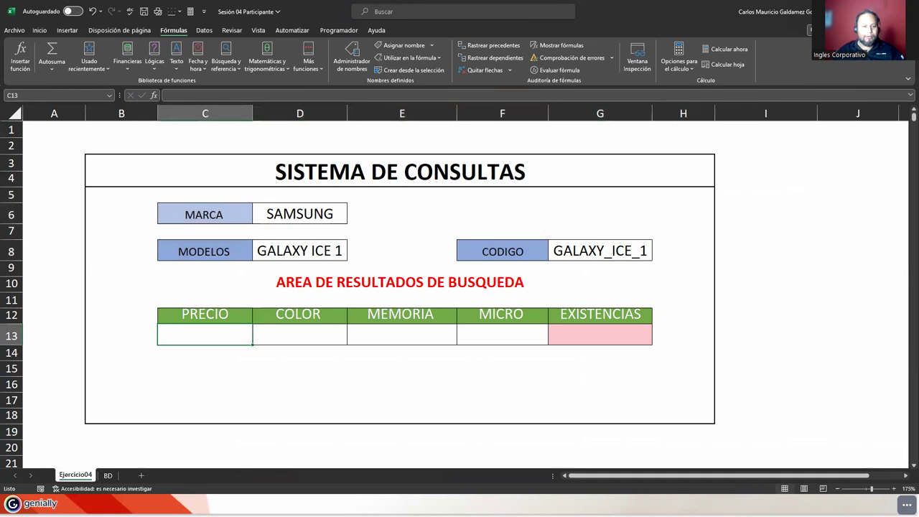
key(alt+Tab)
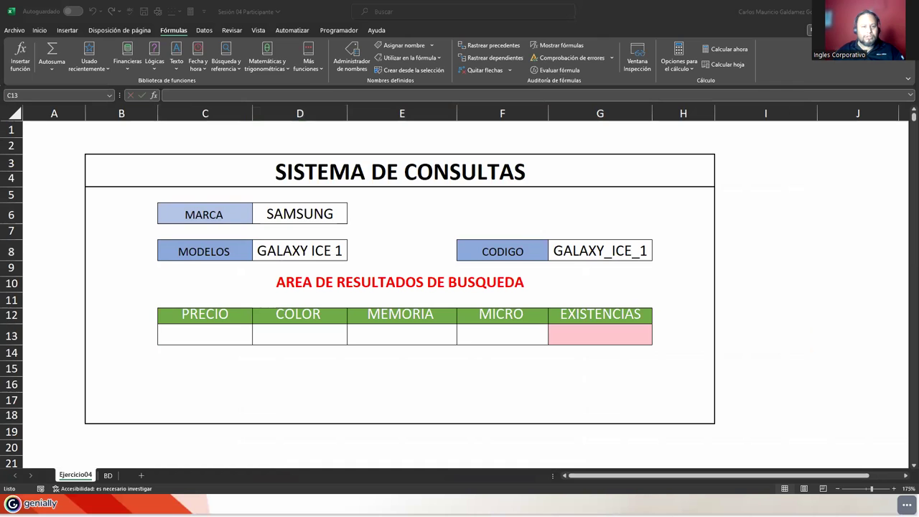
click(205, 335)
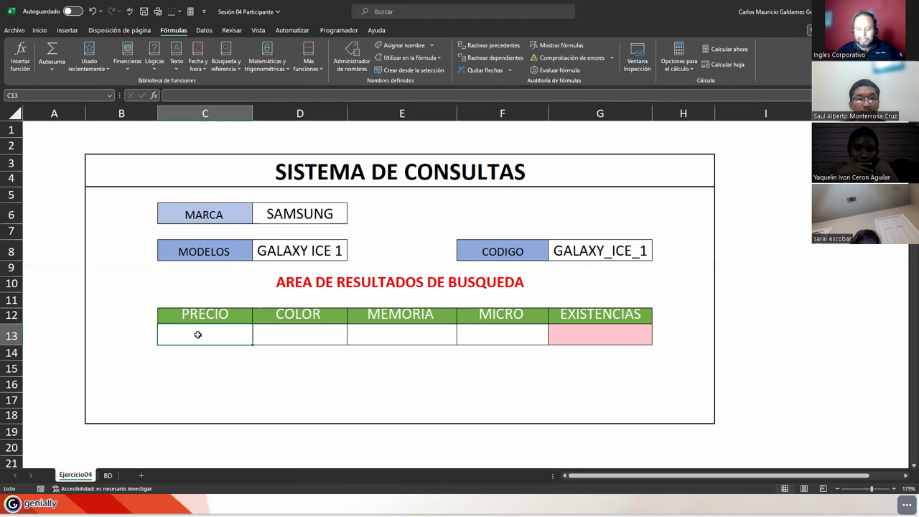
Enter =INDIRECTO($G$8&"_PRE") in C13, fixing the missing quote, so it shows $450.00.
text(=indirec)
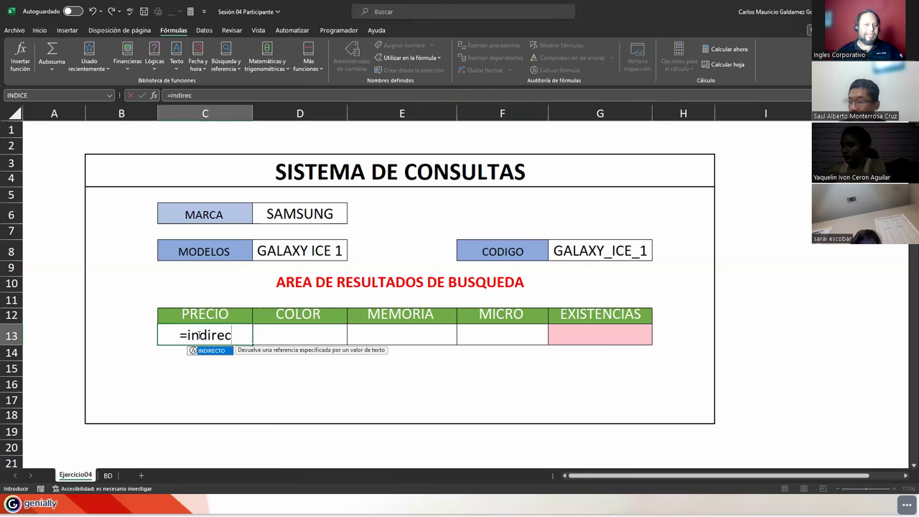
key(Tab)
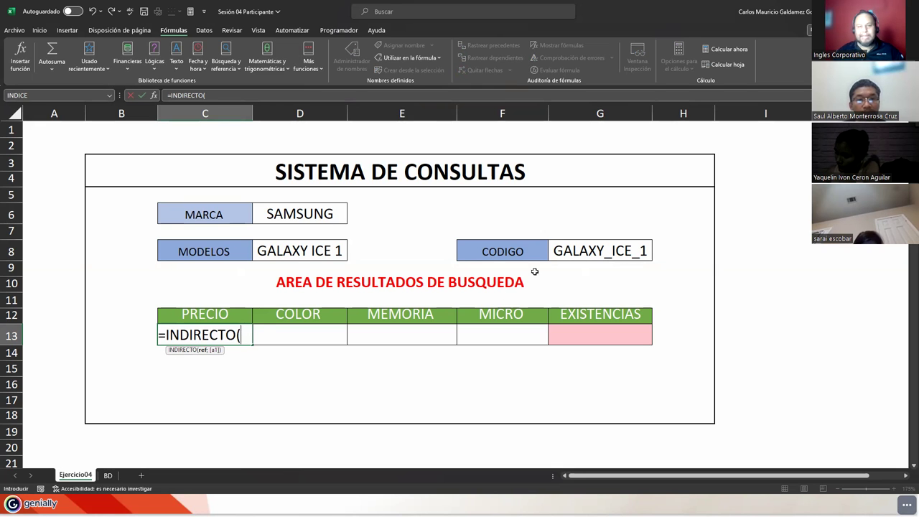
click(585, 253)
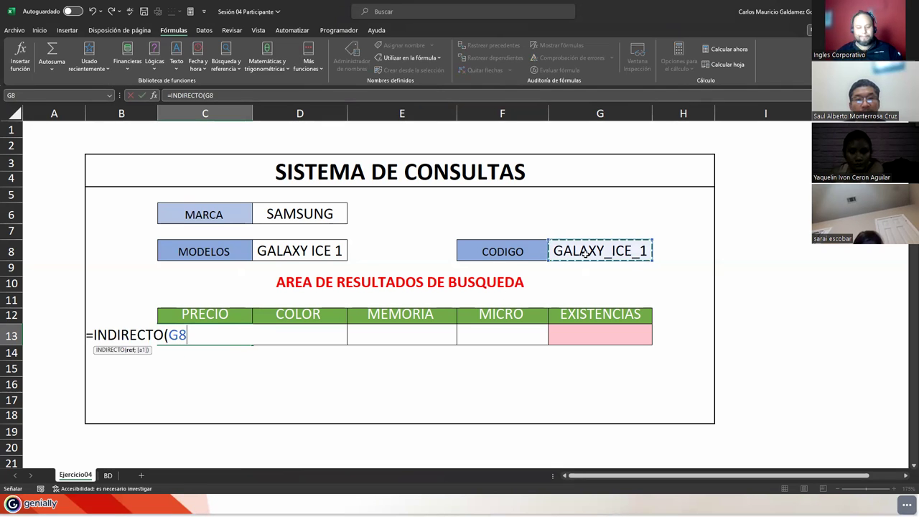
key(F4)
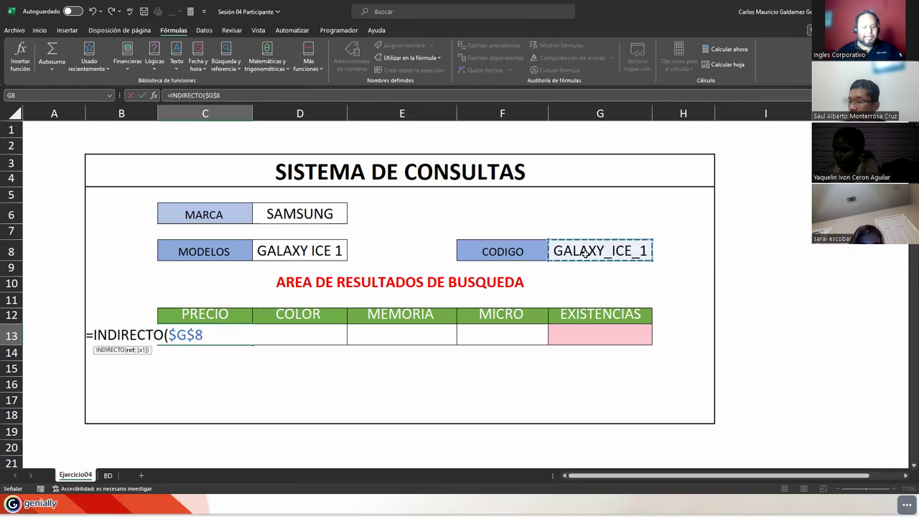
text(&)
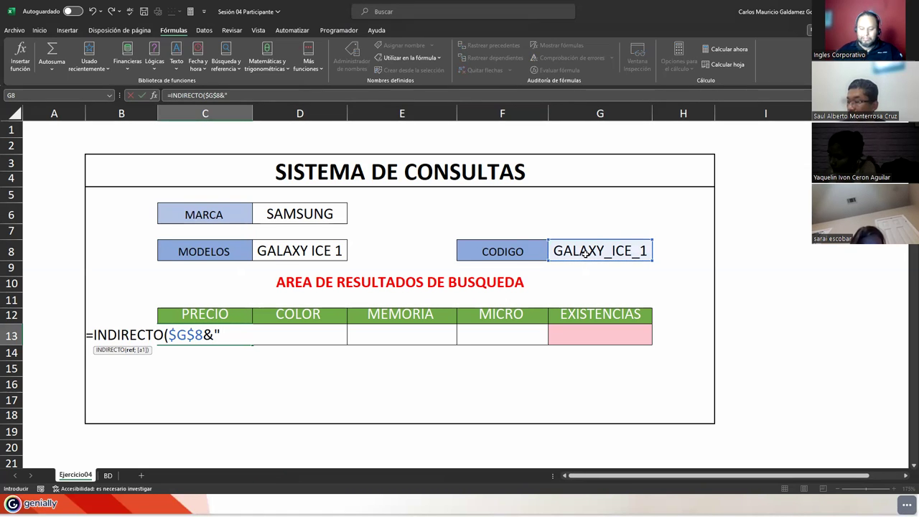
text(p)
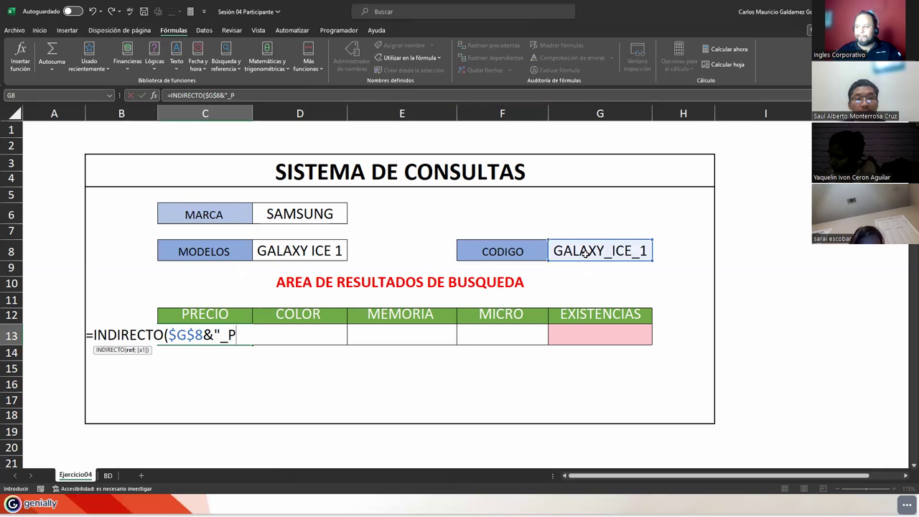
text(RE)
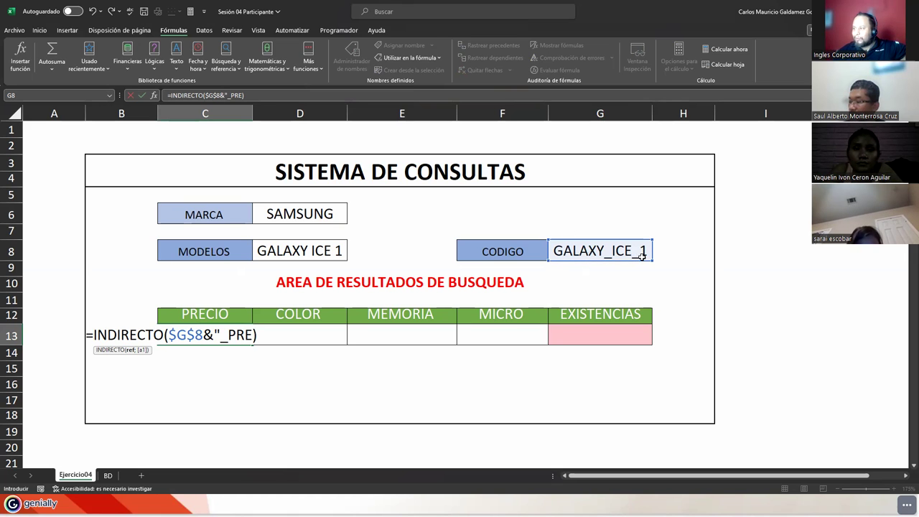
drag(216, 334, 252, 335)
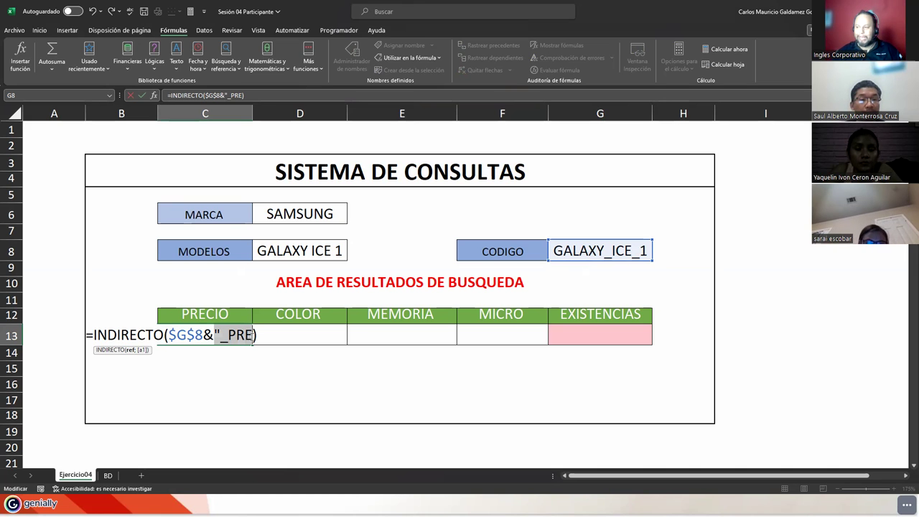
key(Return)
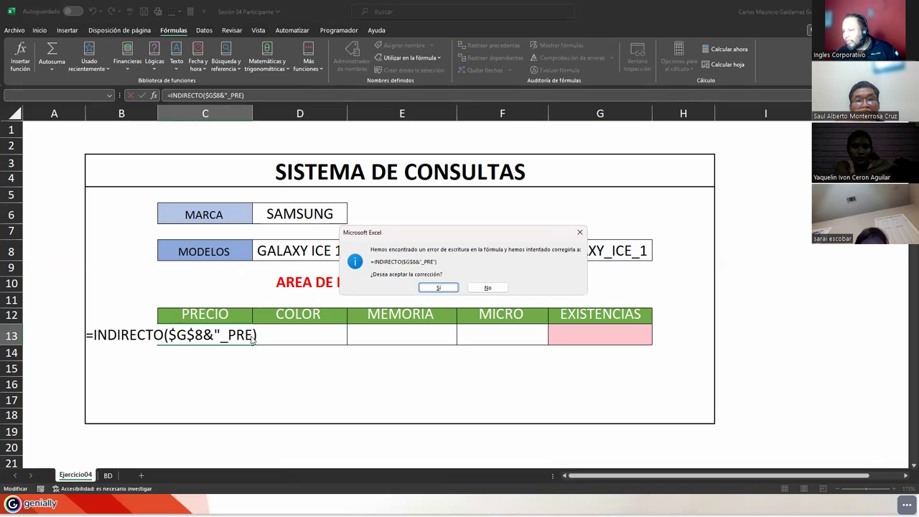
key(n)
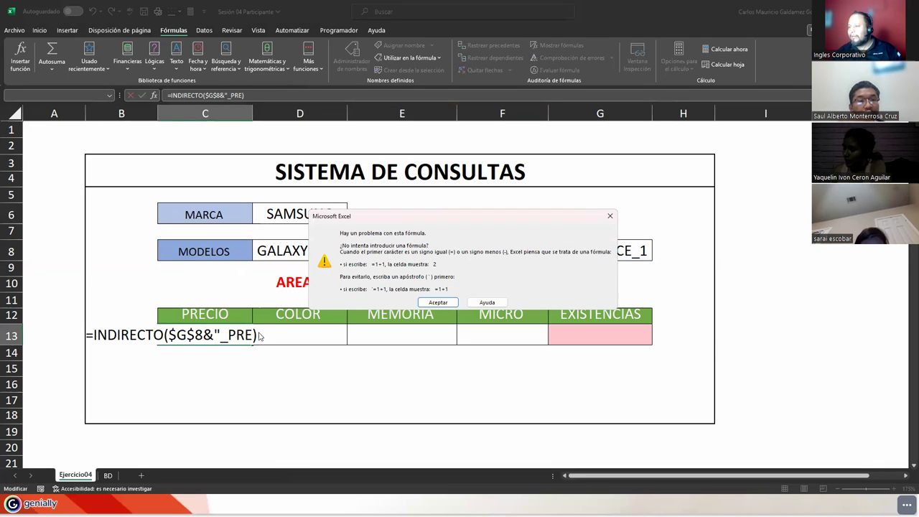
click(433, 300)
text(")
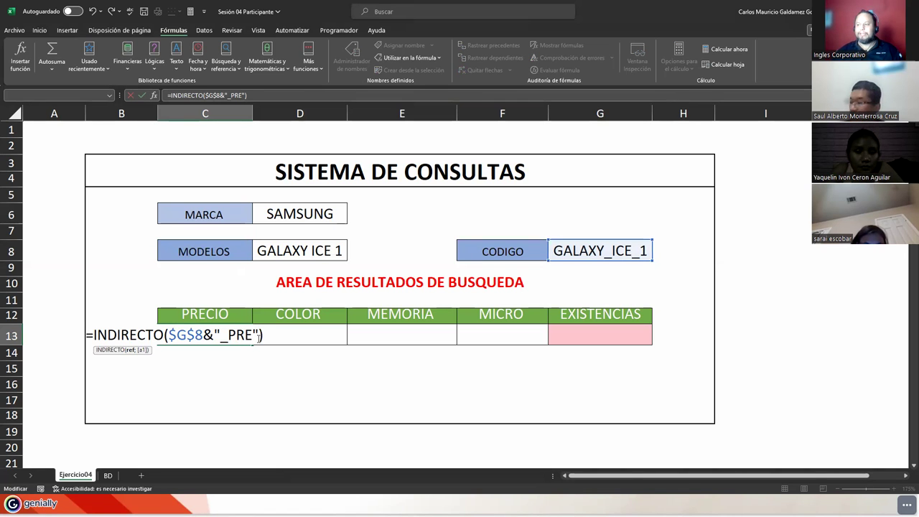
key(Return)
key(Up)
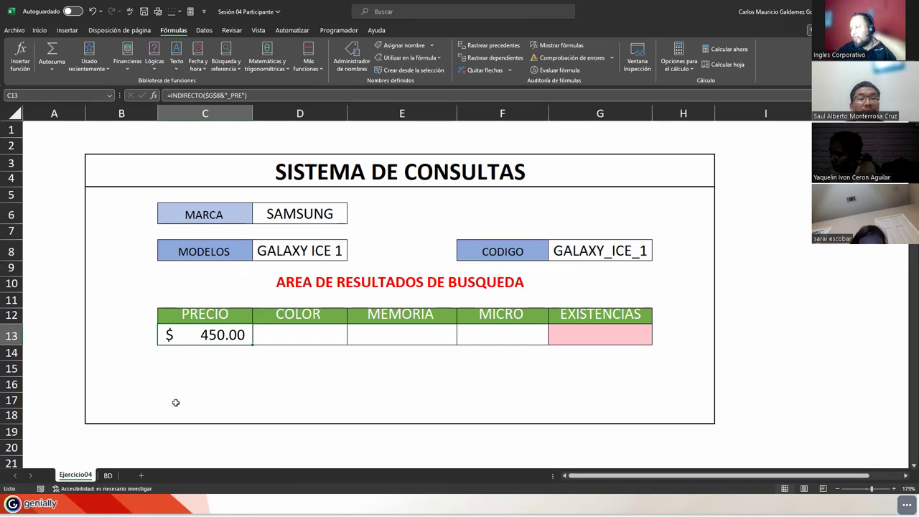
Verify GALAXY ICE 1's price on the BD sheet, then begin an INDIRECTO formula in COLOR cell D13.
click(108, 475)
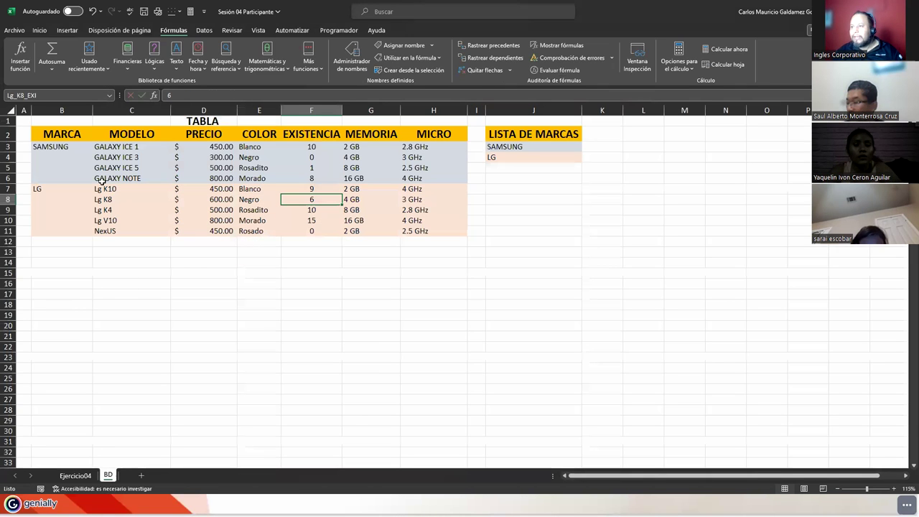
drag(124, 150, 224, 147)
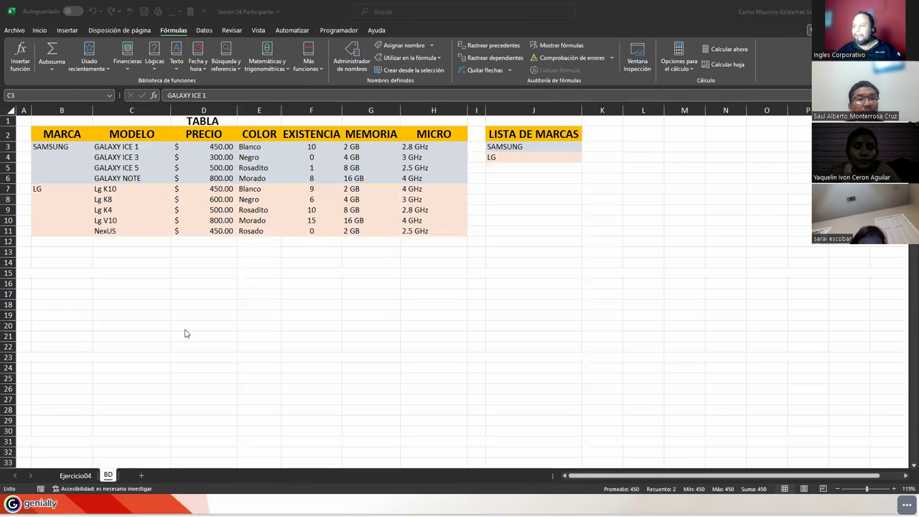
click(92, 476)
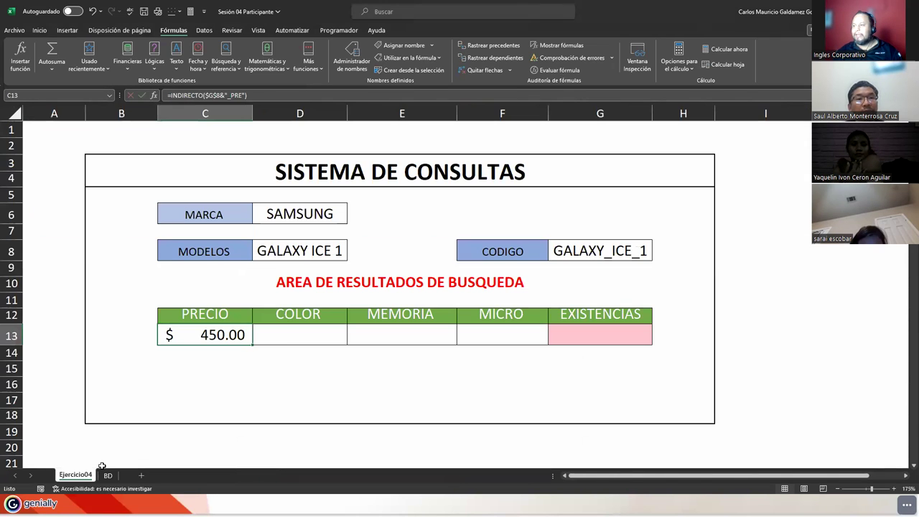
click(306, 335)
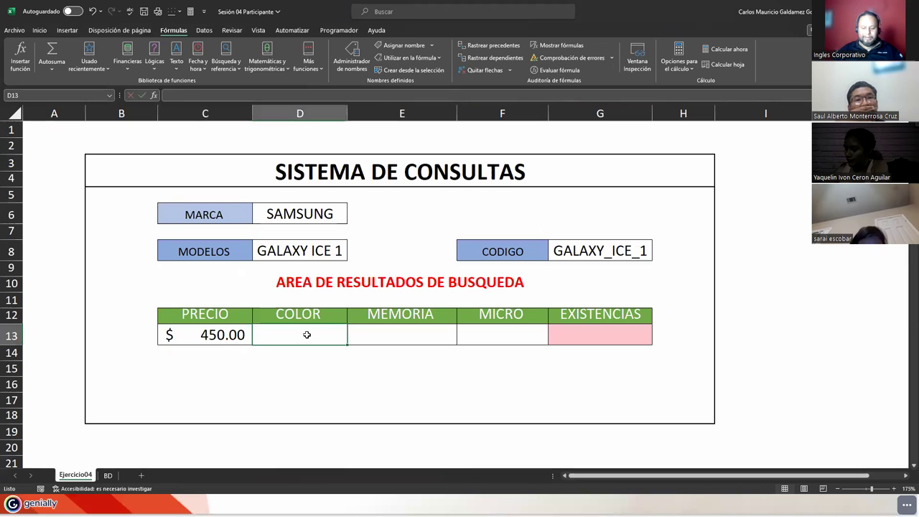
text(=)
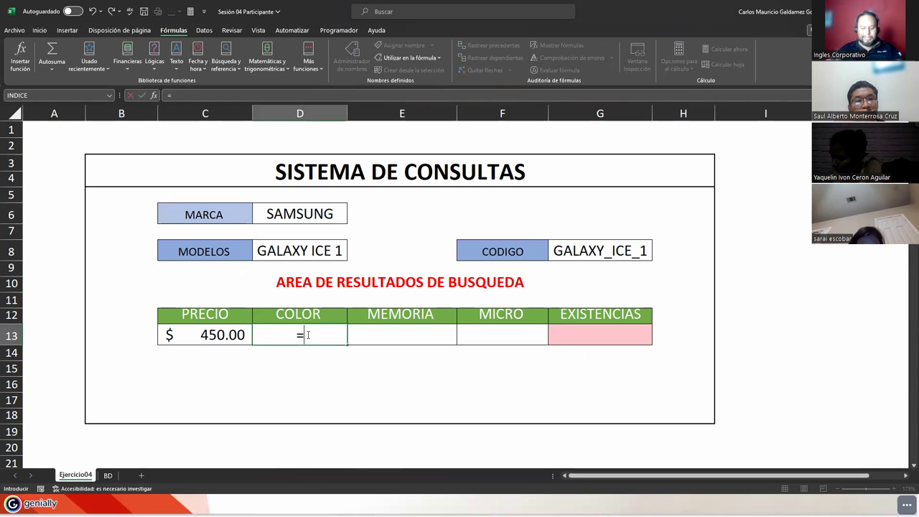
text(indire)
Complete =INDIRECTO($G$8&"_COL") in D13 to show Blanco and check it against GALAXY ICE 1 on BD.
key(Tab)
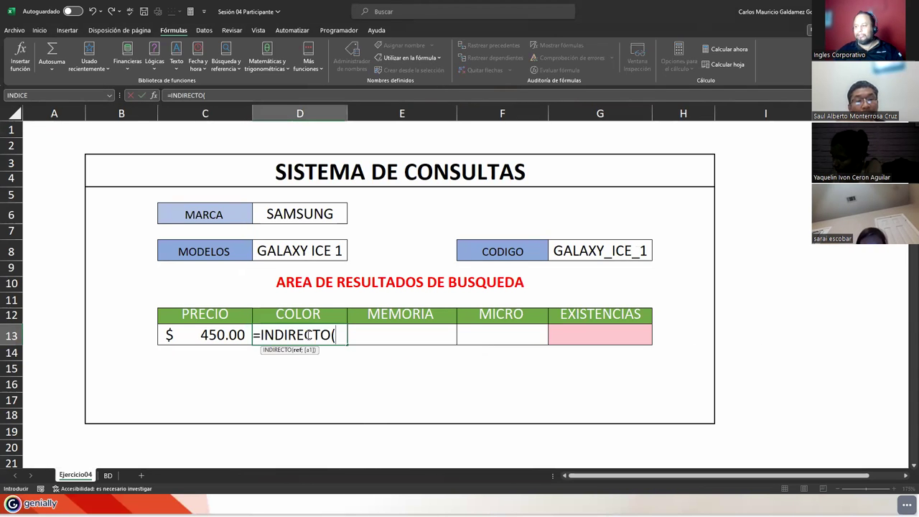
click(585, 249)
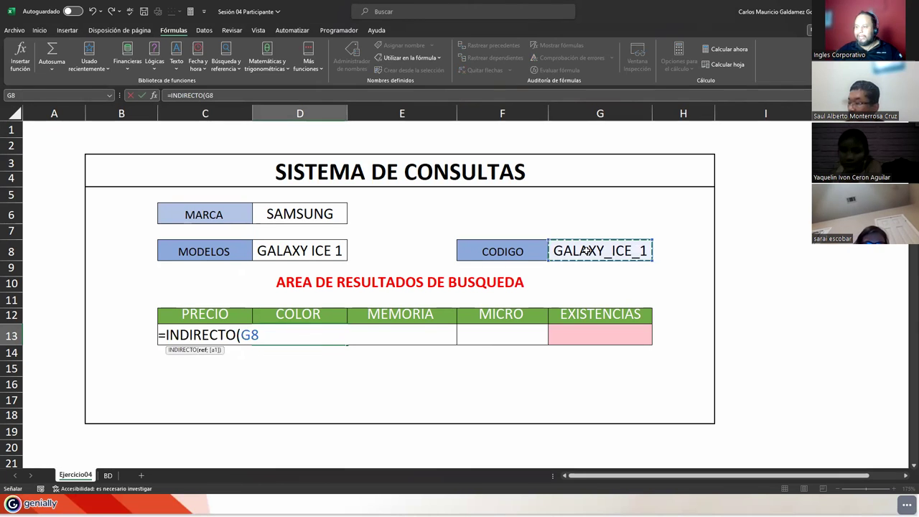
key(F4)
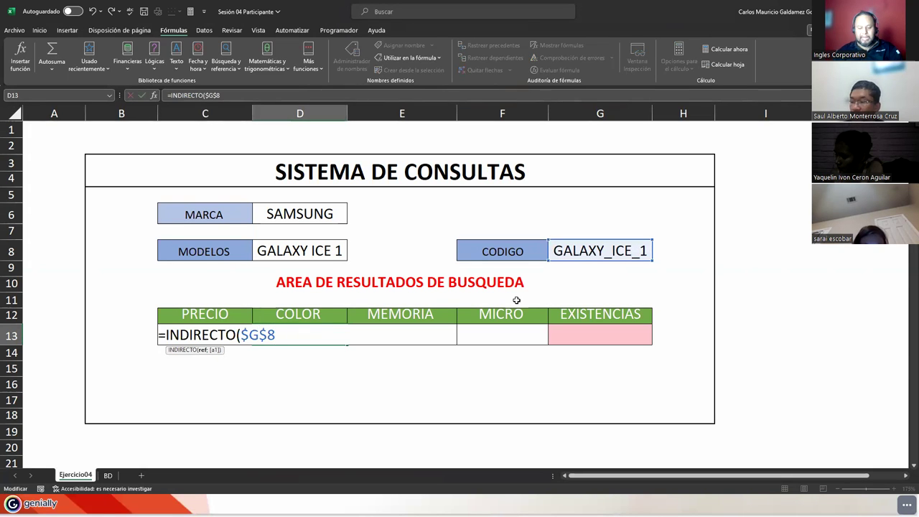
key(BackSpace)
text(&)
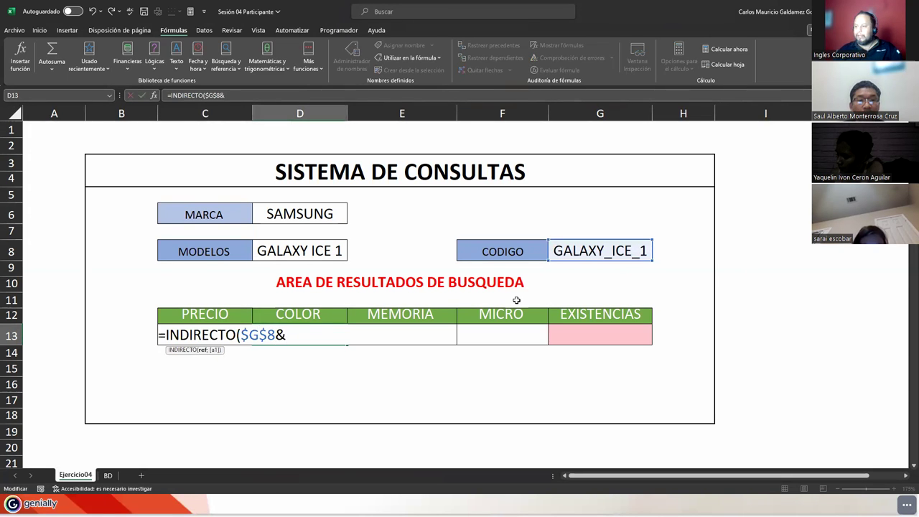
text("_COL"))
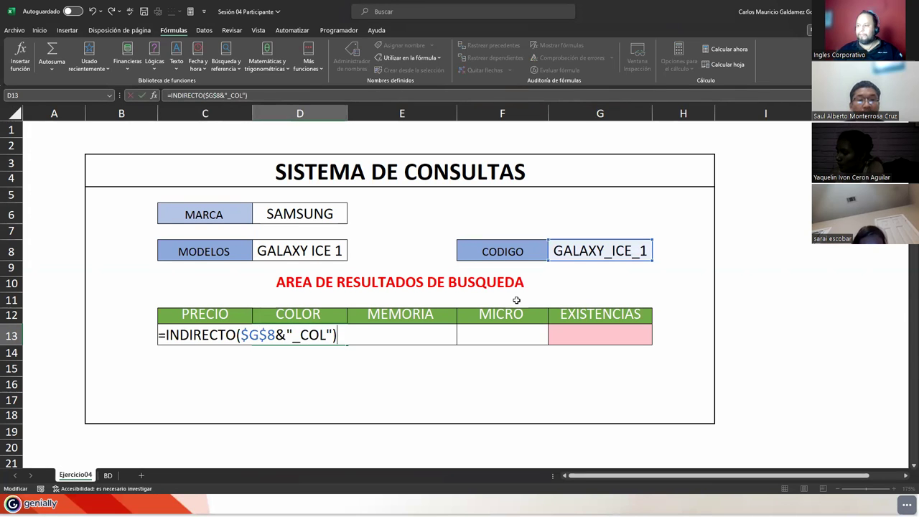
key(Return)
key(Up)
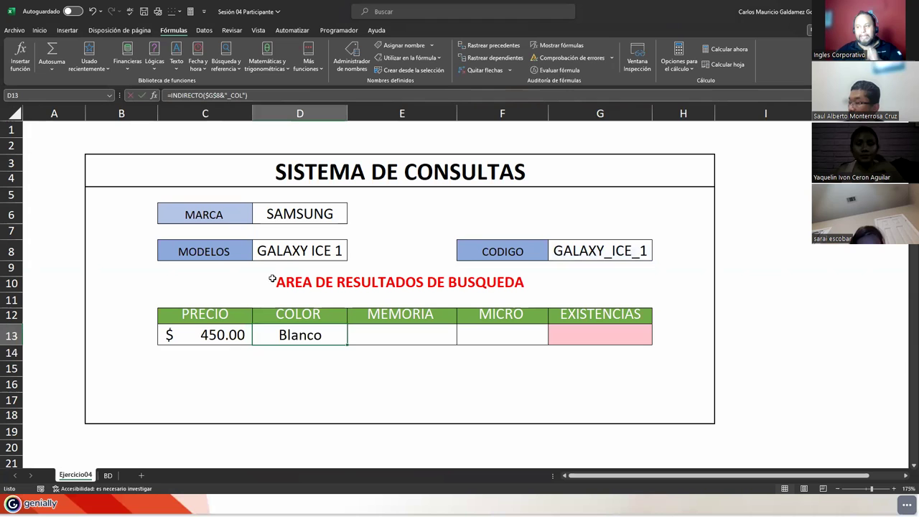
click(108, 475)
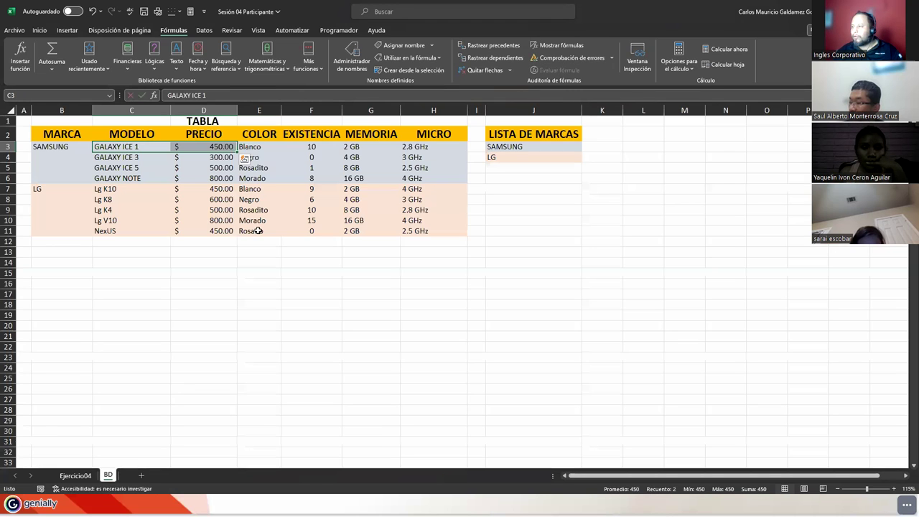
drag(214, 146, 416, 146)
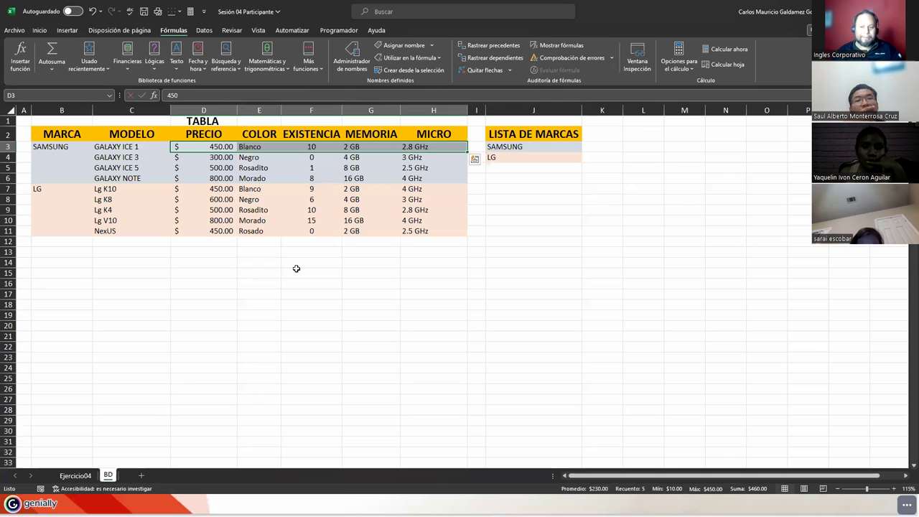
click(69, 475)
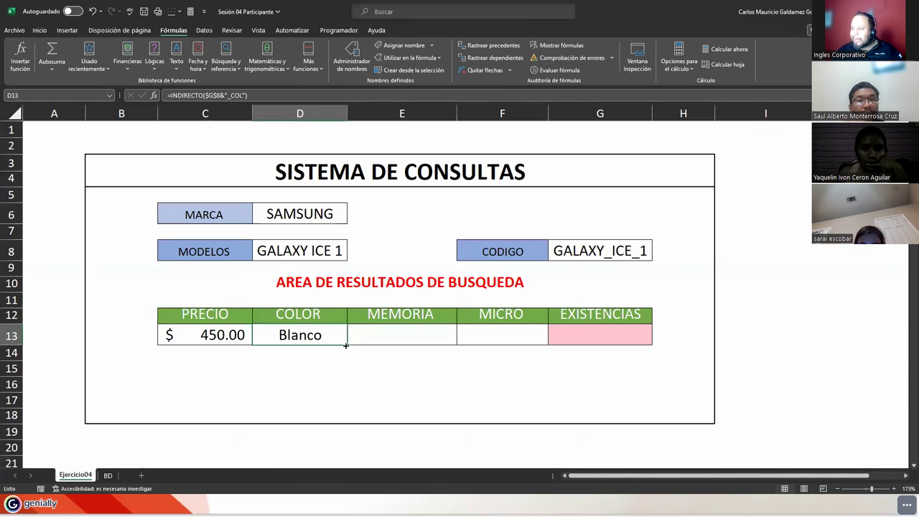
Fill D13's formula across to G13 and change E13's suffix to "_MEM" to show 2 GB.
drag(345, 346, 599, 354)
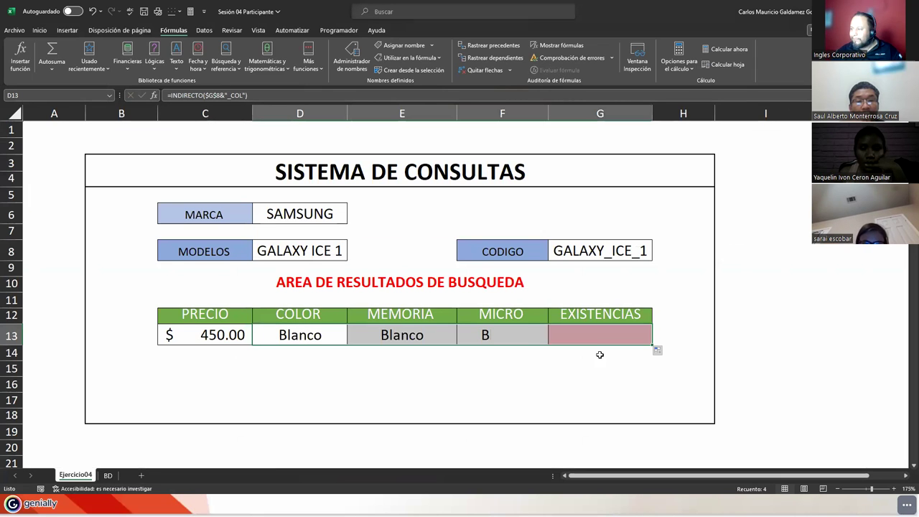
click(409, 331)
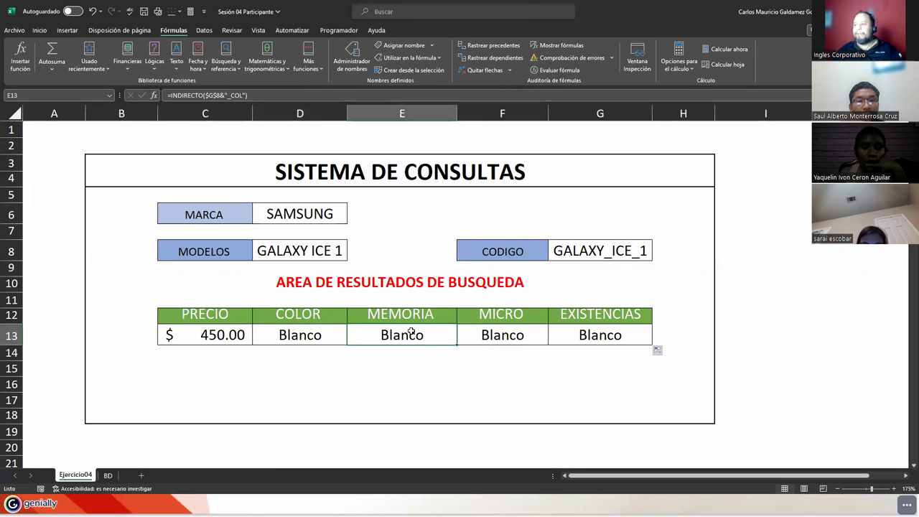
double_click(231, 95)
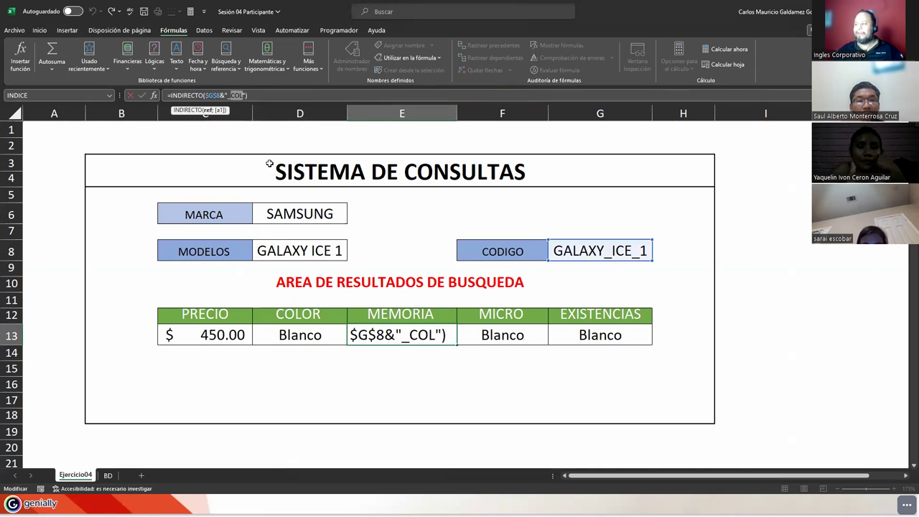
text(_MEm)
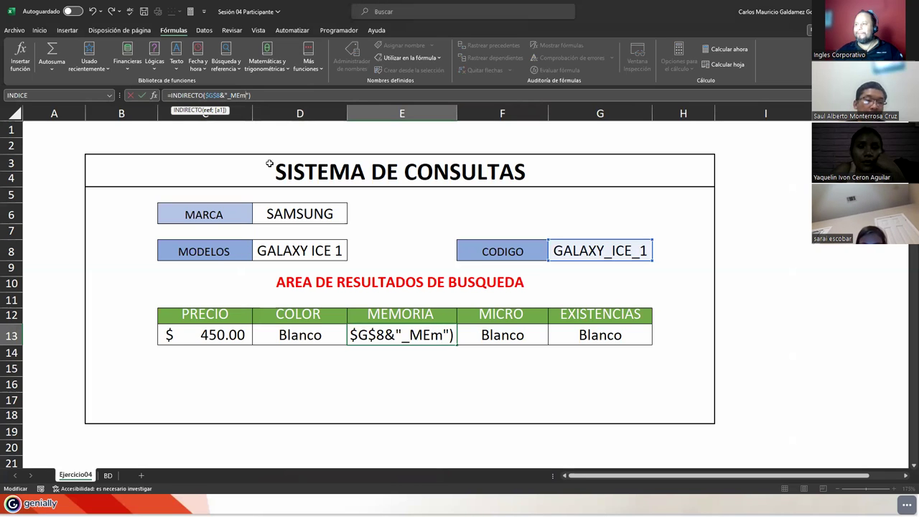
key(BackSpace)
key(BackSpace)
text(em)
key(BackSpace)
key(BackSpace)
text(EM)
key(Tab)
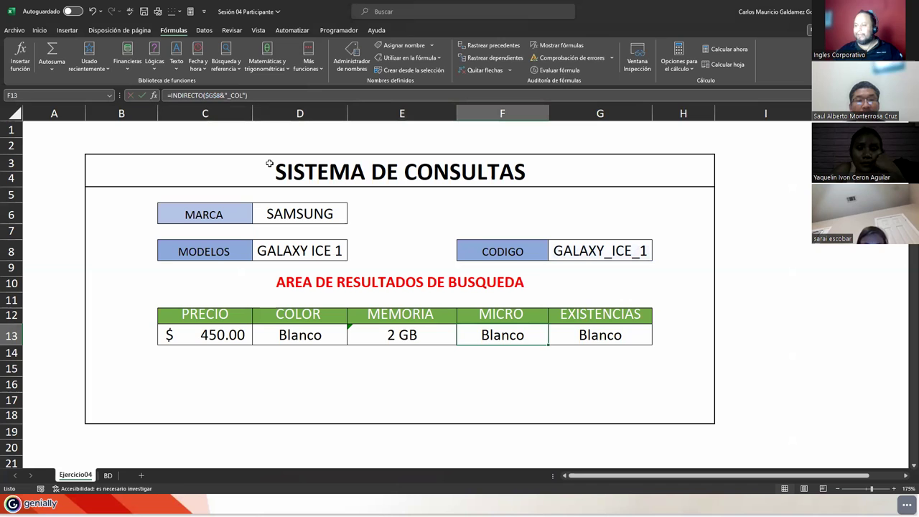
Change the suffixes in F13 and G13 to "_MIC" and "_EXI", showing 2.8 GHz and 10.
key(F2)
key(BackSpace)
key(BackSpace)
key(BackSpace)
text(MI)
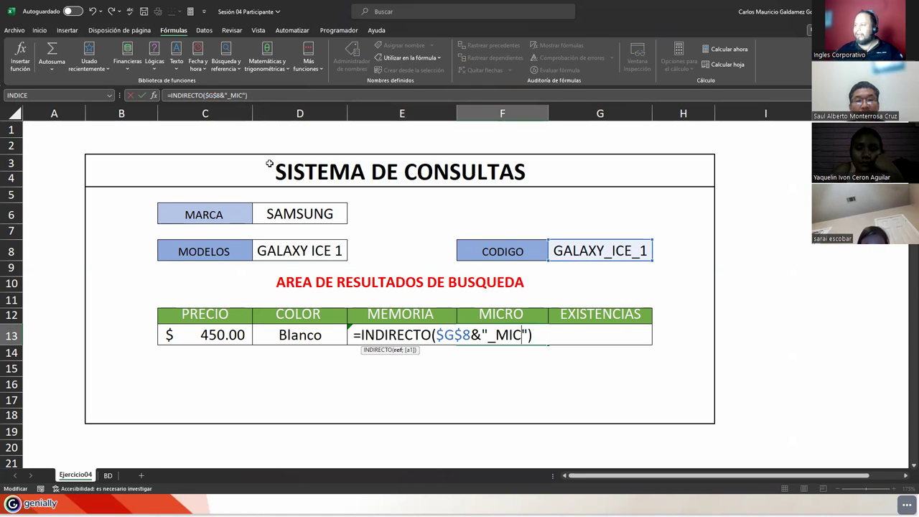
key(Tab)
key(F2)
key(BackSpace)
key(BackSpace)
key(BackSpace)
text(EXO)
key(BackSpace)
text(I)
key(Return)
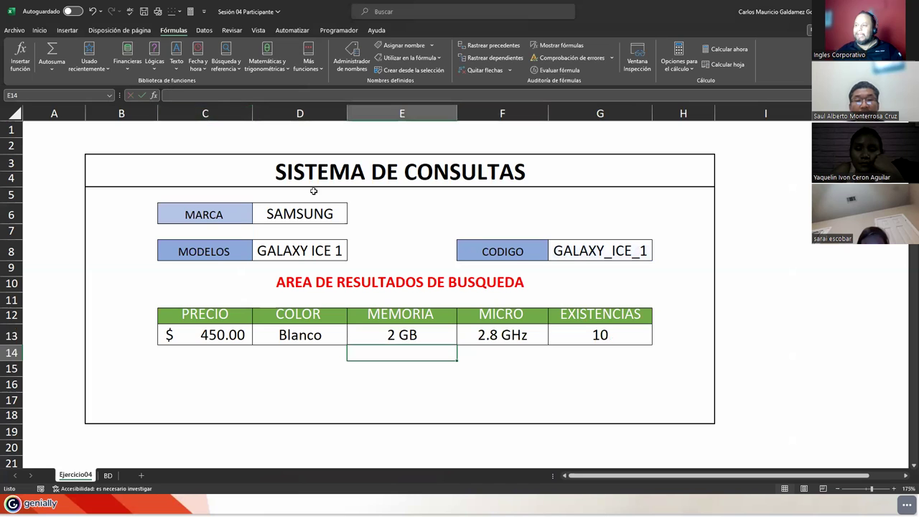
Test SAMSUNG models GALAXY ICE 3, GALAXY ICE 5 and GALAXY NOTE in the query.
click(326, 219)
click(350, 221)
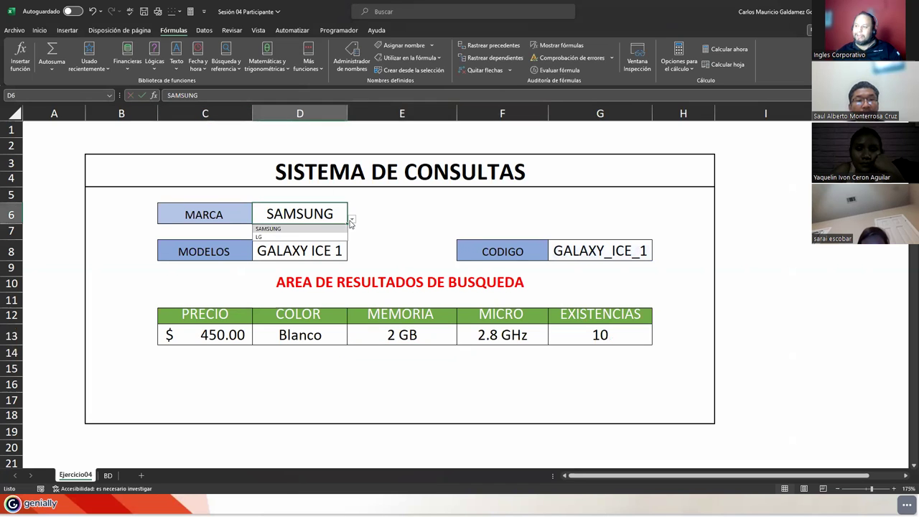
click(288, 229)
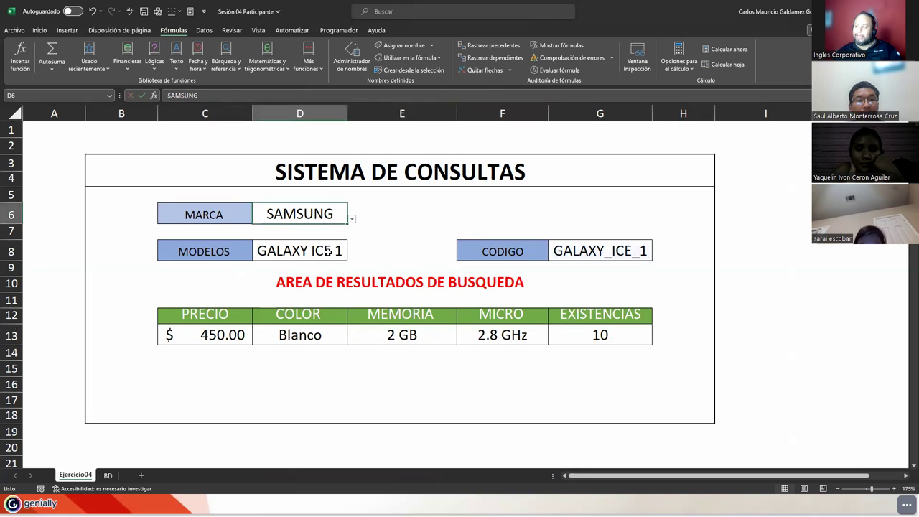
click(339, 252)
click(352, 256)
click(324, 276)
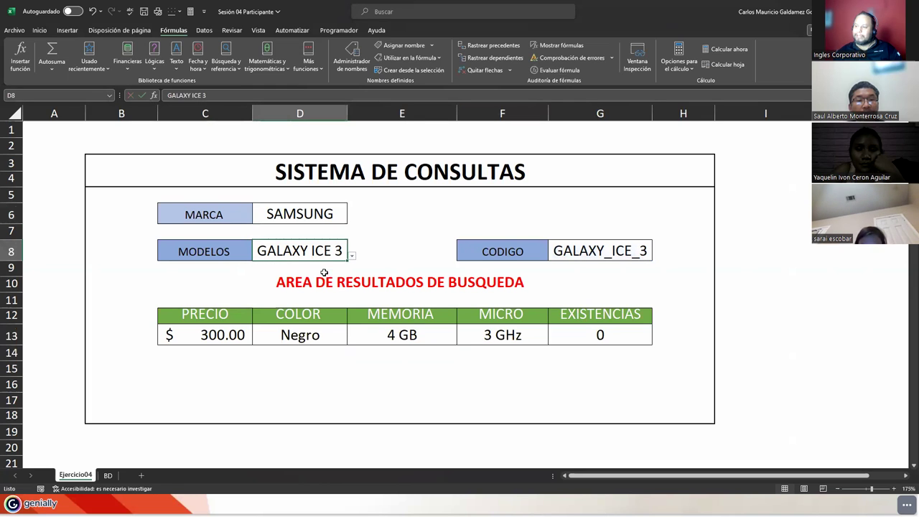
click(353, 257)
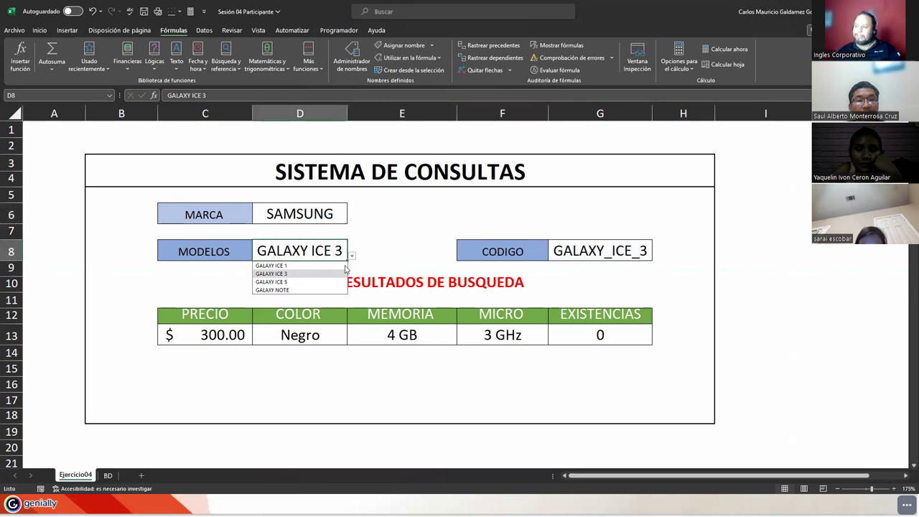
click(319, 281)
click(351, 257)
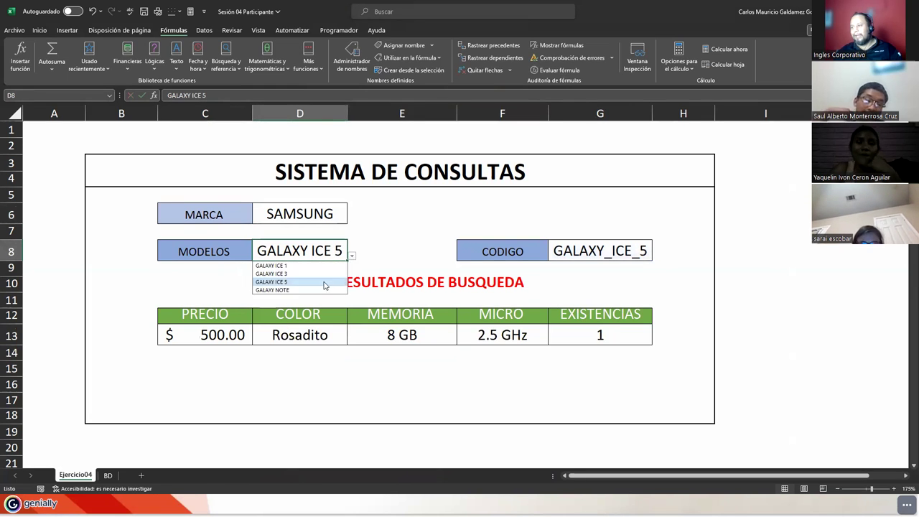
click(323, 287)
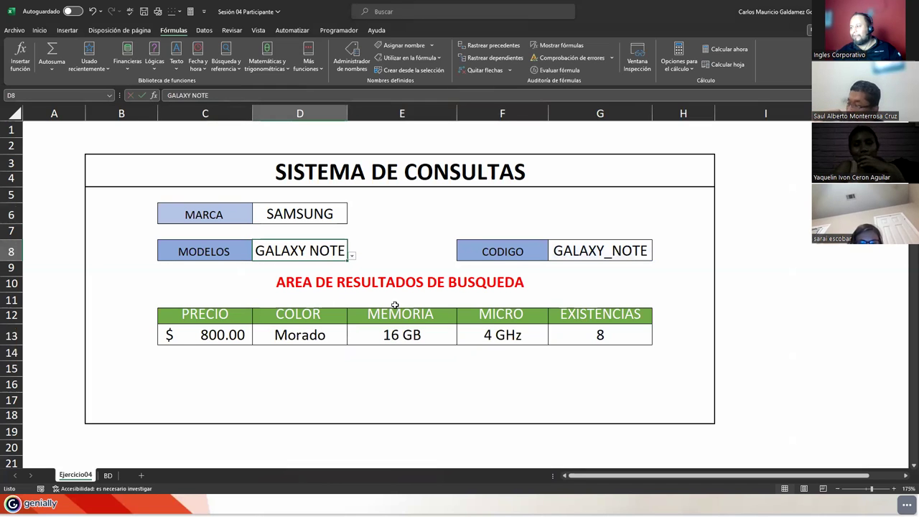
Switch to LG and test Lg K10, Lg K8, ending on Lg K4, then make row 12 taller.
click(336, 217)
click(351, 218)
click(303, 240)
click(353, 250)
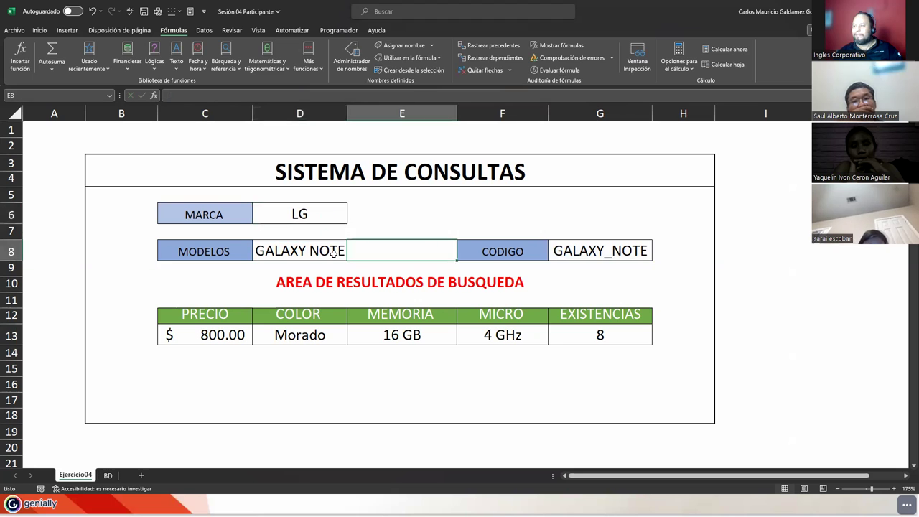
click(343, 251)
click(351, 255)
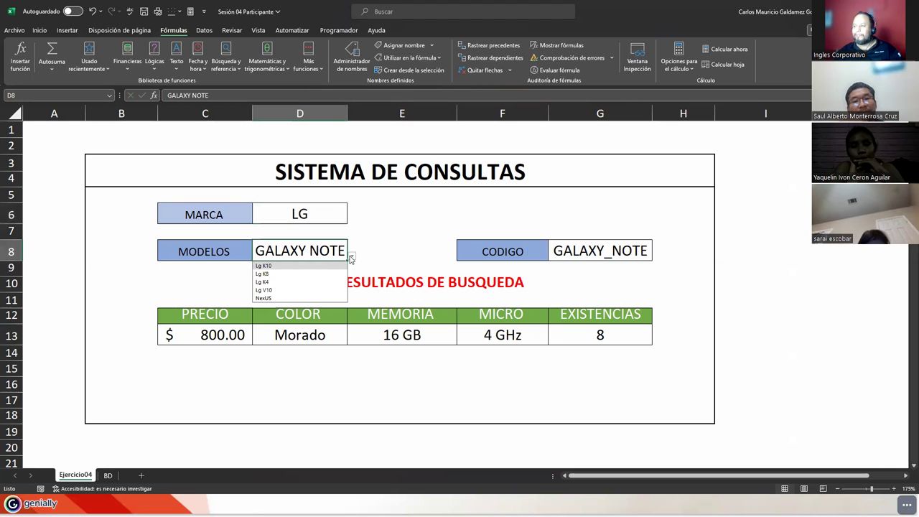
click(289, 265)
click(352, 256)
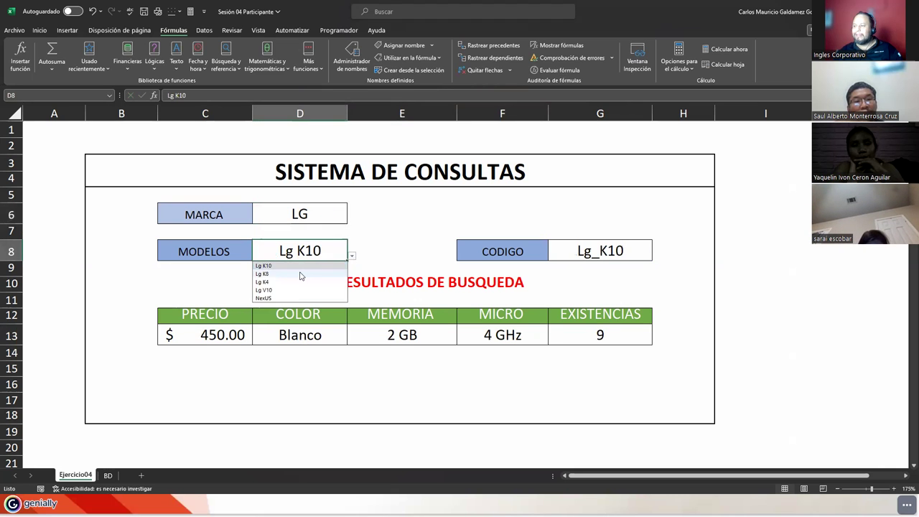
click(298, 271)
click(351, 257)
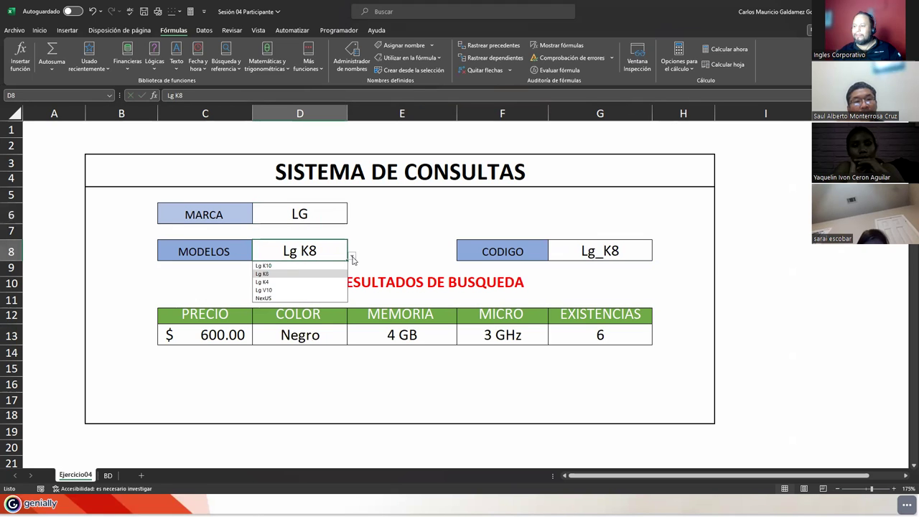
click(304, 284)
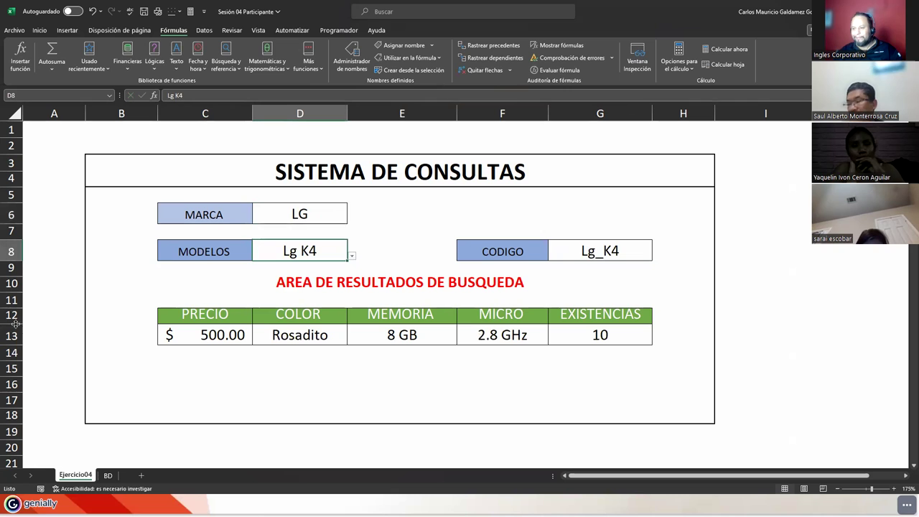
drag(12, 322, 11, 328)
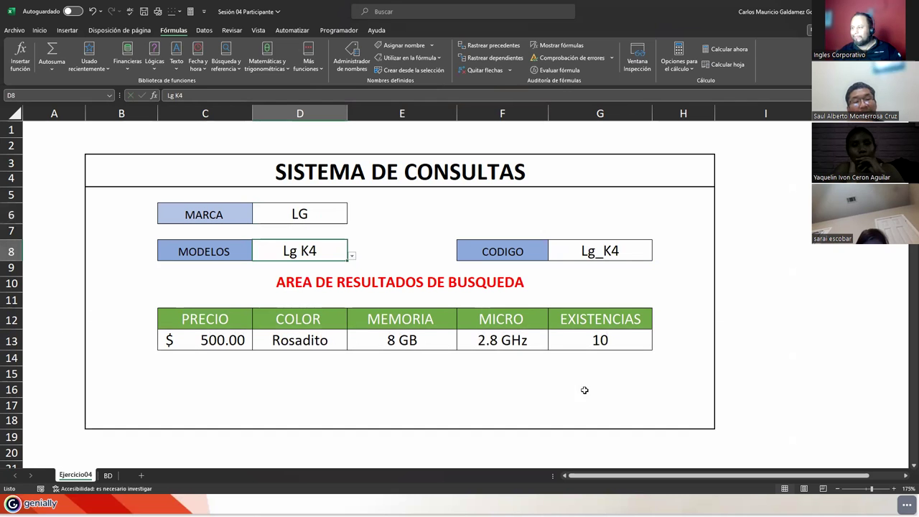
click(210, 340)
key(F2)
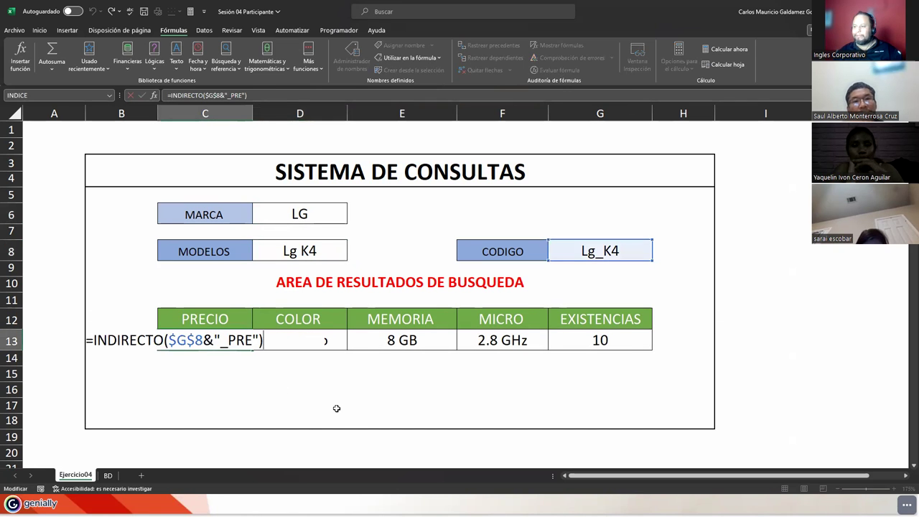
click(208, 340)
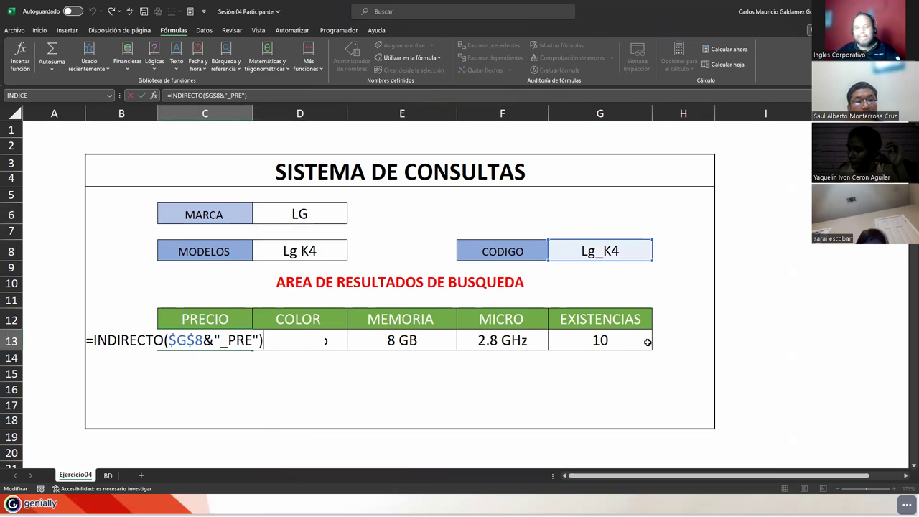
drag(219, 340, 253, 341)
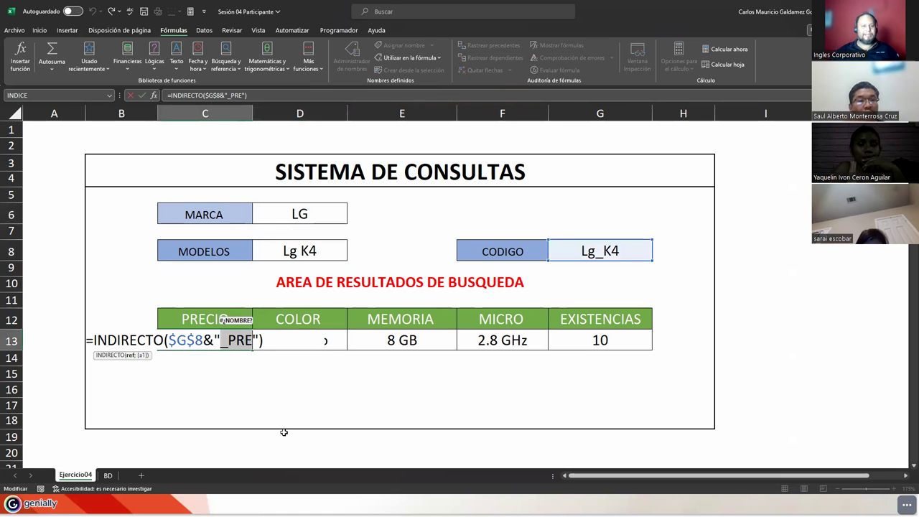
key(Escape)
click(162, 316)
double_click(214, 340)
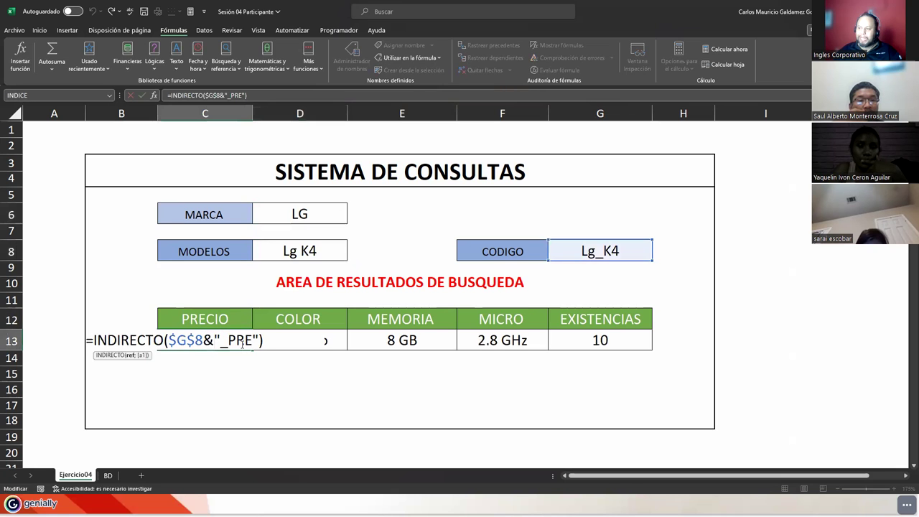
click(316, 340)
double_click(331, 341)
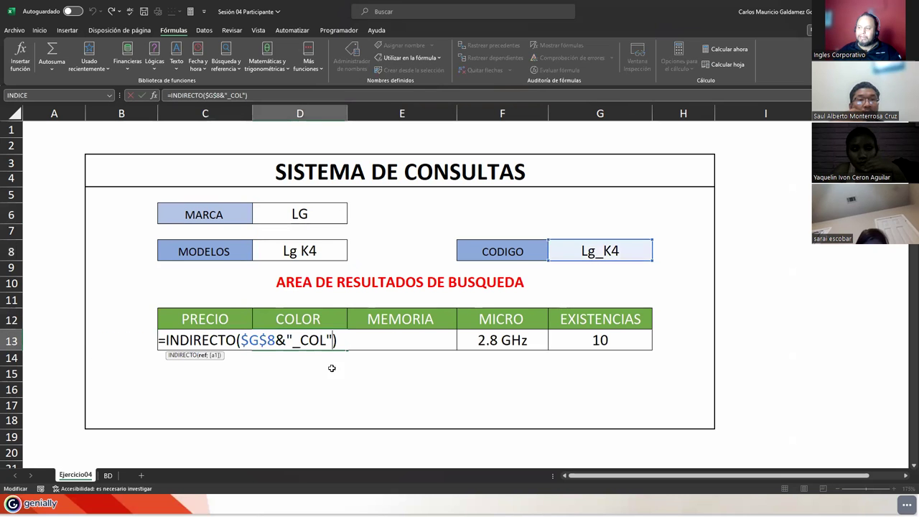
click(404, 340)
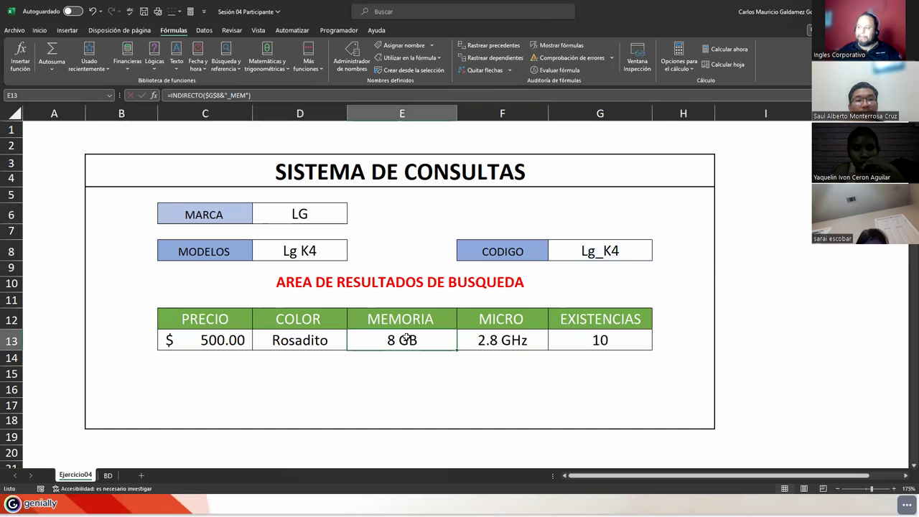
double_click(406, 340)
click(508, 340)
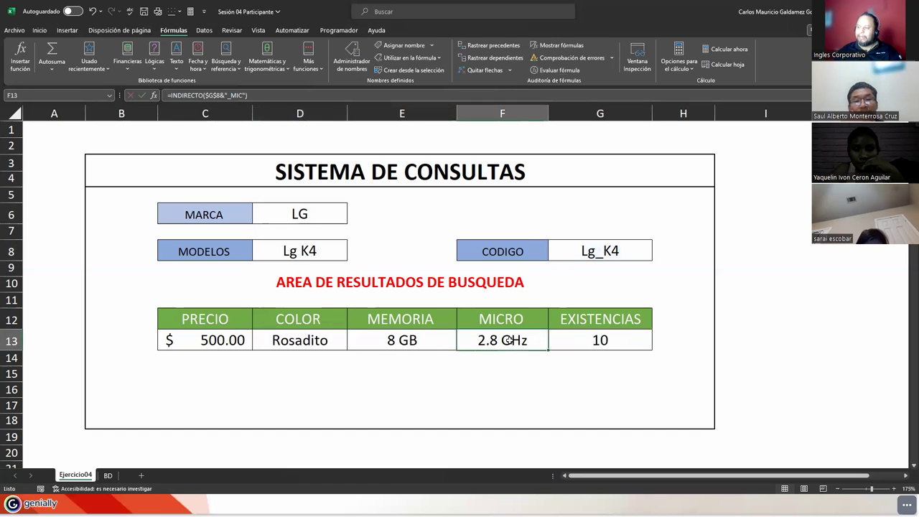
double_click(509, 340)
click(602, 340)
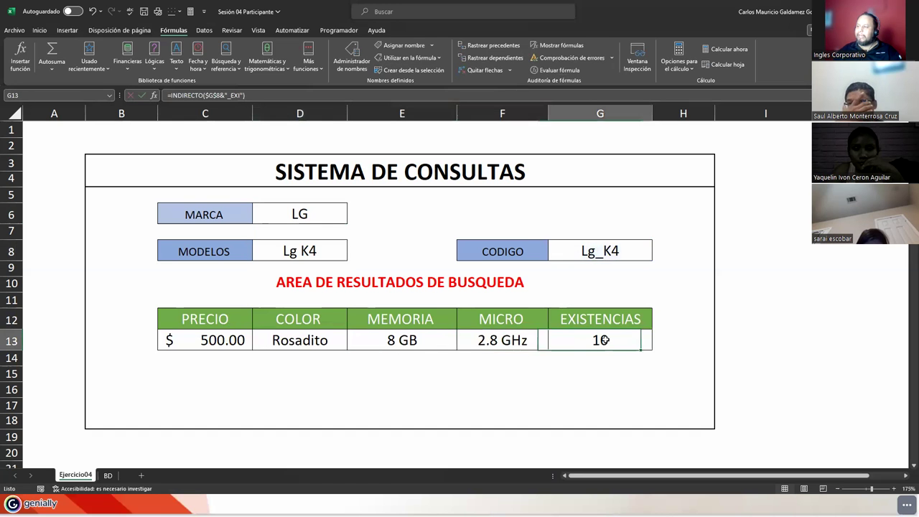
double_click(604, 340)
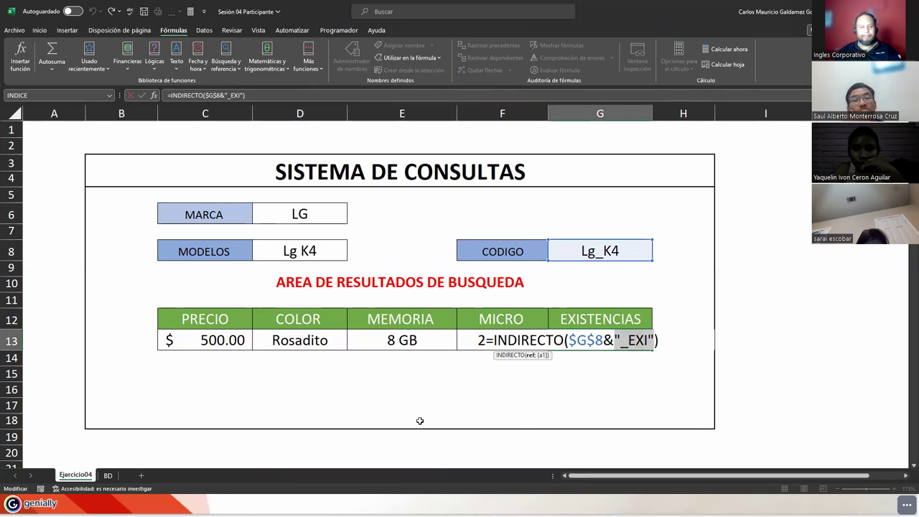
key(Escape)
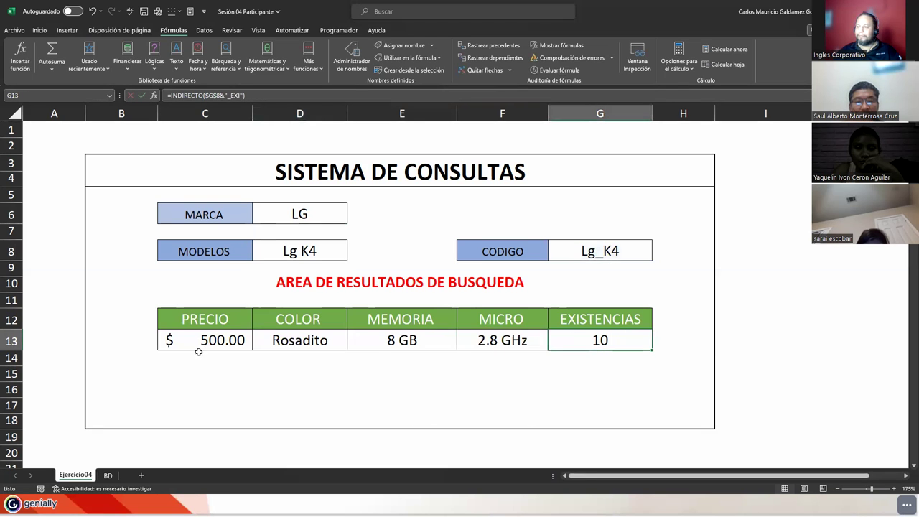
click(203, 340)
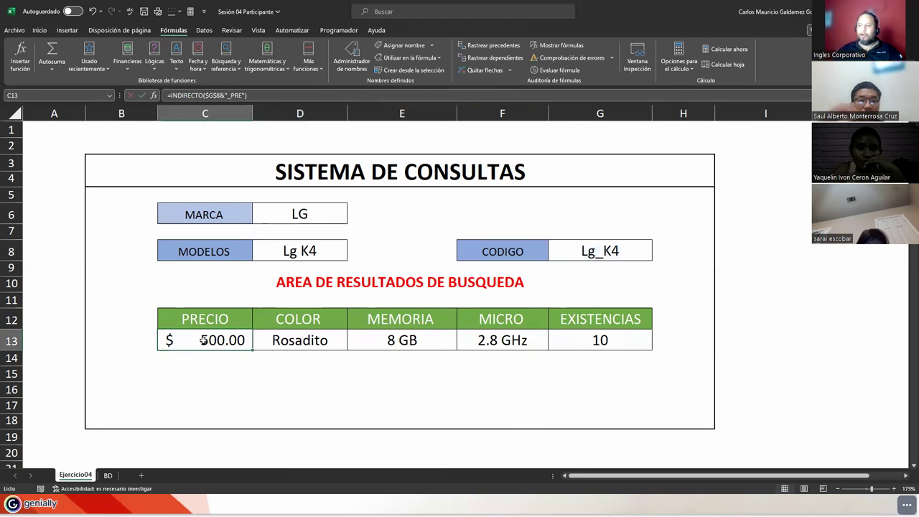
double_click(243, 337)
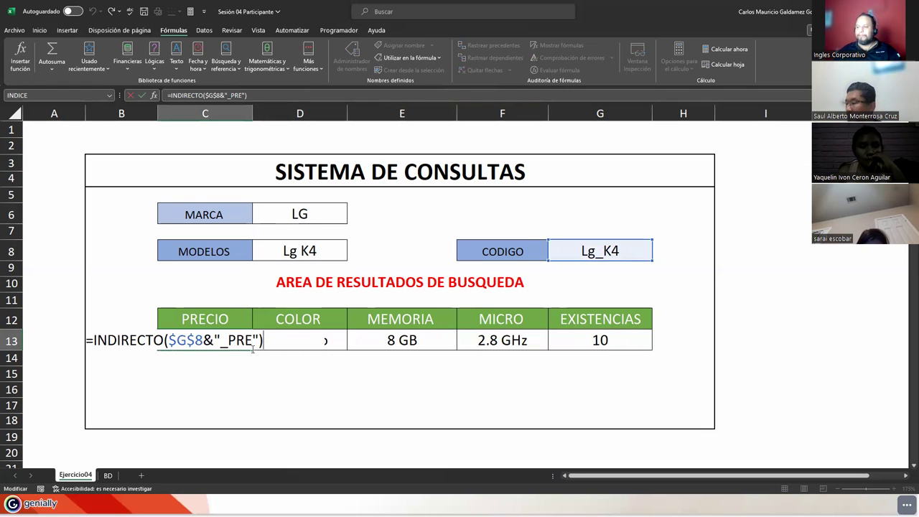
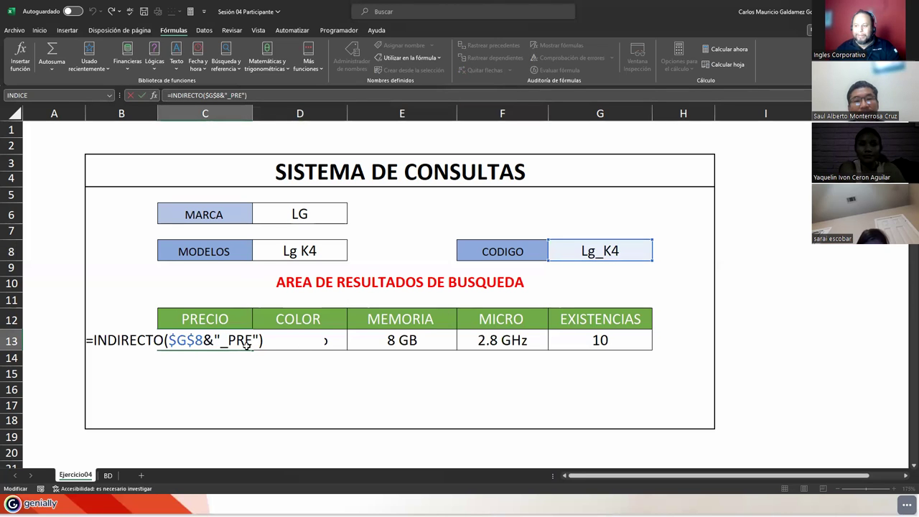
Name the Lg K4 price cell (500) on the BD sheet Lg_K4_PRE.
click(107, 475)
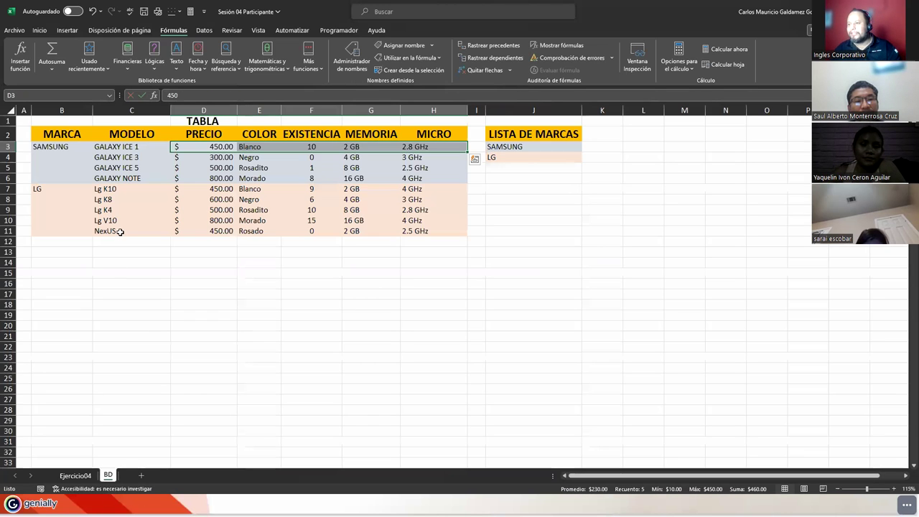
click(112, 210)
click(213, 209)
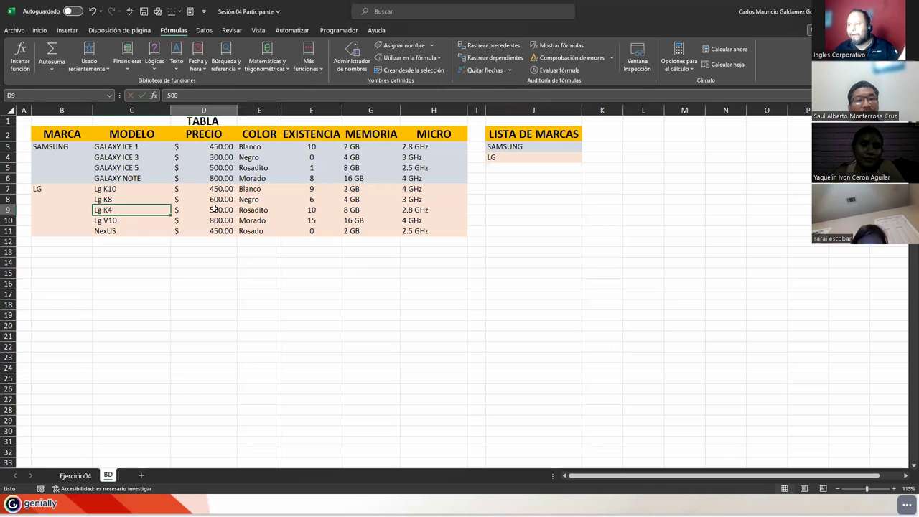
click(72, 94)
text(Lg_K4_PRE)
key(Return)
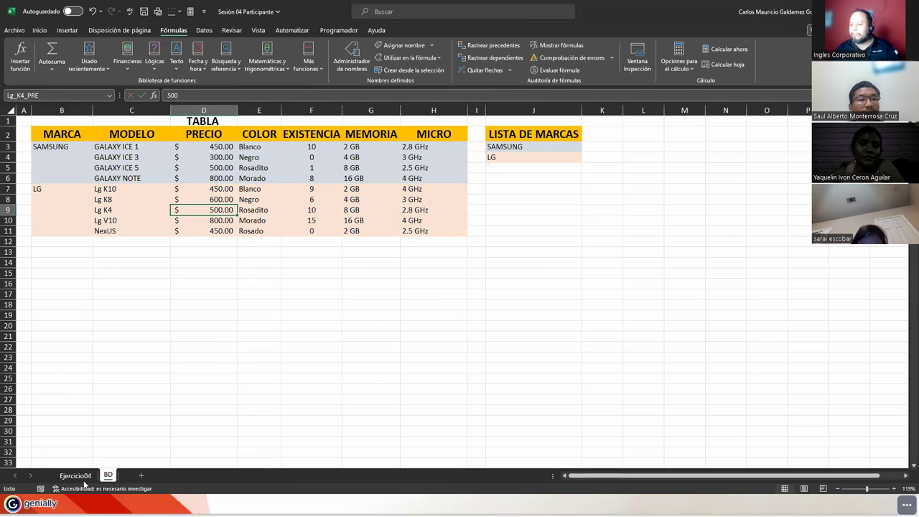
Check the COLOR formula against the BD colour cell, then select the PRECIO result C13.
click(78, 476)
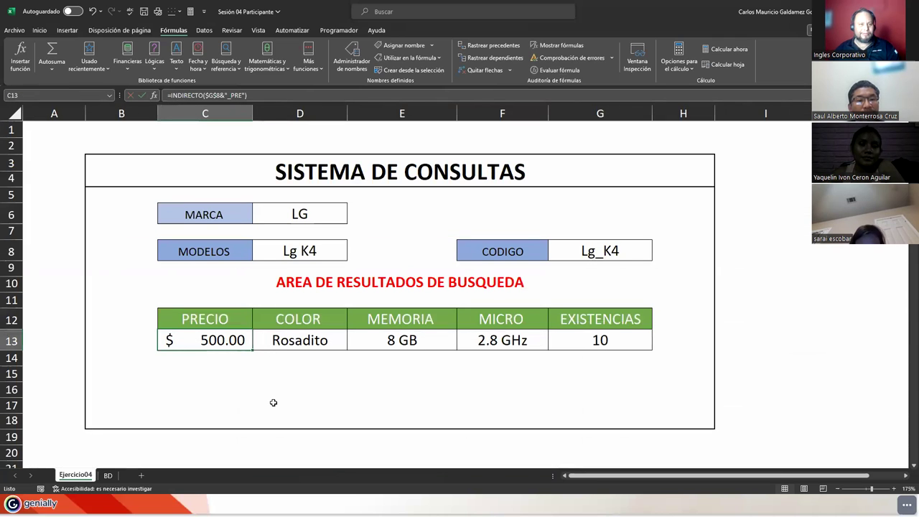
click(280, 341)
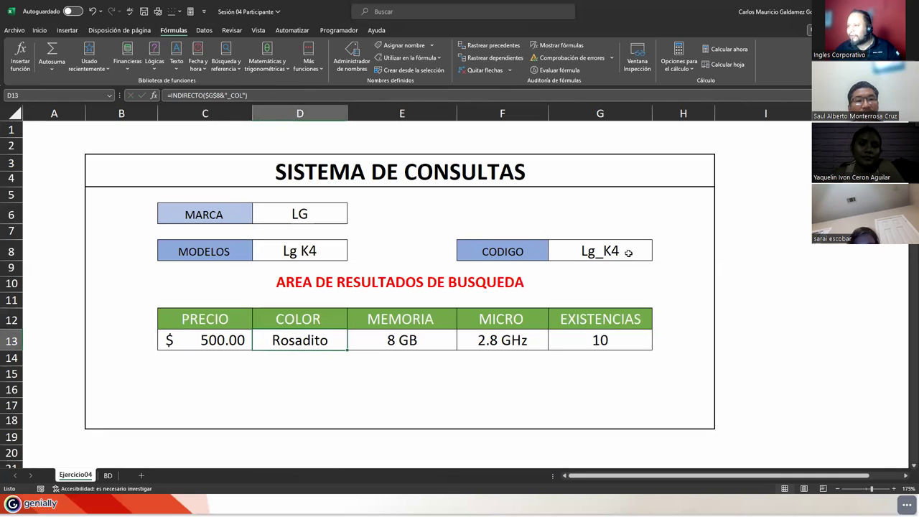
click(108, 476)
click(266, 210)
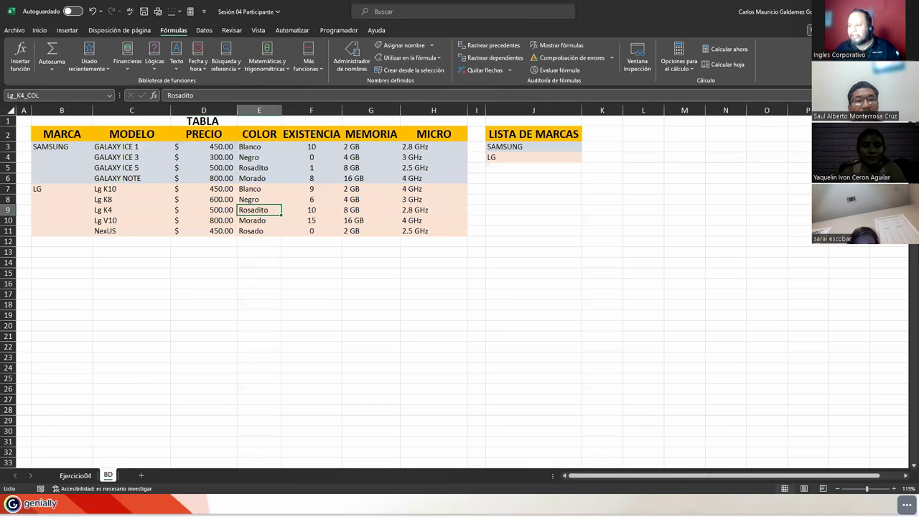
click(72, 475)
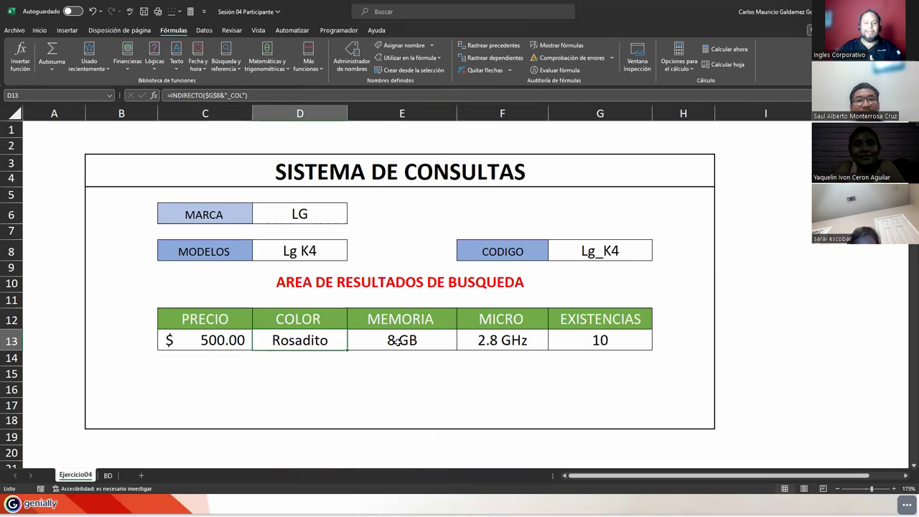
key(Left)
key(Left)
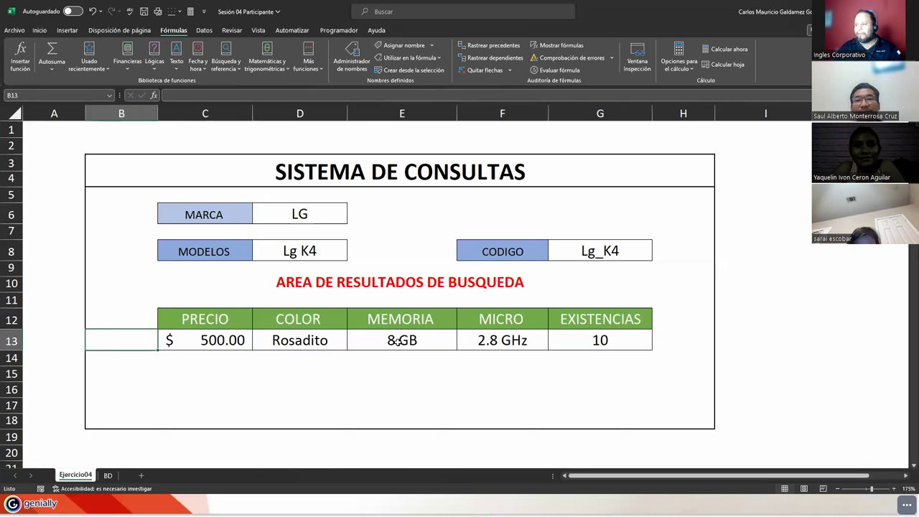
click(221, 340)
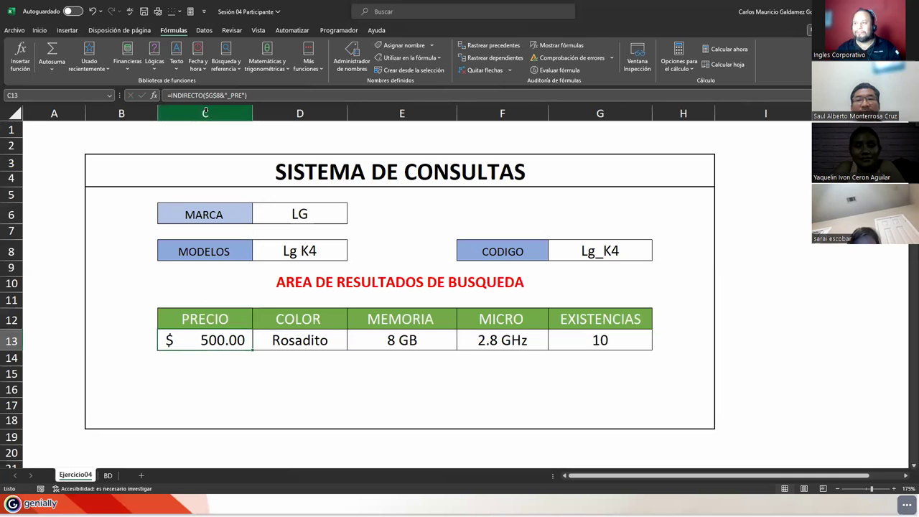
key(F2)
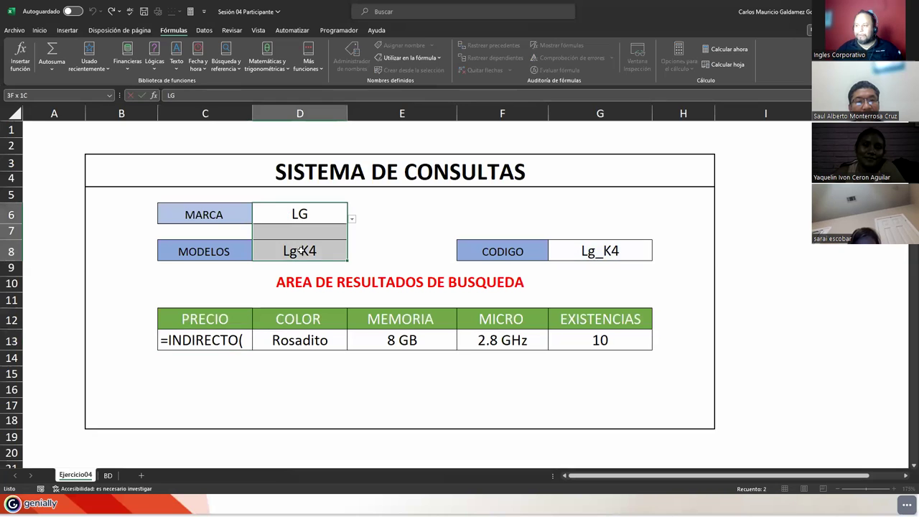
key(Return)
drag(194, 213, 299, 251)
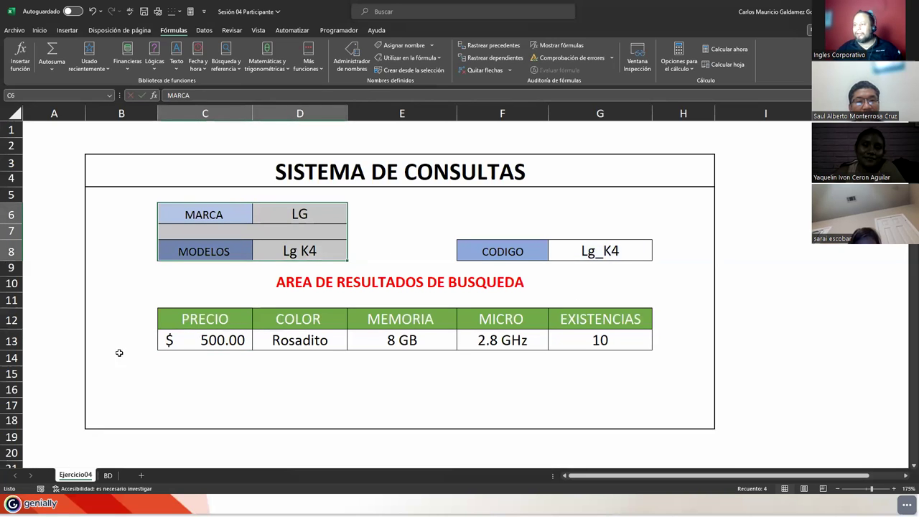
drag(196, 320, 600, 340)
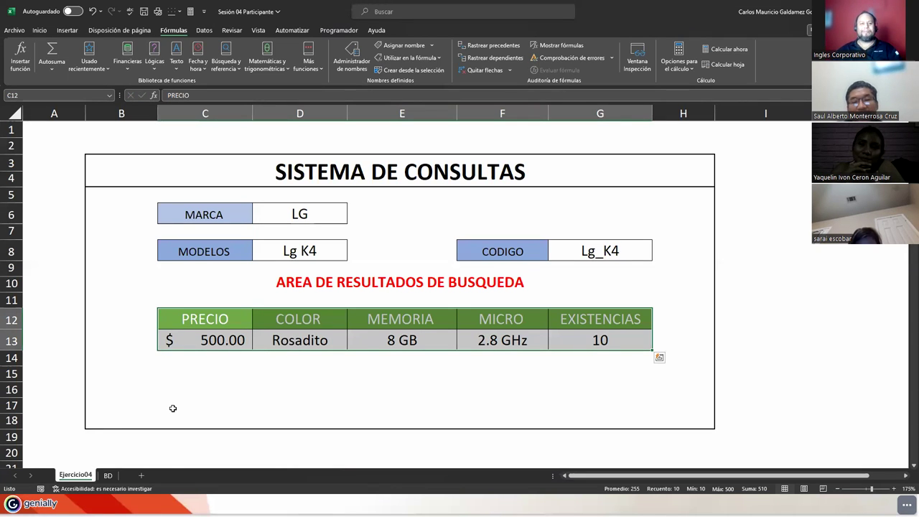
key(Escape)
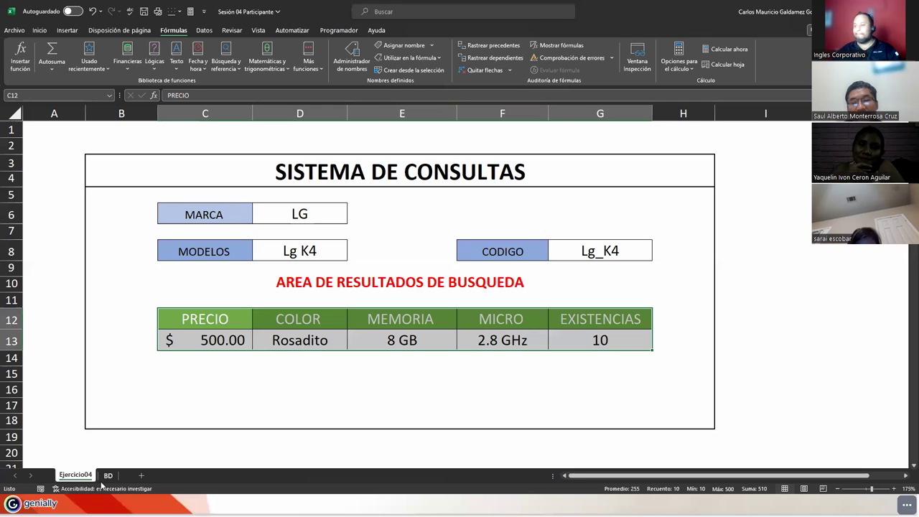
Delete the blank rows 12 to 49 on the BD sheet.
click(107, 476)
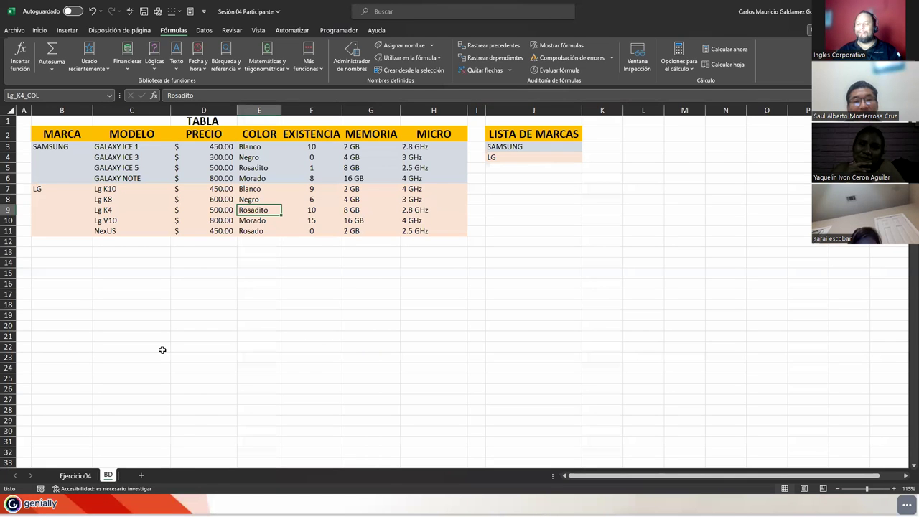
click(9, 242)
key(ctrl+shift+Down)
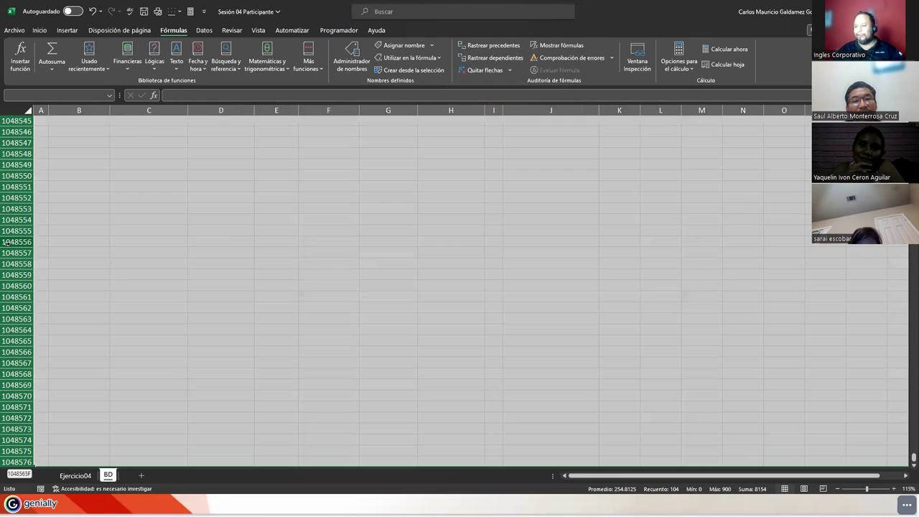
key(ctrl+shift+Up)
click(8, 242)
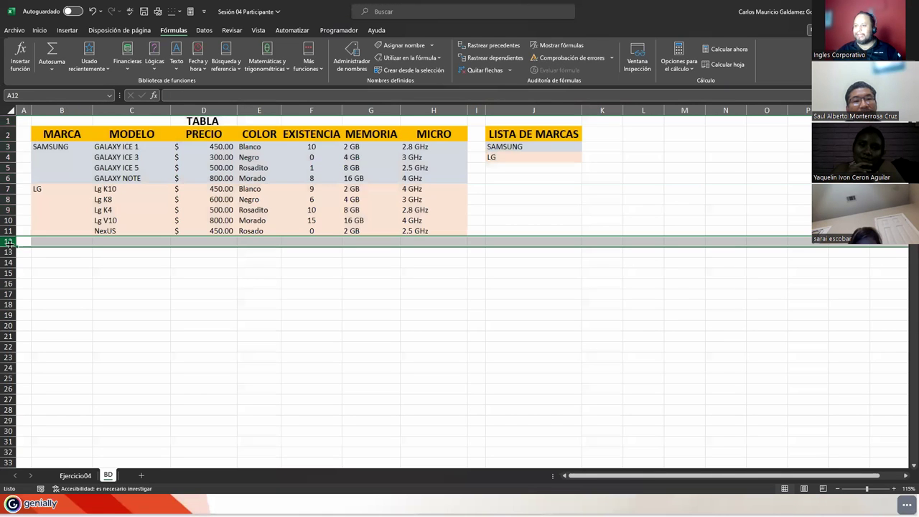
scroll(9, 241, down, 5)
scroll(6, 282, down, 5)
shift+click(8, 300)
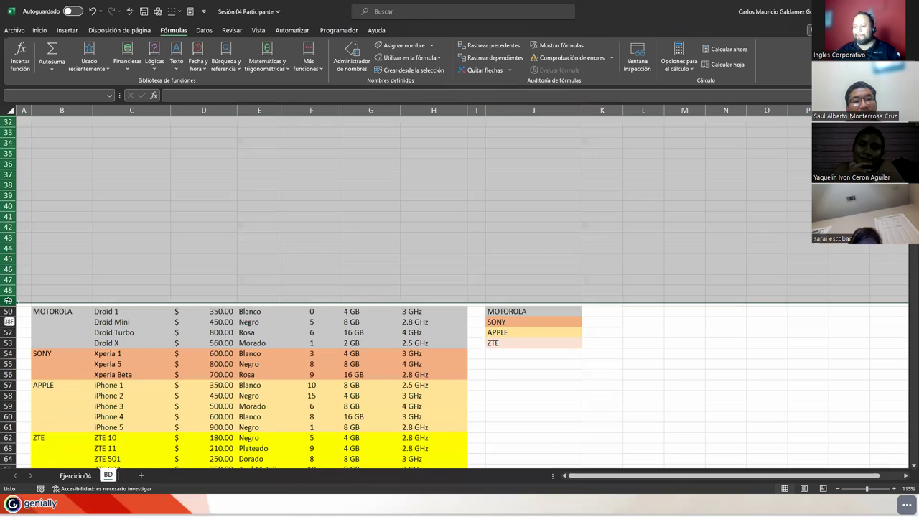
right_click(10, 302)
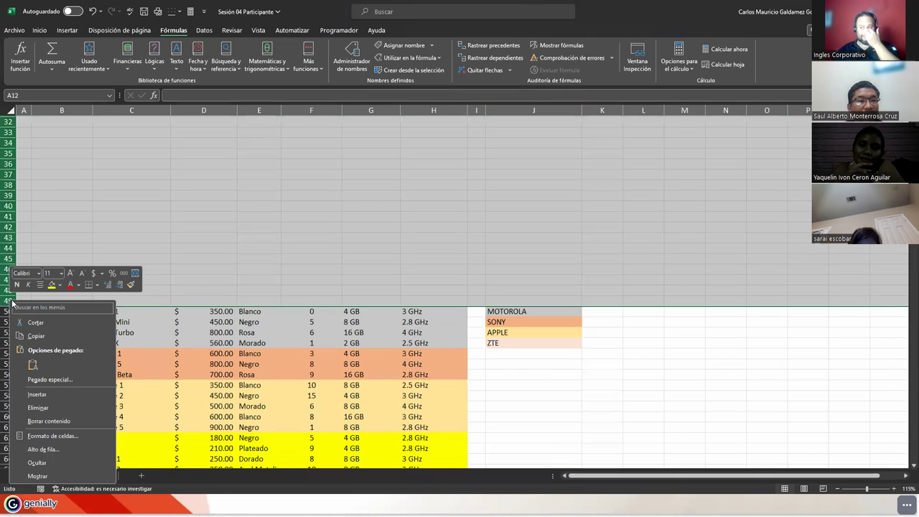
click(47, 408)
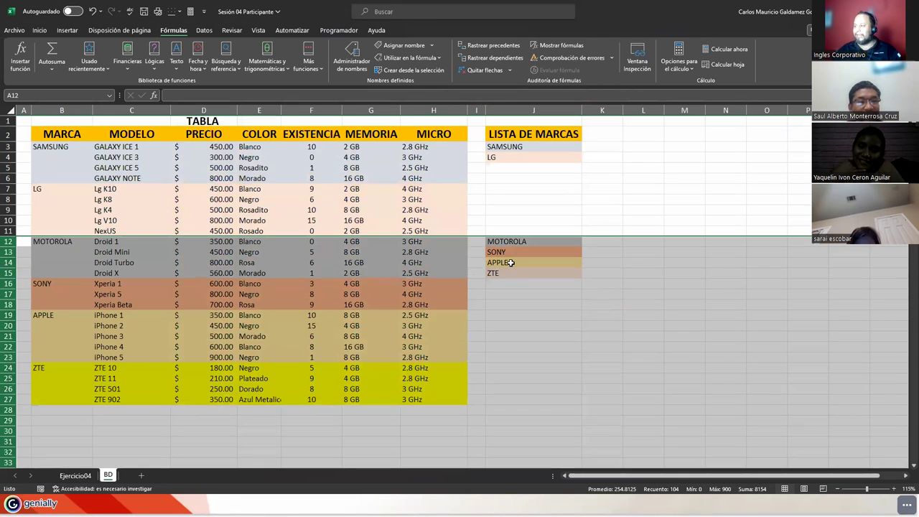
Move MOTOROLA through ZTE up to J5:J8 under LG and select the MOTOROLA block B12:B15.
click(508, 263)
drag(508, 264, 508, 273)
drag(506, 237, 507, 171)
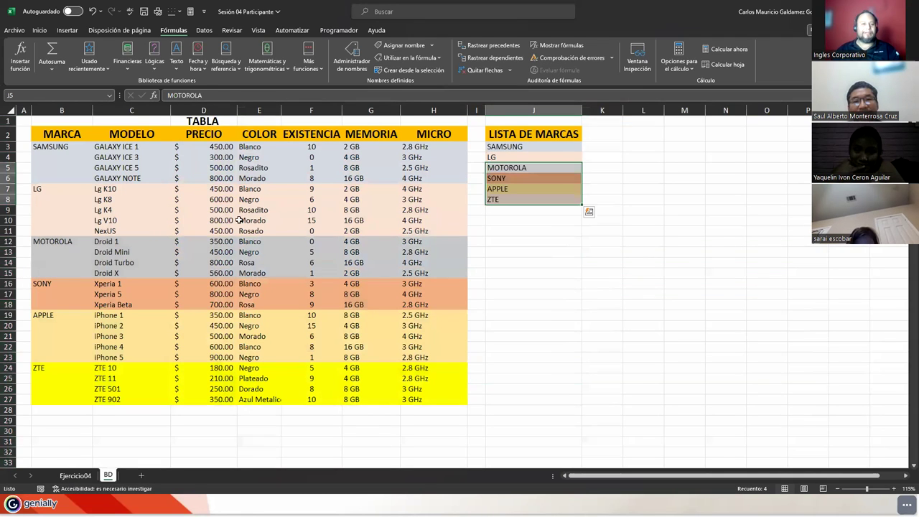
click(210, 221)
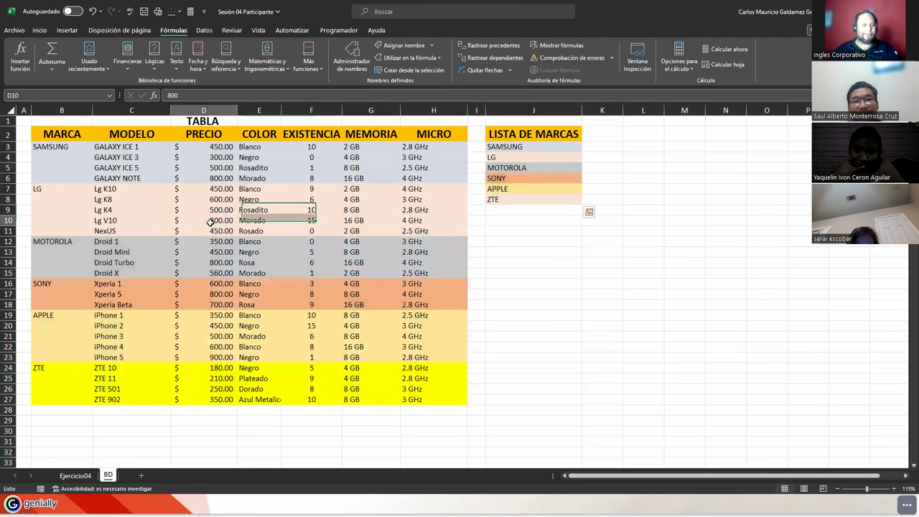
click(40, 244)
mouse_move(52, 249)
mouse_down()
mouse_move(65, 274)
mouse_move(61, 396)
mouse_up()
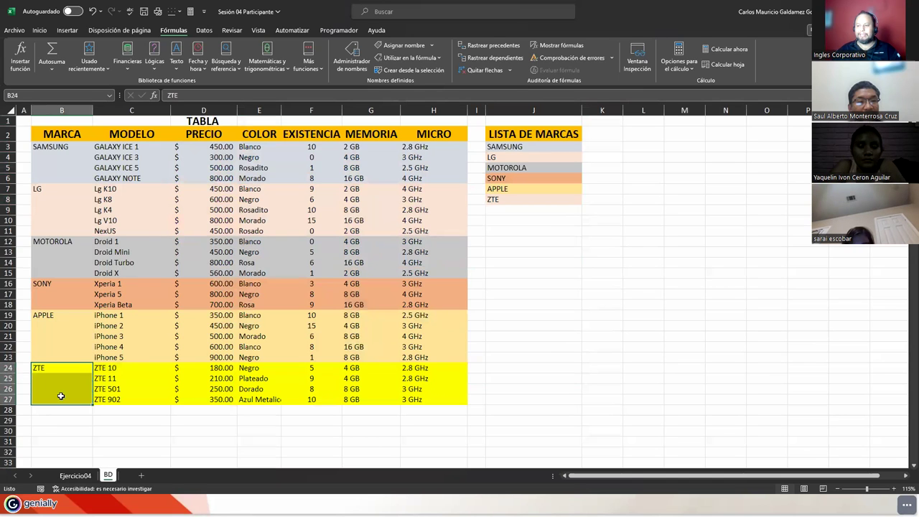
Check the BD brand list, then open Data Validation for the MARCA cell D6.
click(83, 477)
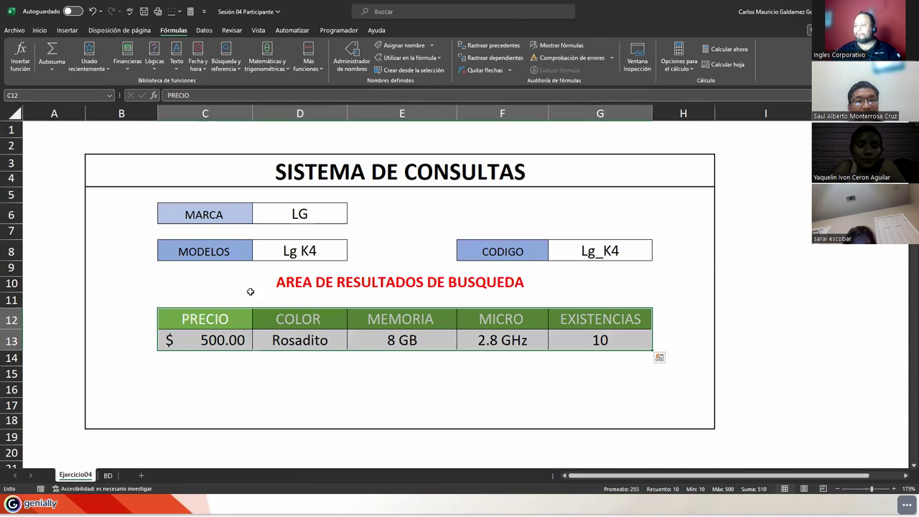
click(107, 475)
click(508, 146)
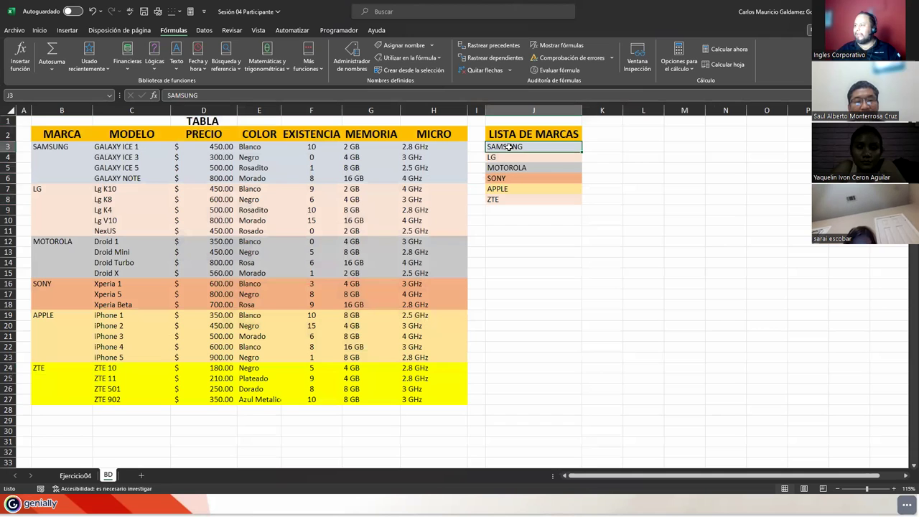
click(77, 477)
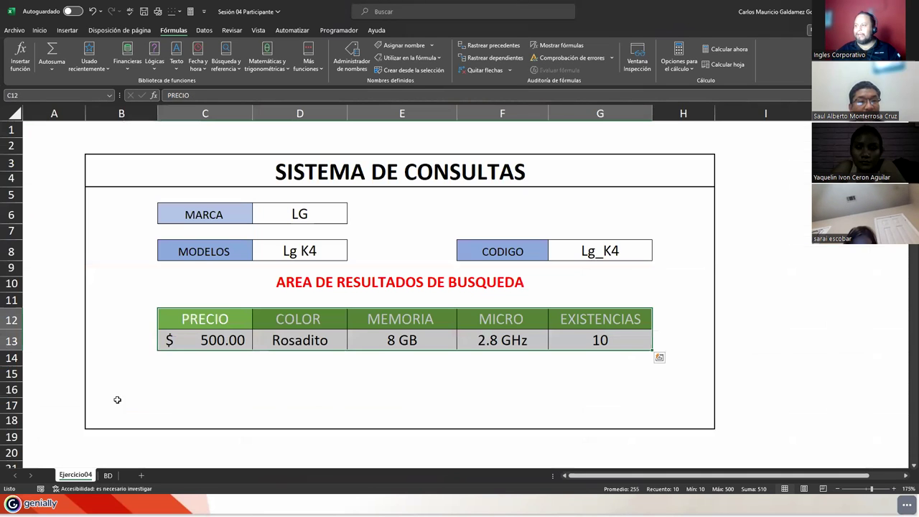
click(318, 213)
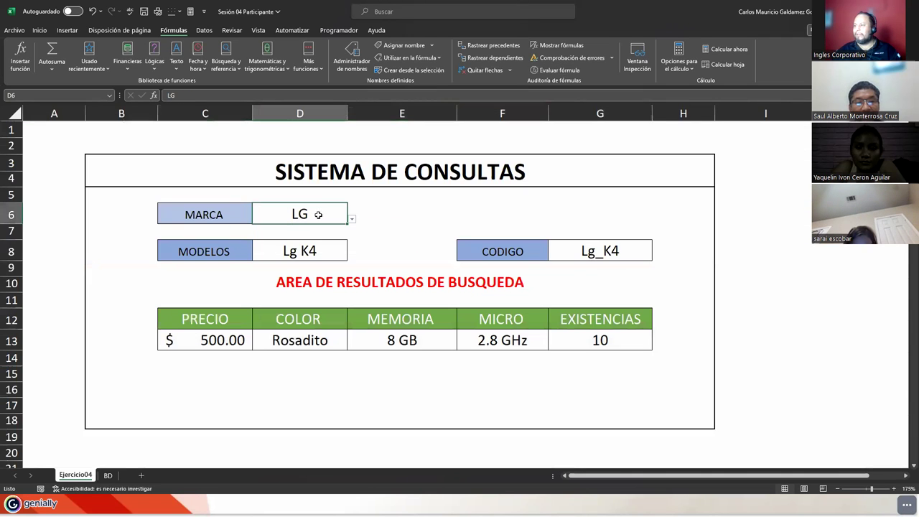
click(198, 31)
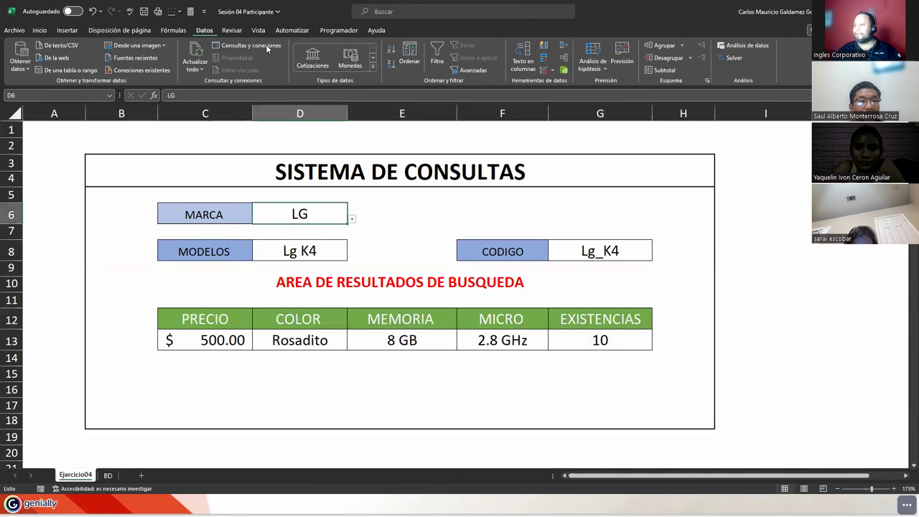
click(544, 70)
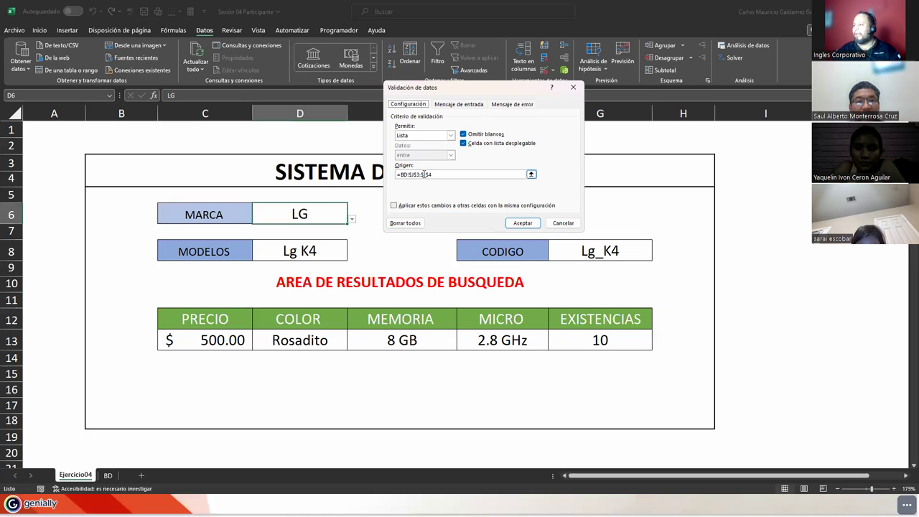
Change the validation source to =BD!$J$3:$J$8 and apply it.
click(427, 173)
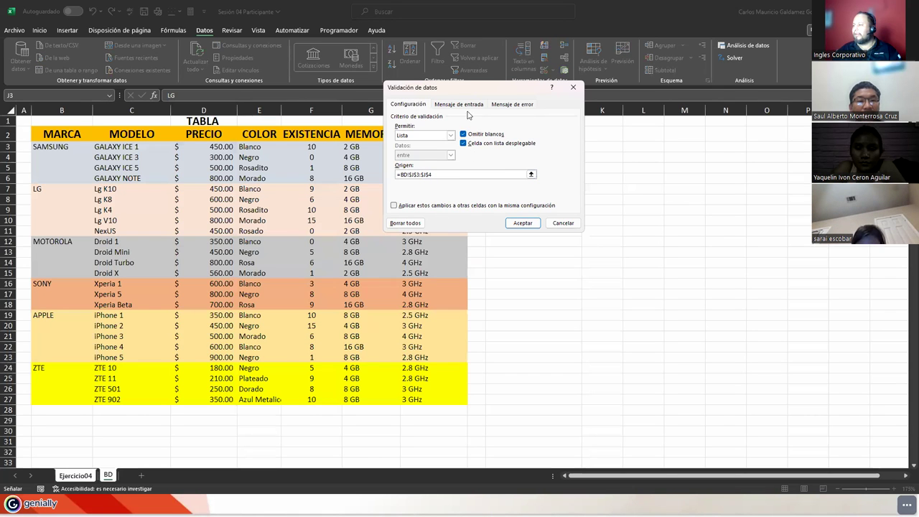
drag(471, 92, 351, 100)
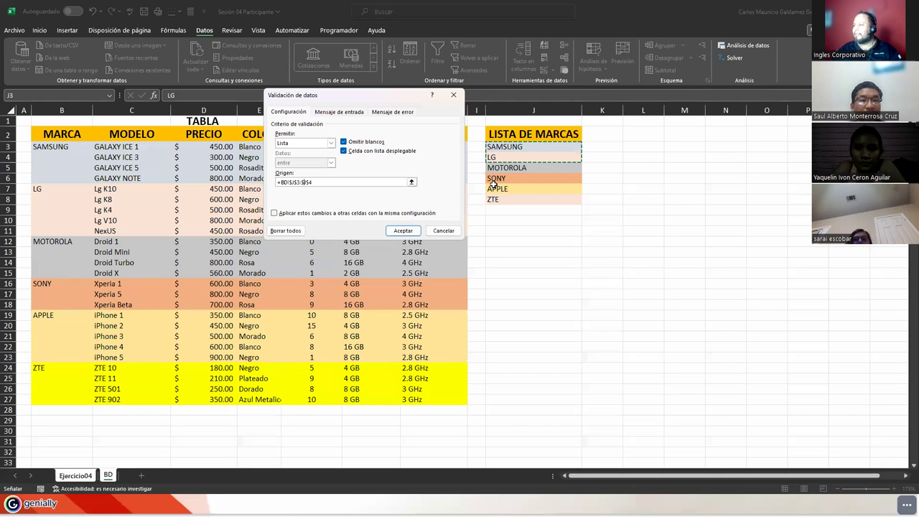
click(313, 183)
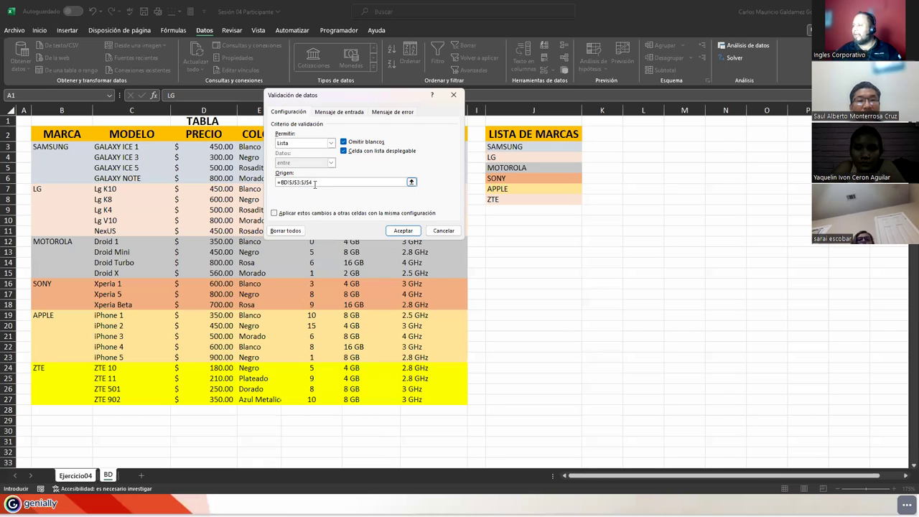
key(BackSpace)
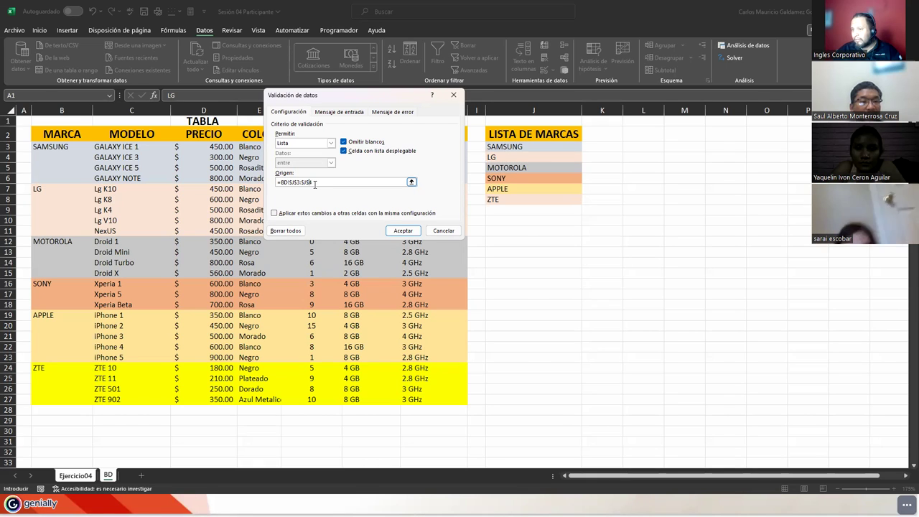
text(8)
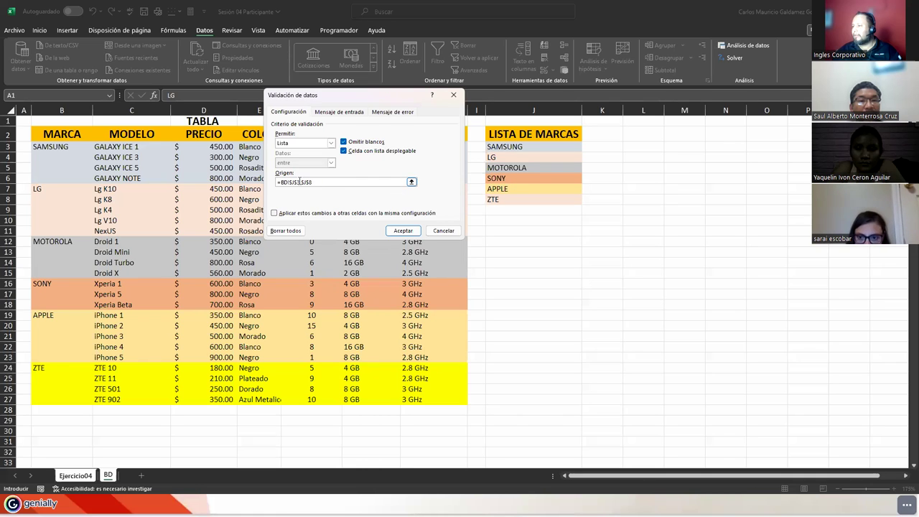
drag(506, 146, 496, 201)
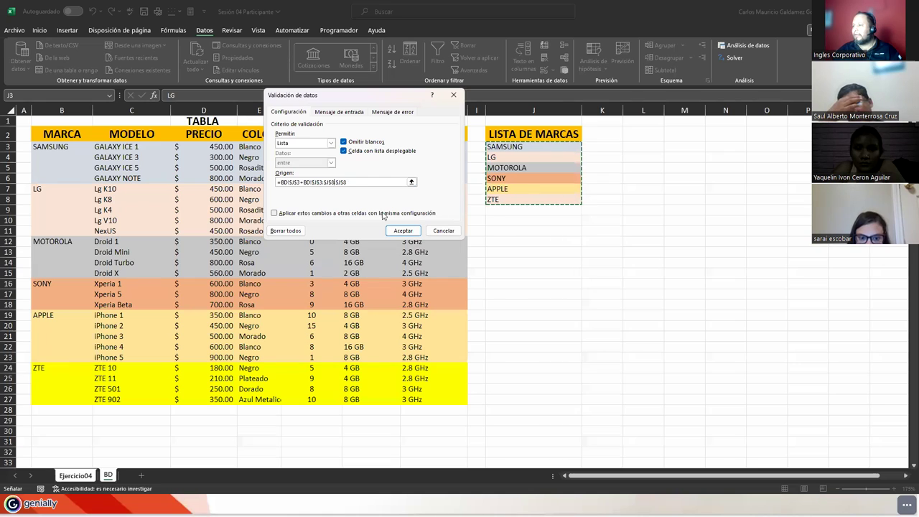
drag(346, 183, 289, 183)
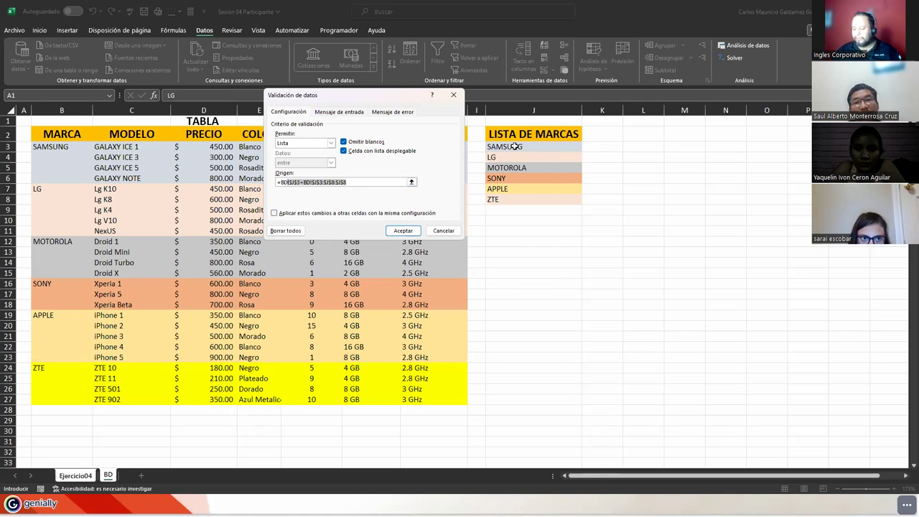
text(+)
key(Right)
key(BackSpace)
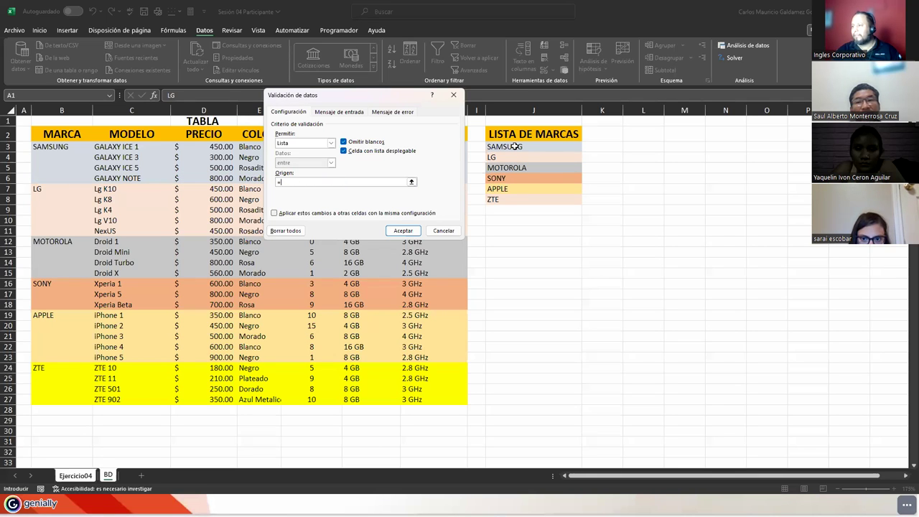
drag(514, 147, 520, 197)
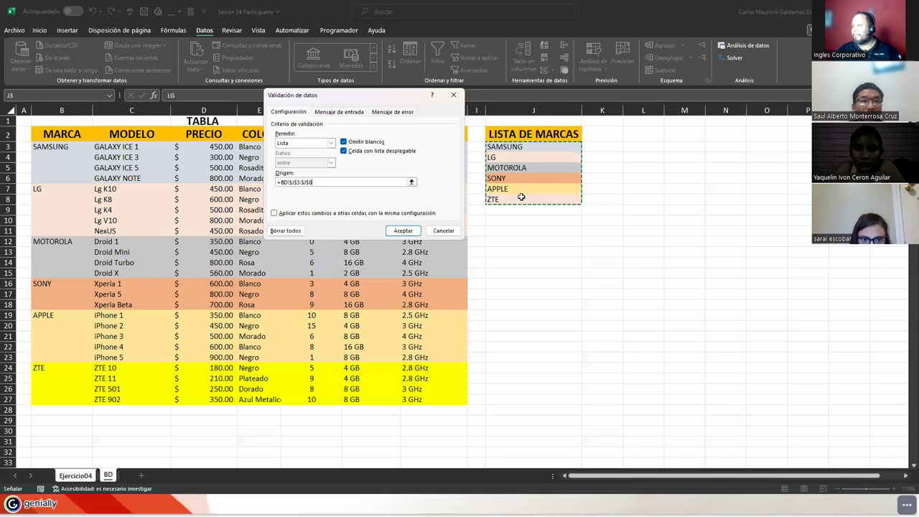
click(403, 230)
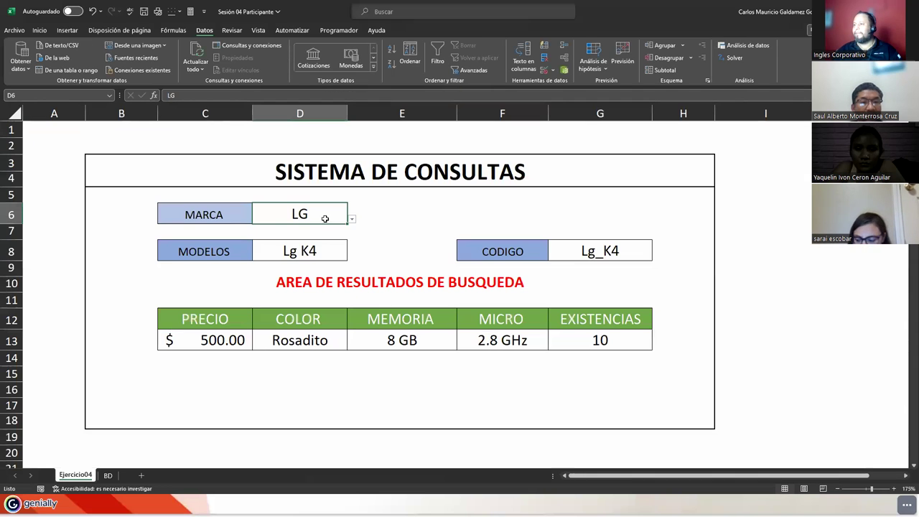
Test the dropdowns: keep LG in D6 and view the LG models in D8.
click(352, 219)
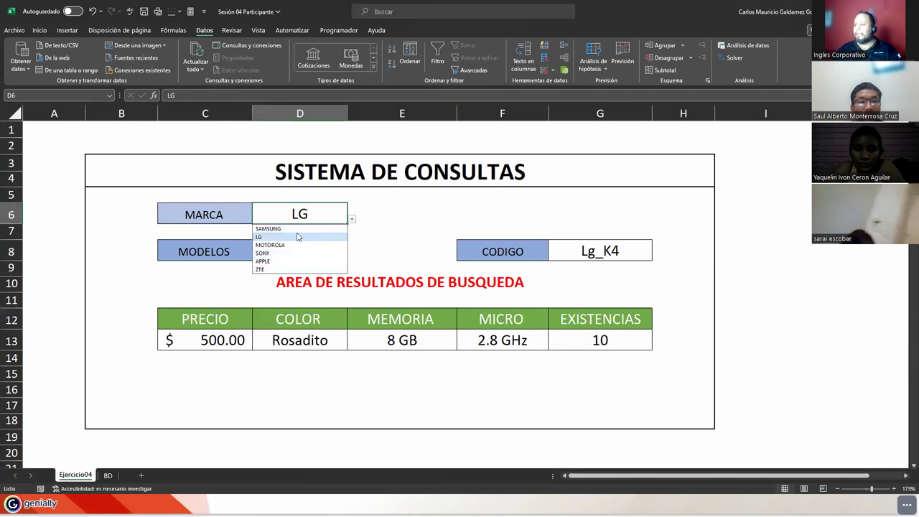
click(297, 236)
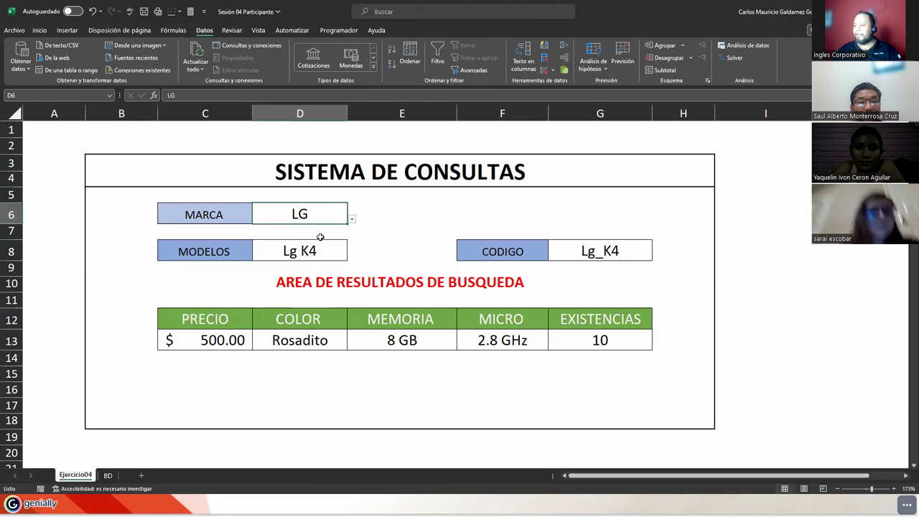
click(317, 236)
click(319, 247)
click(352, 256)
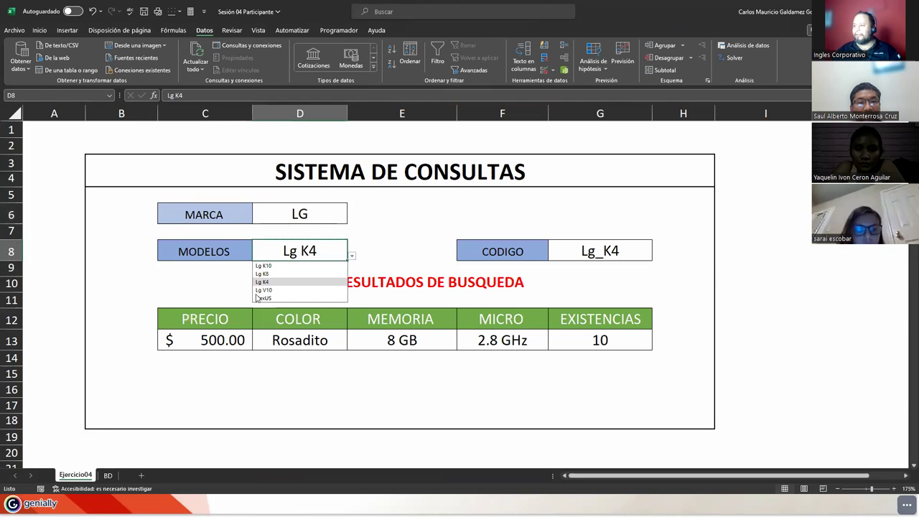
click(108, 475)
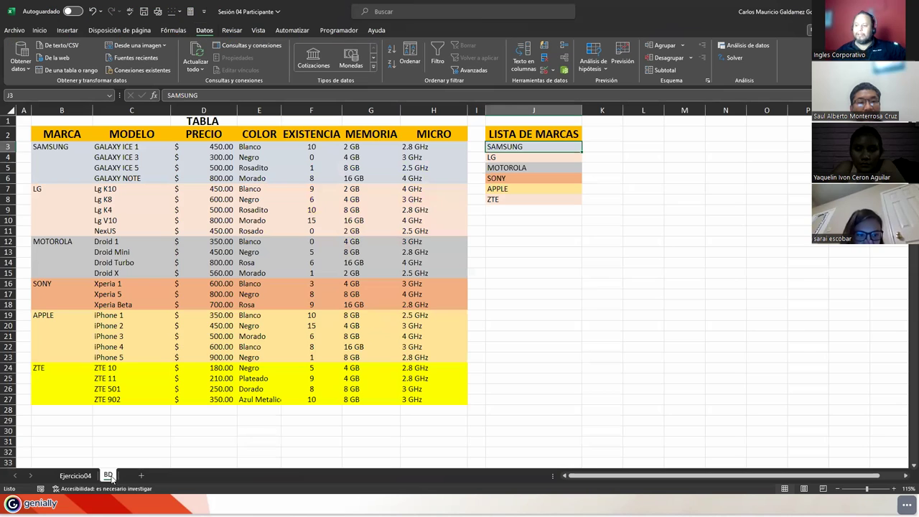
Name the four Motorola models MOTOROLA and select the three Sony models.
click(157, 228)
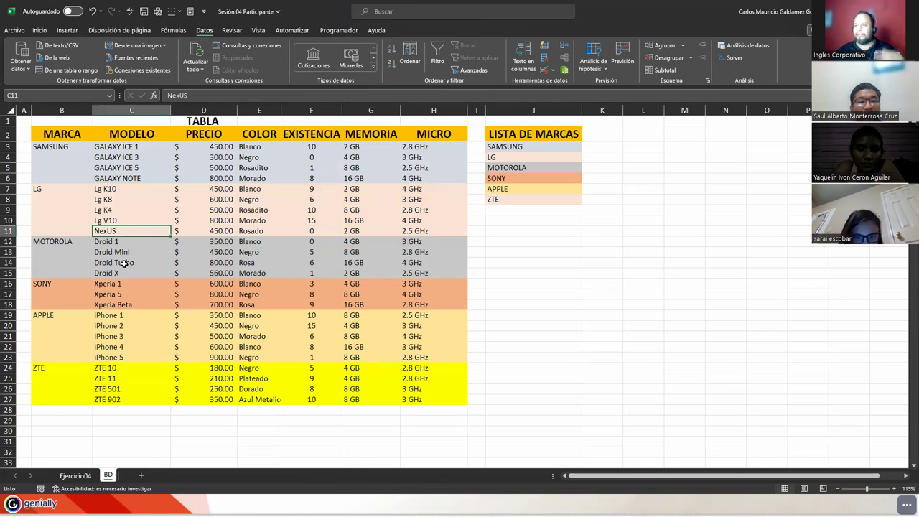
click(107, 242)
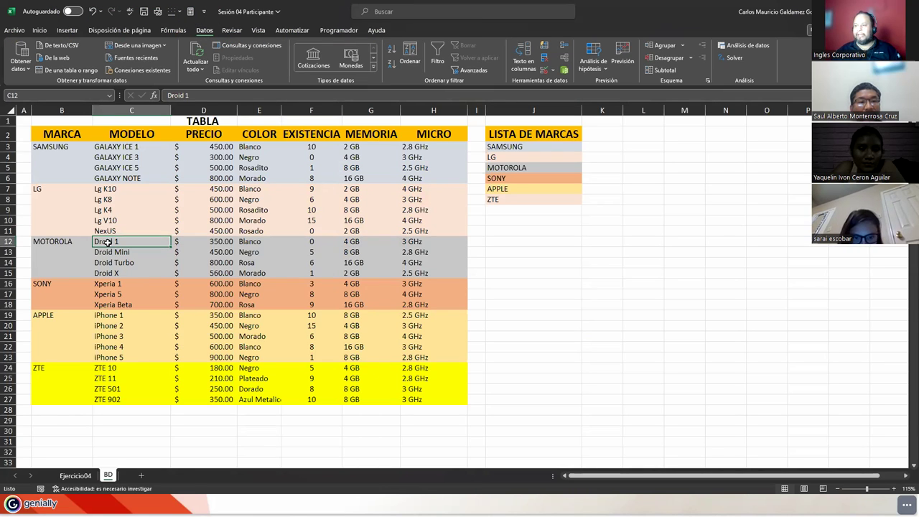
drag(108, 242, 108, 273)
text(MOTOROLA)
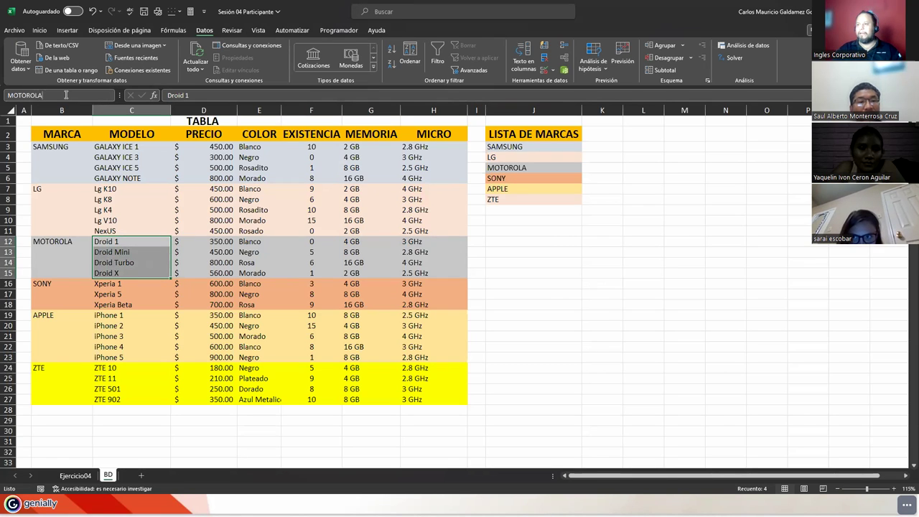
key(Return)
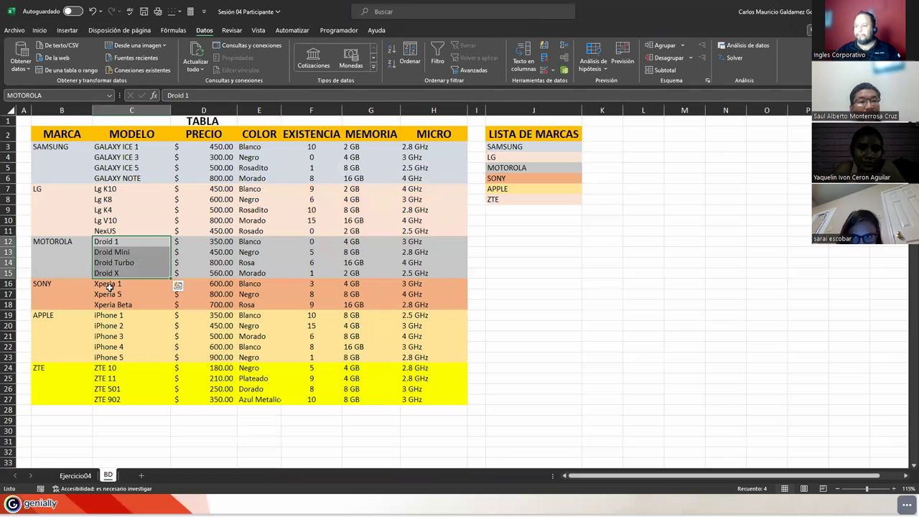
drag(108, 286, 108, 305)
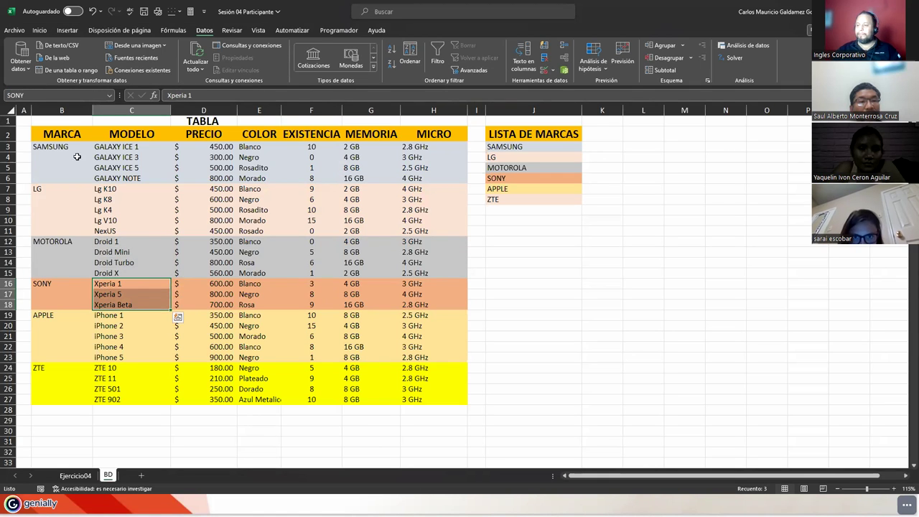
Name iPhone 1–5 APPLE and ZTE 10–902 ZTE, then return to Ejercicio04.
drag(110, 316, 109, 357)
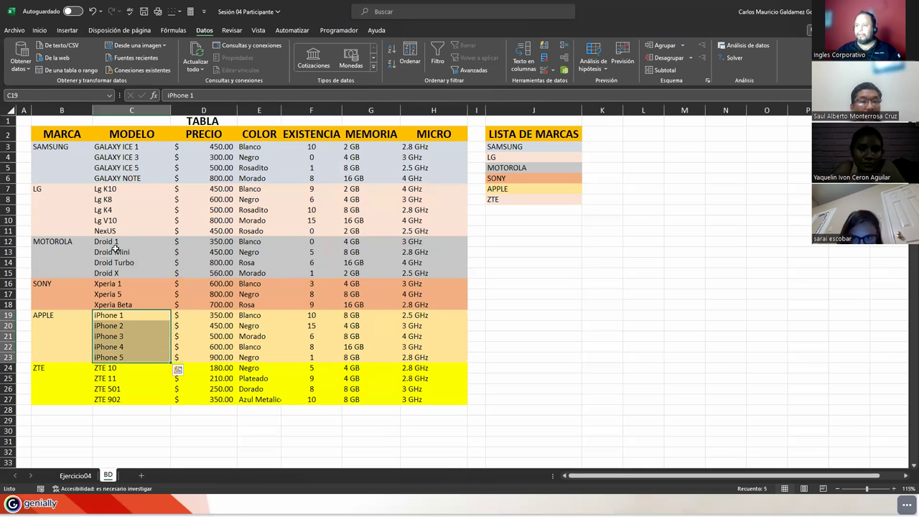
click(84, 95)
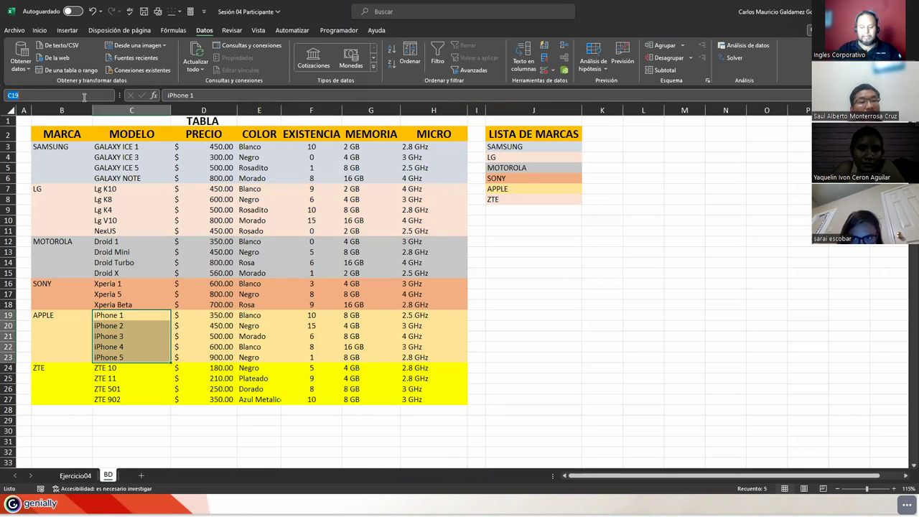
text(APPLE)
key(Return)
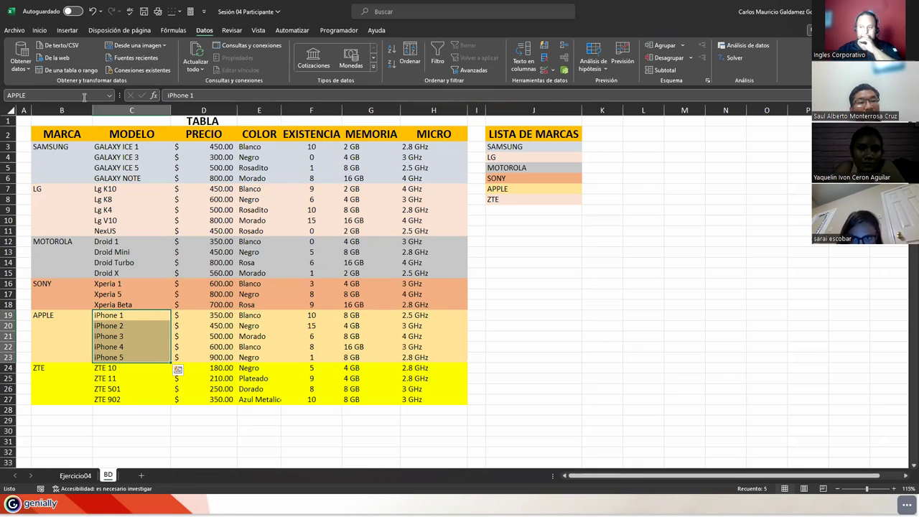
drag(119, 368, 114, 399)
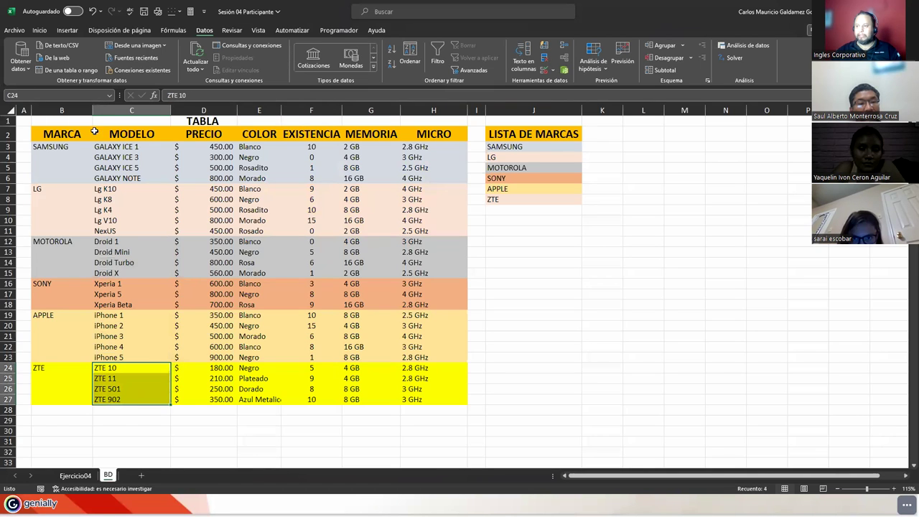
click(86, 93)
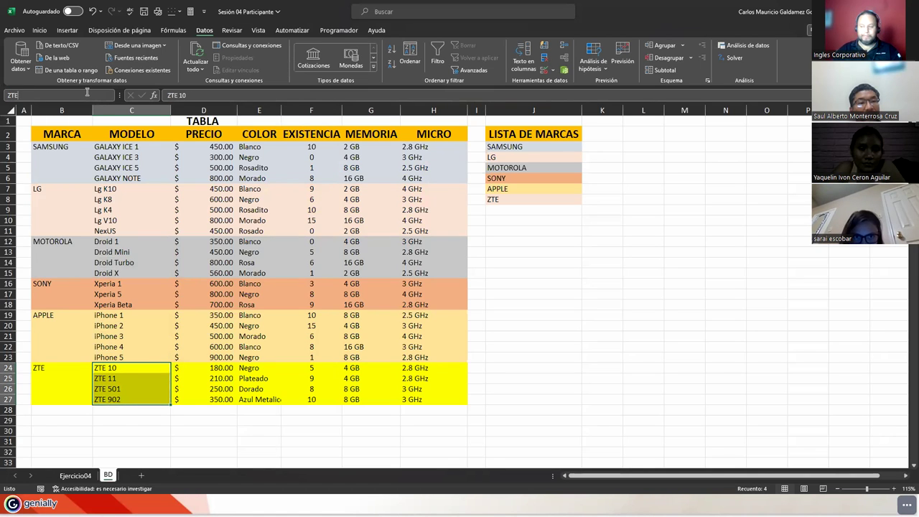
click(91, 471)
click(309, 217)
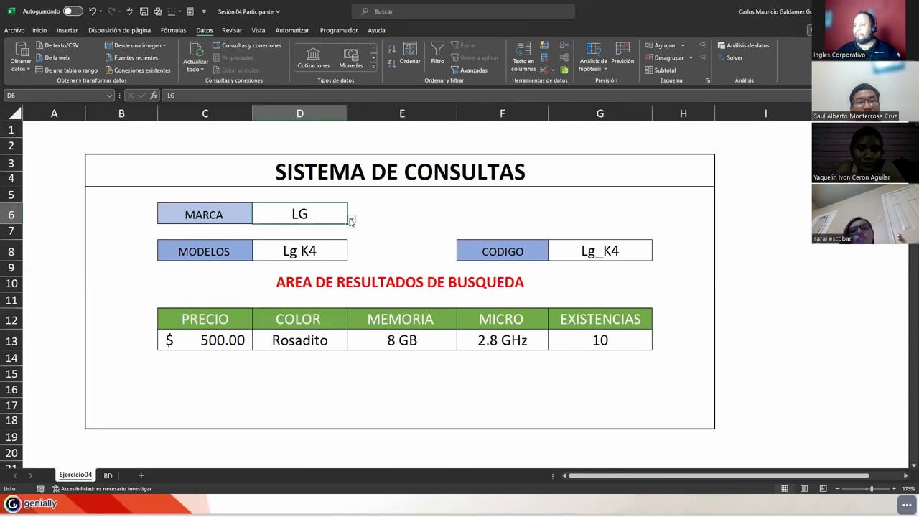
Choose APPLE as MARCA and iPhone 3 as MODELOS in the lookup form.
click(352, 218)
click(266, 262)
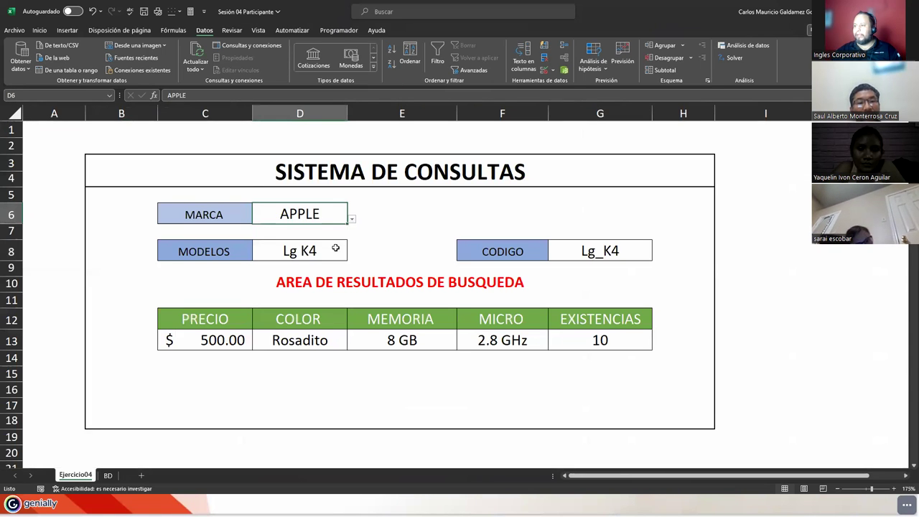
click(334, 247)
click(351, 258)
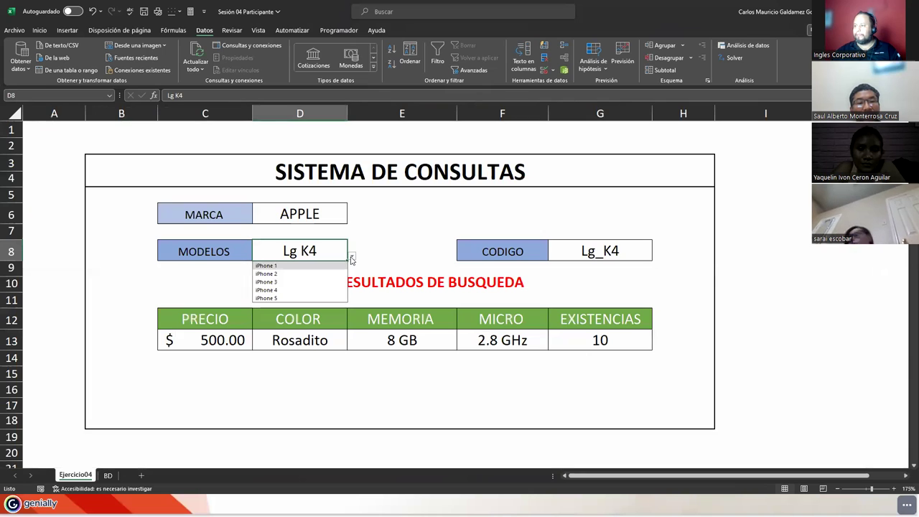
click(296, 282)
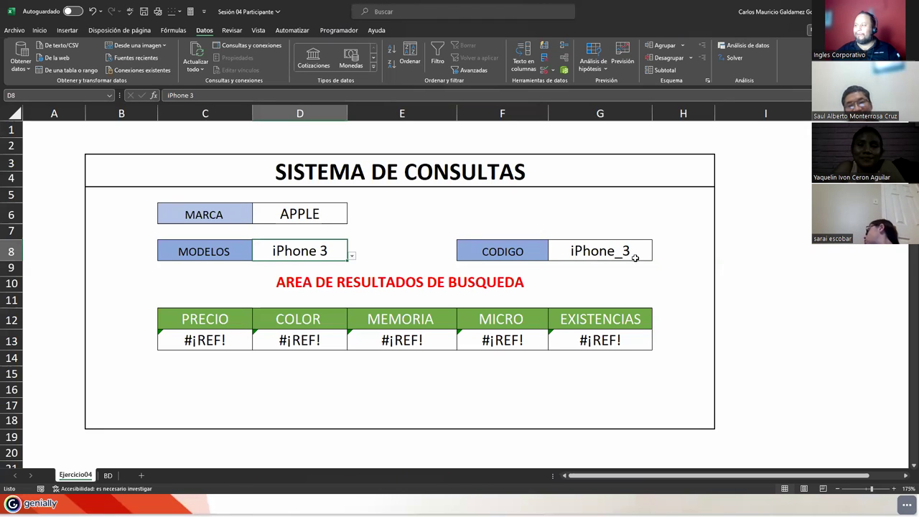
Inspect the CODIGO and #¡REF! result formulas, then go back to the BD sheet.
click(591, 256)
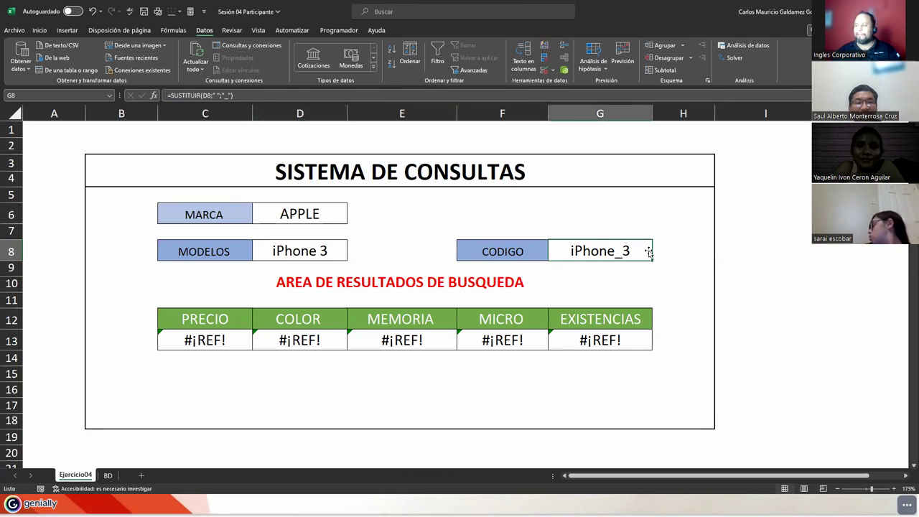
click(181, 343)
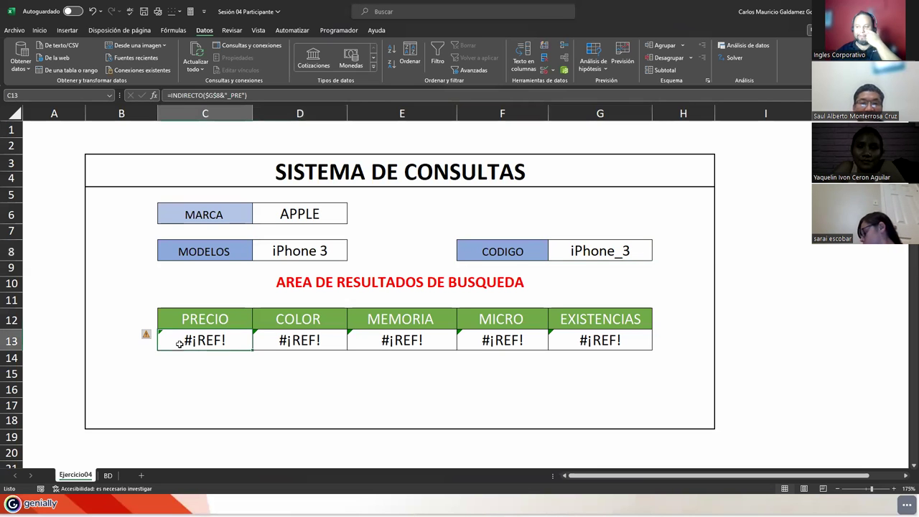
click(287, 343)
click(429, 339)
click(497, 337)
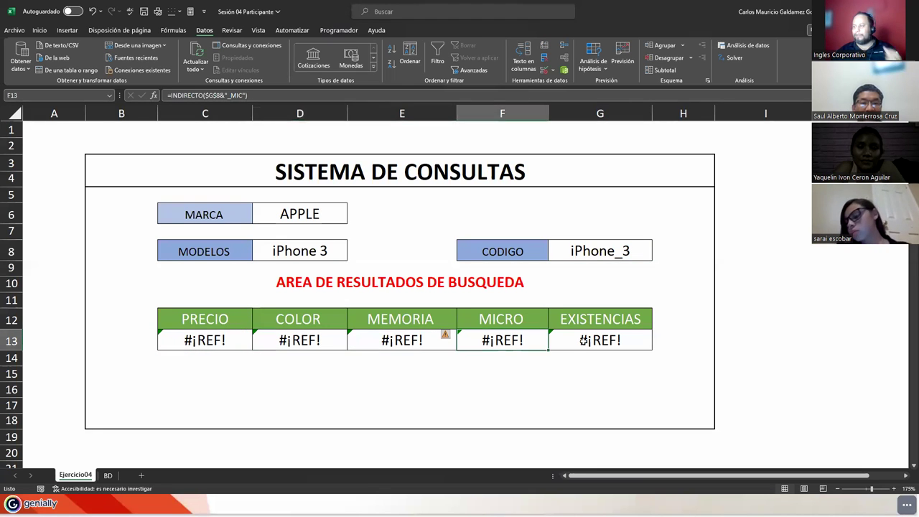
click(594, 337)
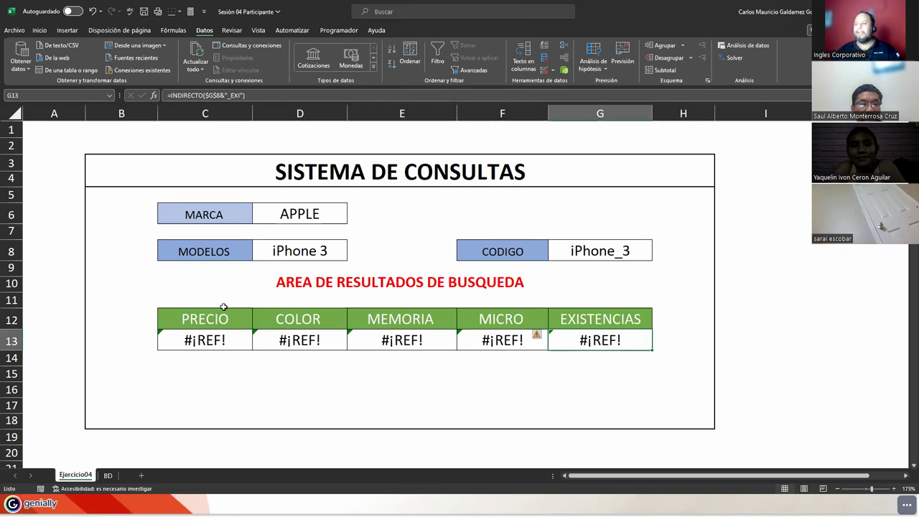
click(108, 475)
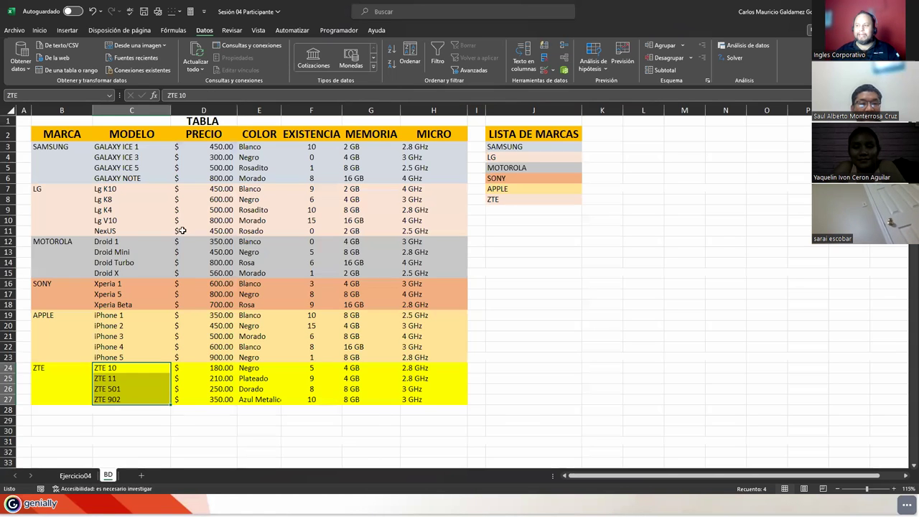
drag(54, 135, 431, 399)
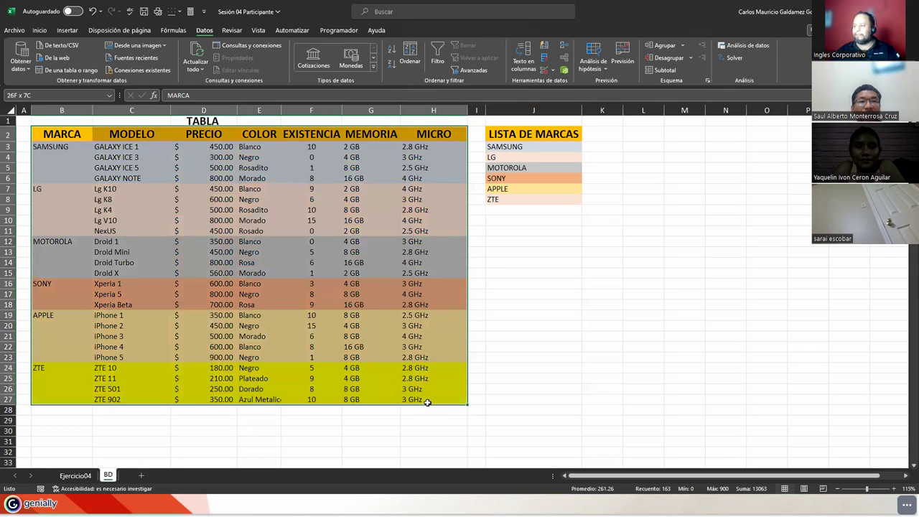
click(362, 375)
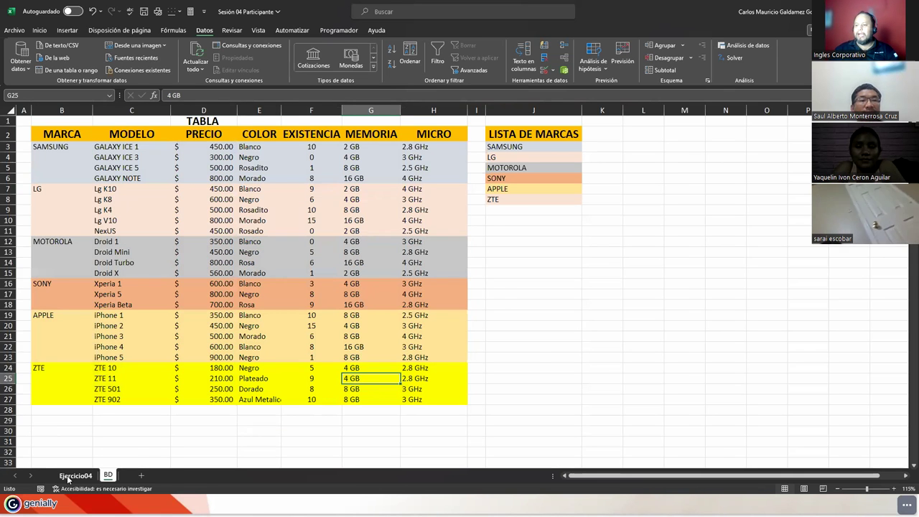
click(74, 475)
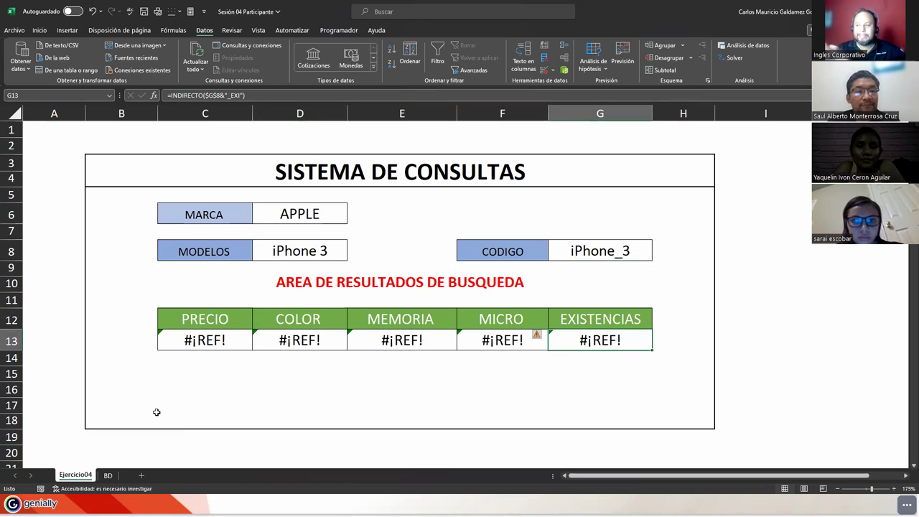
click(16, 114)
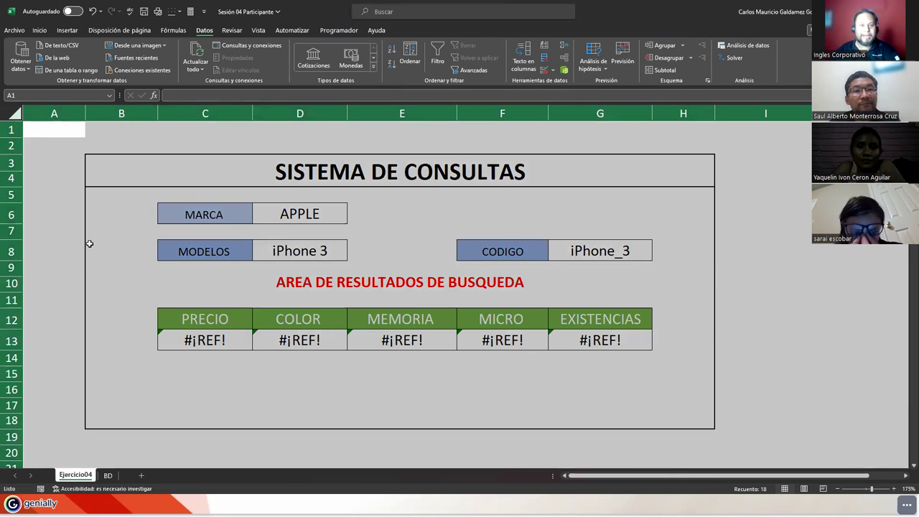
click(170, 310)
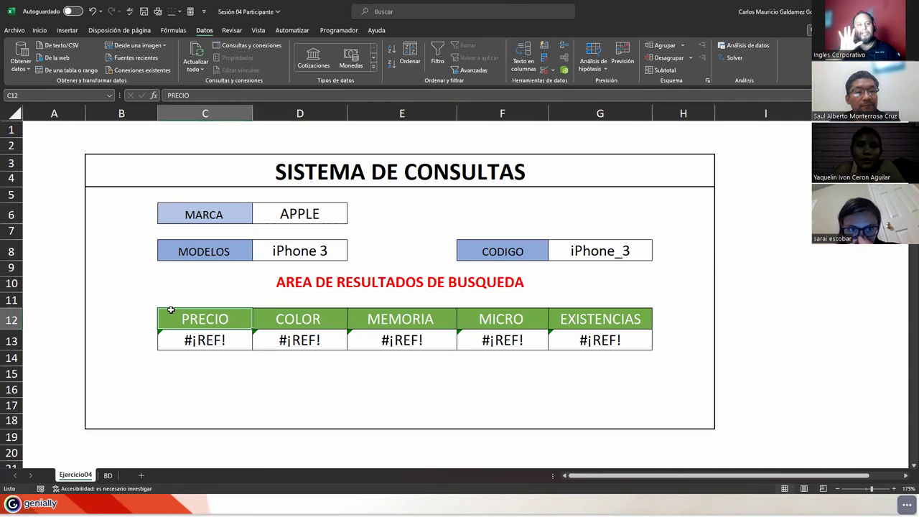
drag(138, 166, 258, 416)
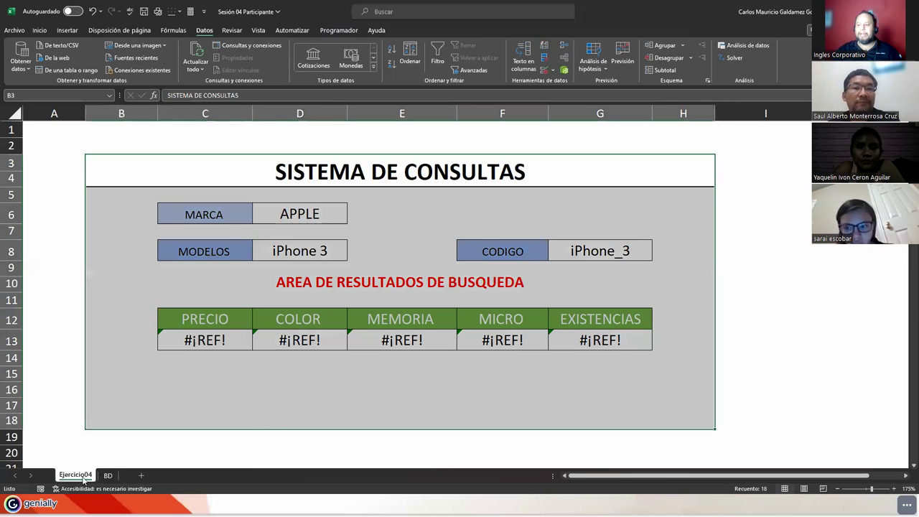
click(107, 476)
click(80, 476)
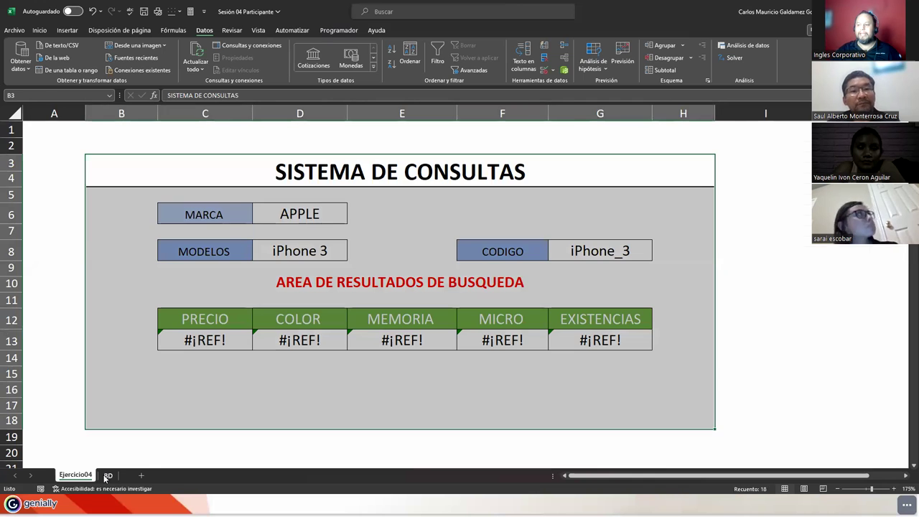
click(107, 475)
click(172, 211)
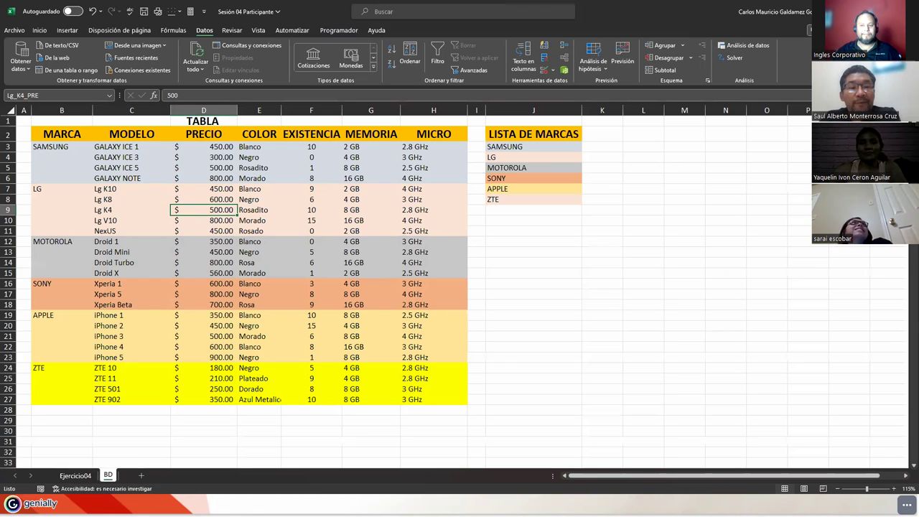
click(177, 241)
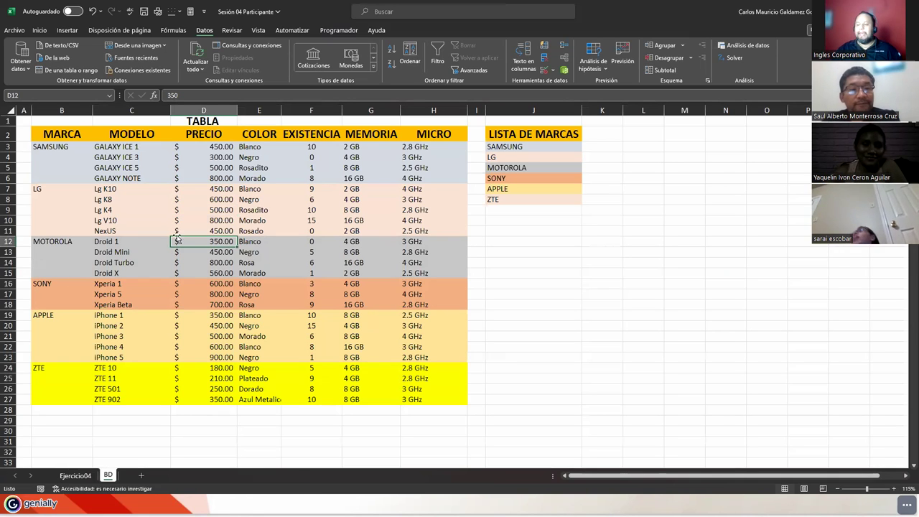